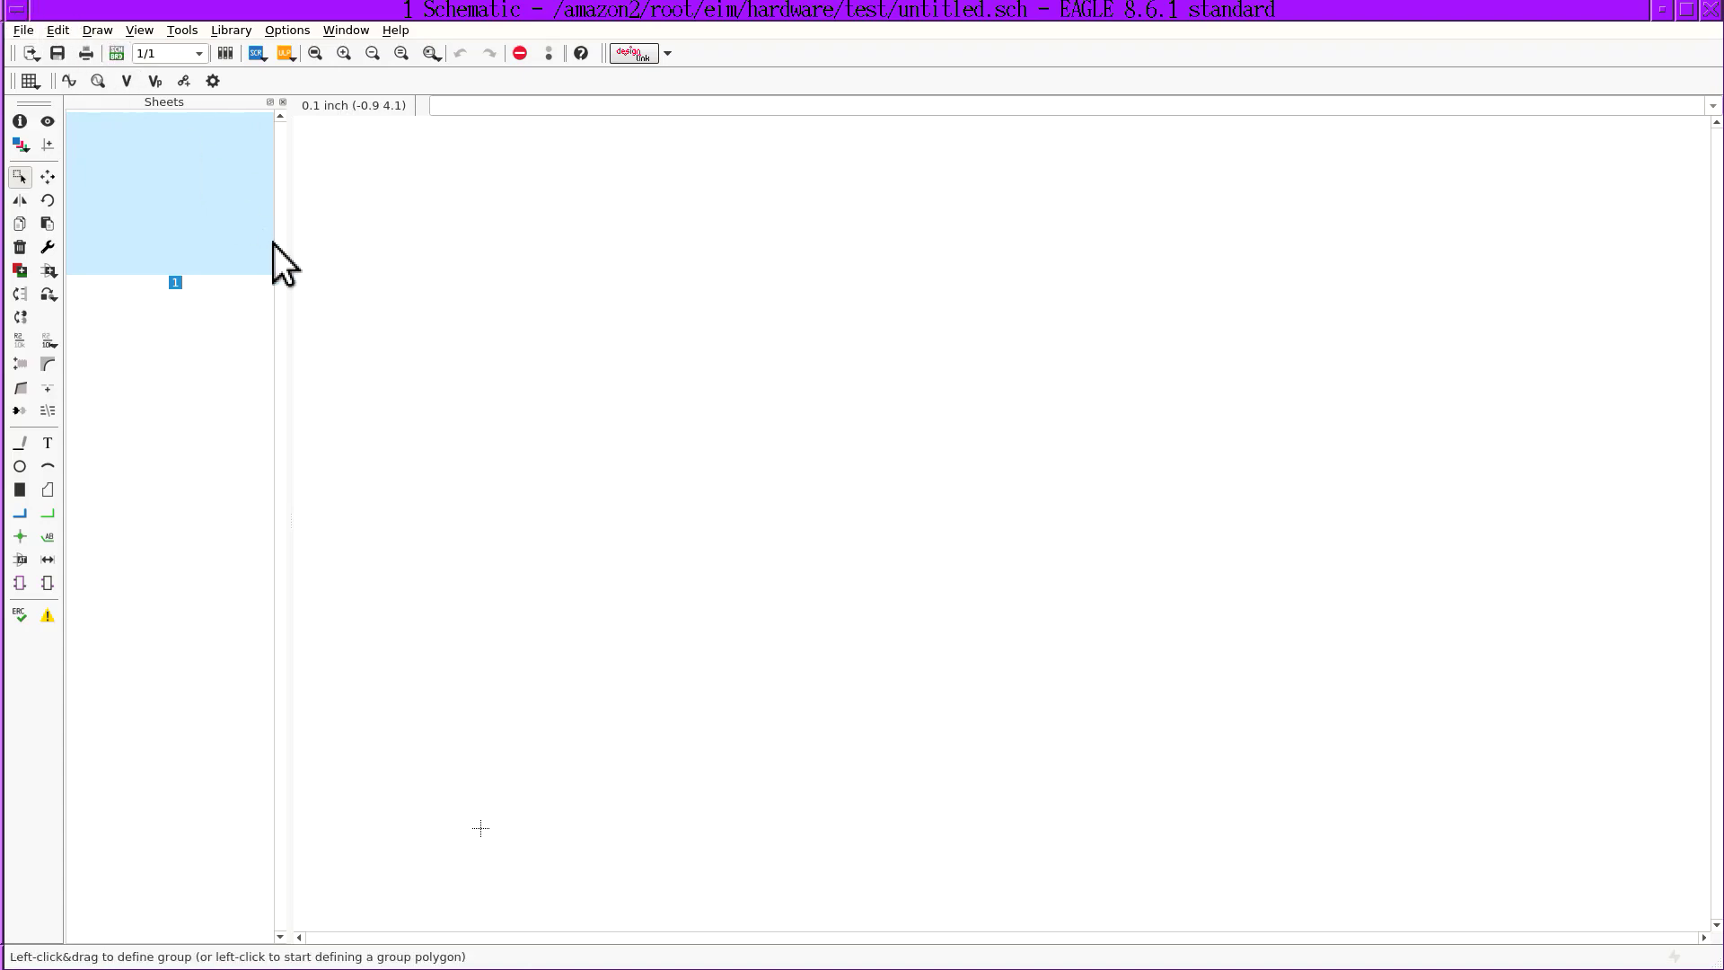
Narrow the sheets pane and choose the AON7407 P-channel MOSFET from the skul library as the part to add
{"action": "left_click_drag", "start_coordinate": [285, 244], "coordinate": [126, 239]}
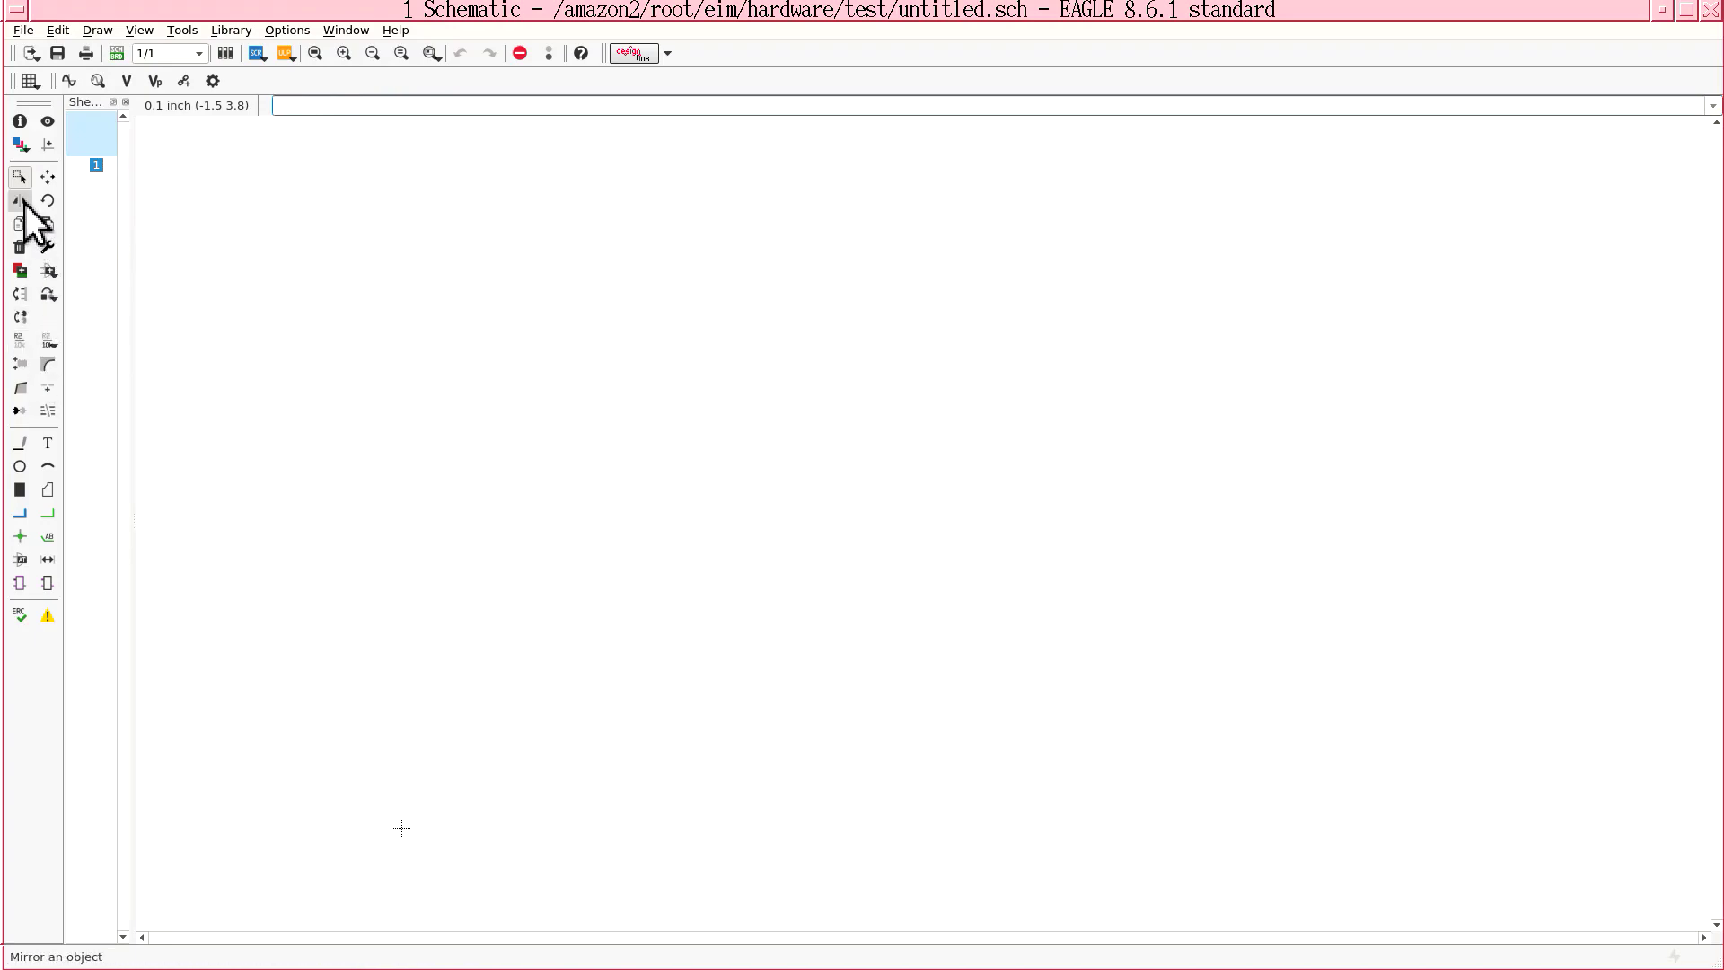
{"action": "left_click", "coordinate": [47, 270]}
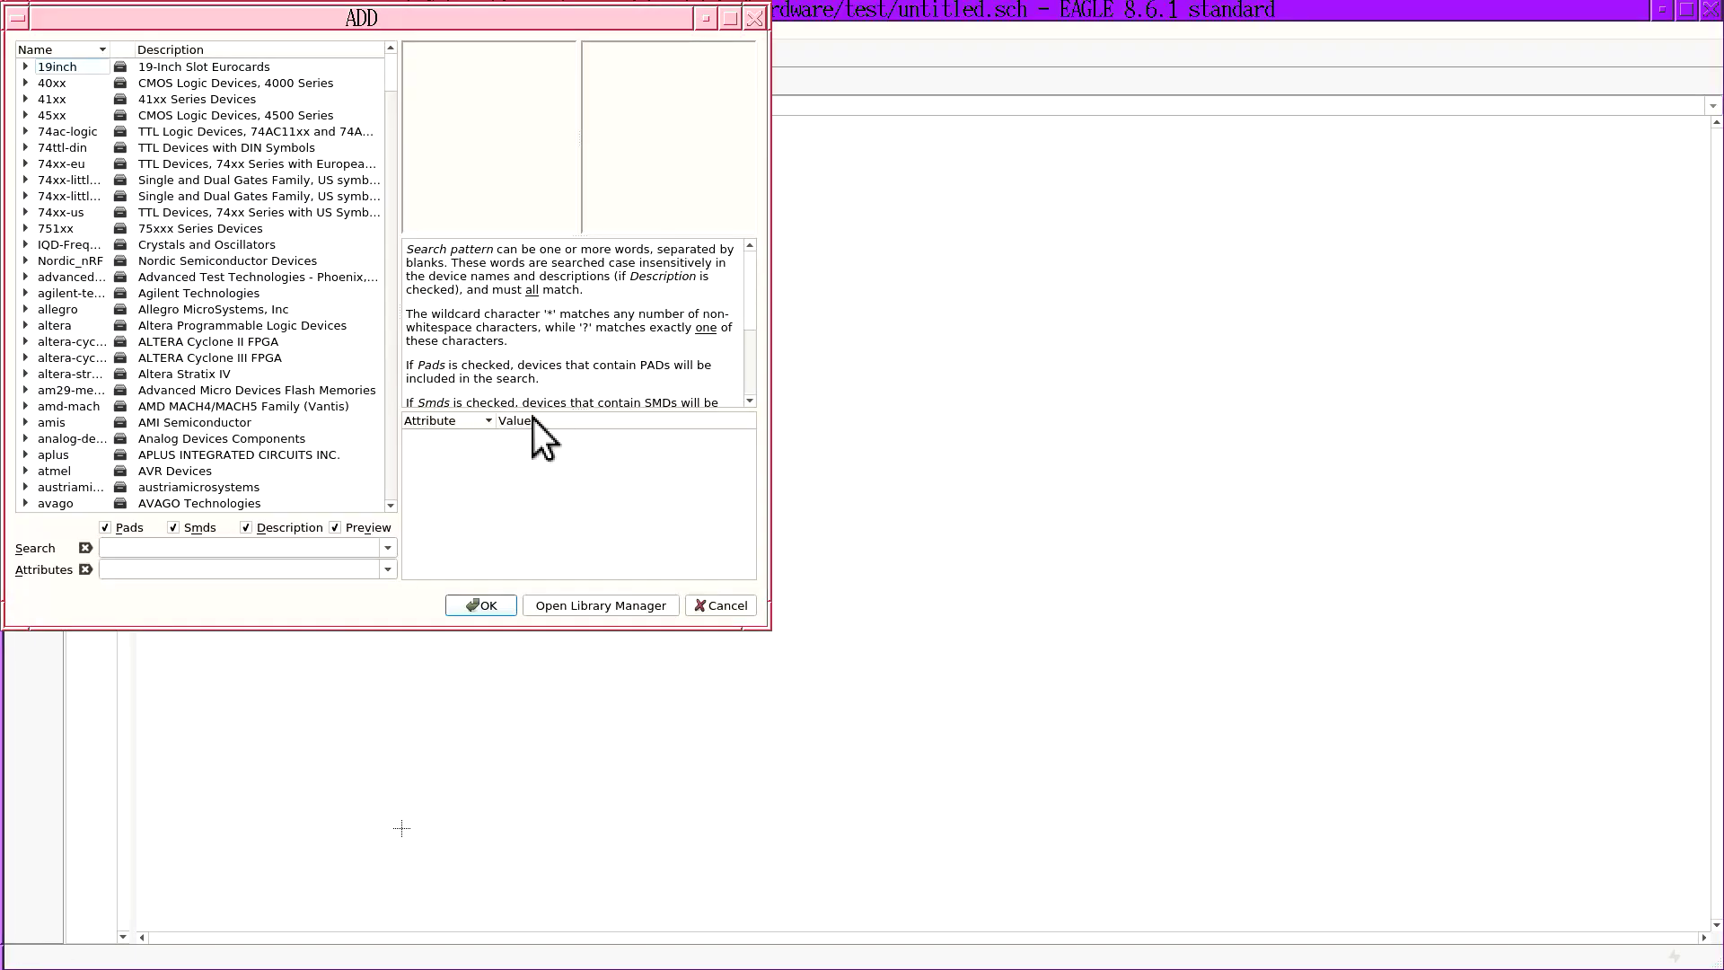
{"action": "left_click_drag", "start_coordinate": [389, 20], "coordinate": [985, 254]}
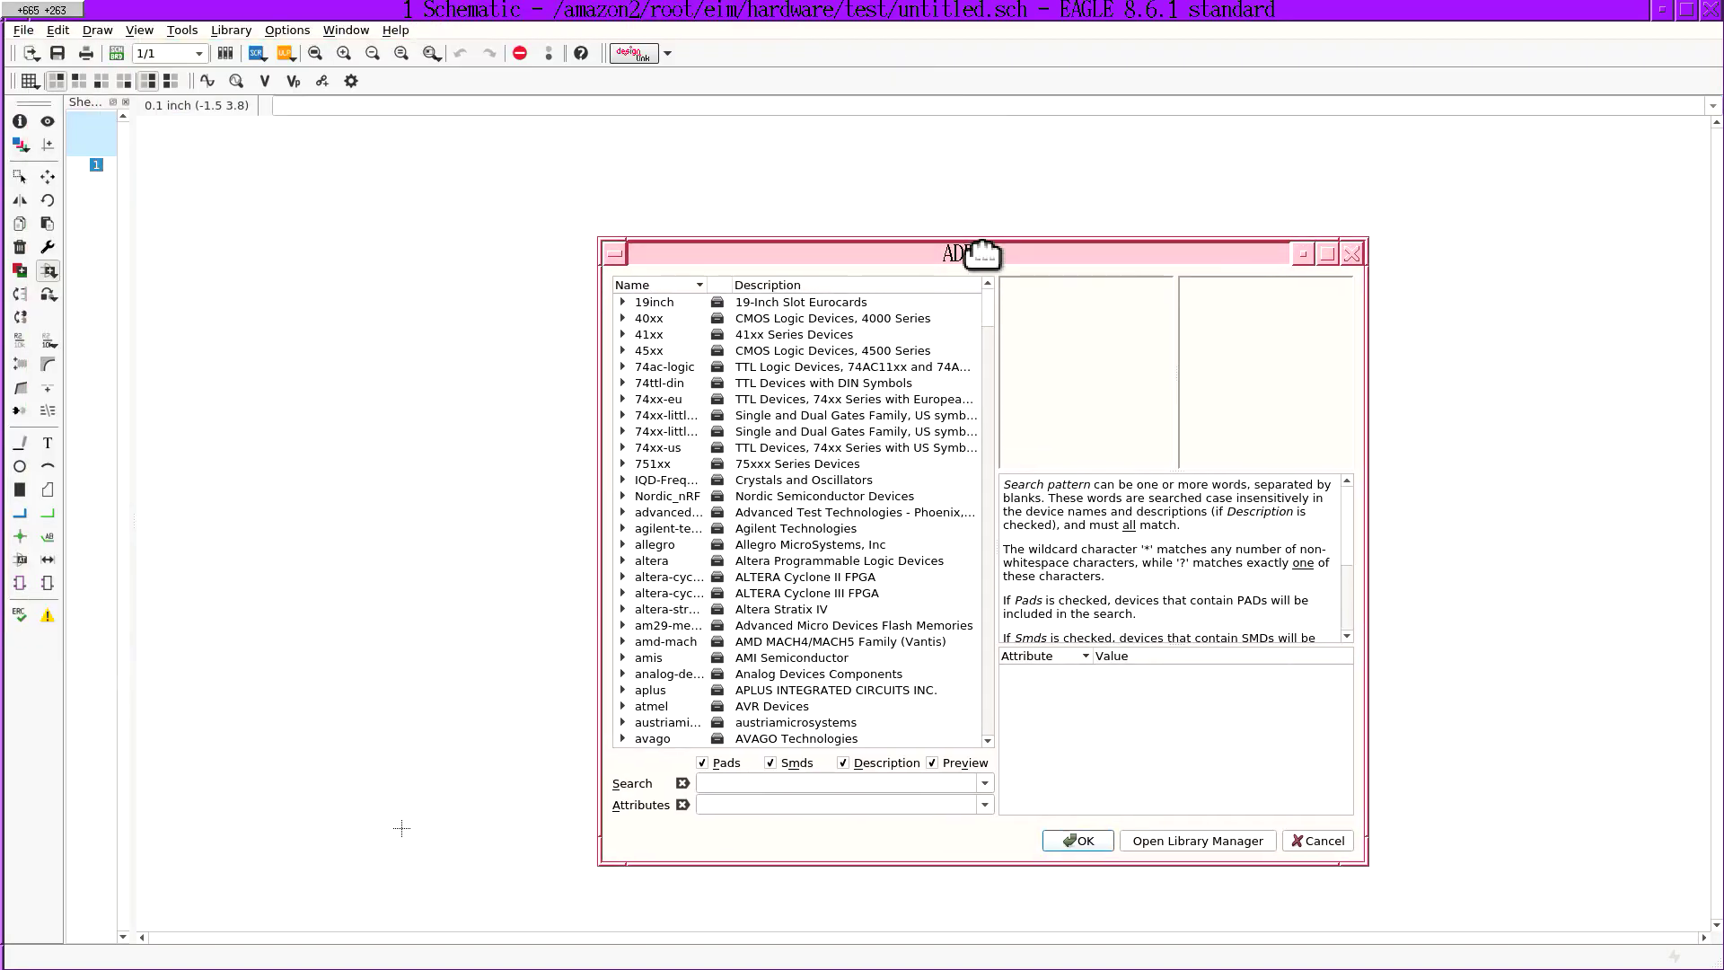
{"action": "scroll", "coordinate": [618, 492], "scroll_direction": "down", "scroll_amount": 15}
{"action": "double_click", "coordinate": [626, 494]}
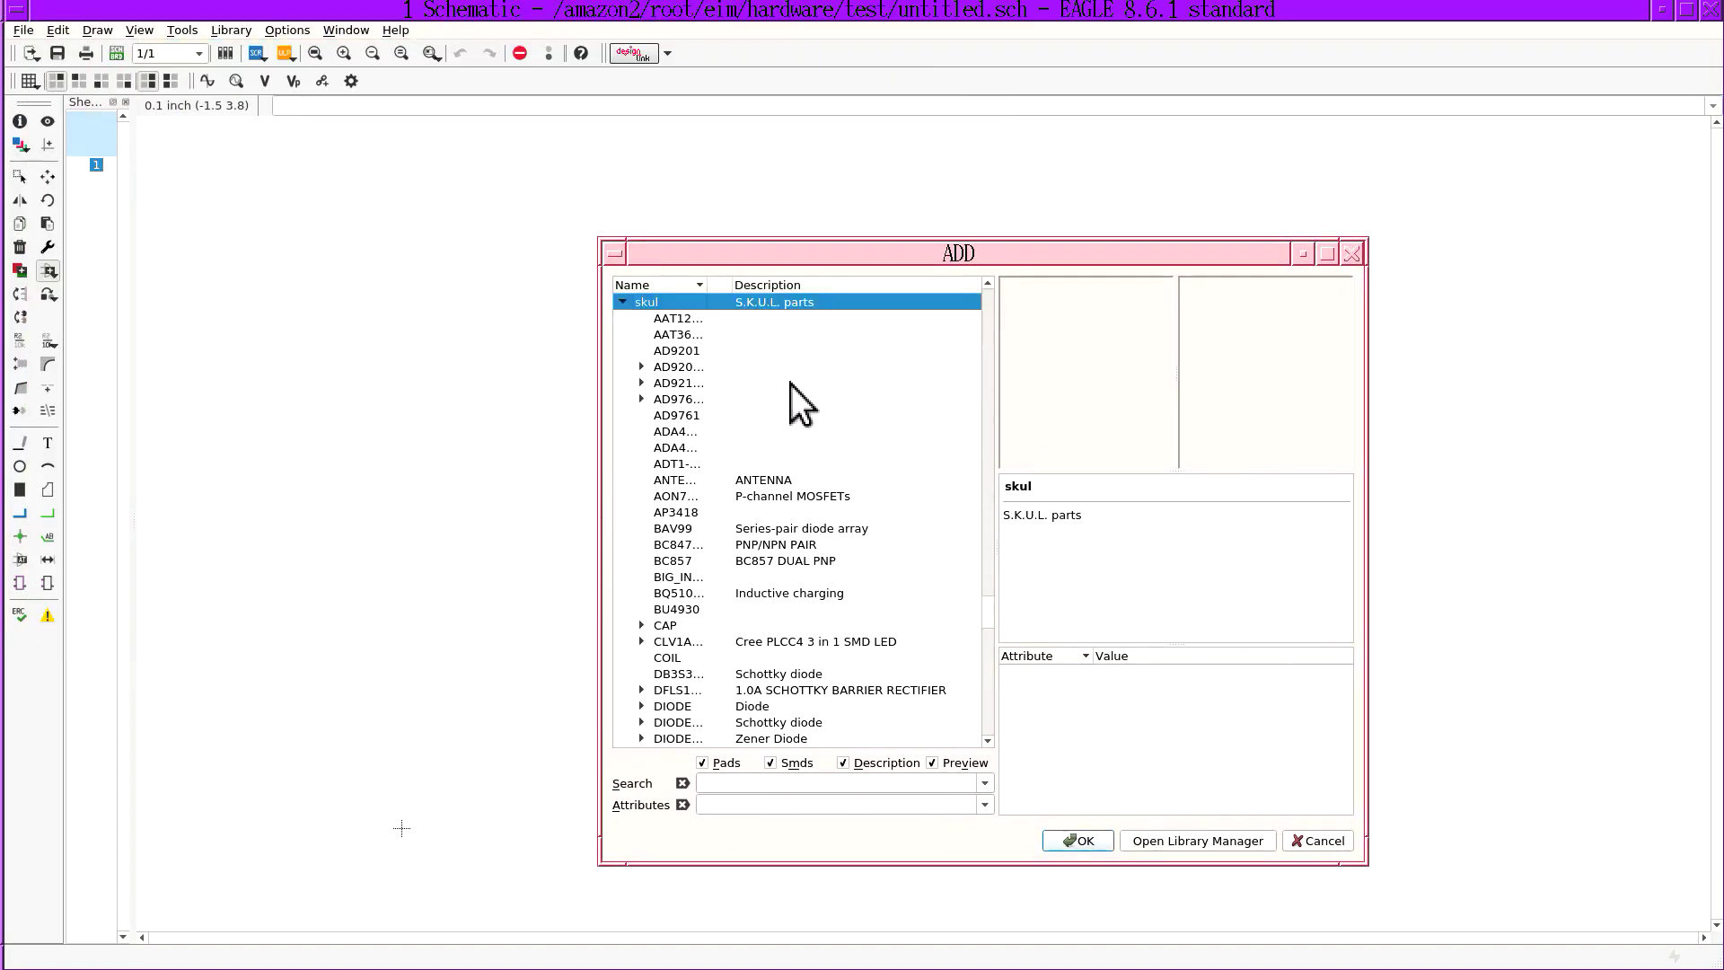
{"action": "left_click_drag", "start_coordinate": [710, 286], "coordinate": [796, 294]}
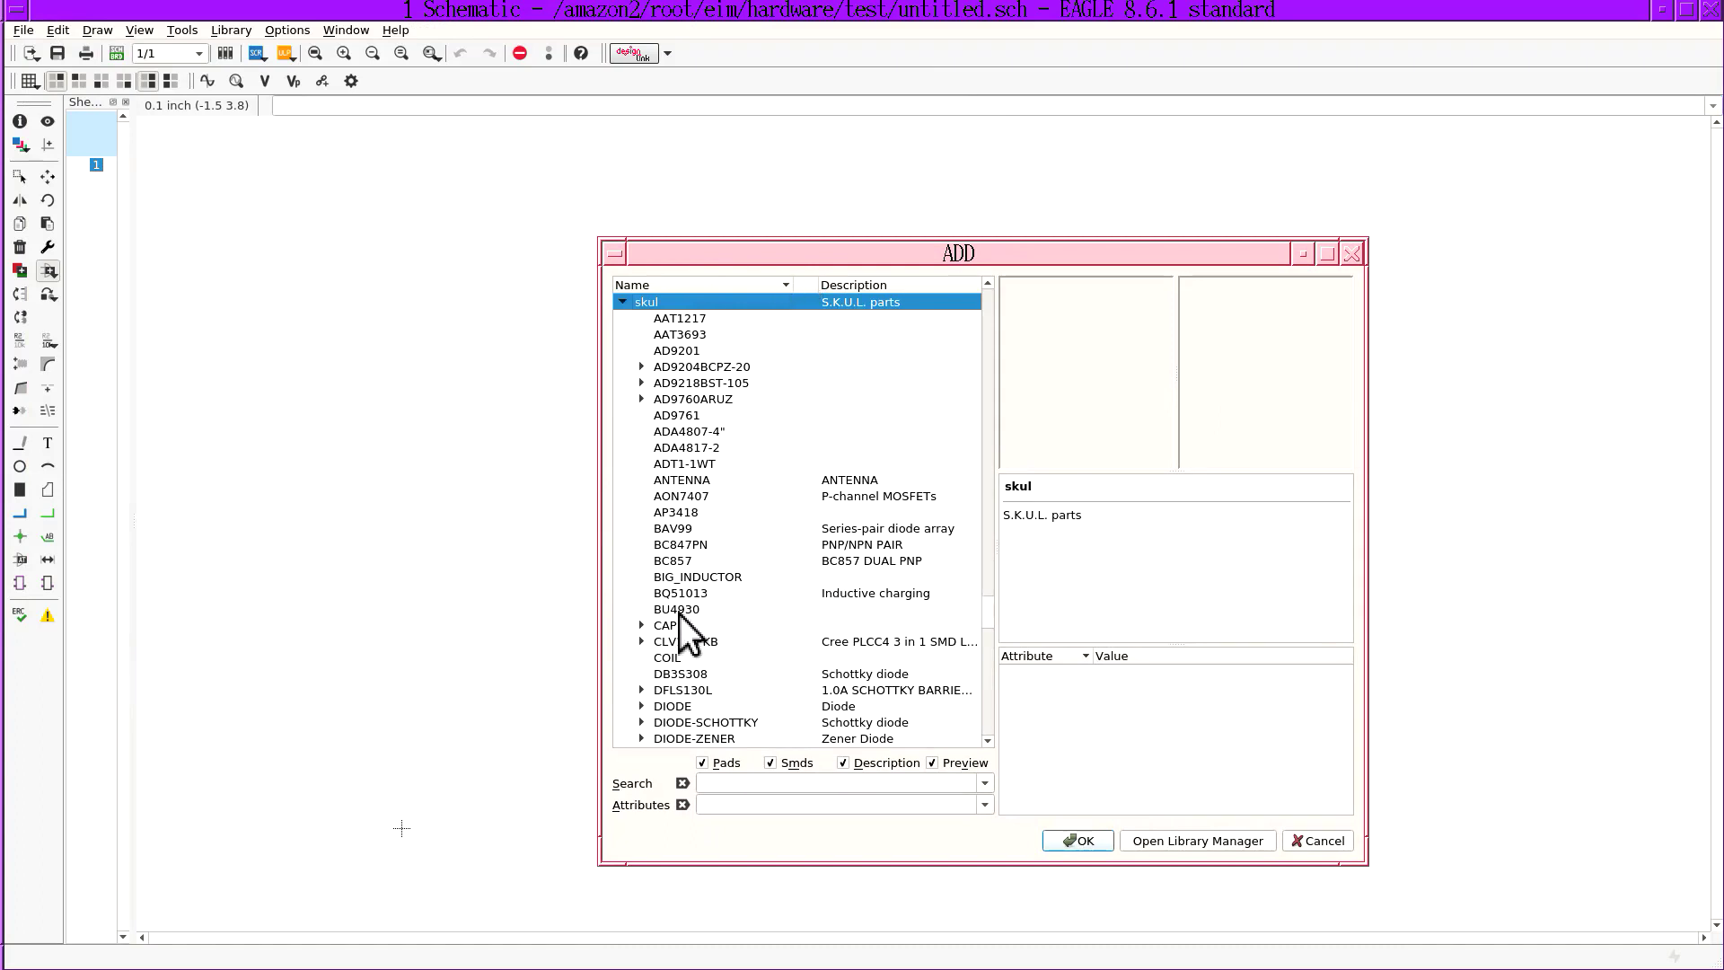
{"action": "left_click", "coordinate": [723, 496]}
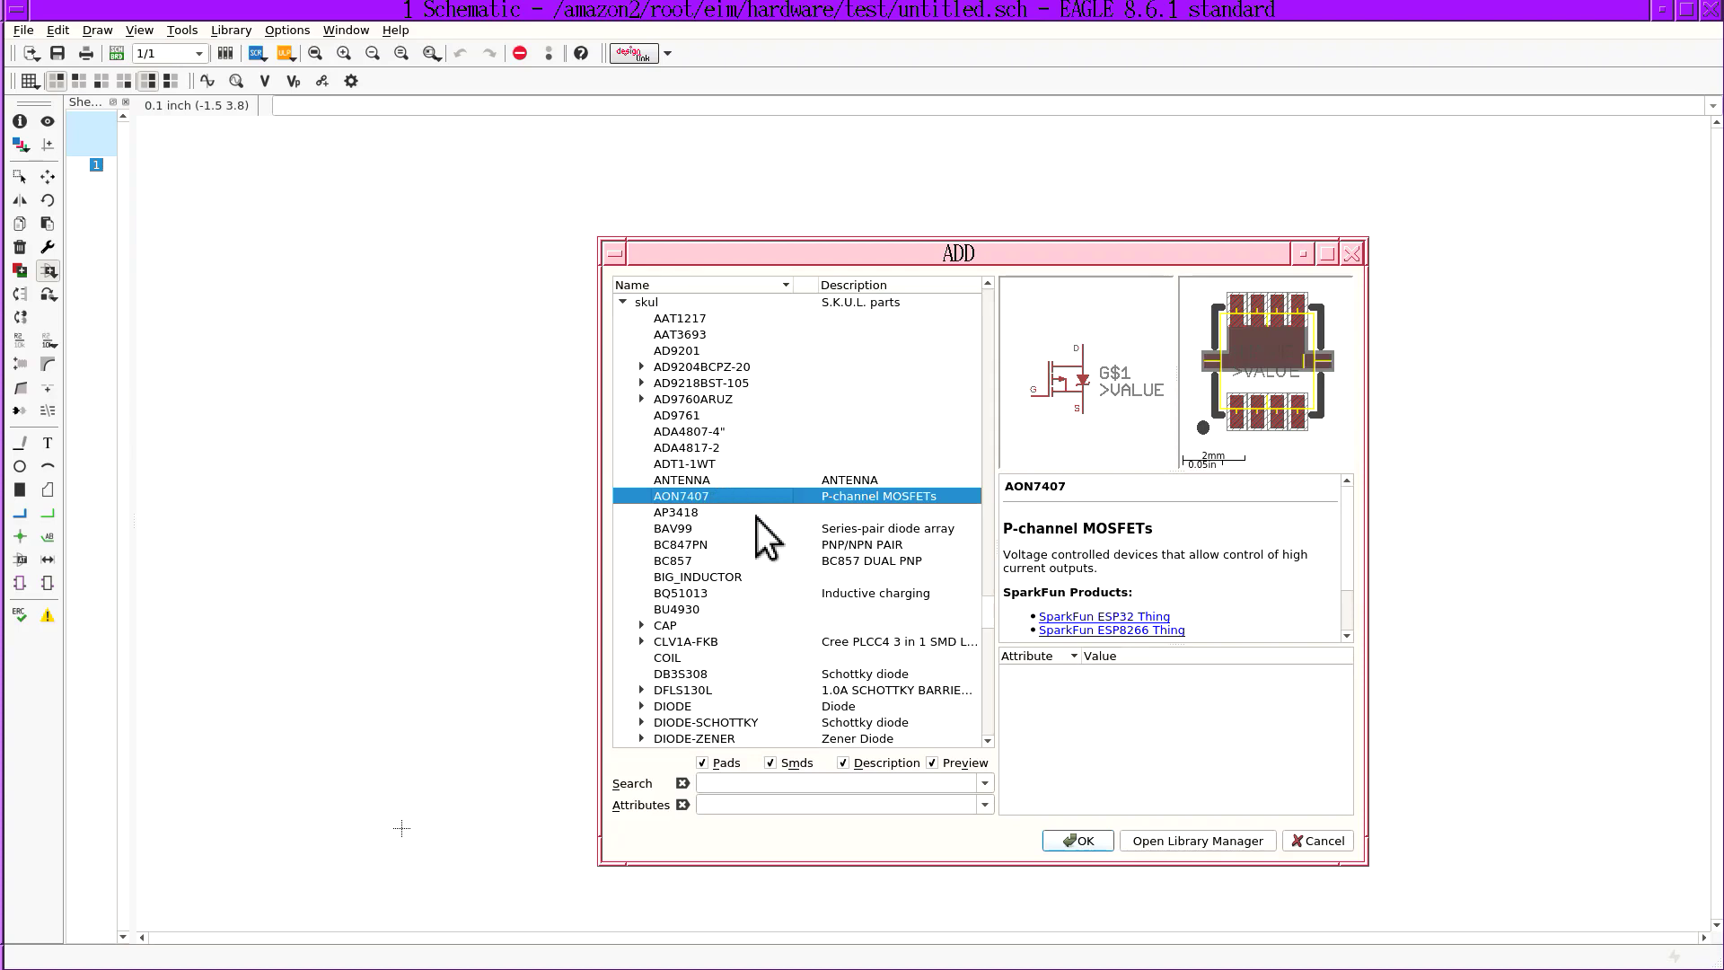
{"action": "left_click", "coordinate": [1058, 840]}
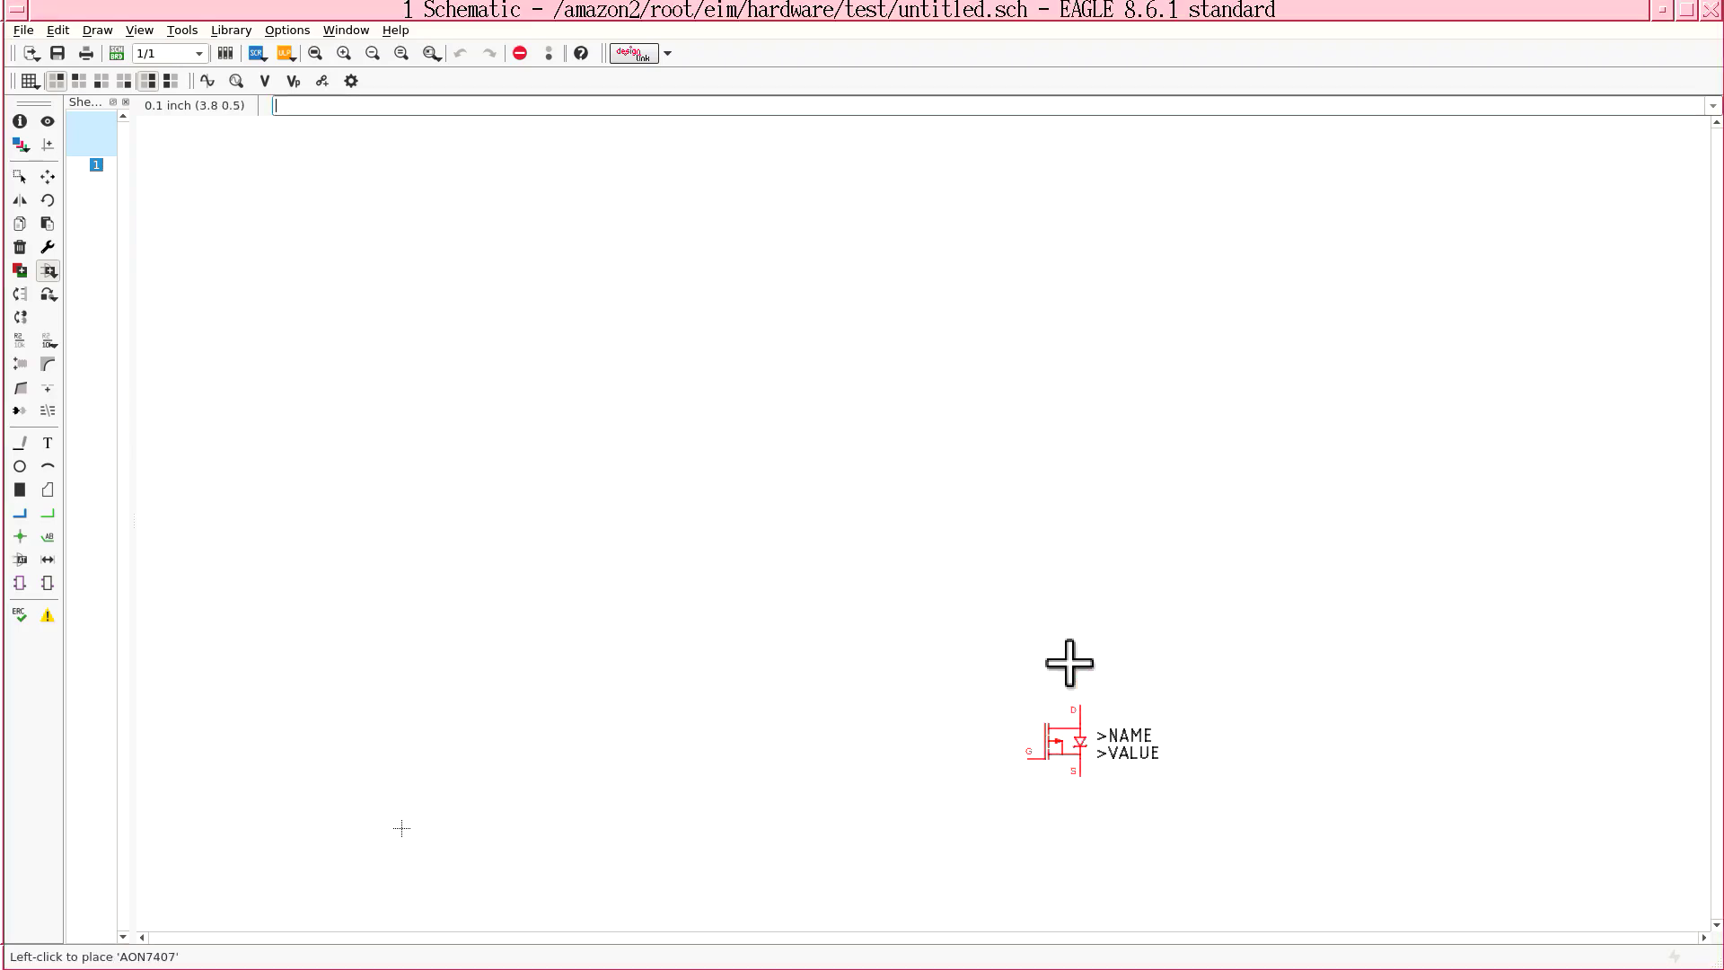
{"action": "scroll", "coordinate": [812, 416], "scroll_direction": "up", "scroll_amount": 5}
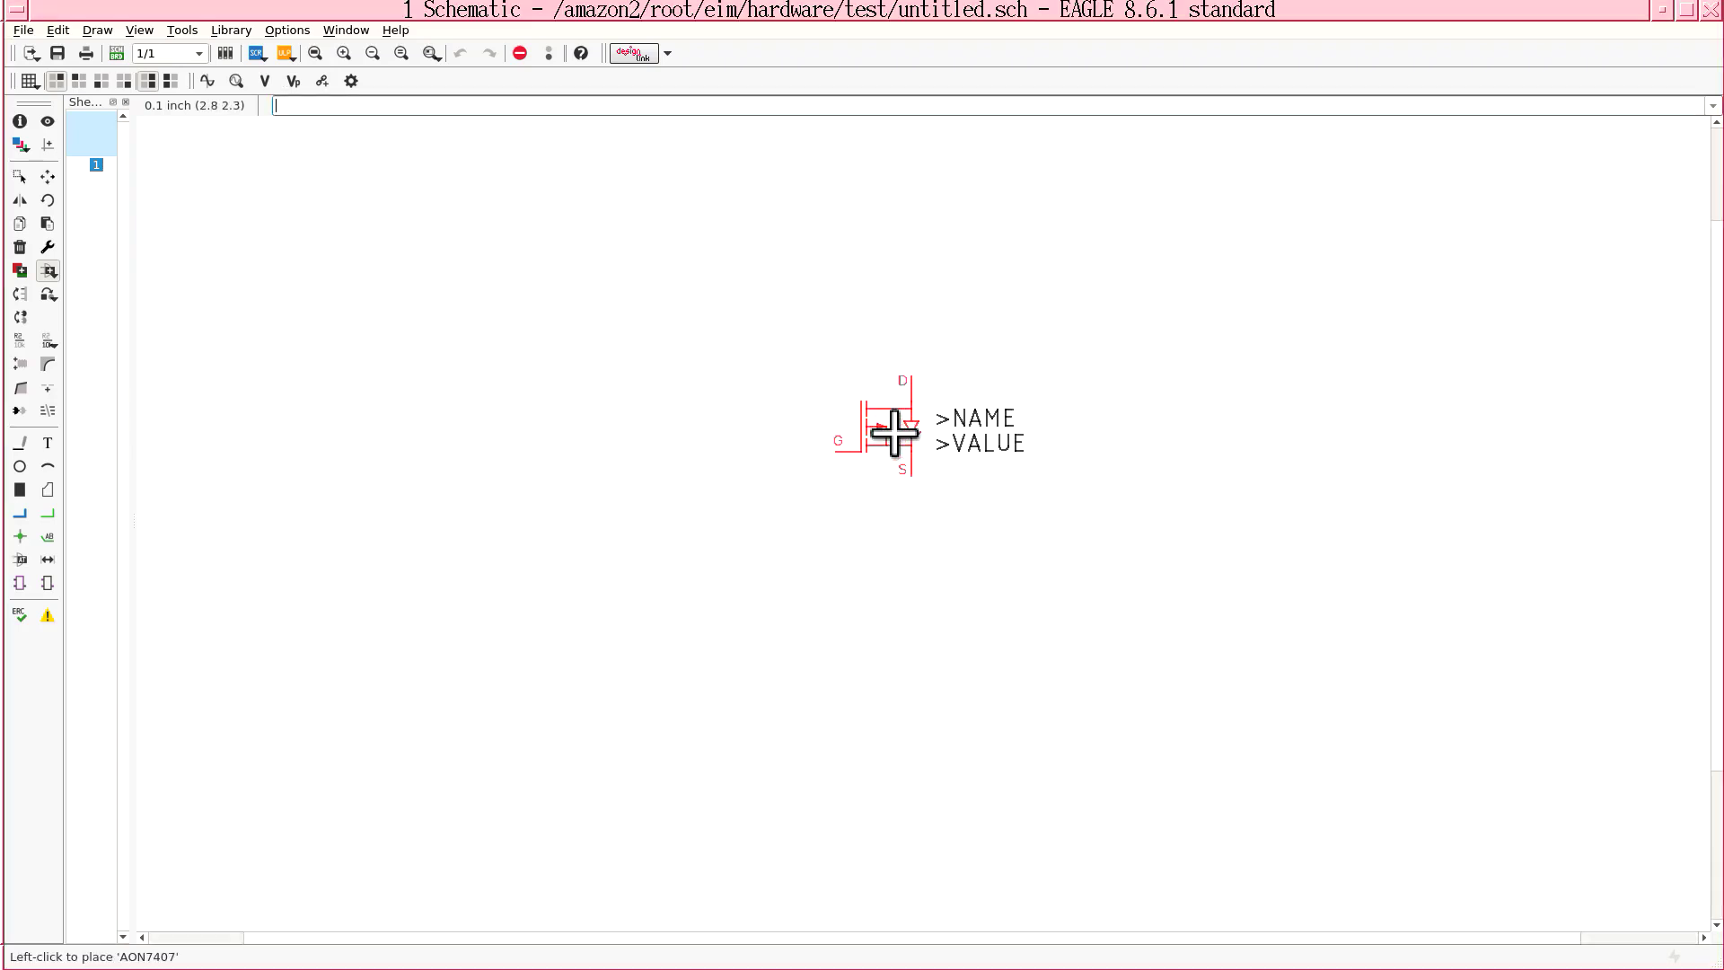
{"action": "scroll", "coordinate": [854, 278], "scroll_direction": "down", "scroll_amount": 3}
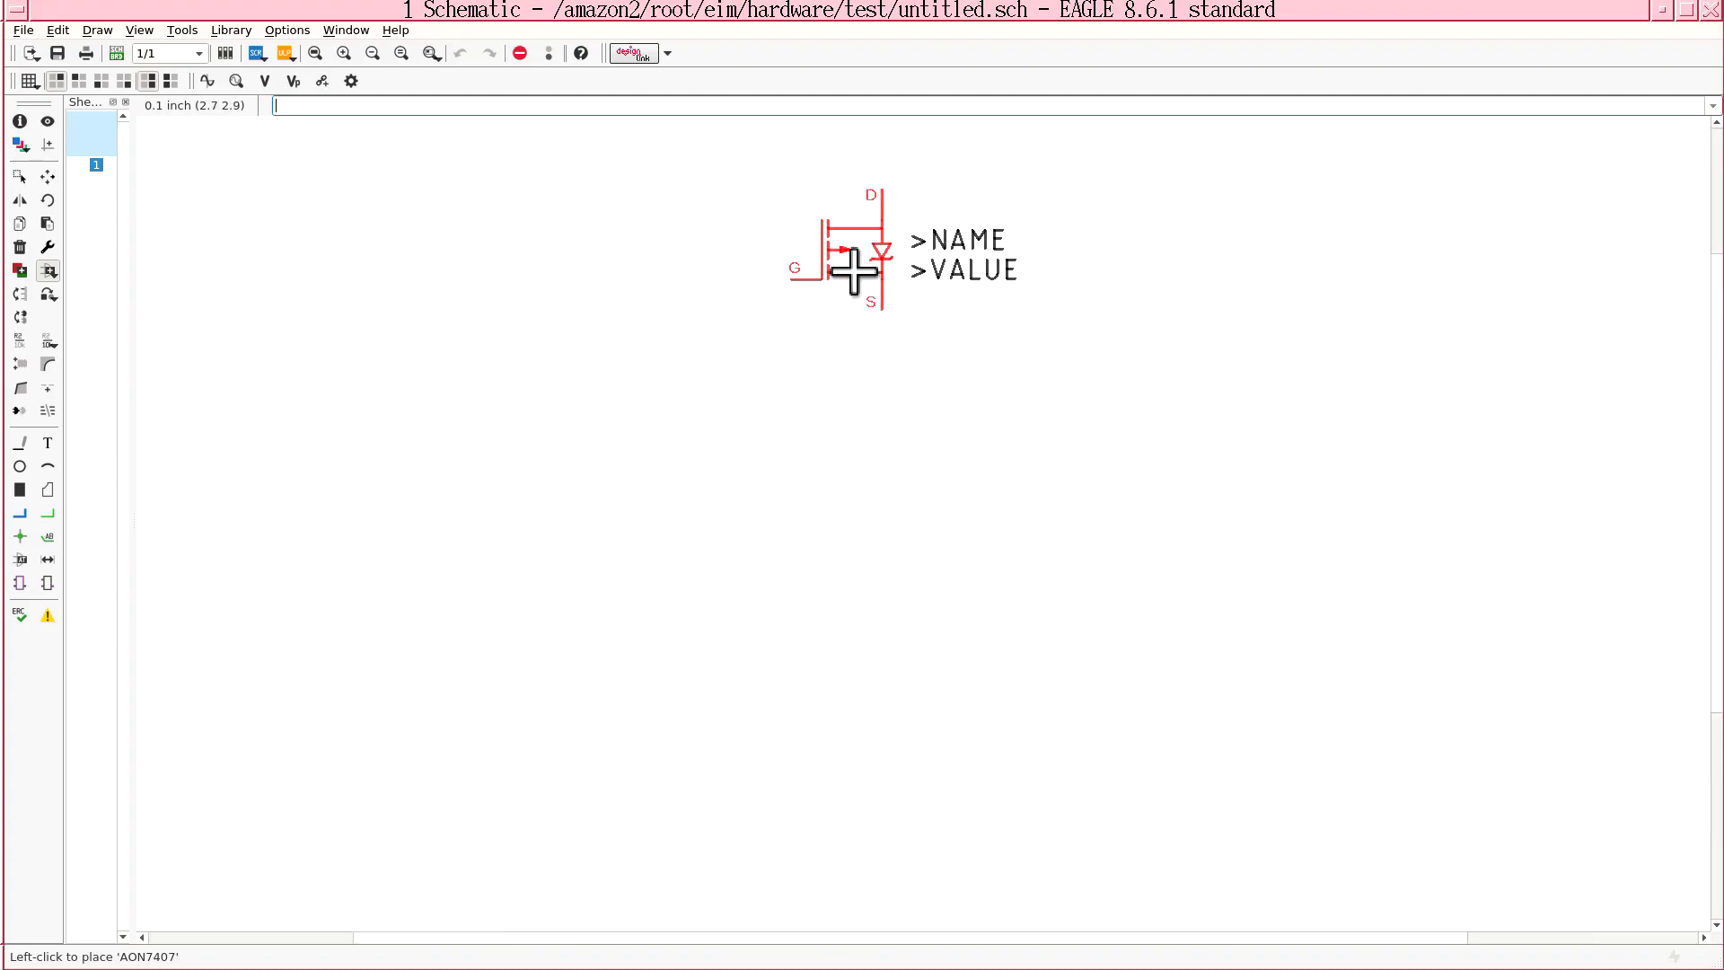
{"action": "scroll", "coordinate": [908, 466], "scroll_direction": "up", "scroll_amount": 1}
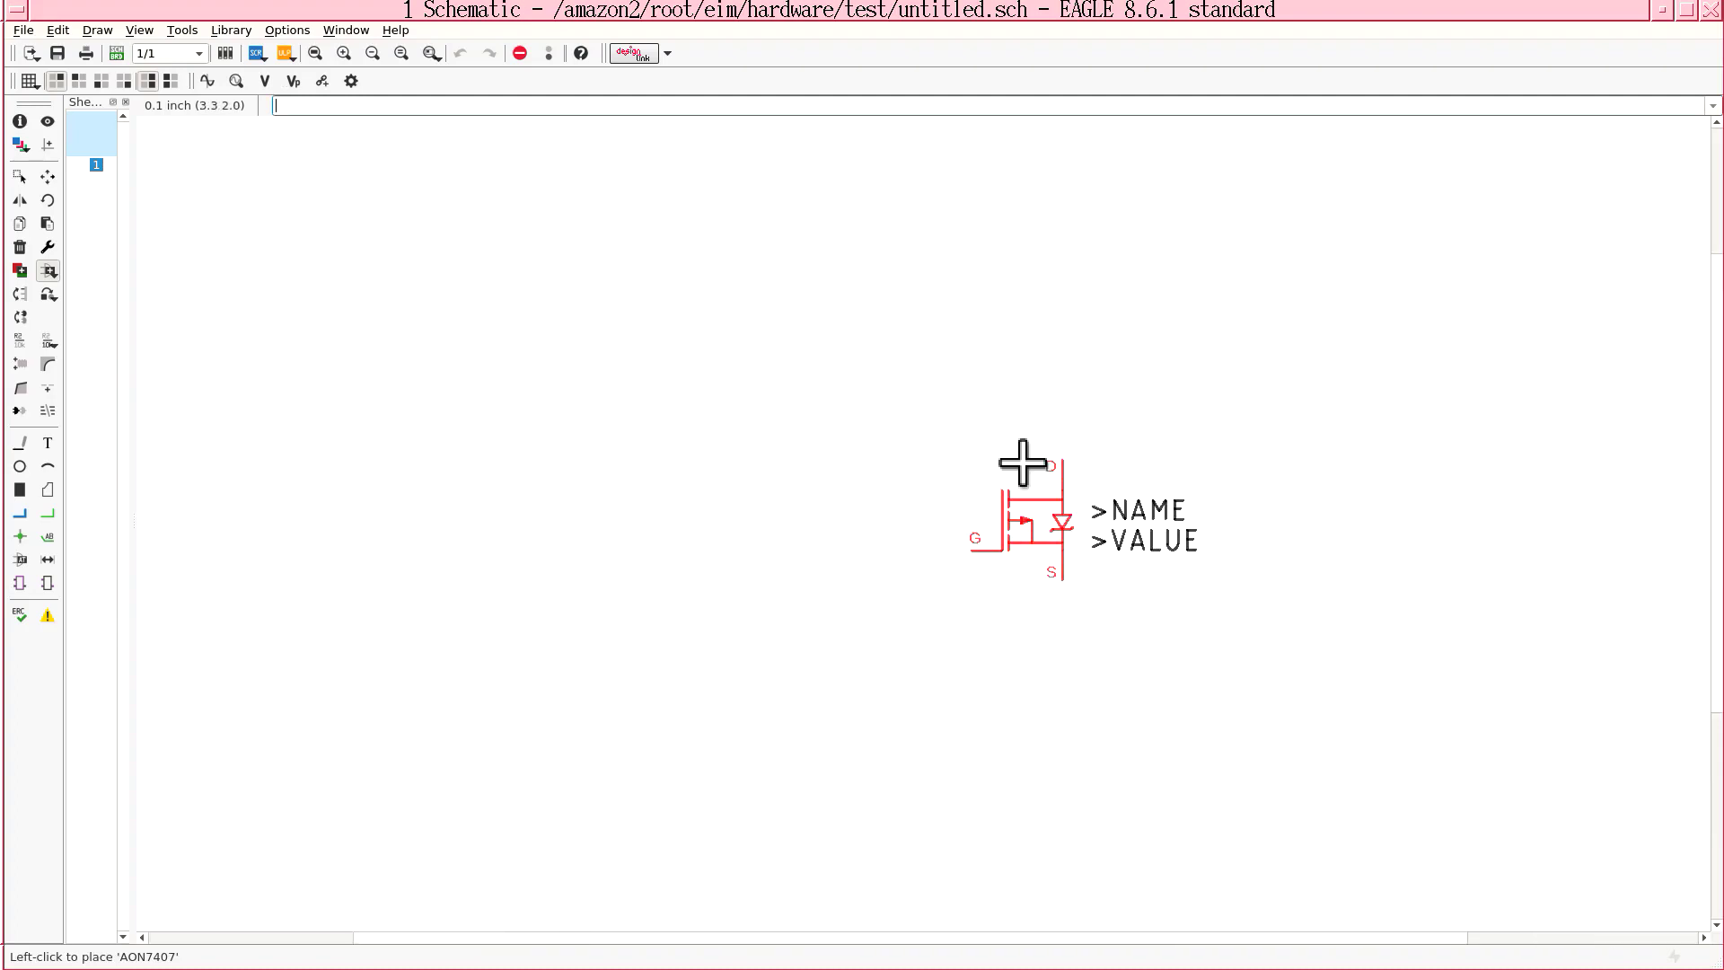
{"action": "scroll", "coordinate": [893, 459], "scroll_direction": "down", "scroll_amount": 2}
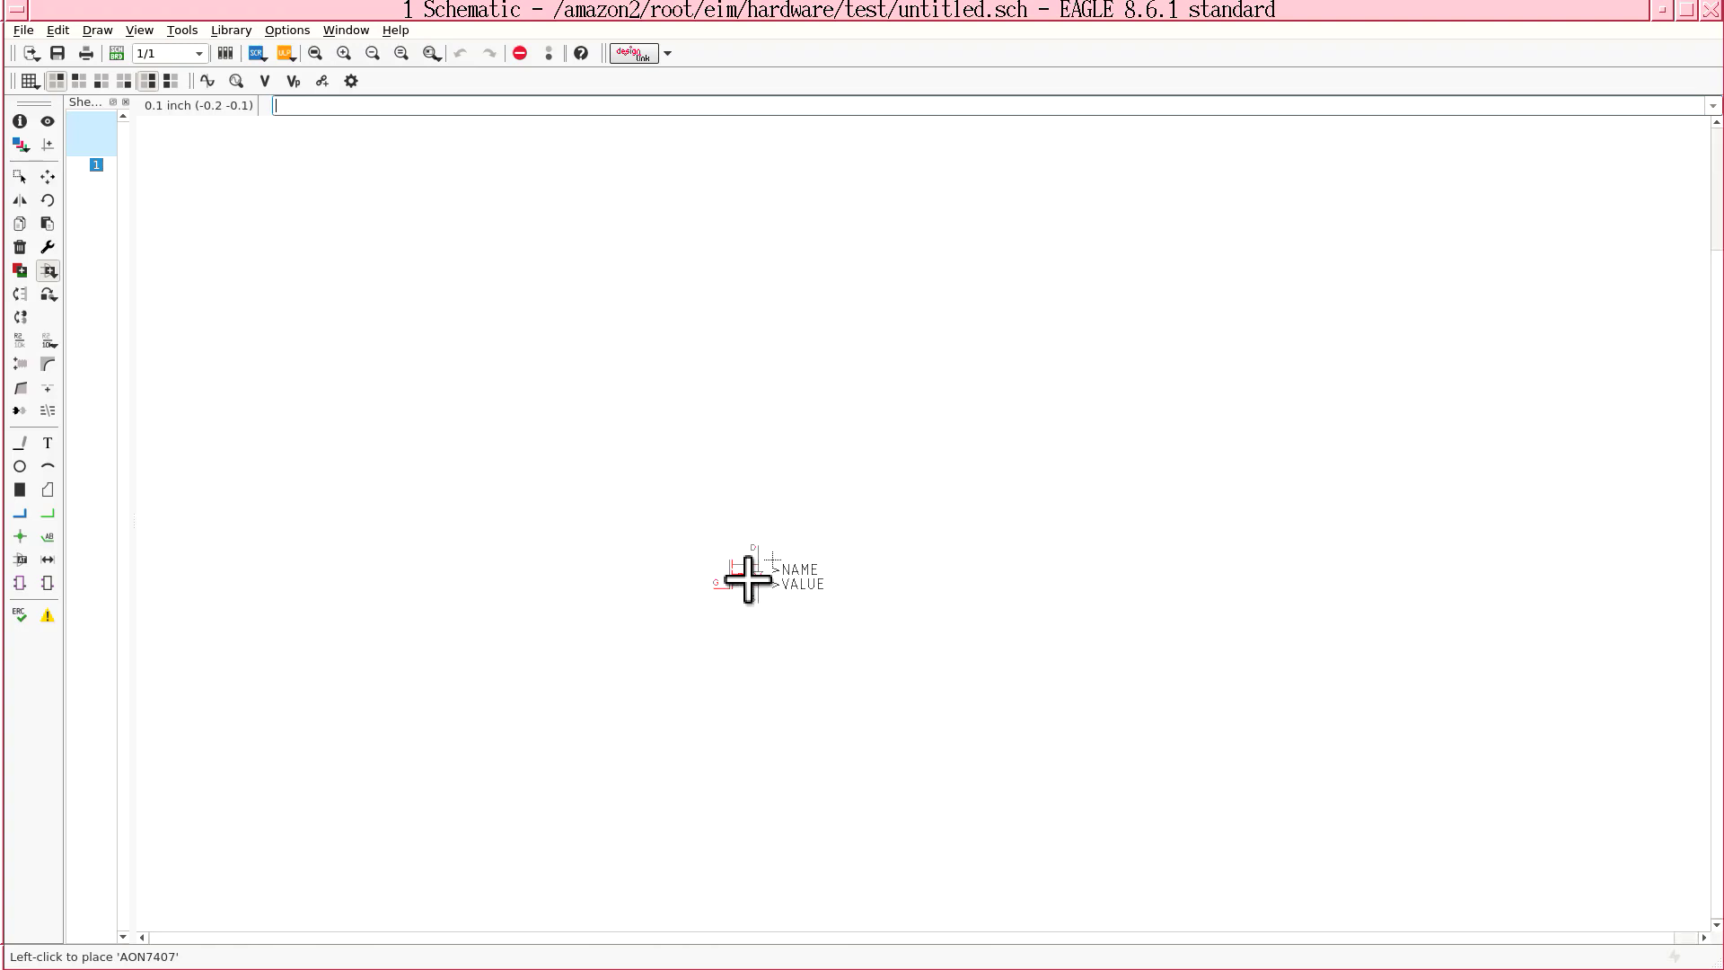
{"action": "scroll", "coordinate": [746, 577], "scroll_direction": "up", "scroll_amount": 3}
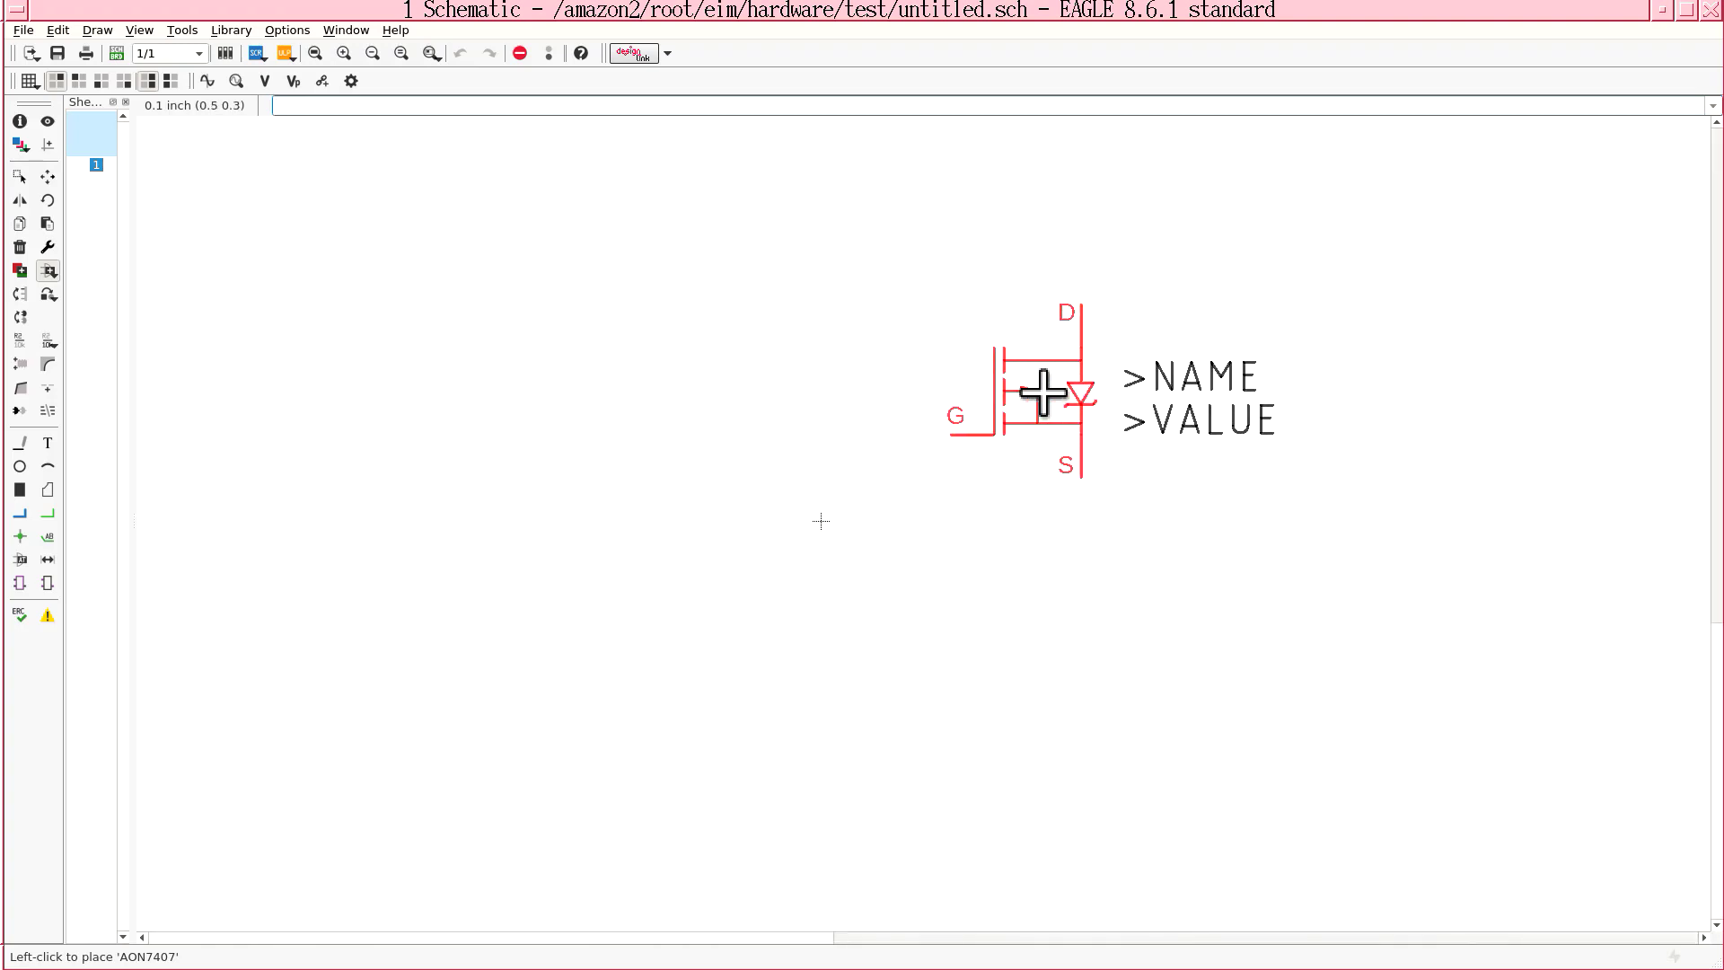
{"action": "scroll", "coordinate": [1032, 375], "scroll_direction": "down", "scroll_amount": 2}
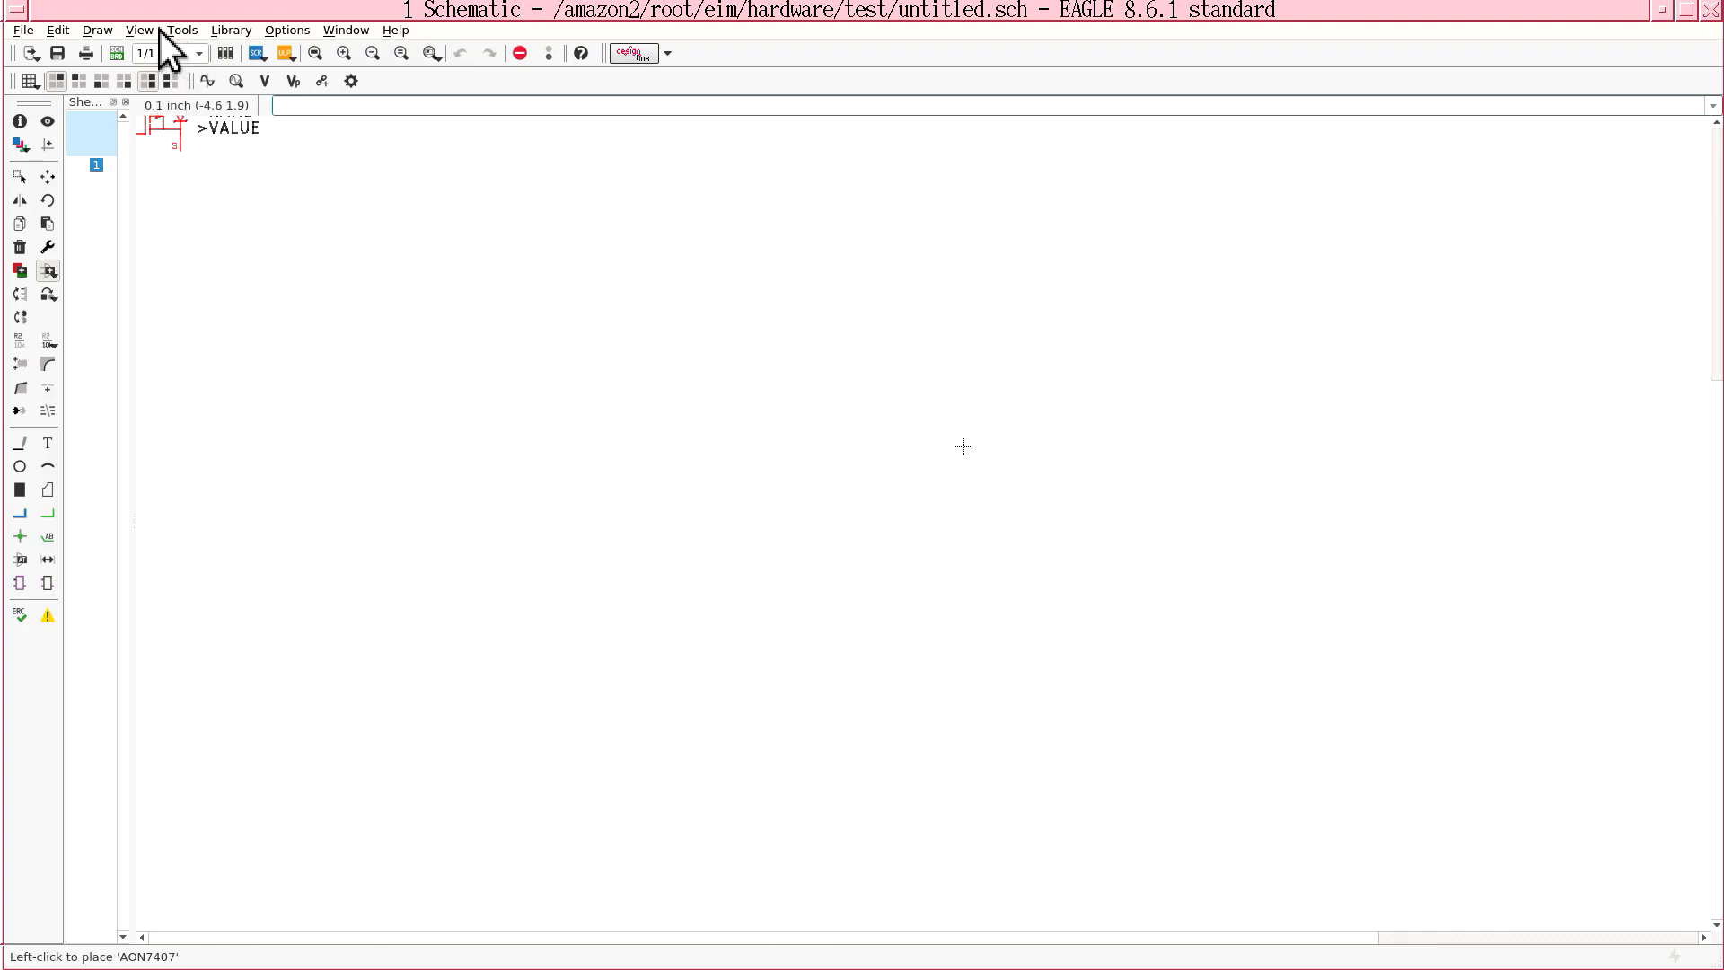
Set the schematic grid size to 1 mm
{"action": "left_click", "coordinate": [134, 30]}
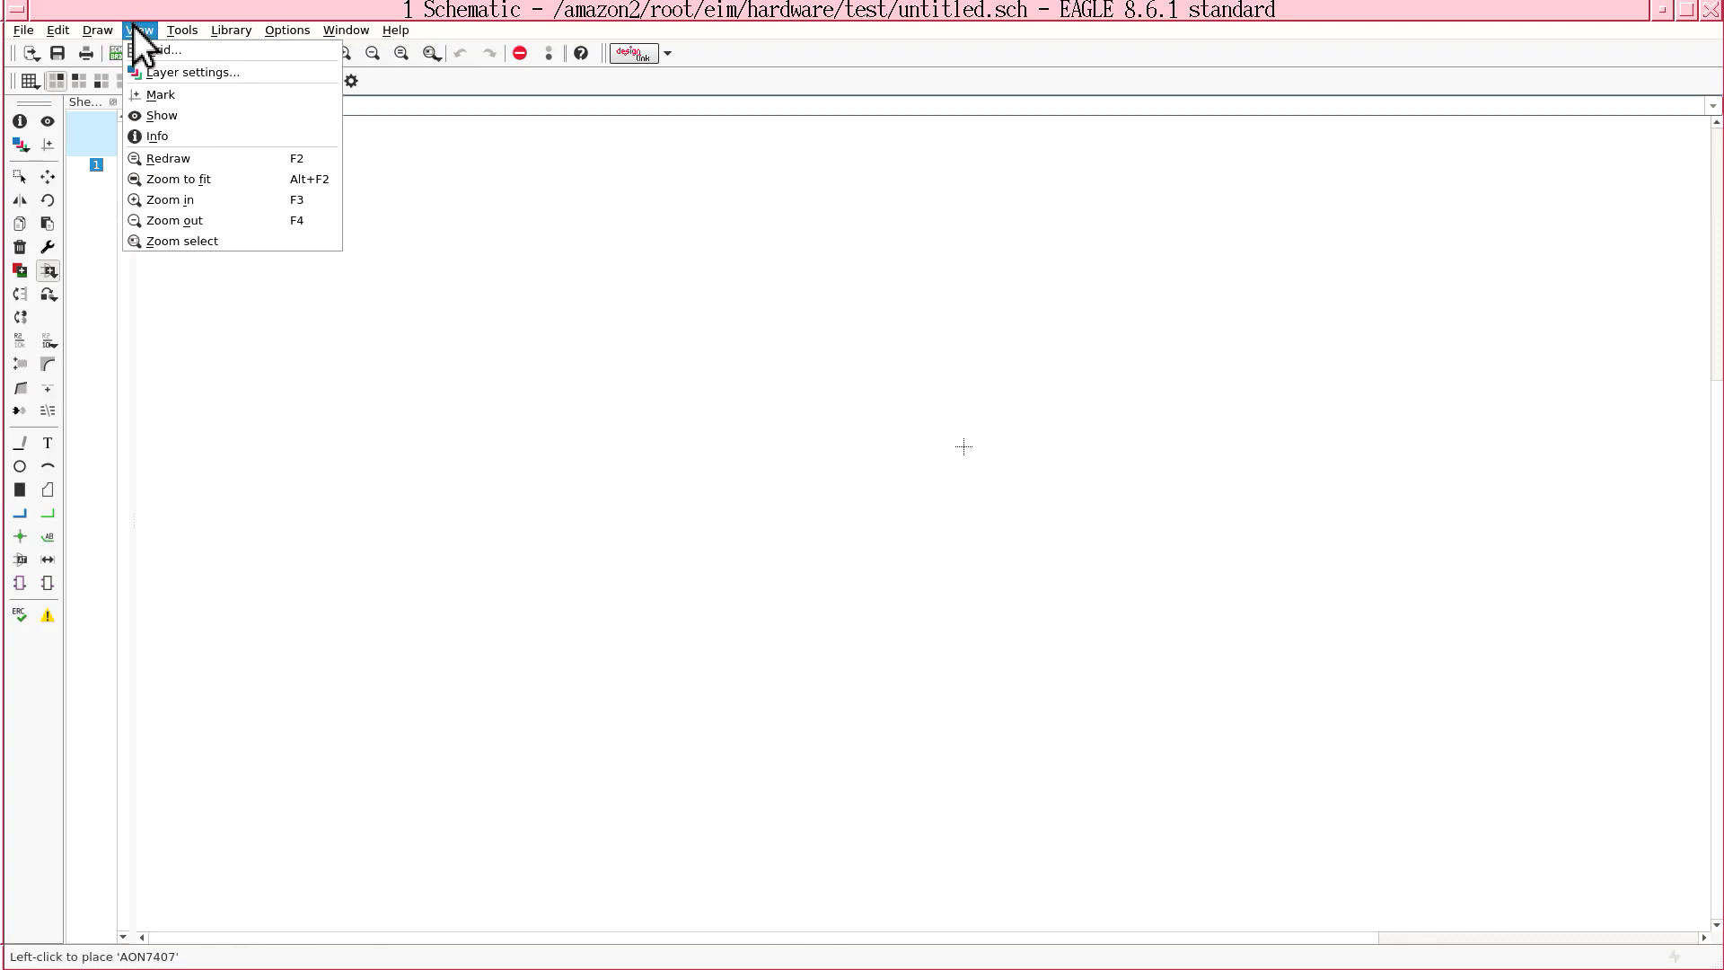
{"action": "left_click", "coordinate": [181, 50]}
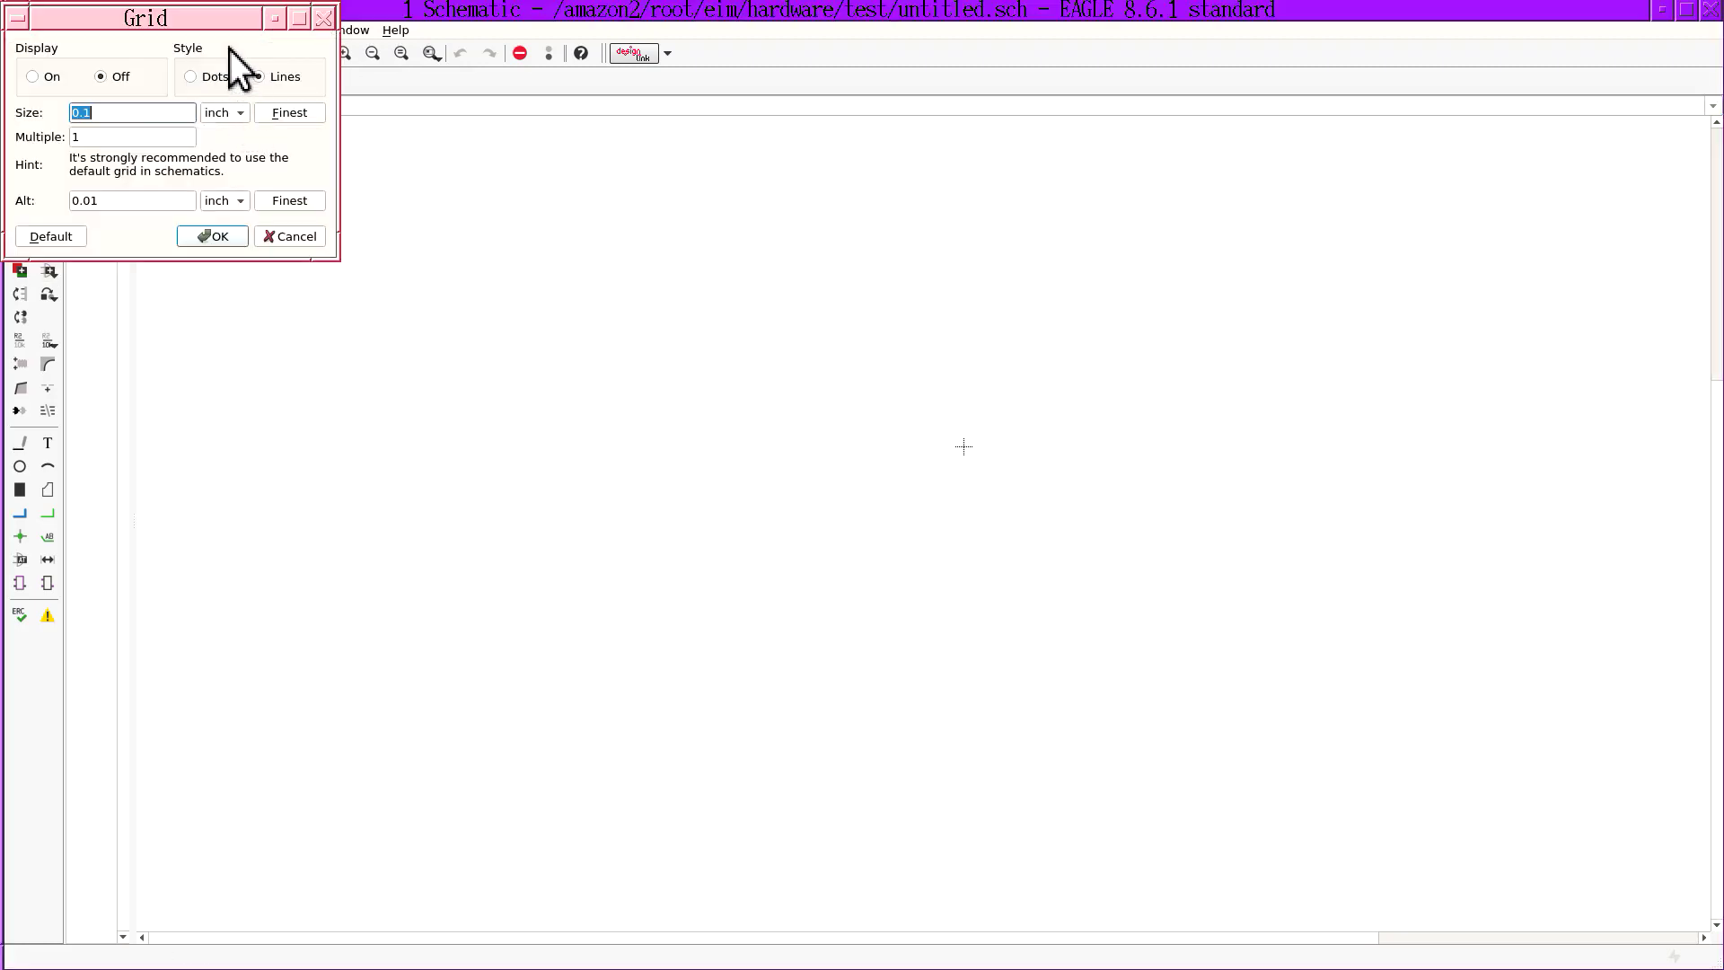
{"action": "left_click_drag", "start_coordinate": [215, 25], "coordinate": [1058, 352]}
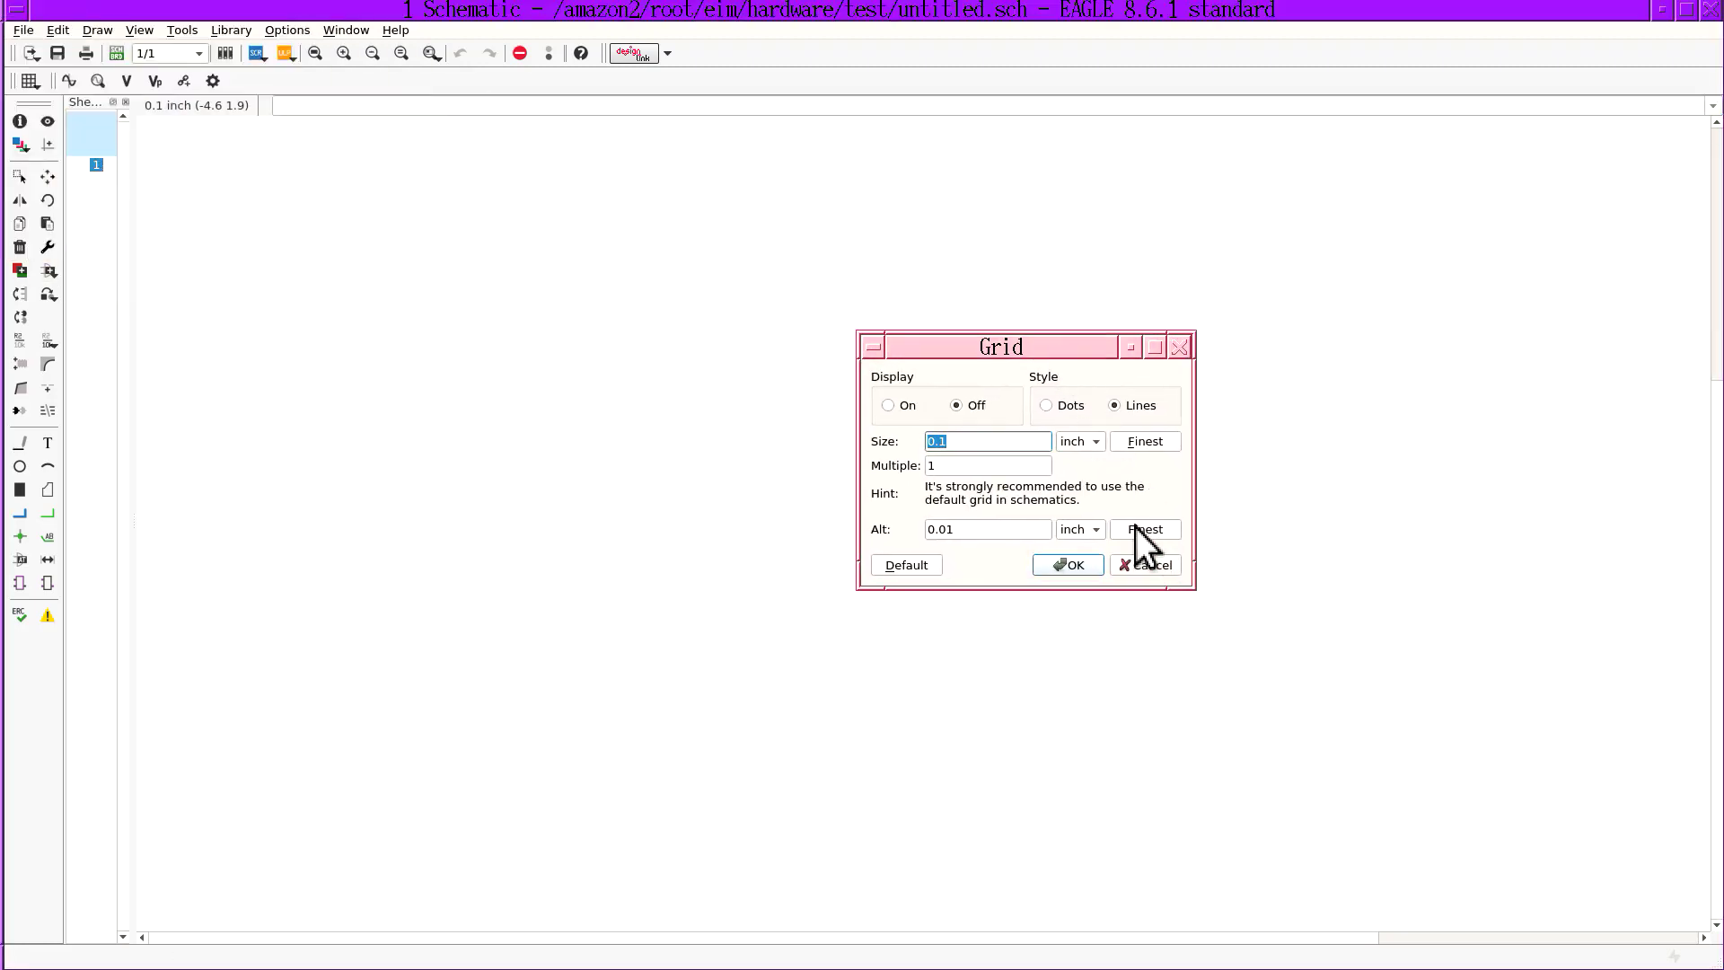
{"action": "left_click", "coordinate": [1080, 441]}
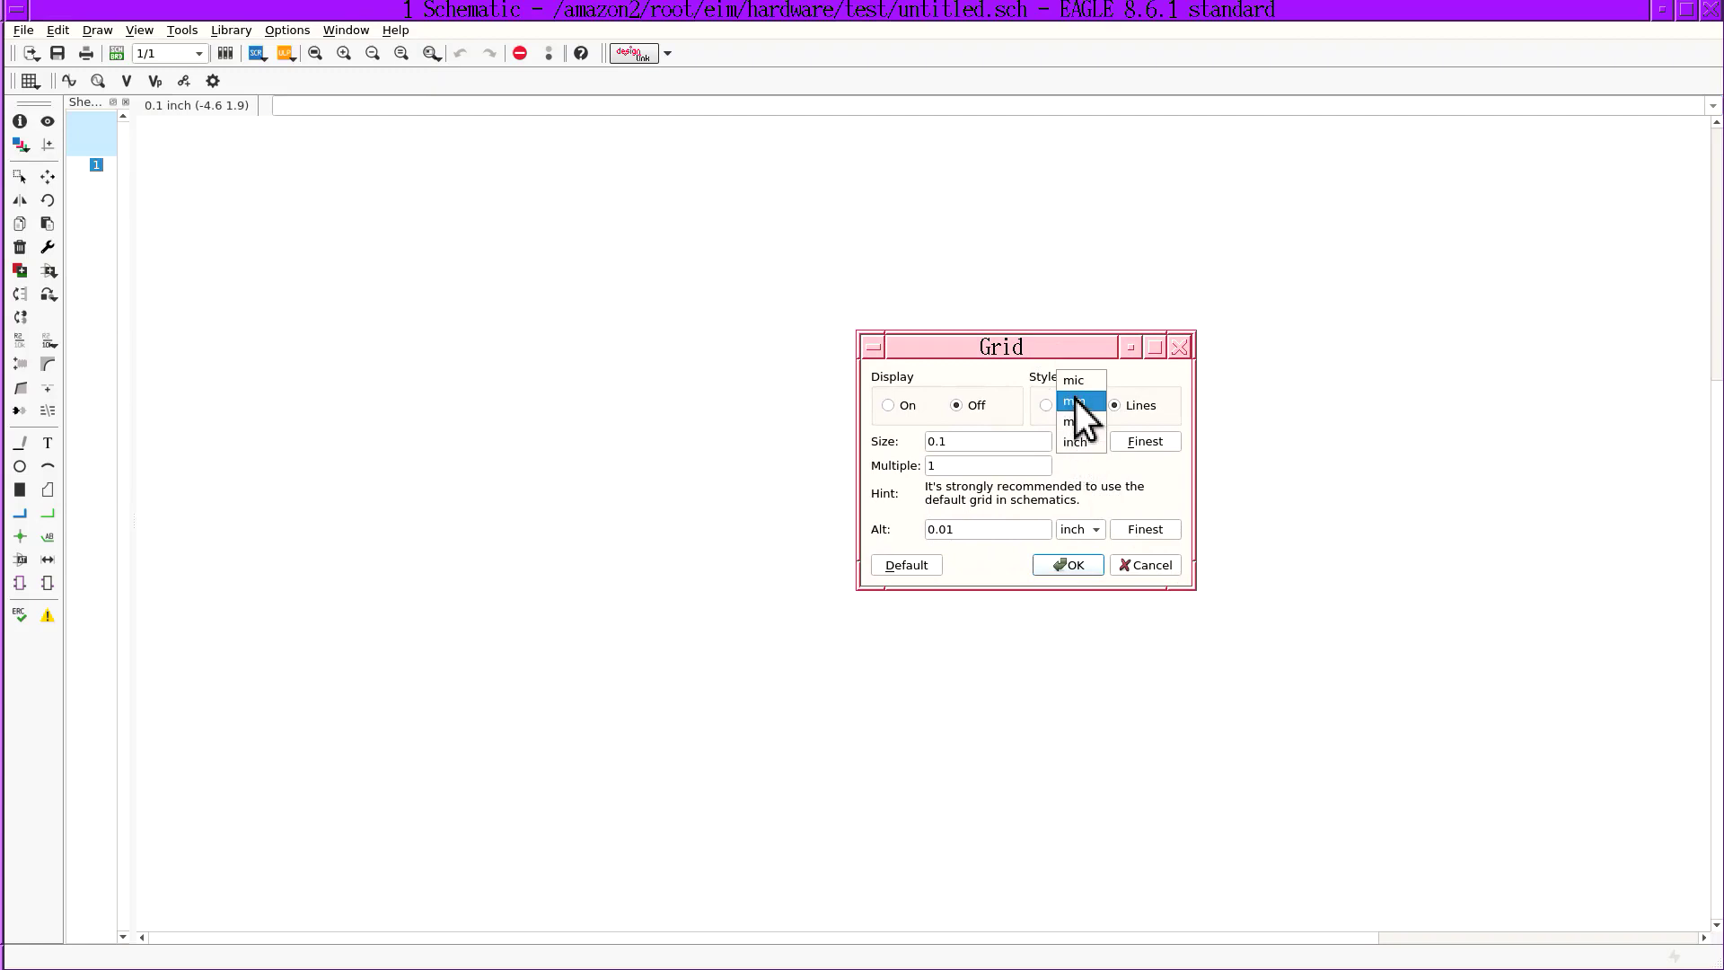
{"action": "left_click", "coordinate": [1080, 473]}
{"action": "left_click", "coordinate": [1074, 440]}
{"action": "left_click", "coordinate": [1073, 404]}
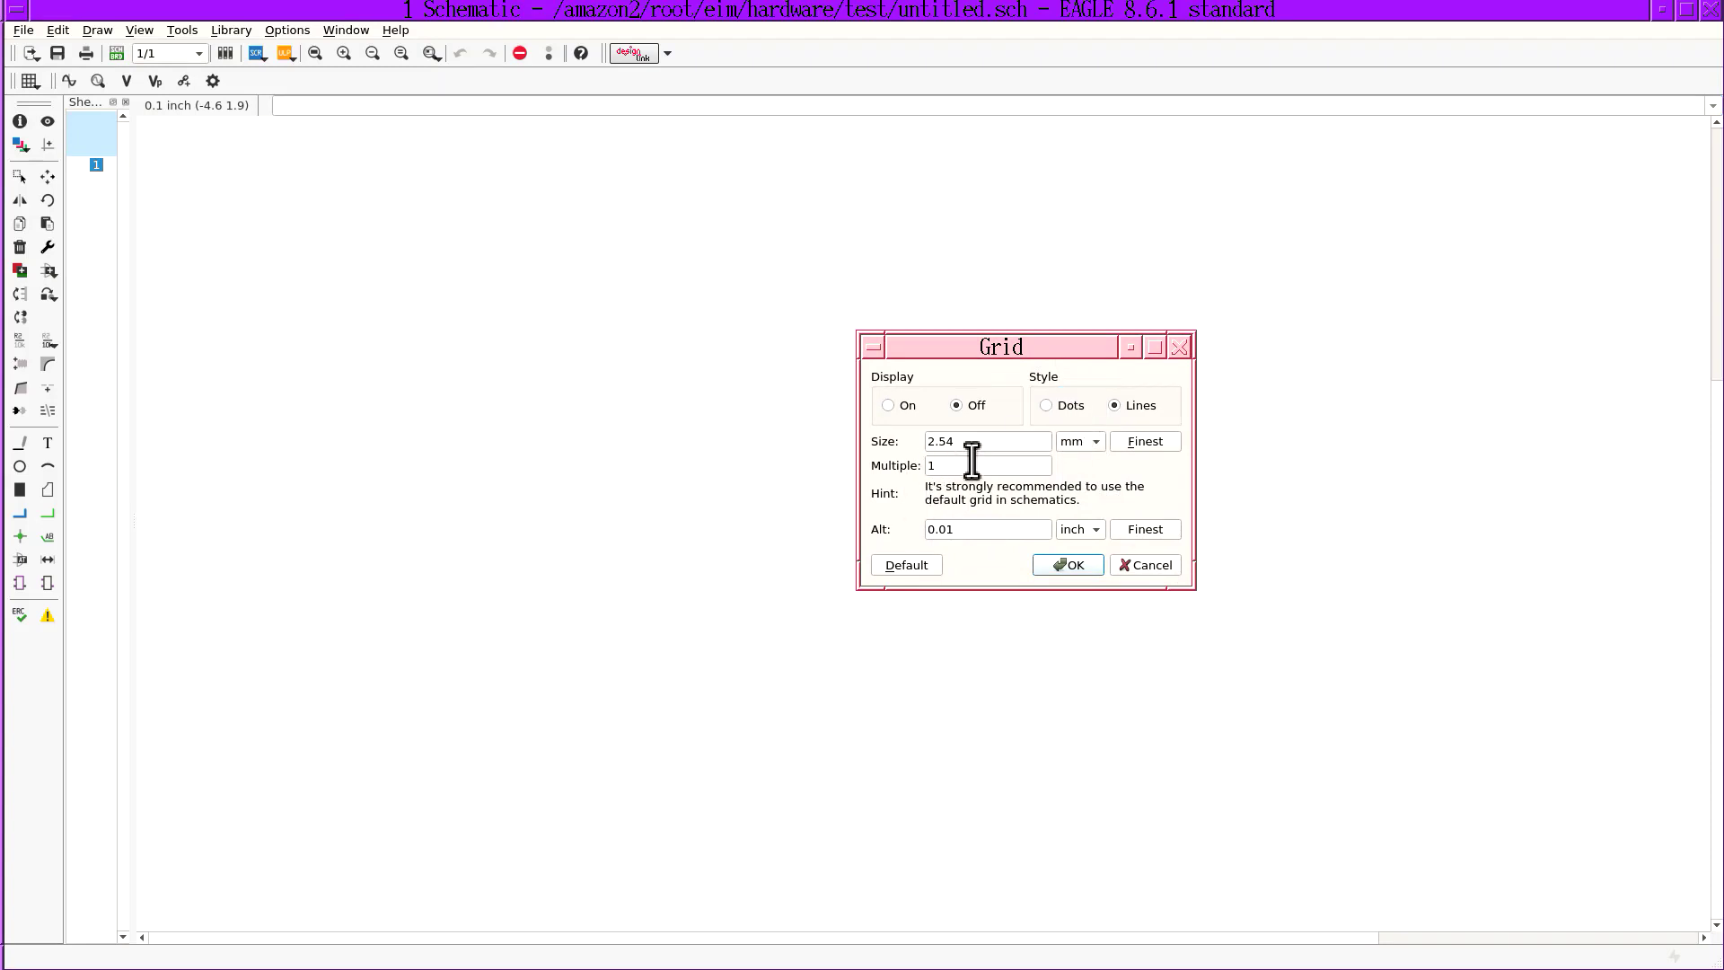
{"action": "left_click", "coordinate": [999, 441]}
{"action": "left_click_drag", "start_coordinate": [999, 442], "coordinate": [922, 475]}
{"action": "left_click", "coordinate": [1055, 562]}
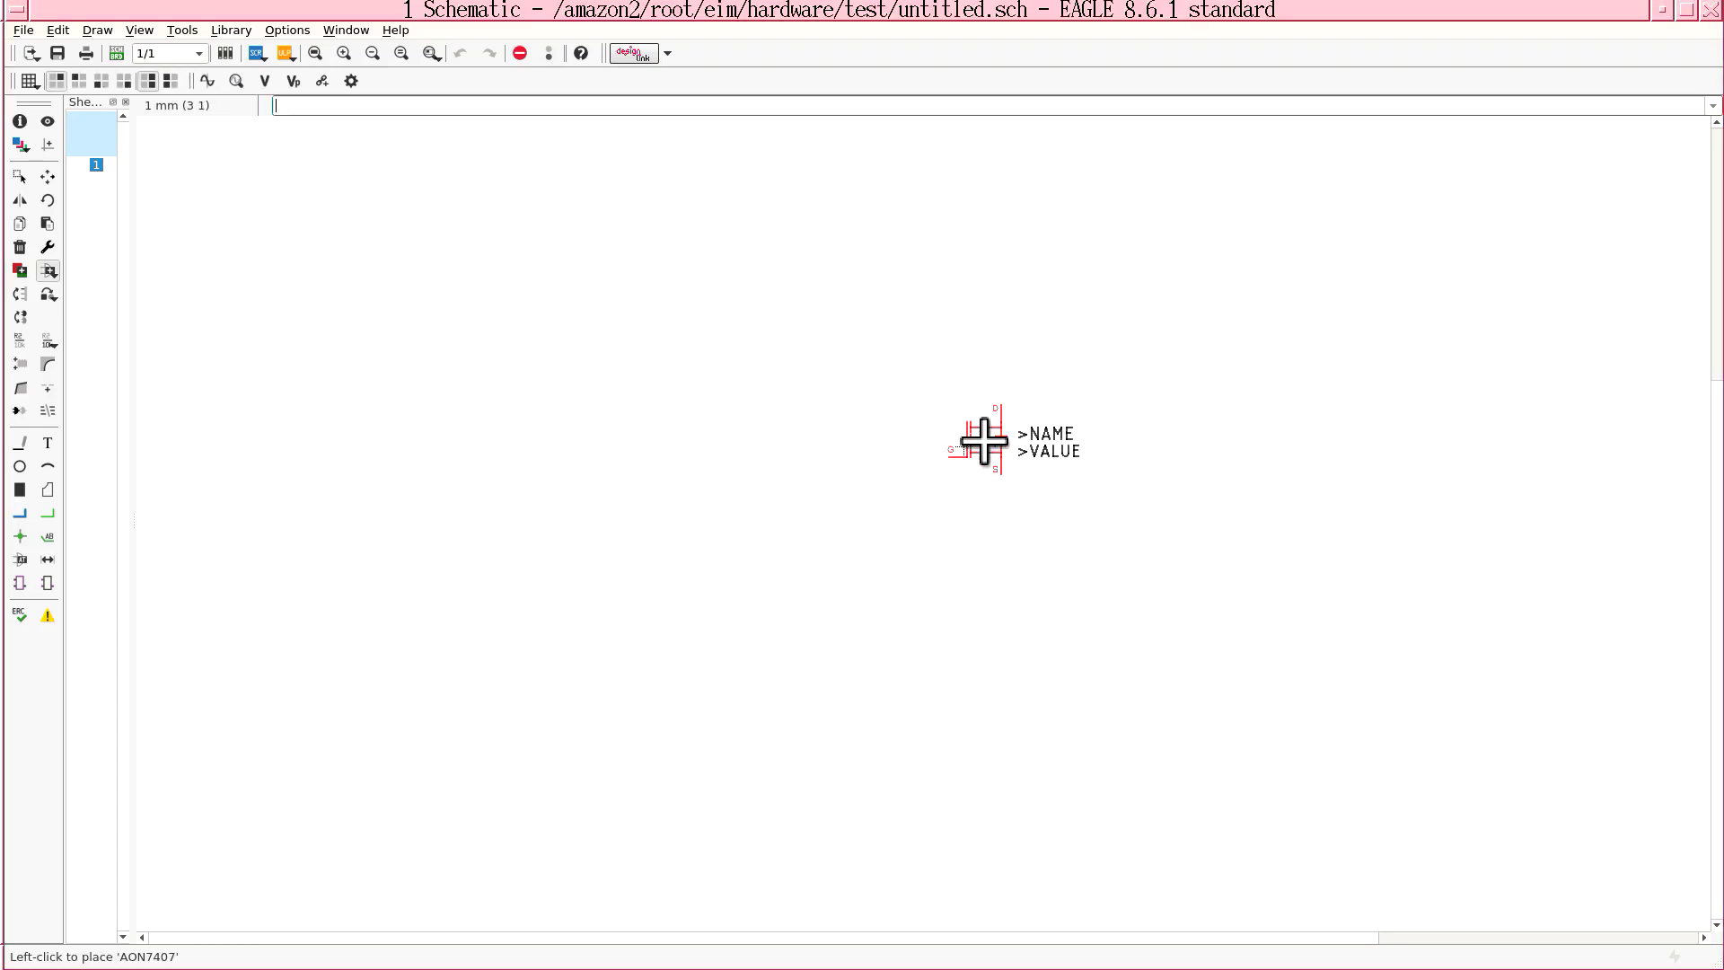
Place three AON7407 MOSFETs in a vertical column, one below the other, near the sheet origin
{"action": "scroll", "coordinate": [980, 440], "scroll_direction": "up", "scroll_amount": 4}
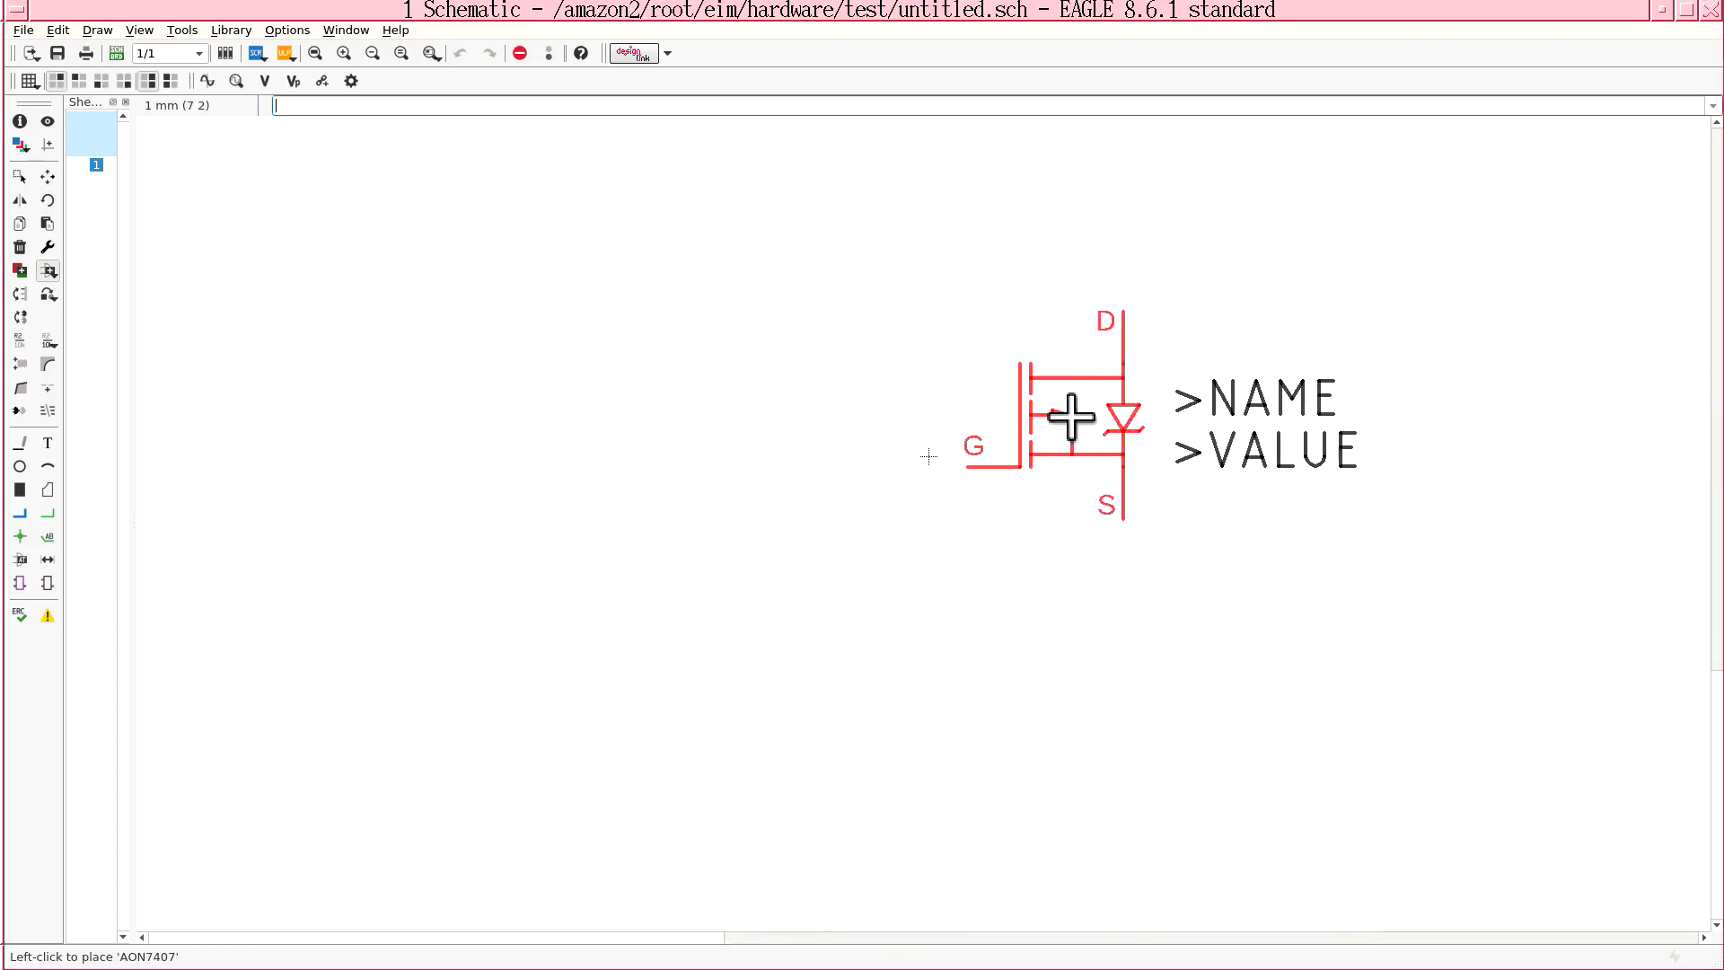
{"action": "left_click", "coordinate": [1070, 354]}
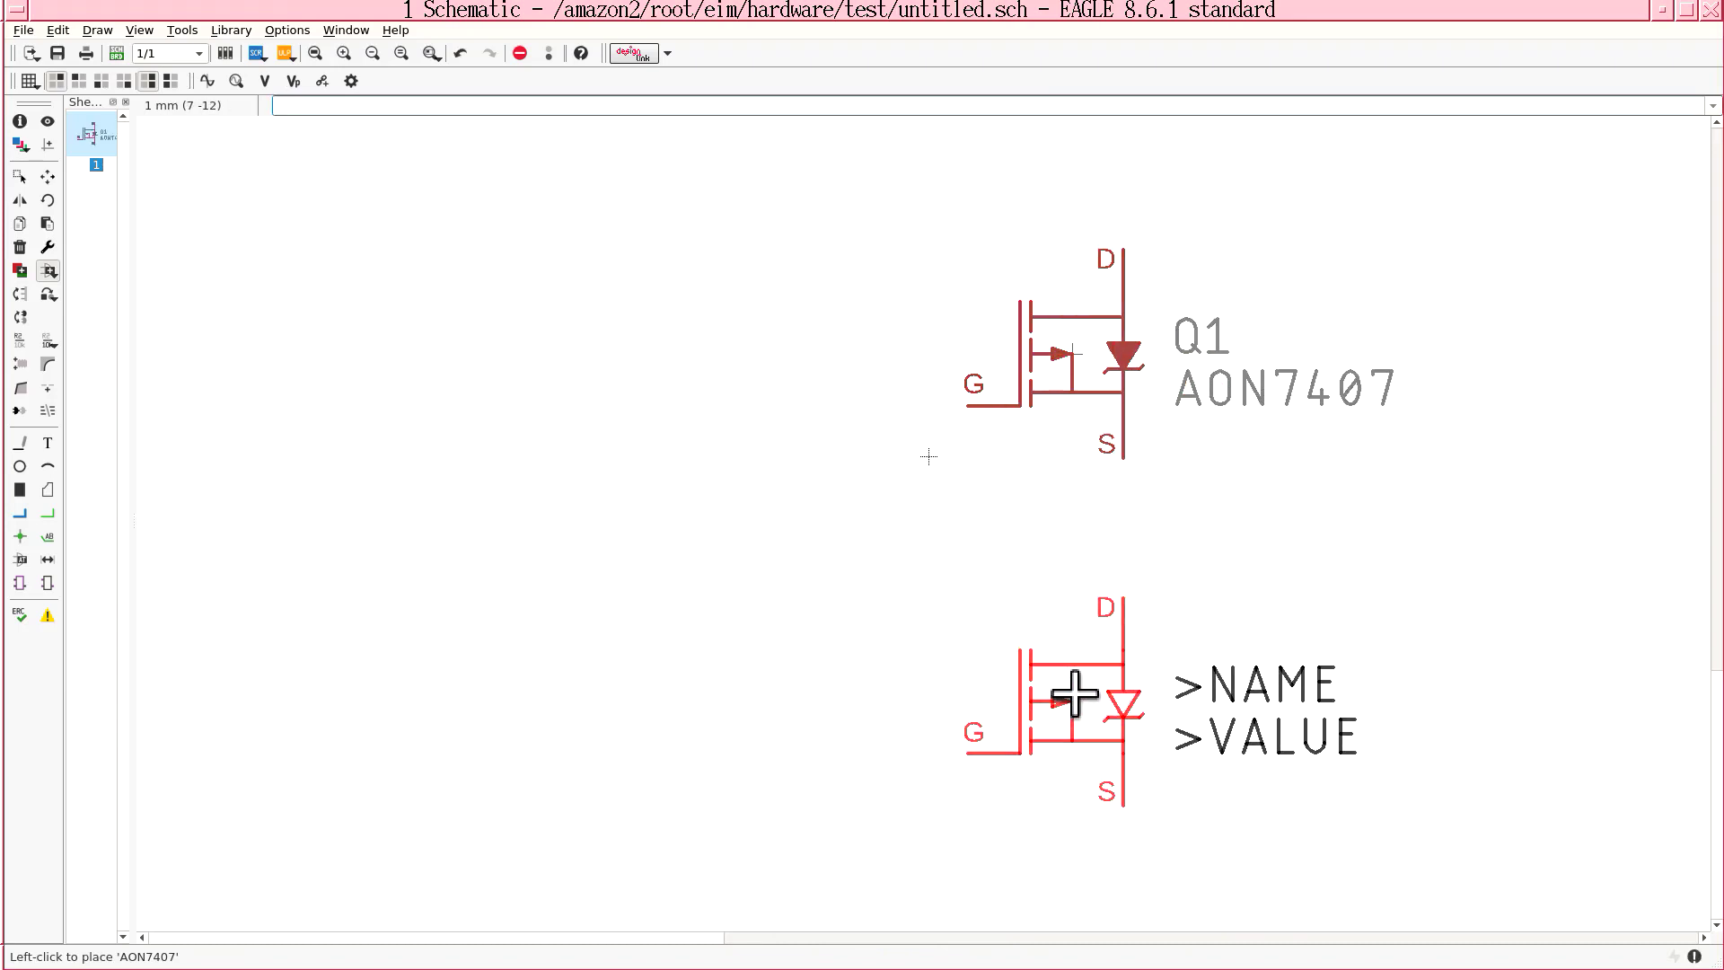
{"action": "left_click", "coordinate": [1070, 714]}
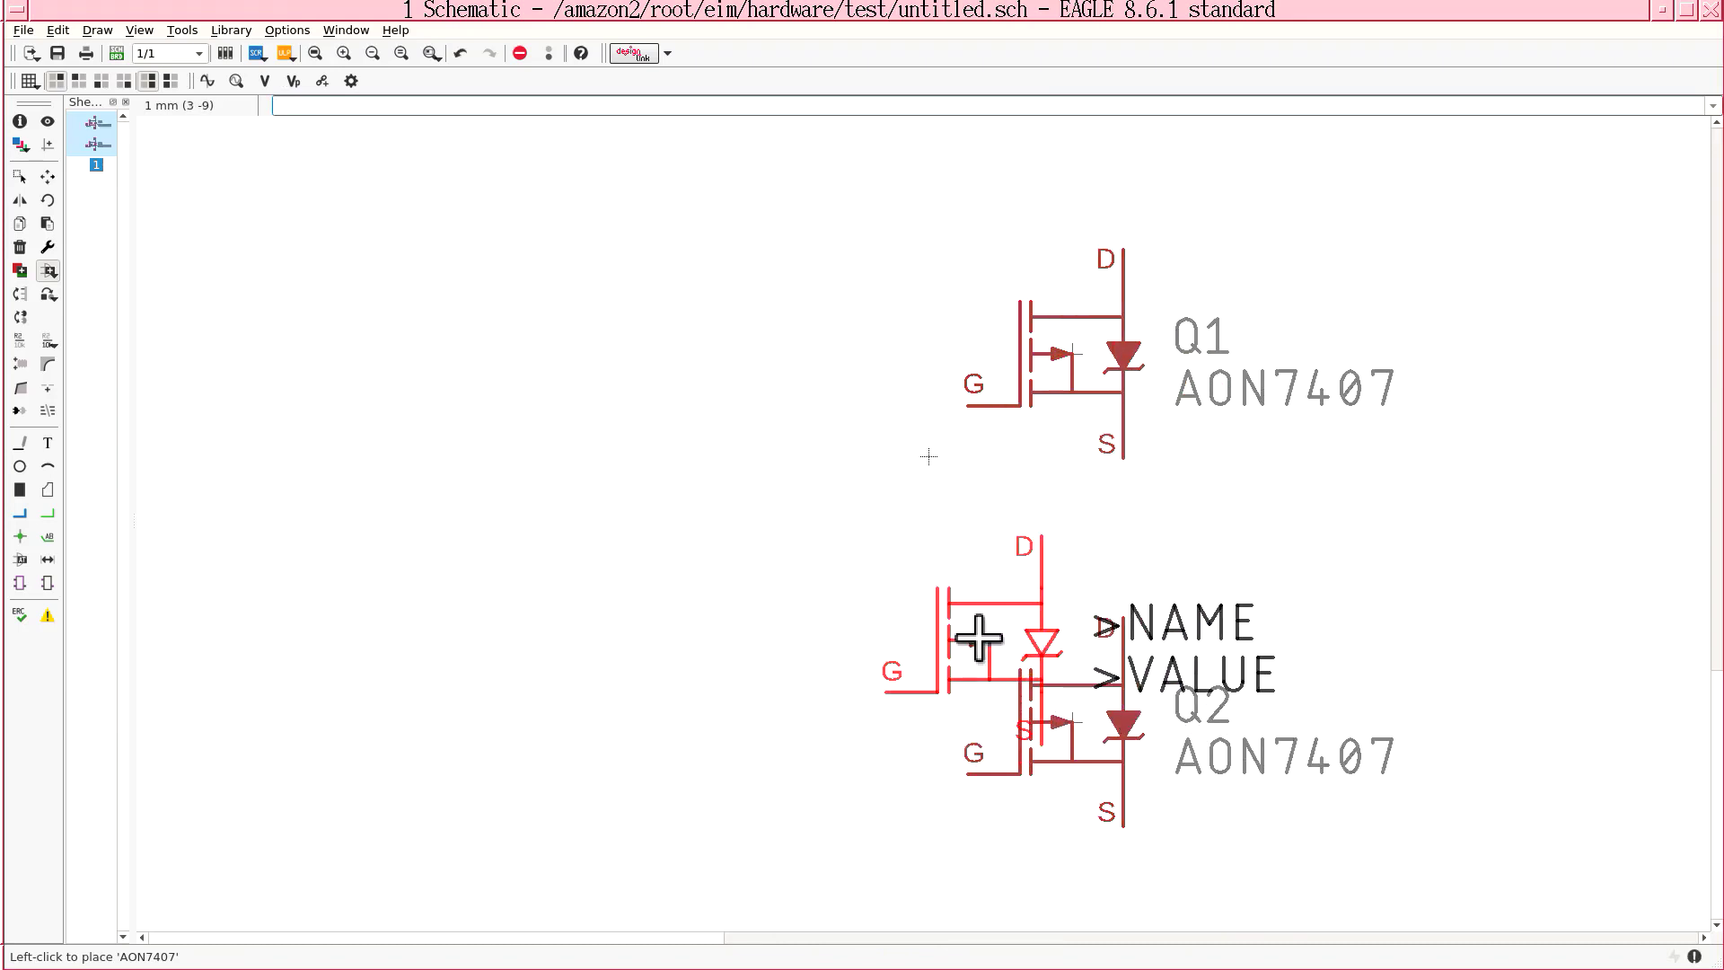
{"action": "scroll", "coordinate": [1049, 760], "scroll_direction": "down", "scroll_amount": 5}
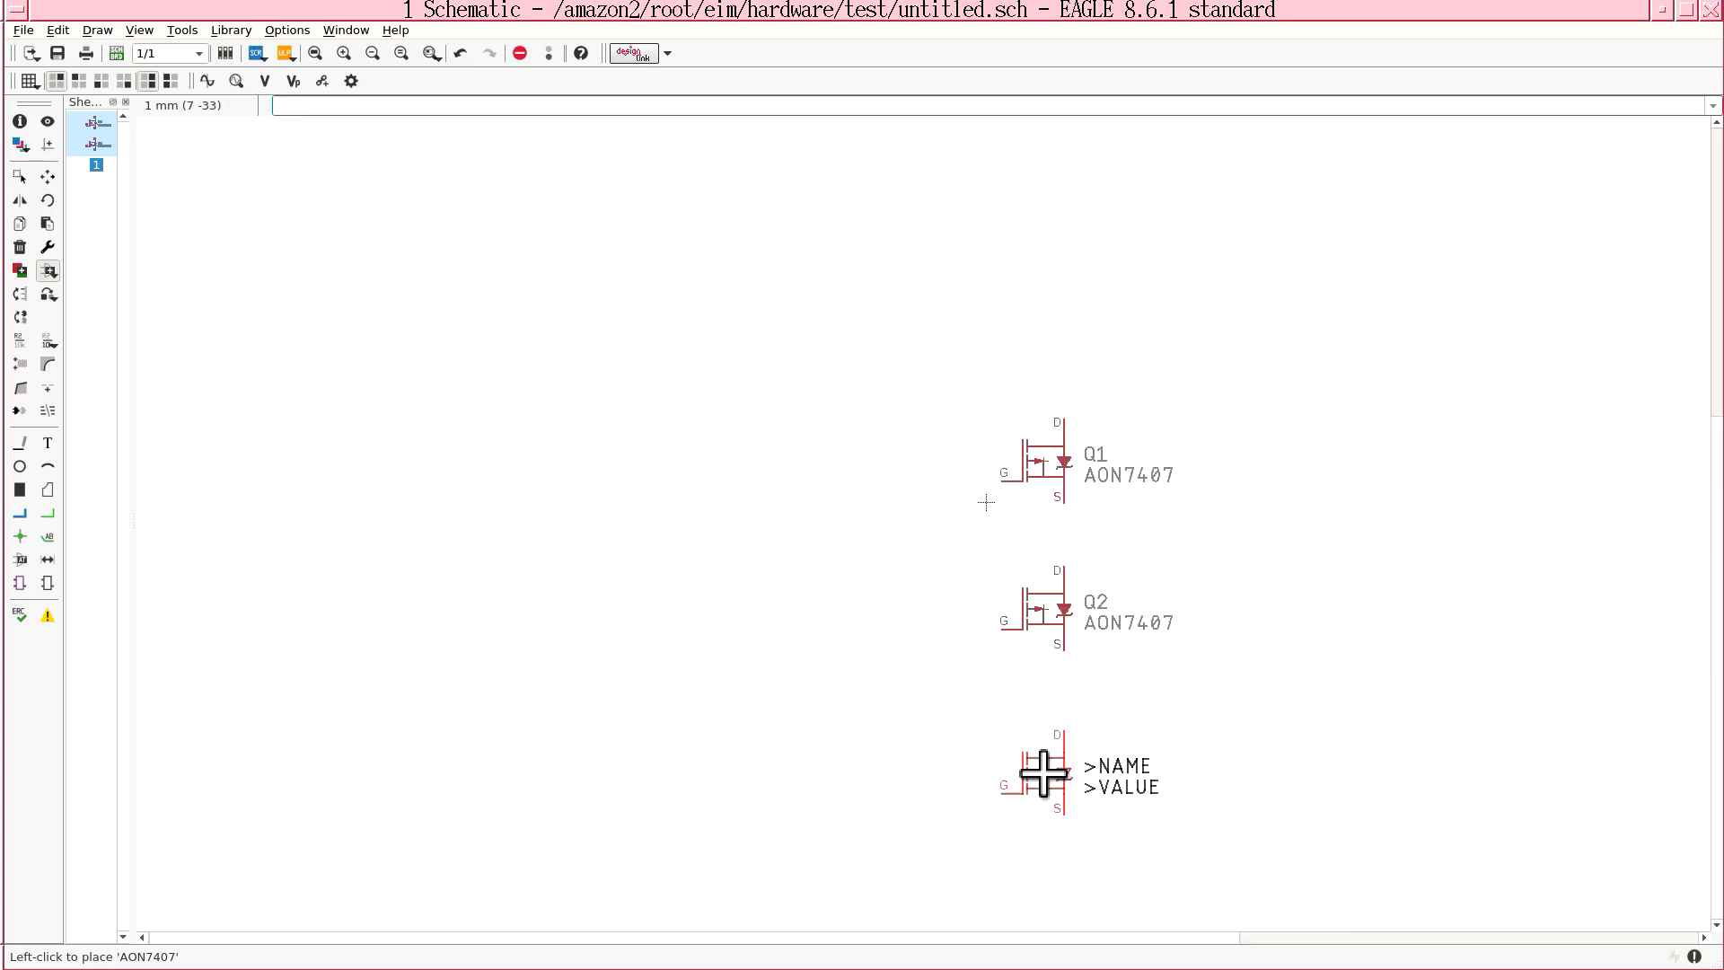
{"action": "left_click", "coordinate": [1043, 773]}
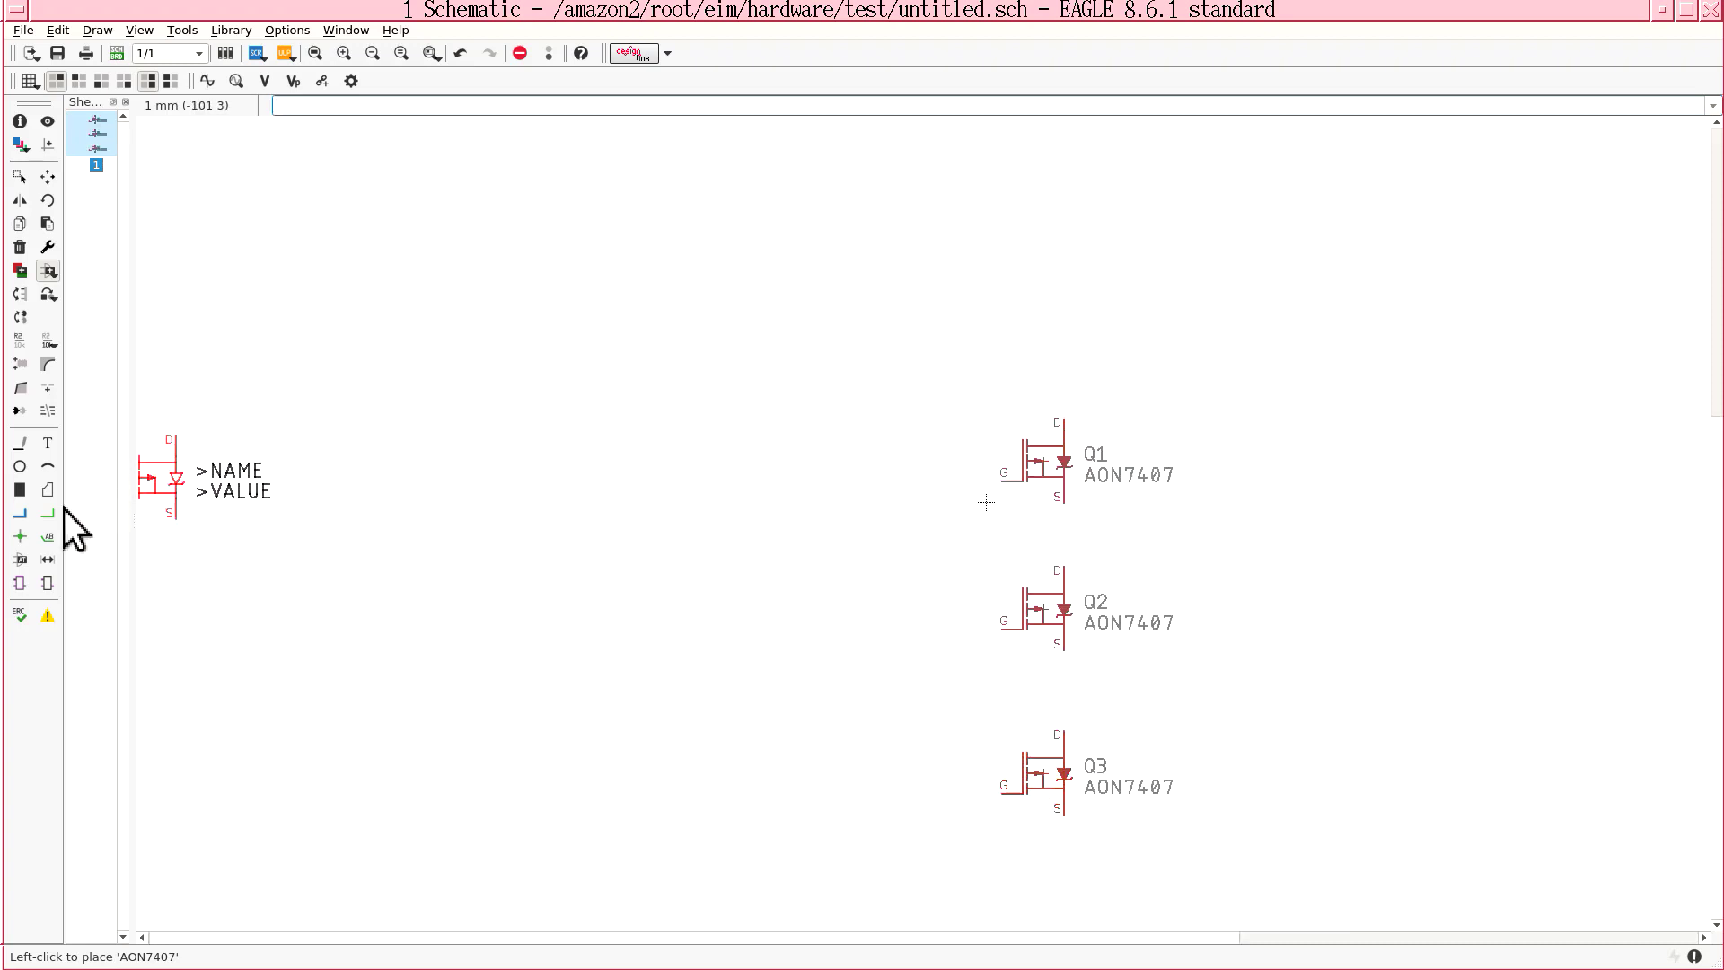
Start adding another part and search the libraries for "connector"
{"action": "scroll", "coordinate": [754, 548], "scroll_direction": "up", "scroll_amount": 2}
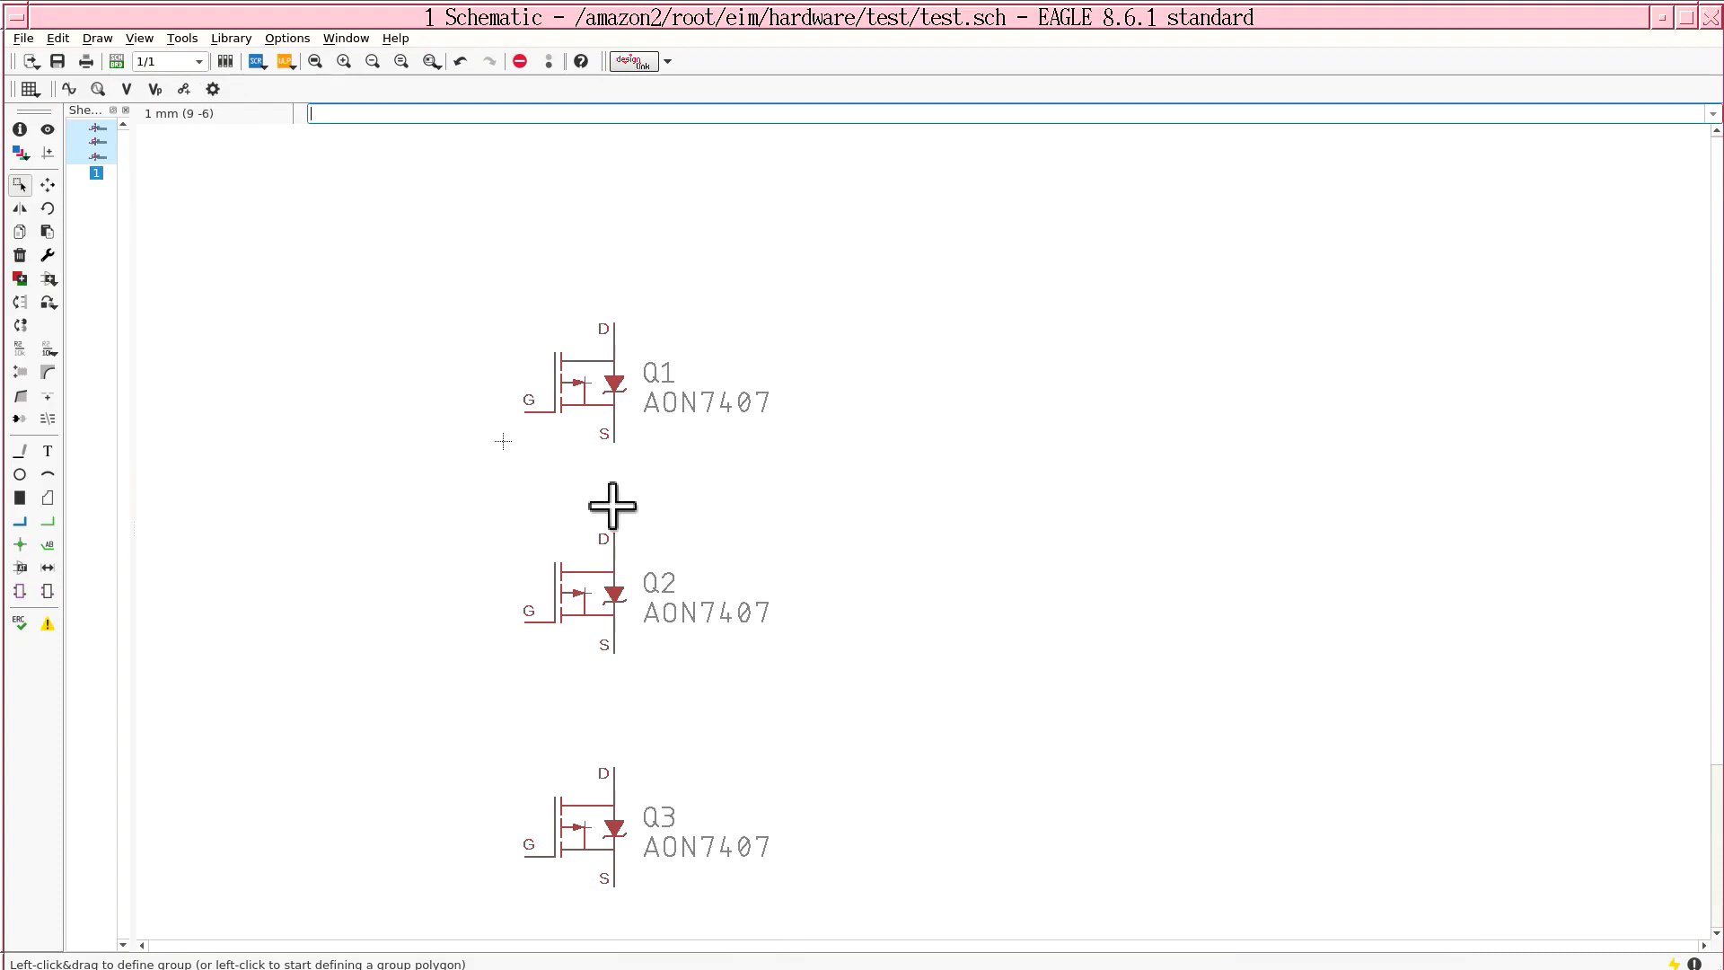
{"action": "middle_click_drag", "start_coordinate": [548, 608], "coordinate": [538, 549]}
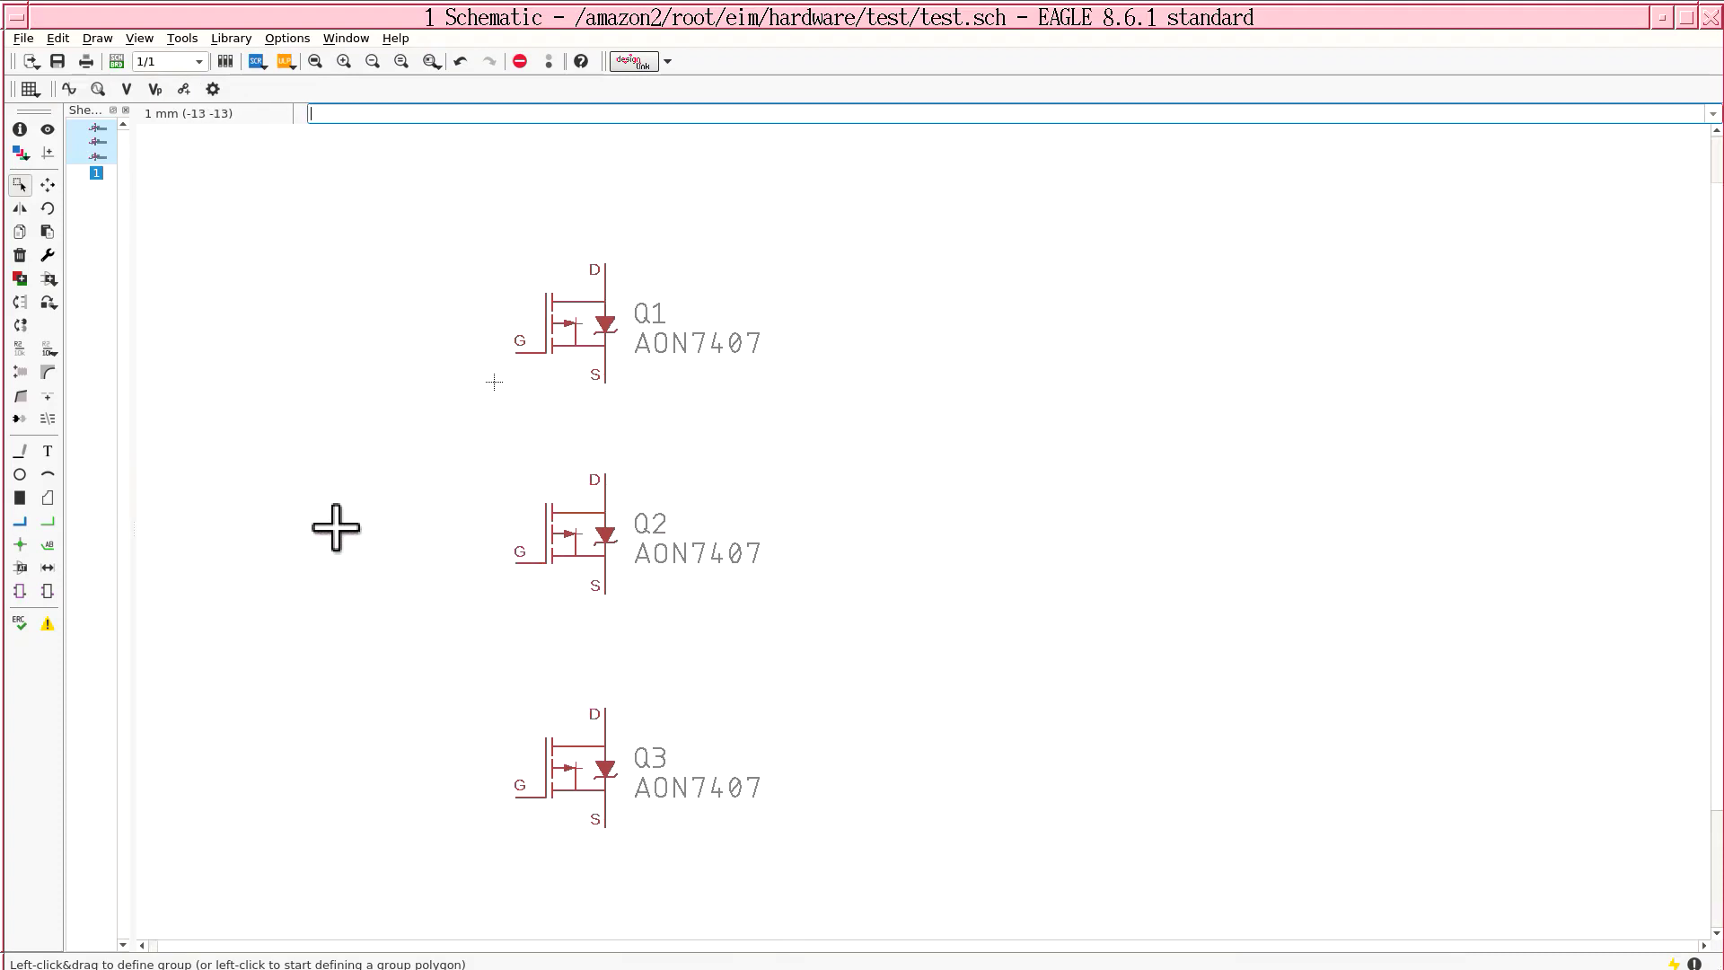
{"action": "left_click", "coordinate": [49, 279]}
{"action": "left_click_drag", "start_coordinate": [314, 314], "coordinate": [913, 533], "text": "alt"}
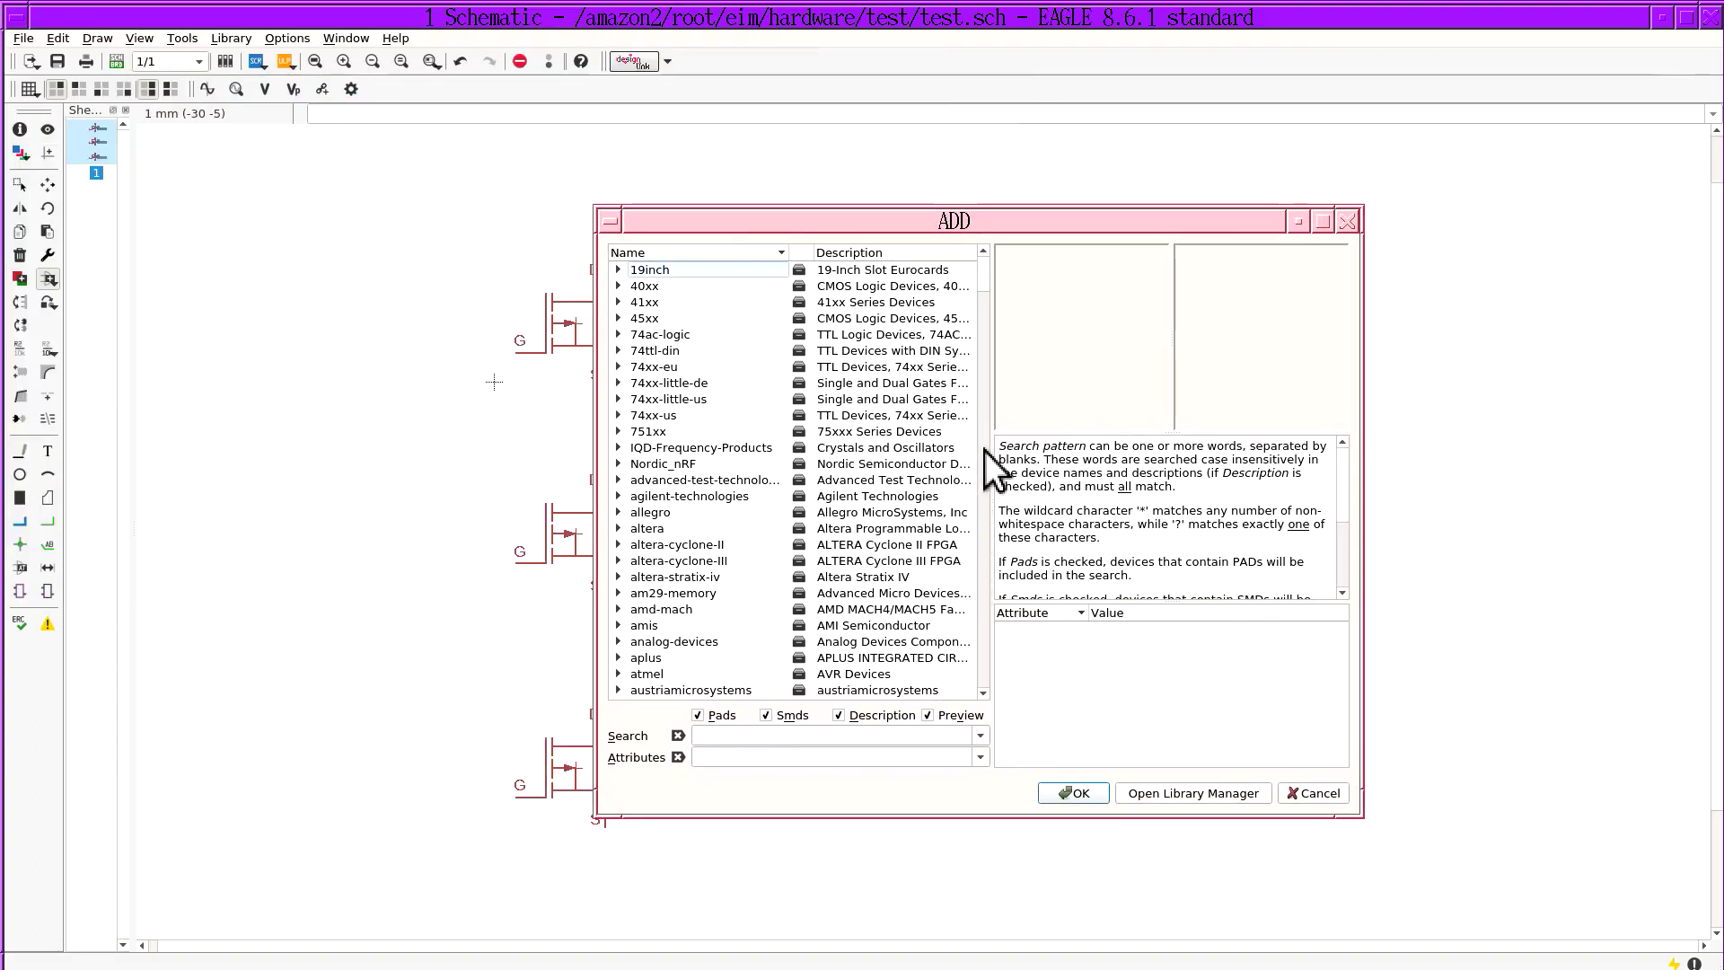
{"action": "left_click", "coordinate": [836, 740]}
{"action": "type", "text": "connector"}
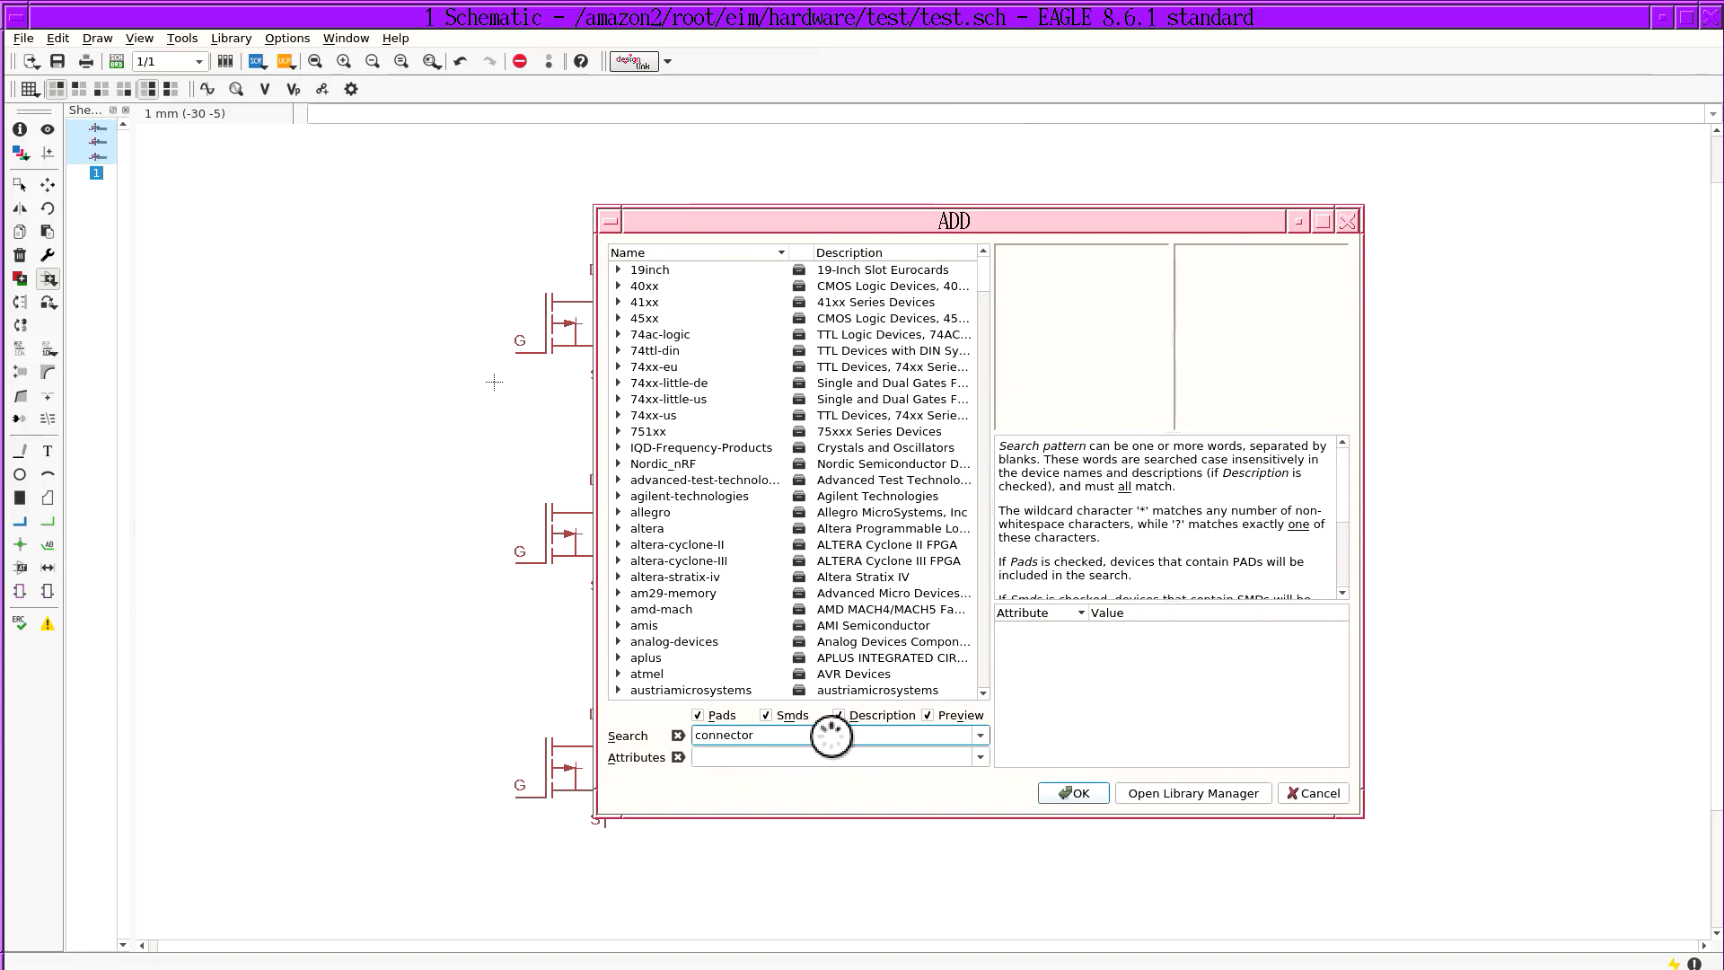
{"action": "key", "text": "Return"}
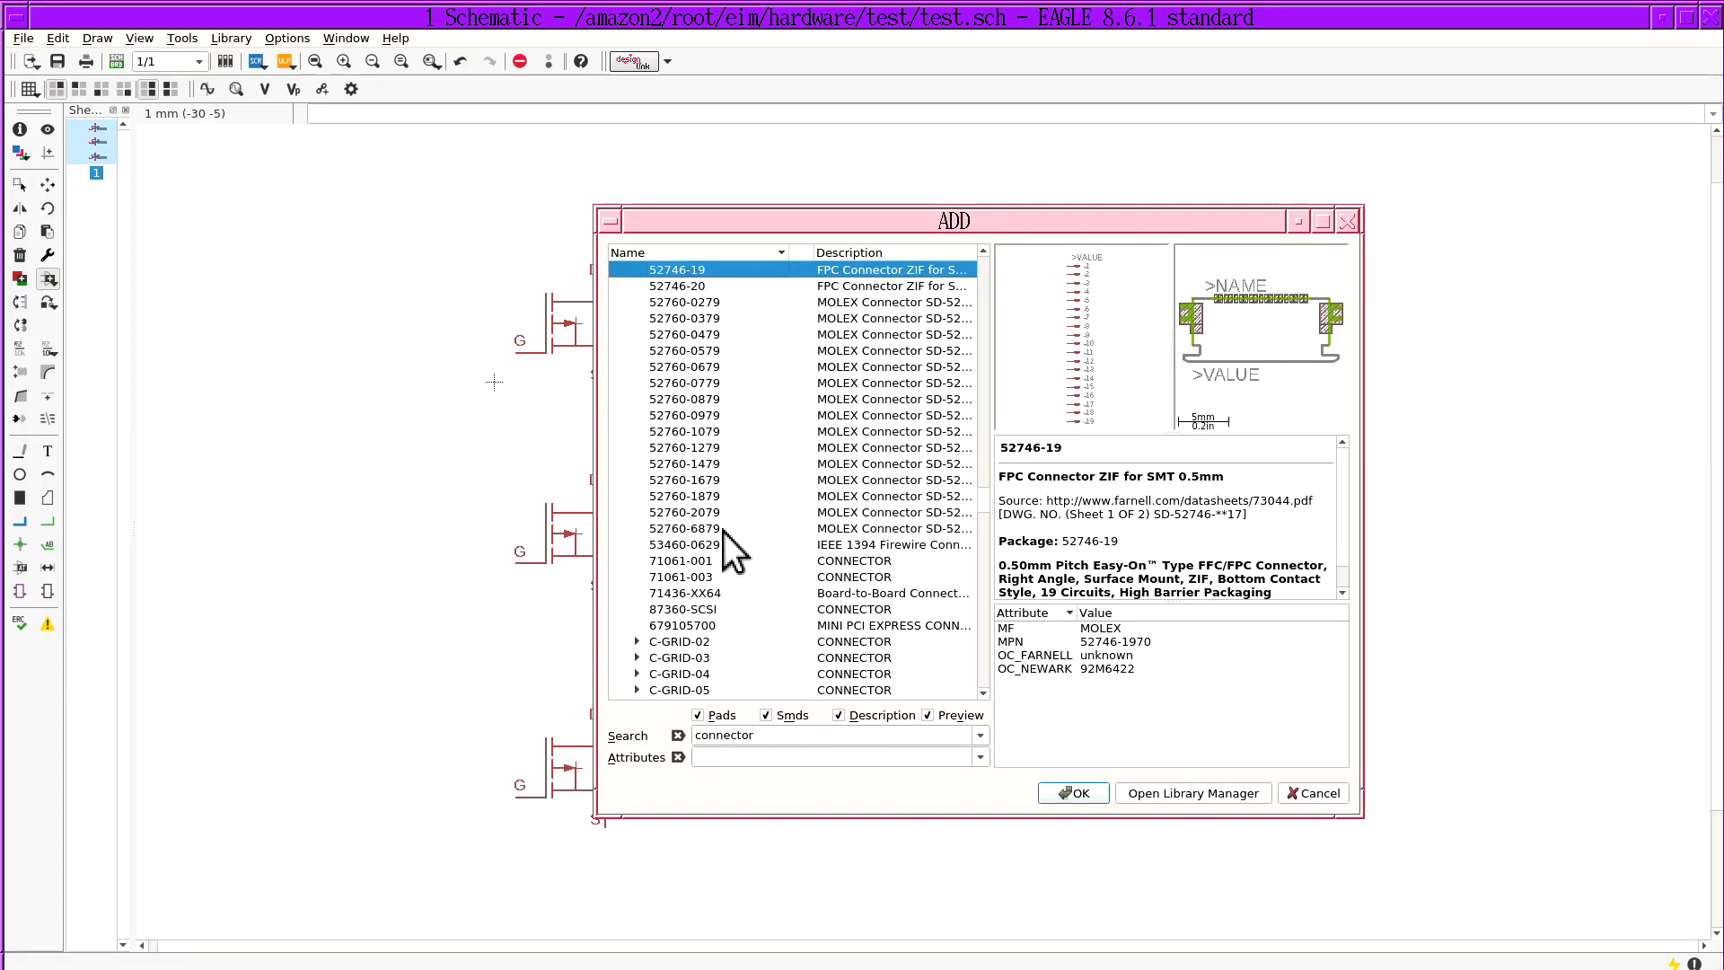
Browse the connector results and choose the two-pin AK300/2 from the con-ptr500 library as the part to add
{"action": "key", "text": "Page_Down"}
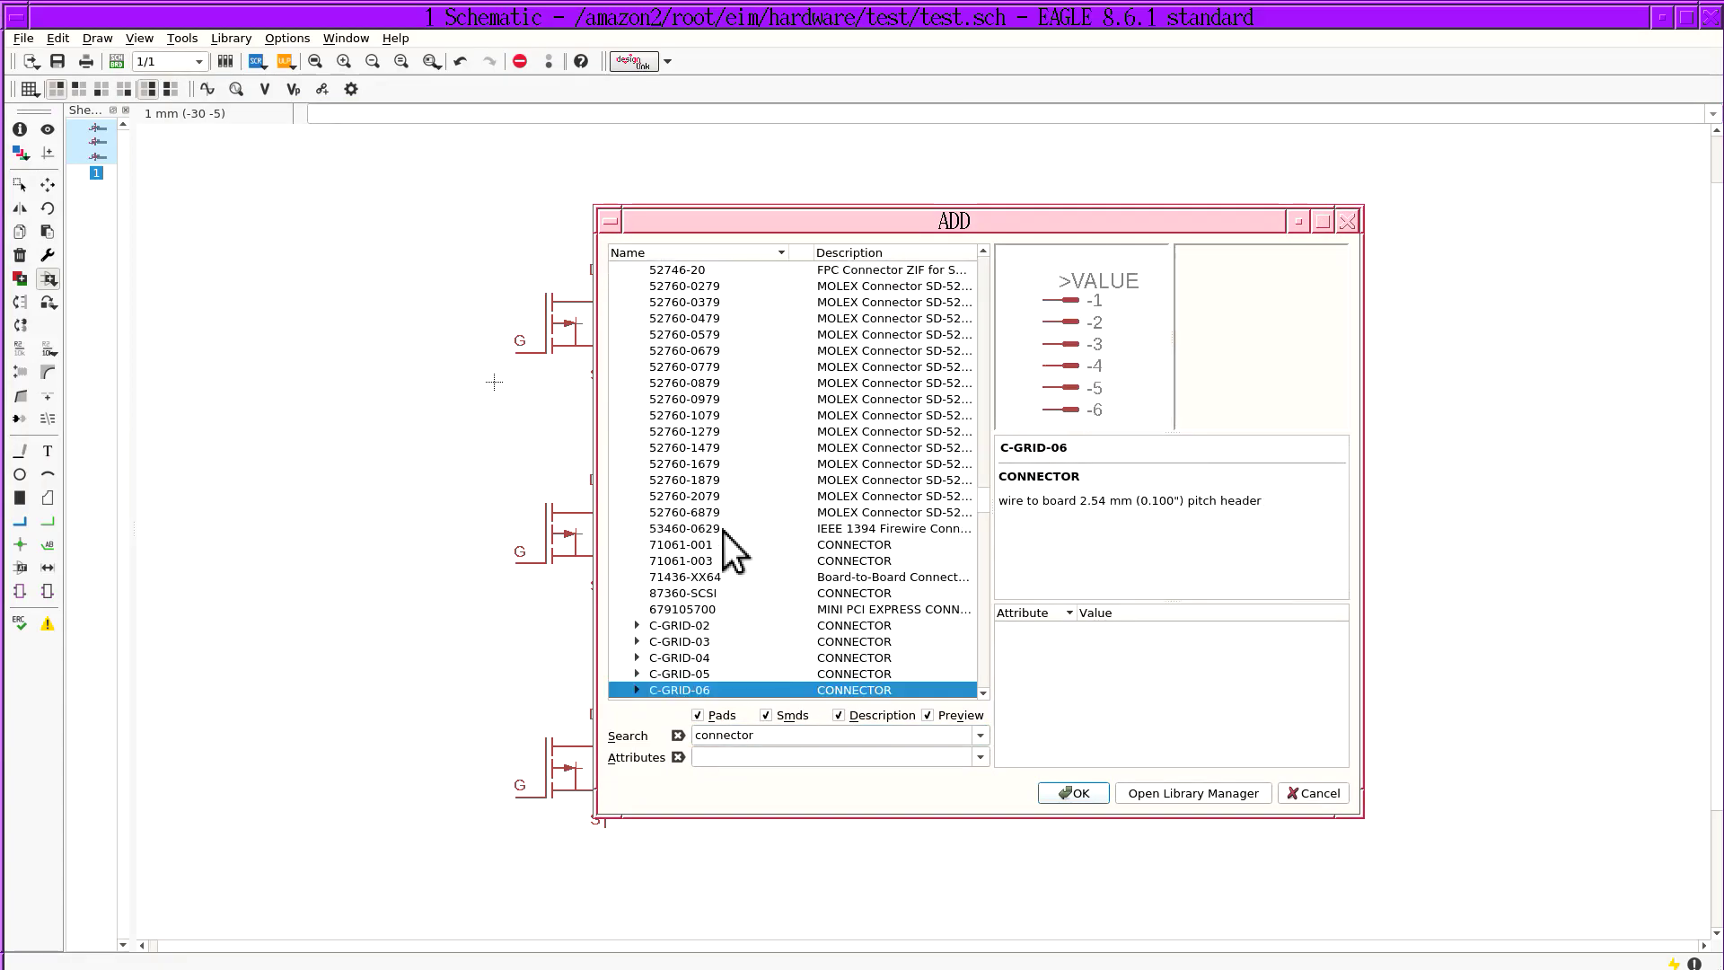
{"action": "key", "text": "Page_Down"}
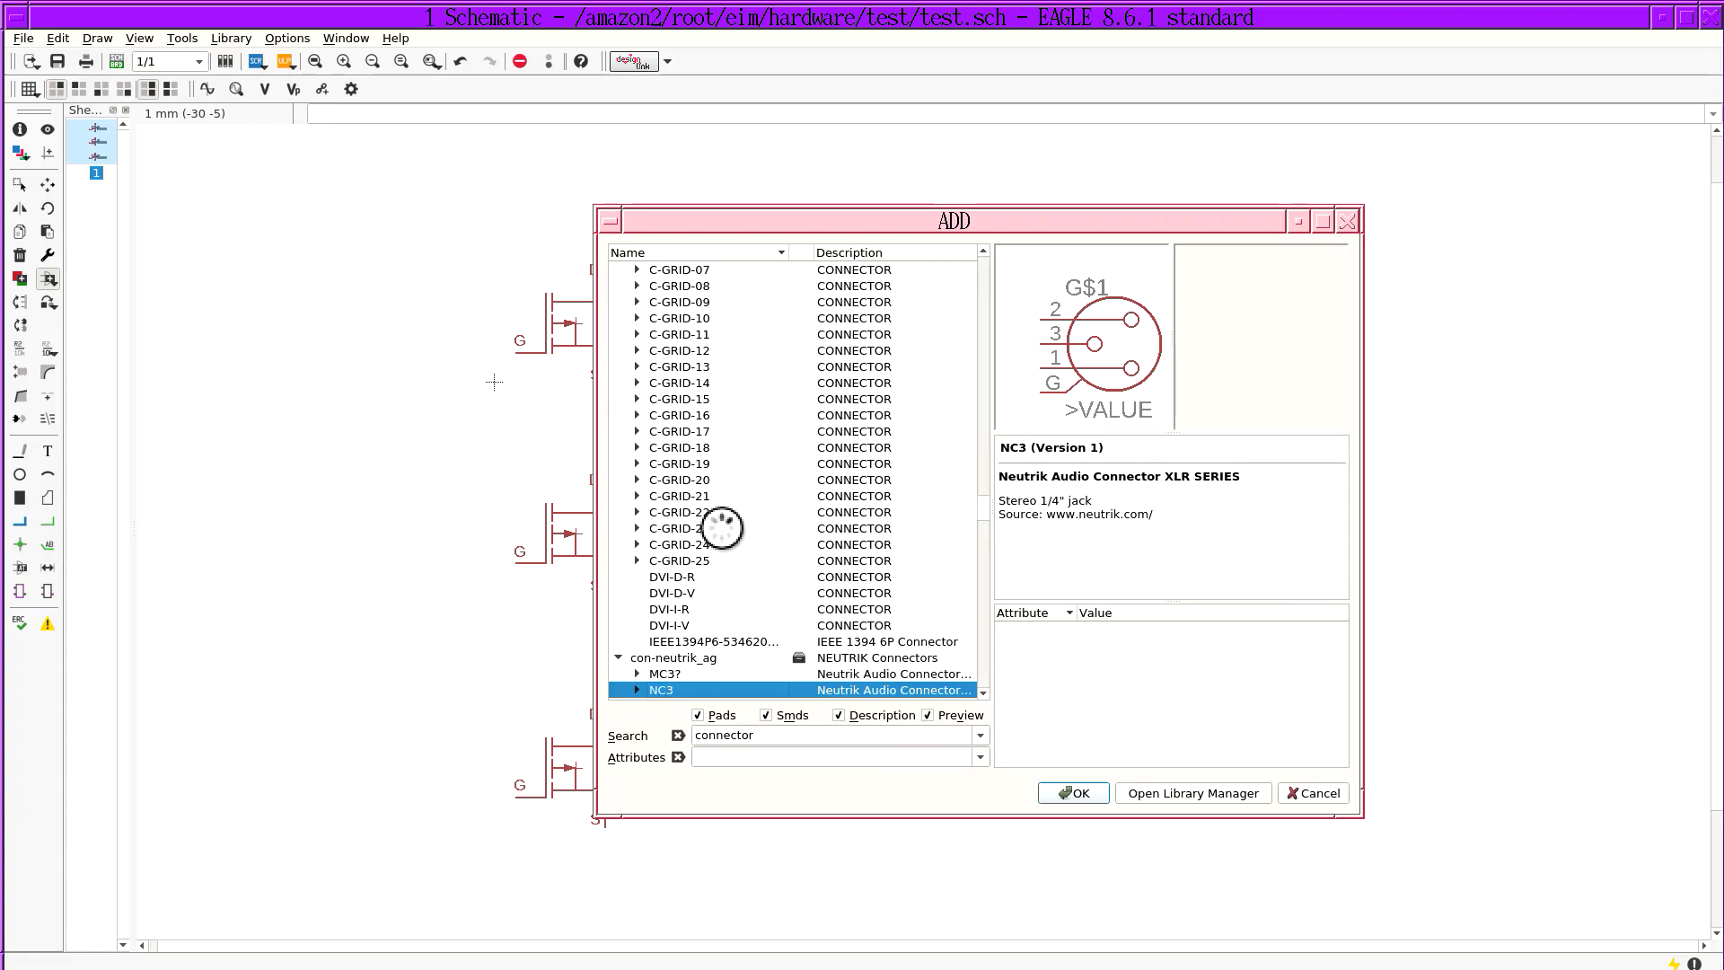
{"action": "key", "text": "Page_Up"}
{"action": "key", "text": "Page_Up"}
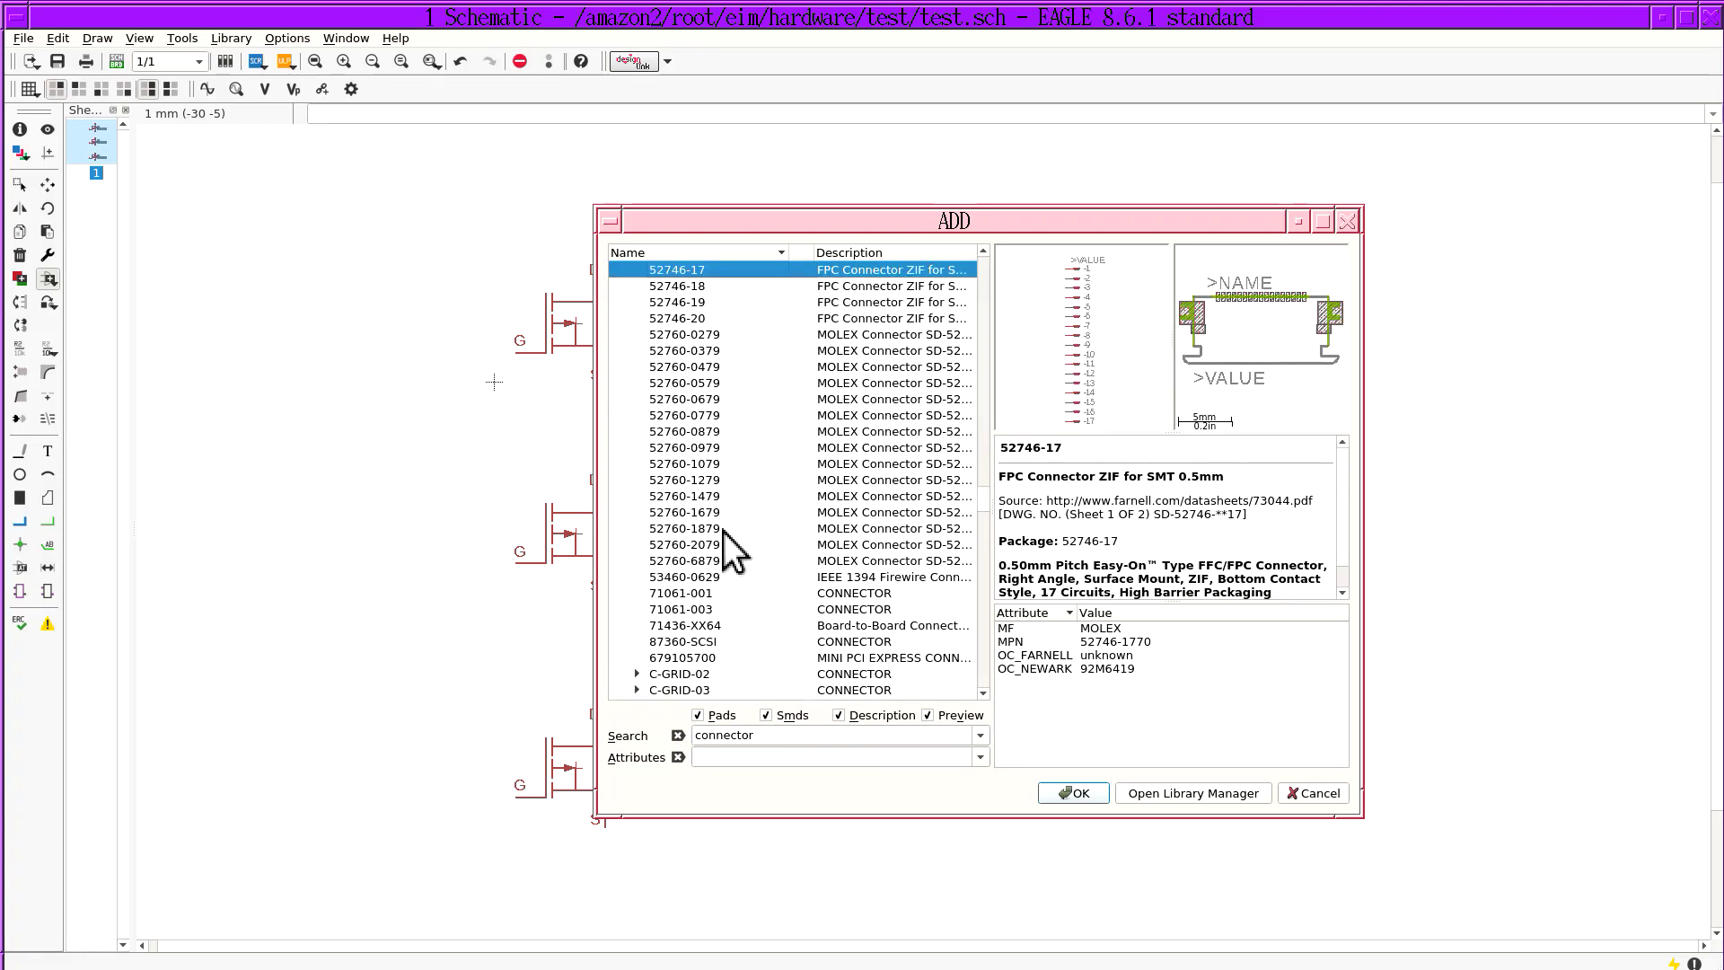
{"action": "key", "text": "Page_Down"}
{"action": "key", "text": "Page_Down"}
{"action": "key", "text": "Page_Down"}
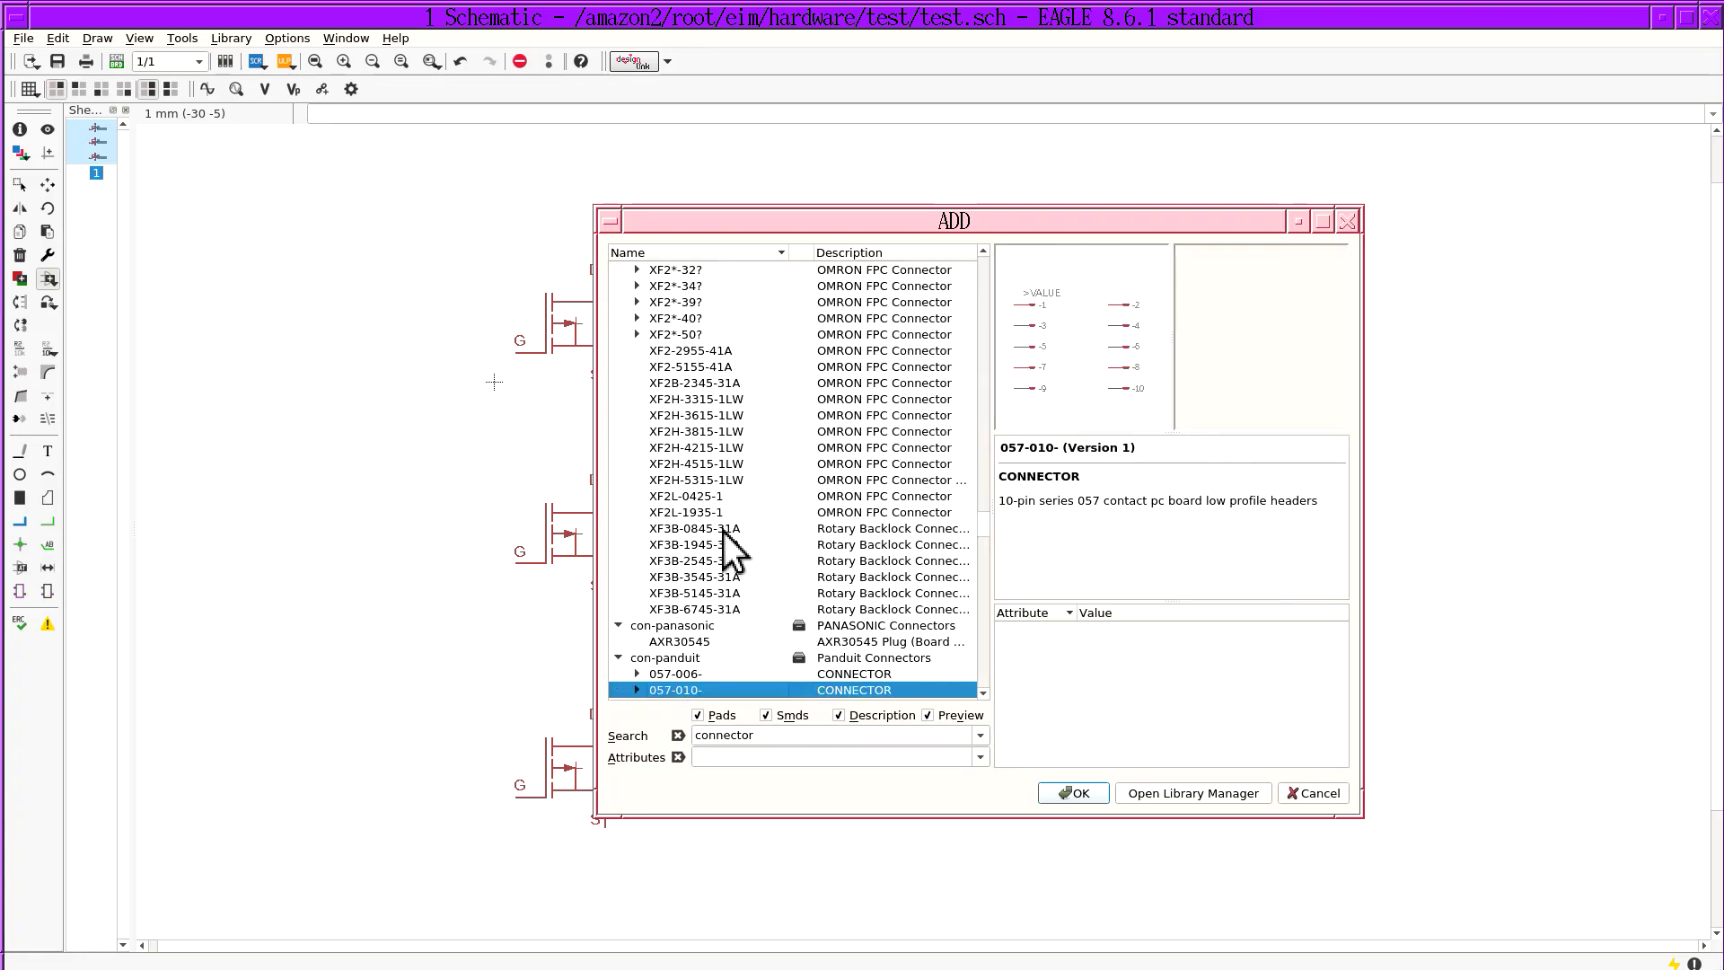
{"action": "key", "text": "Page_Down"}
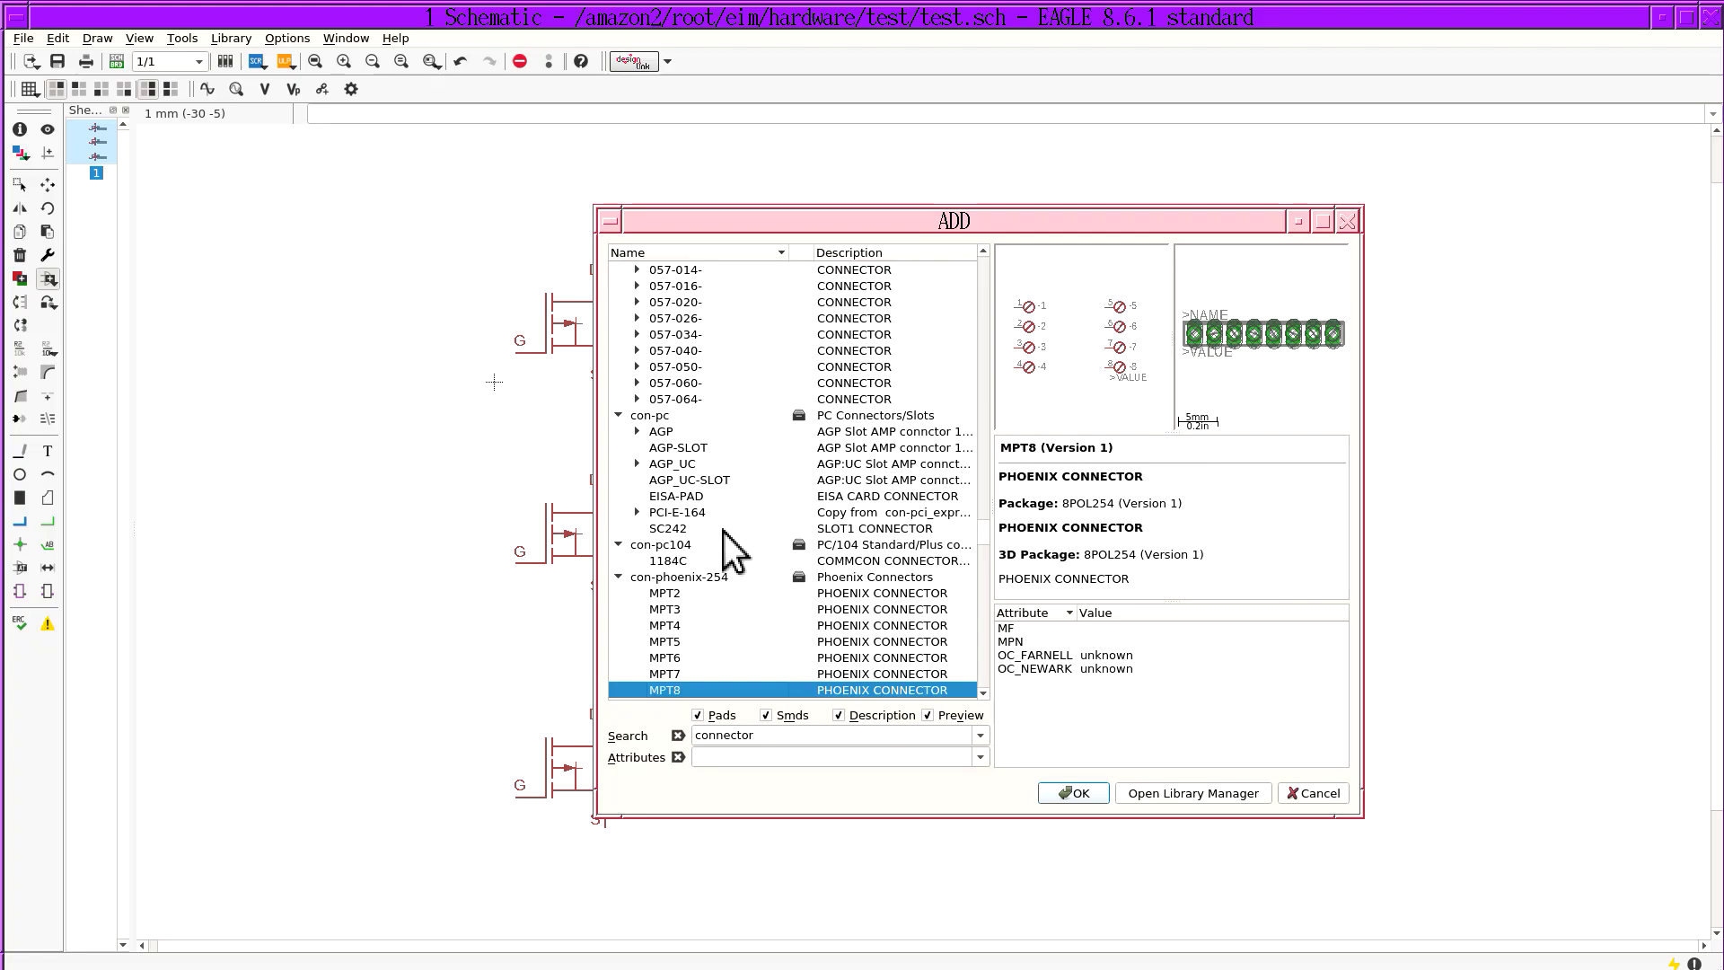
{"action": "left_click", "coordinate": [678, 592]}
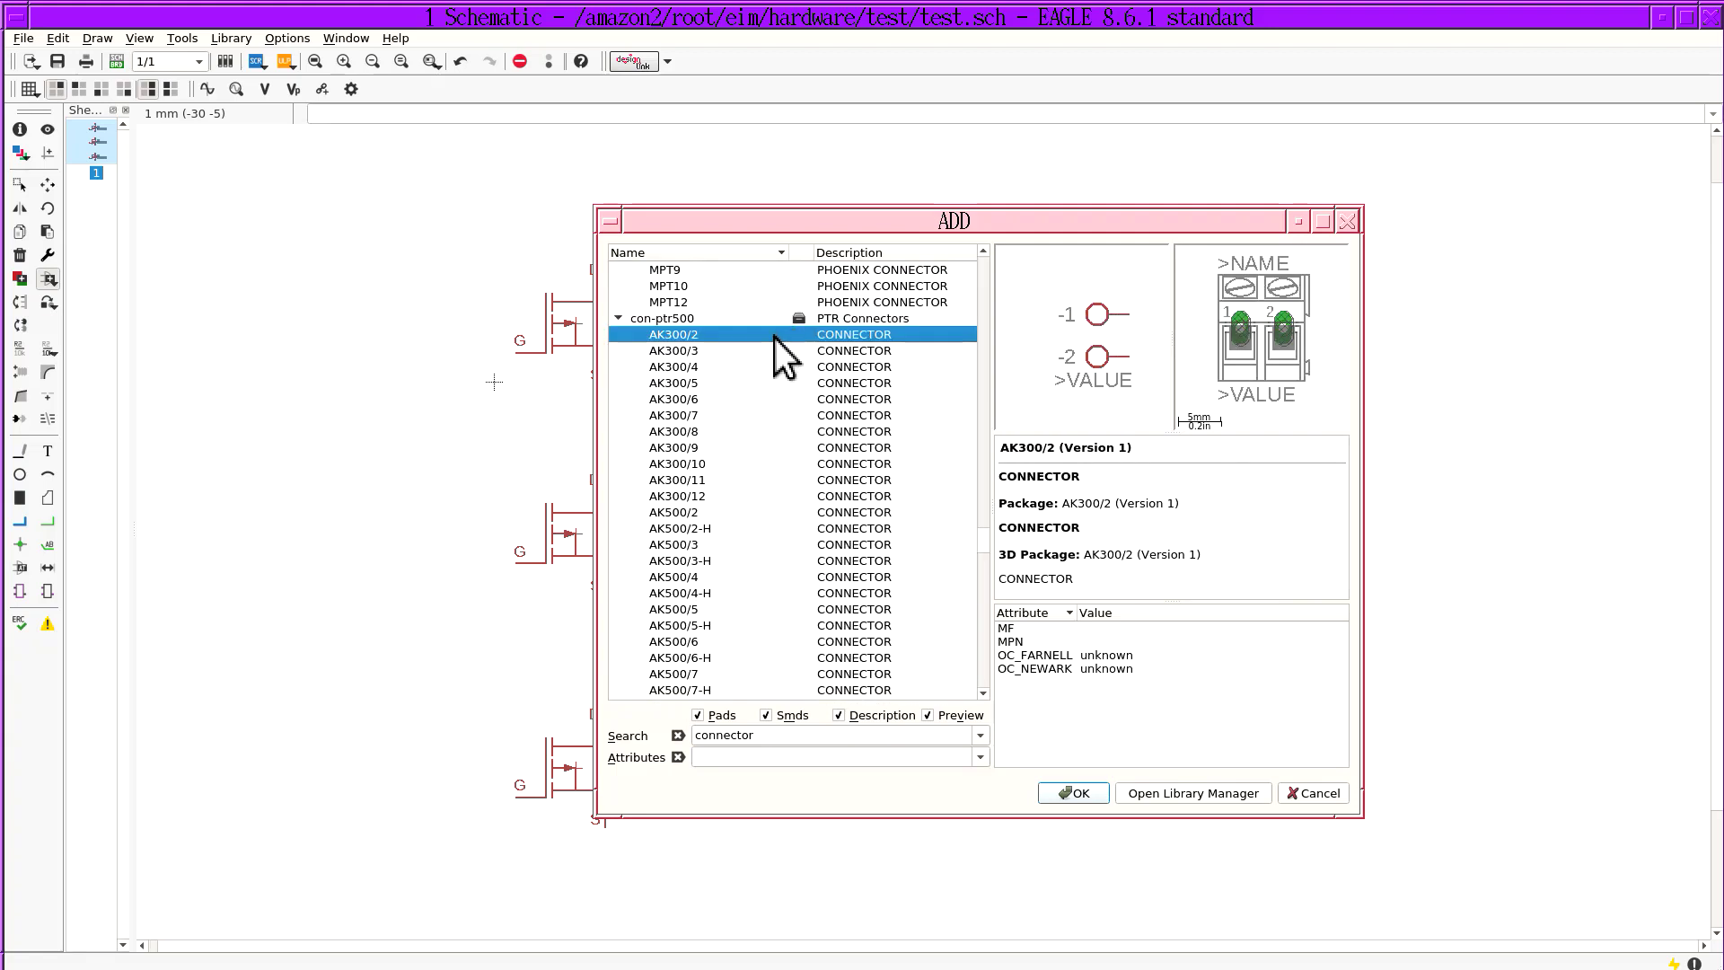
{"action": "left_click", "coordinate": [1045, 793]}
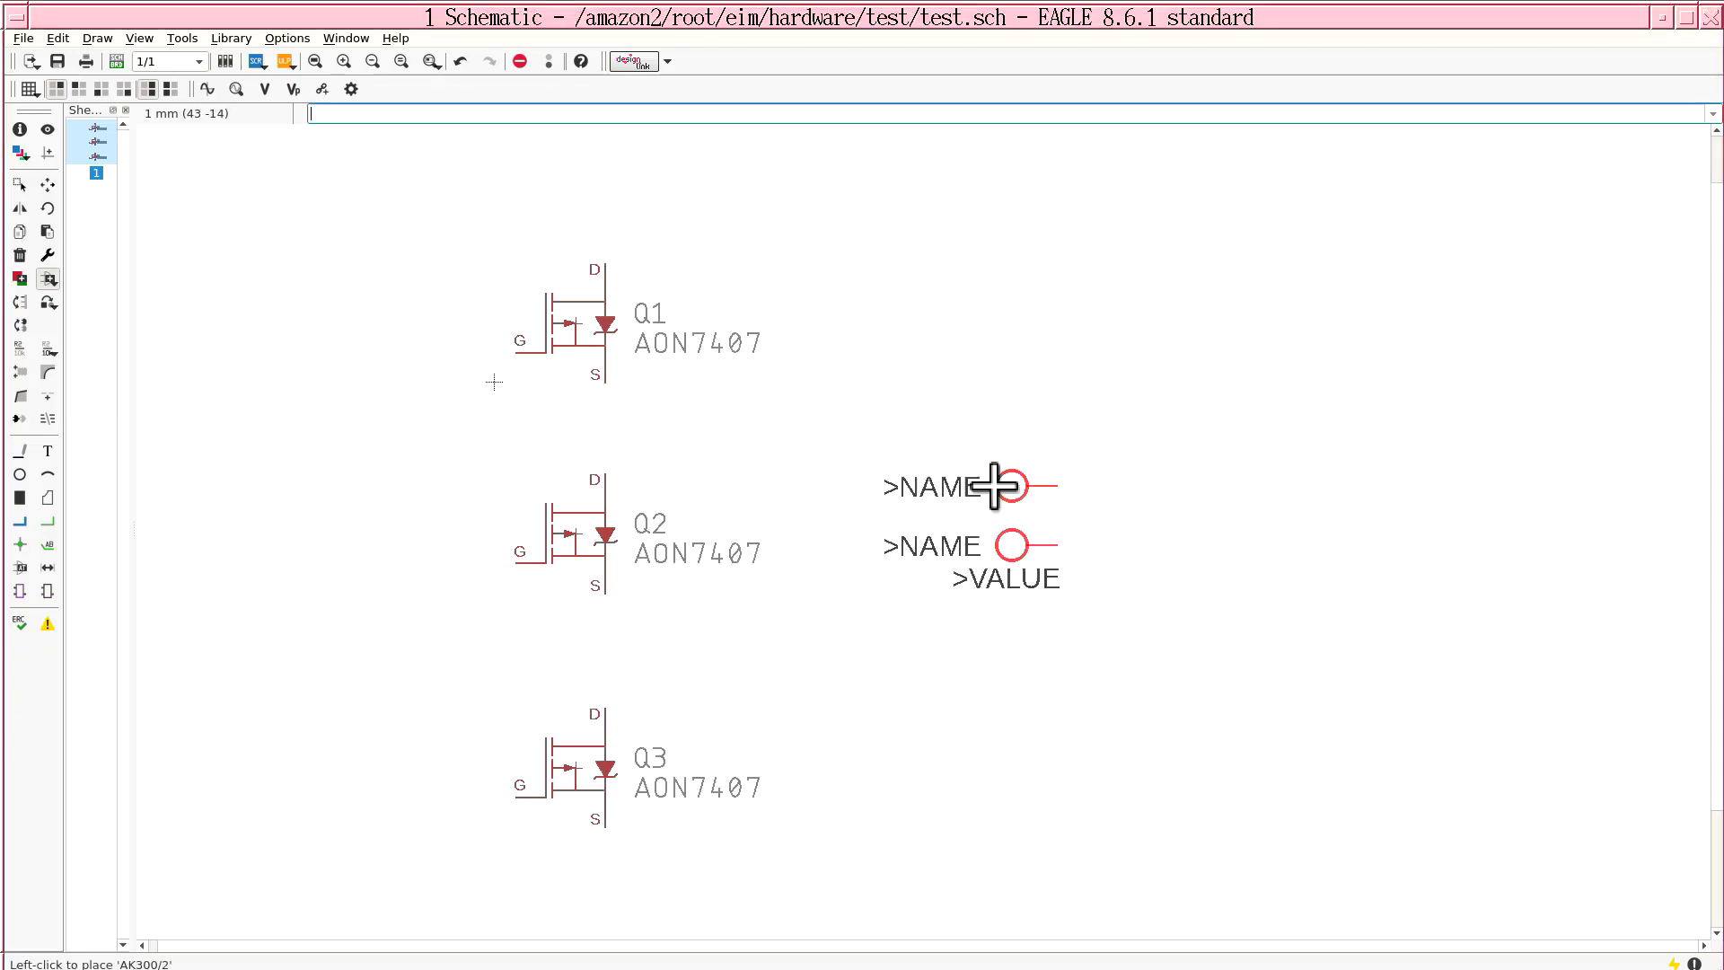
Rotate the AK300/2 connector 180 degrees and place one copy above and to the right of Q1
{"action": "right_click", "coordinate": [981, 400]}
{"action": "right_click", "coordinate": [985, 422]}
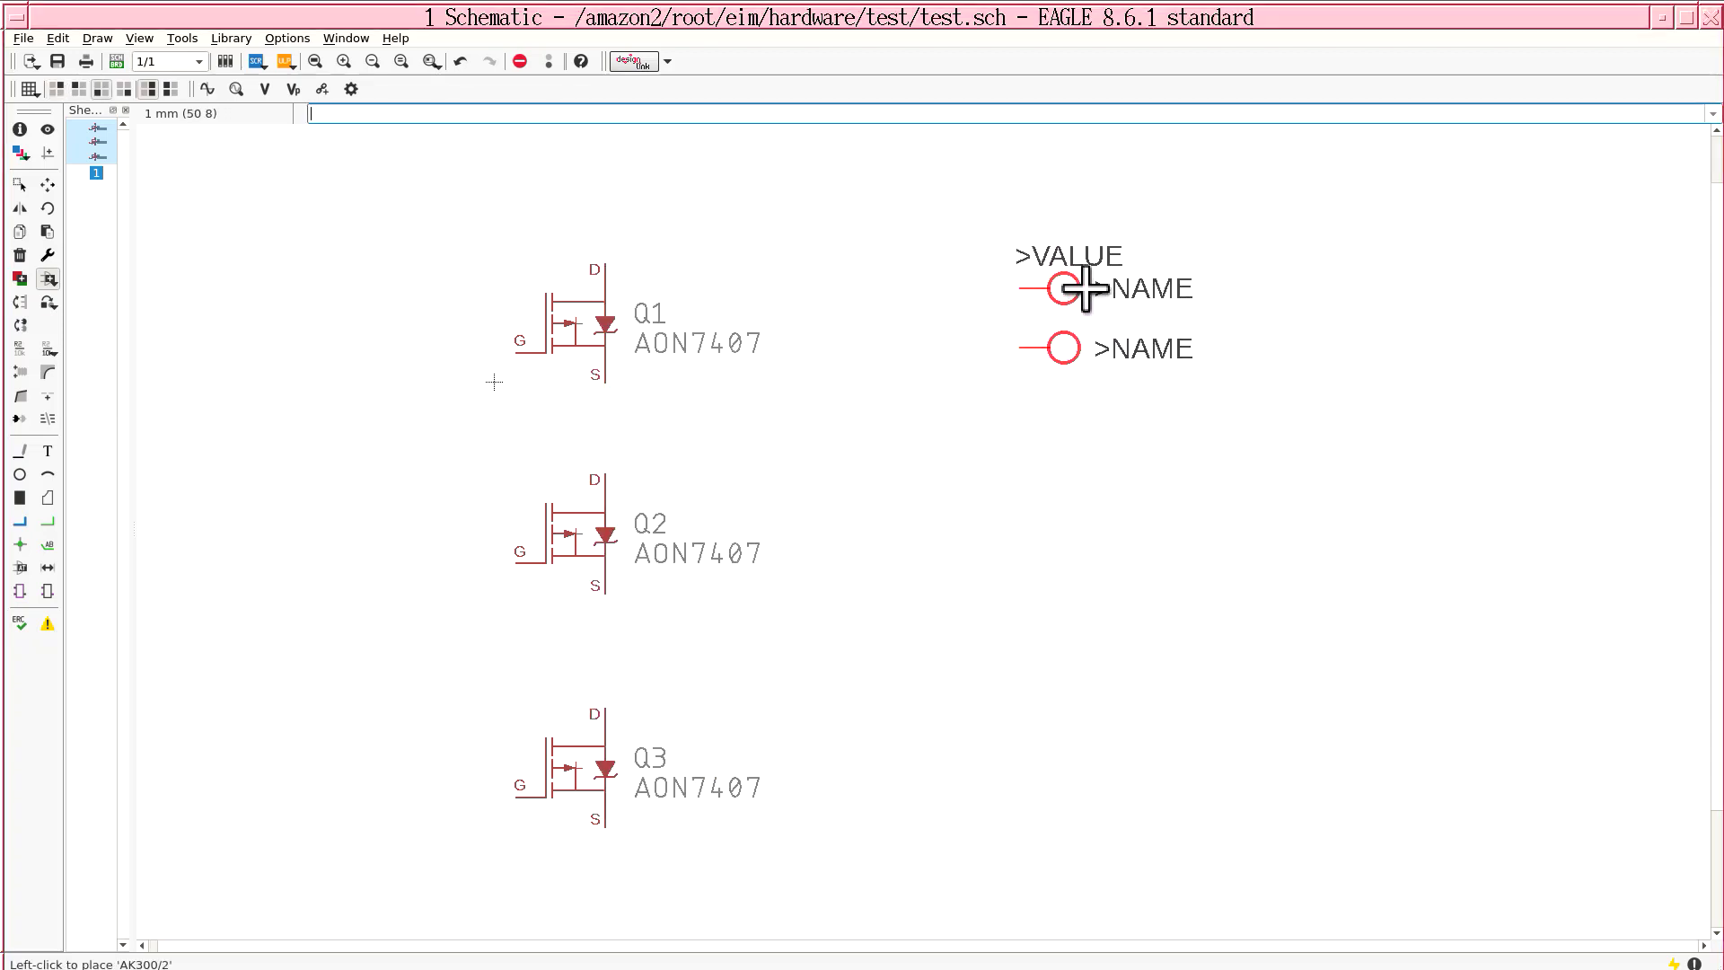
{"action": "left_click", "coordinate": [1034, 236]}
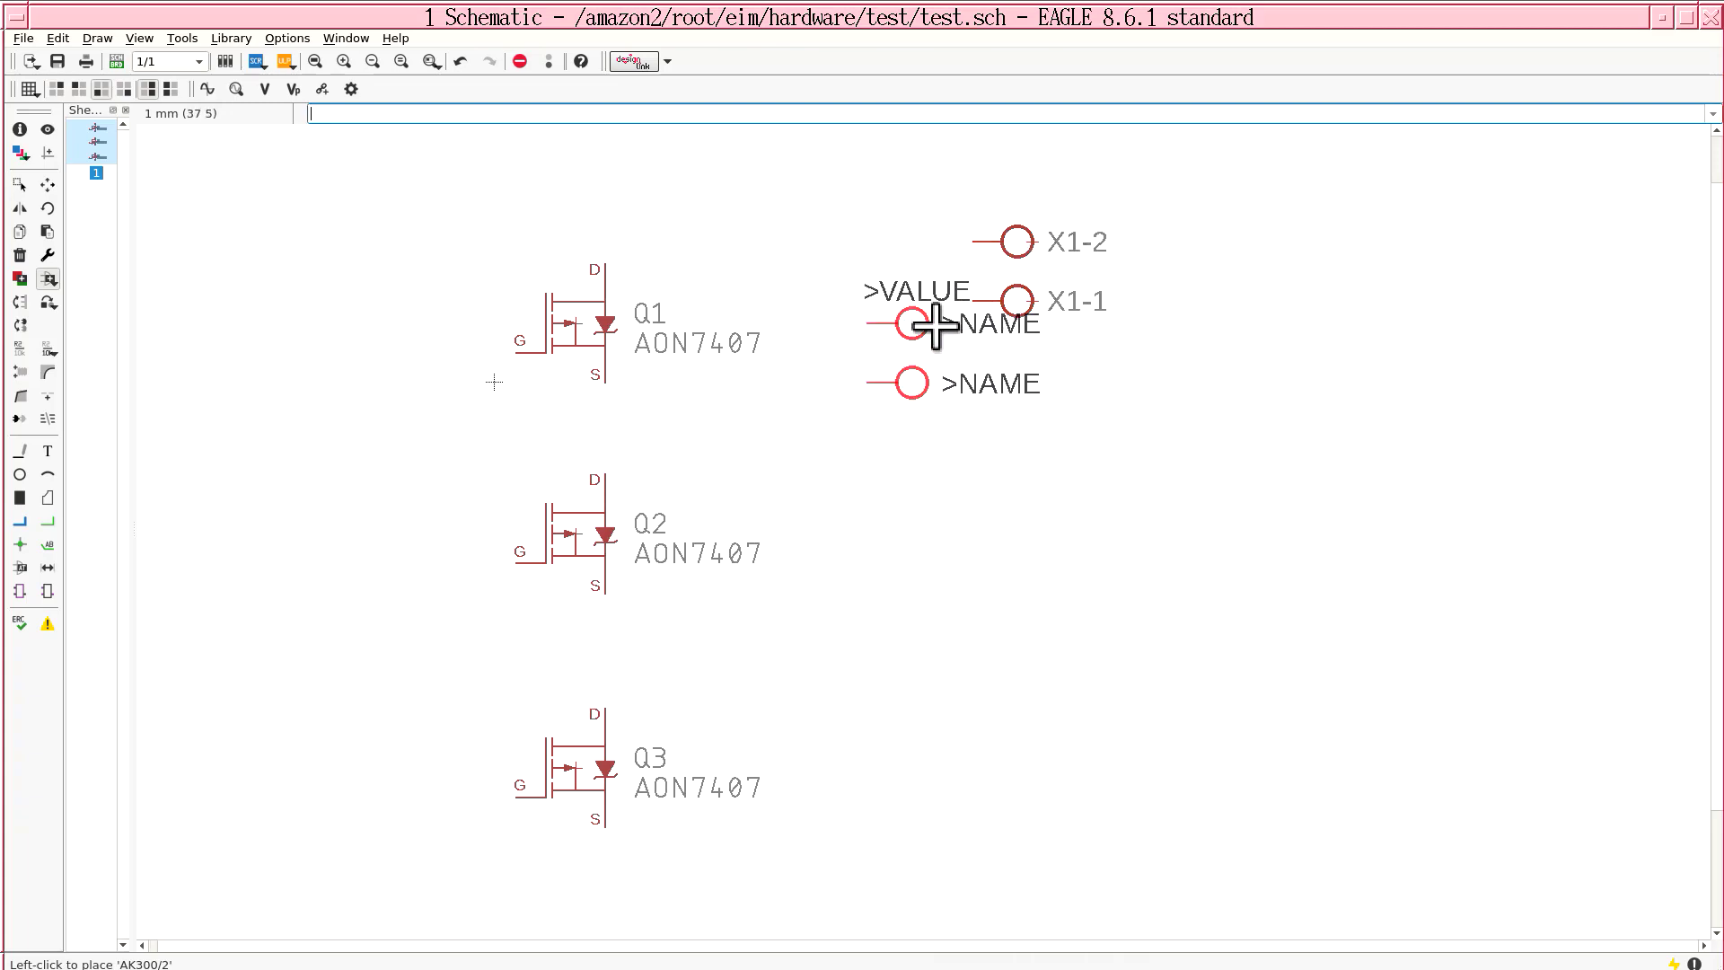
{"action": "key", "text": "Escape"}
{"action": "key", "text": "Escape"}
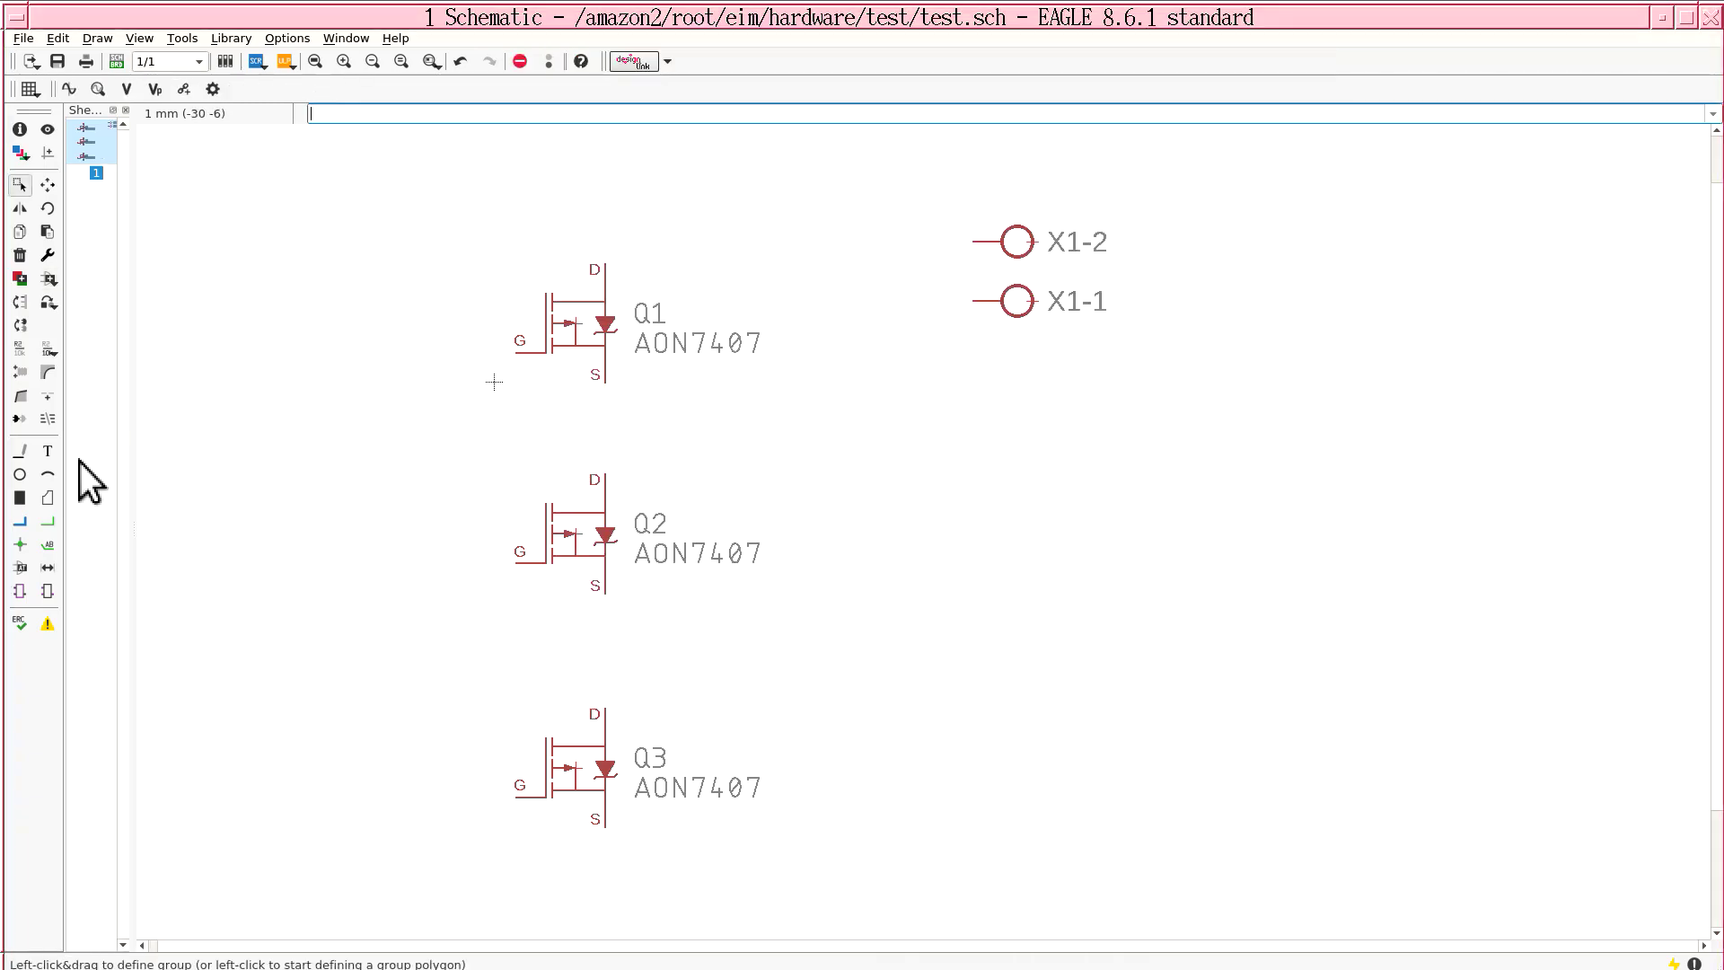
Draw a net from connector pin X1-1 toward the MOSFETs and straight down to just below Q3's source
{"action": "left_click", "coordinate": [47, 522]}
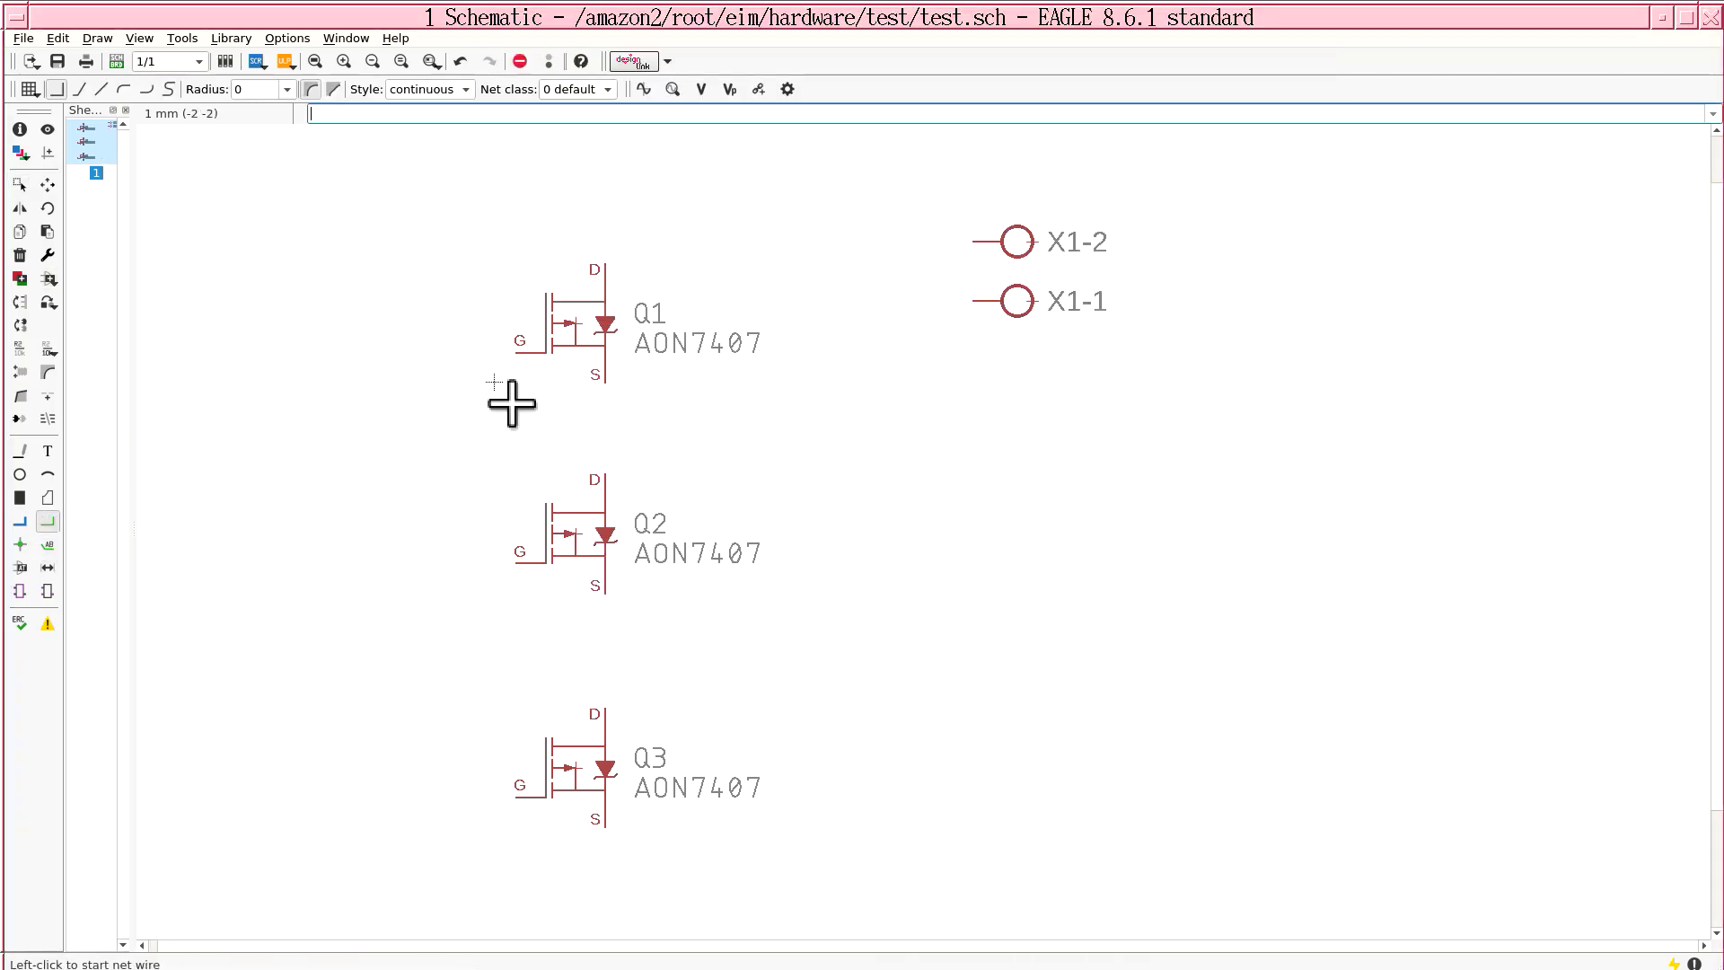
{"action": "left_click", "coordinate": [972, 300]}
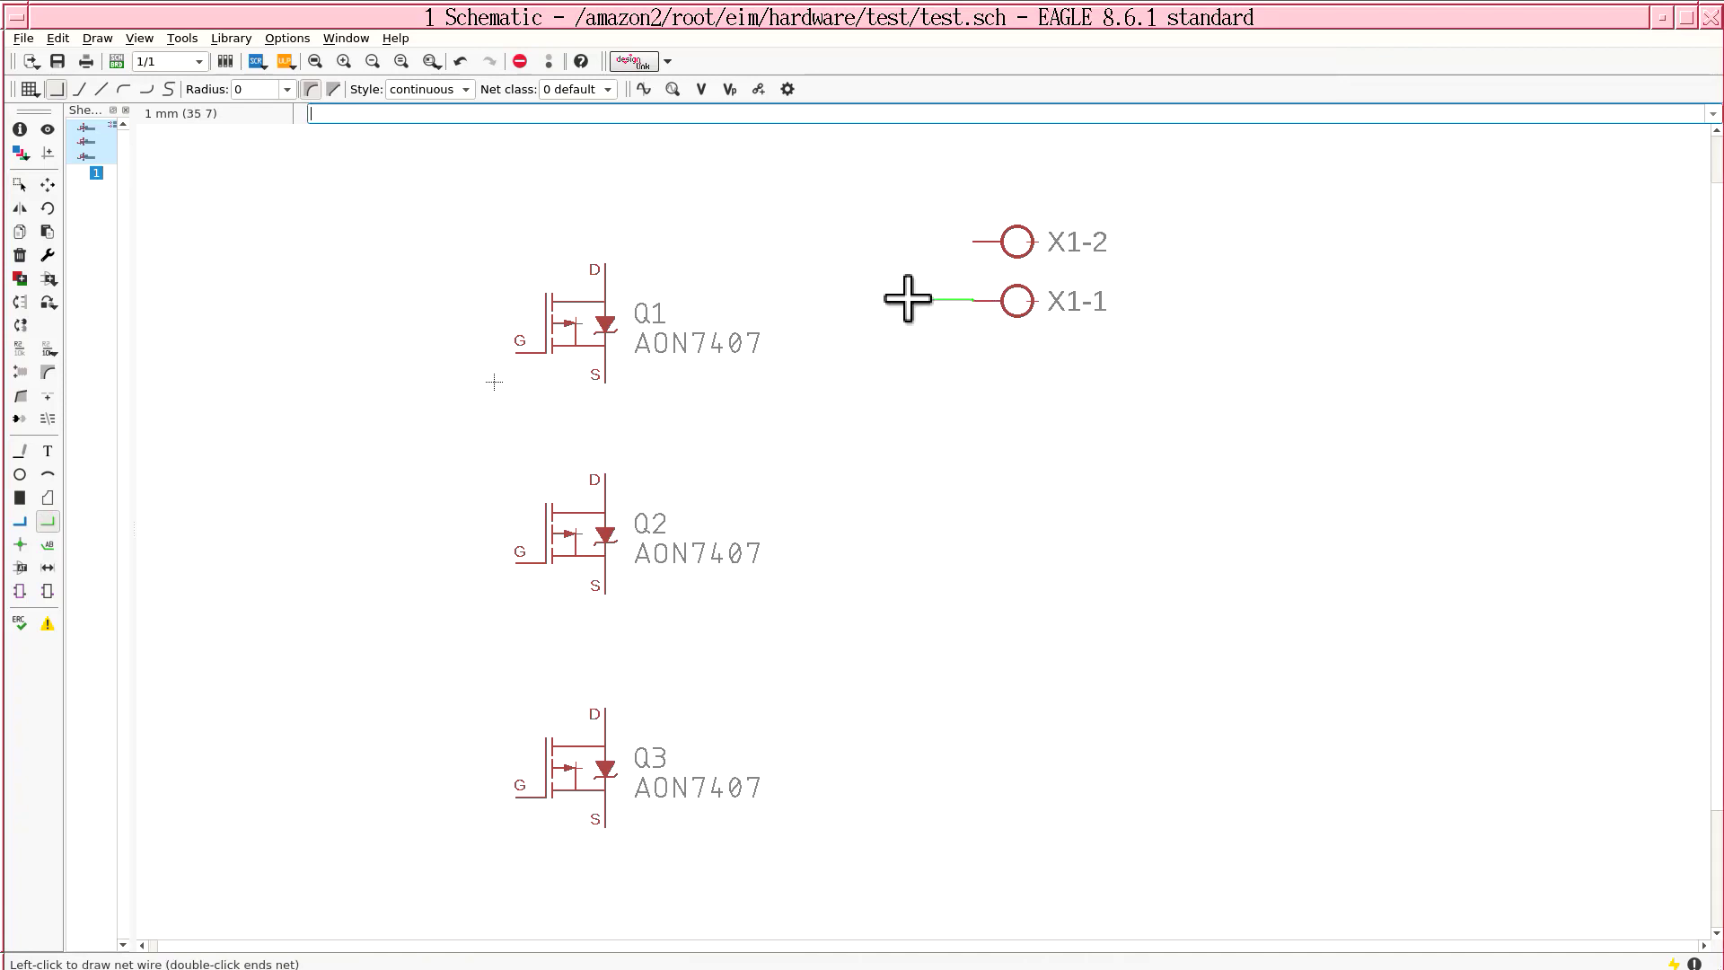
{"action": "left_click", "coordinate": [915, 847]}
{"action": "key", "text": "Escape"}
{"action": "key", "text": "Escape"}
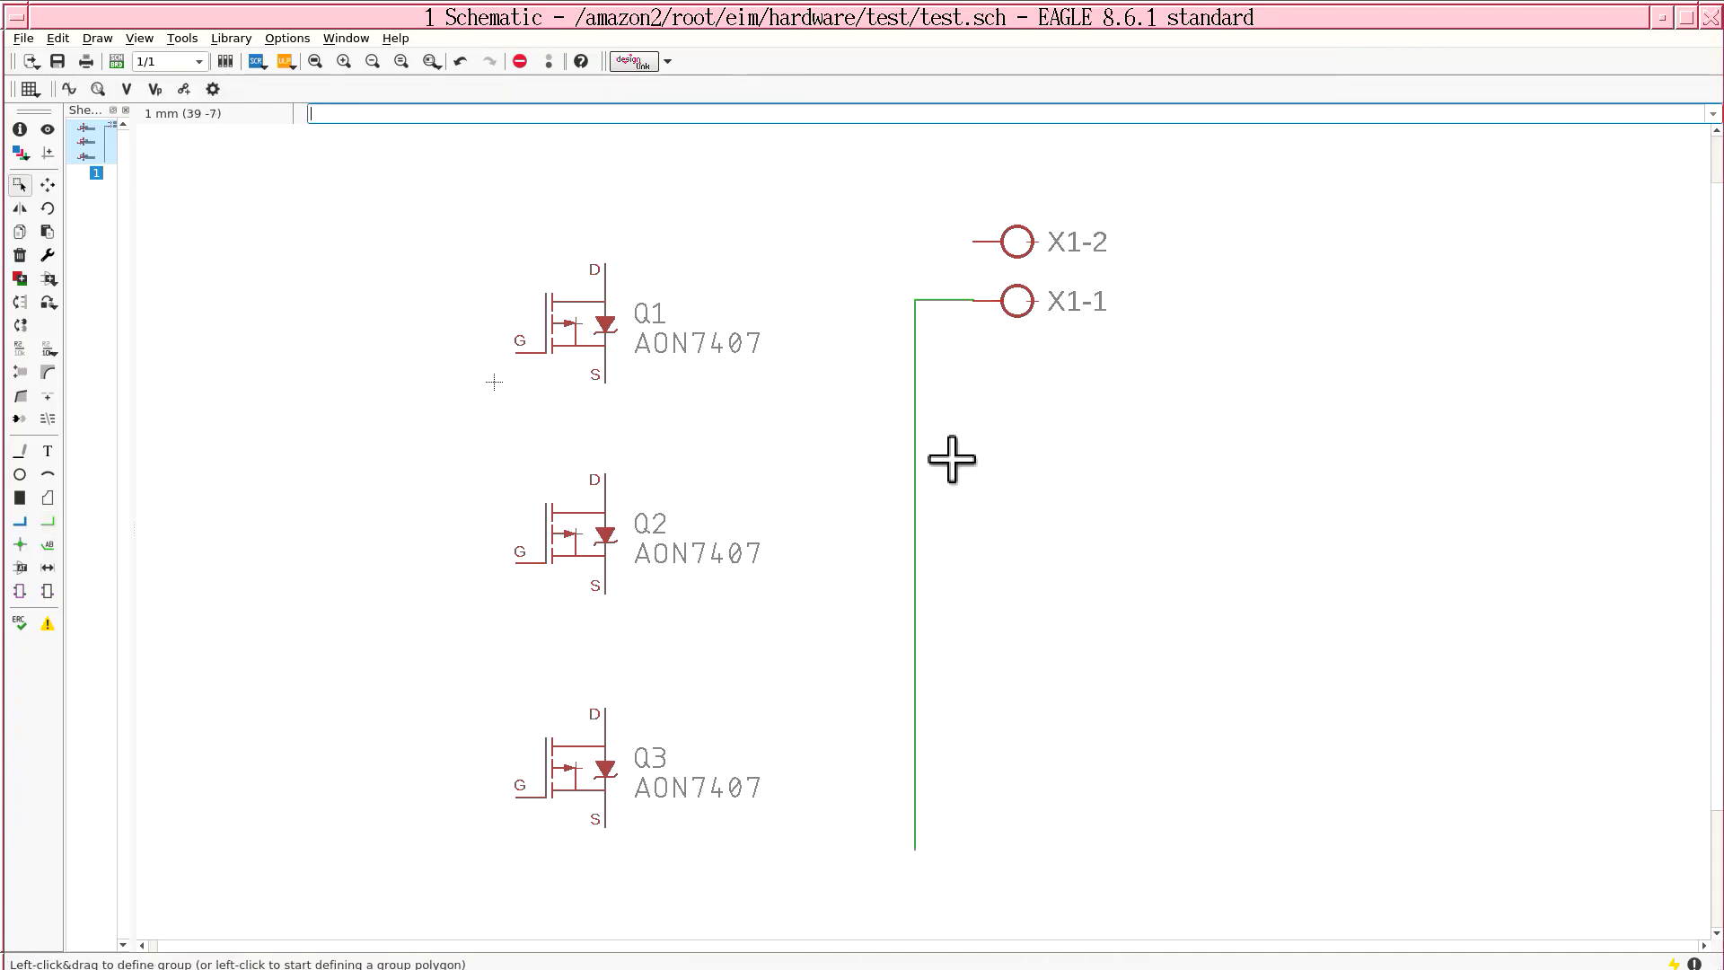
Save the schematic, close its window, and reopen test.sch from the control panel
{"action": "middle_click_drag", "start_coordinate": [763, 436], "coordinate": [750, 411]}
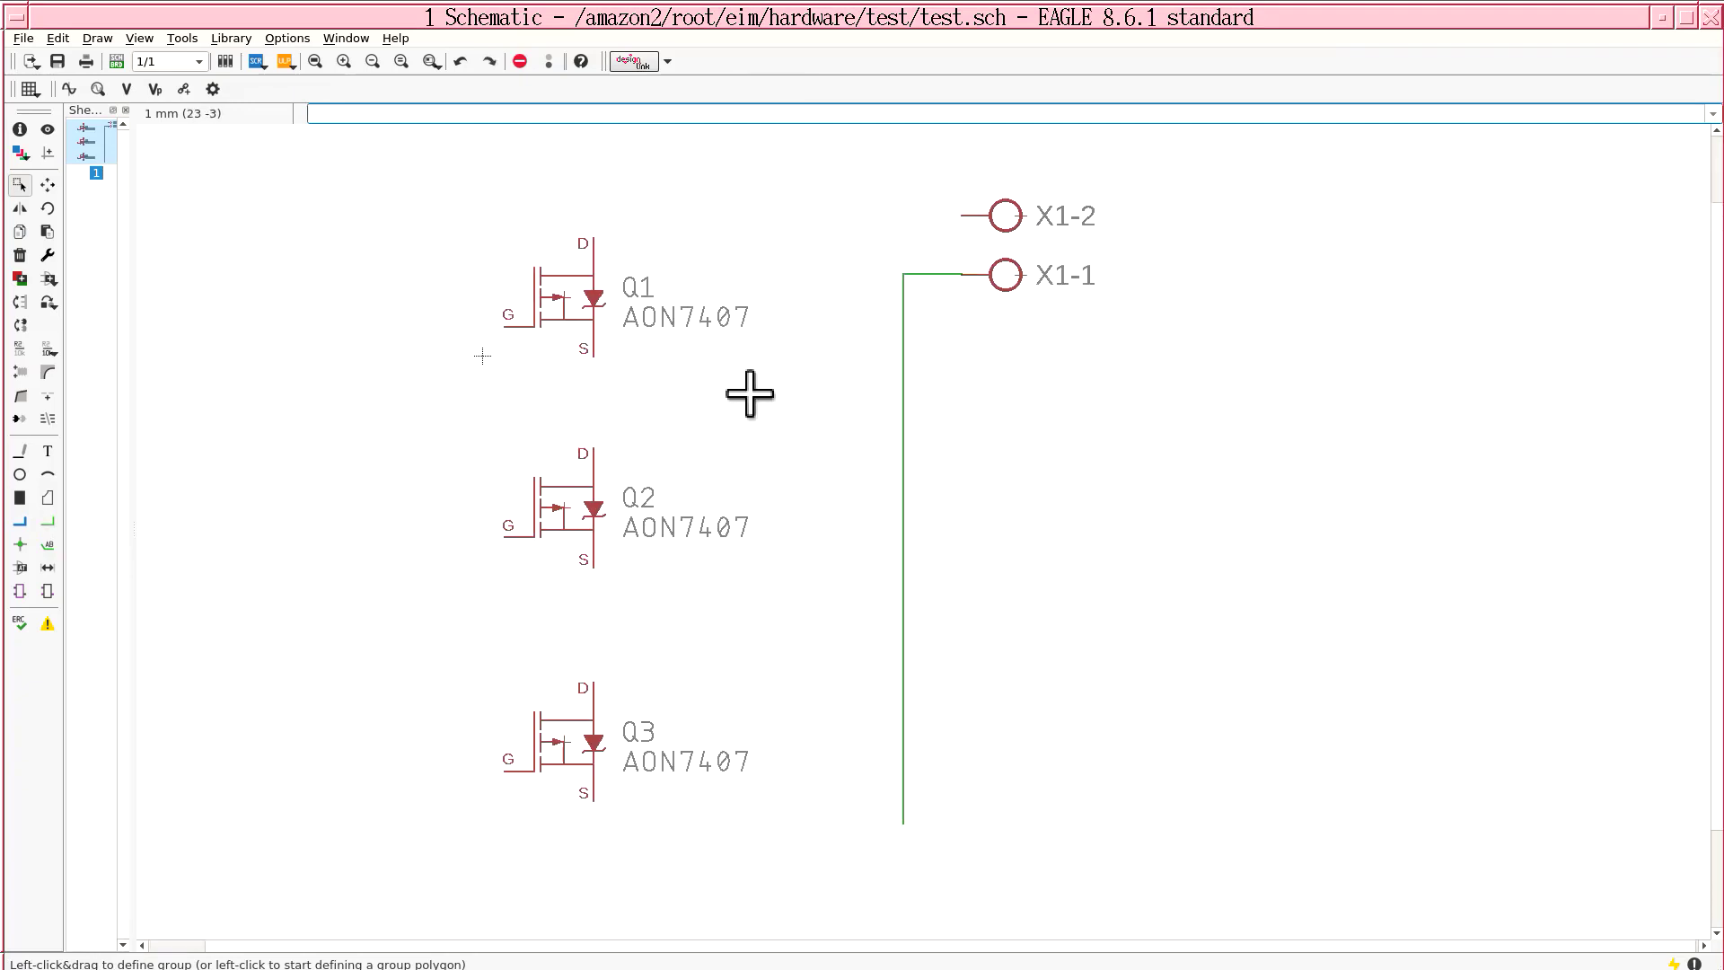
{"action": "key", "text": "ctrl+s"}
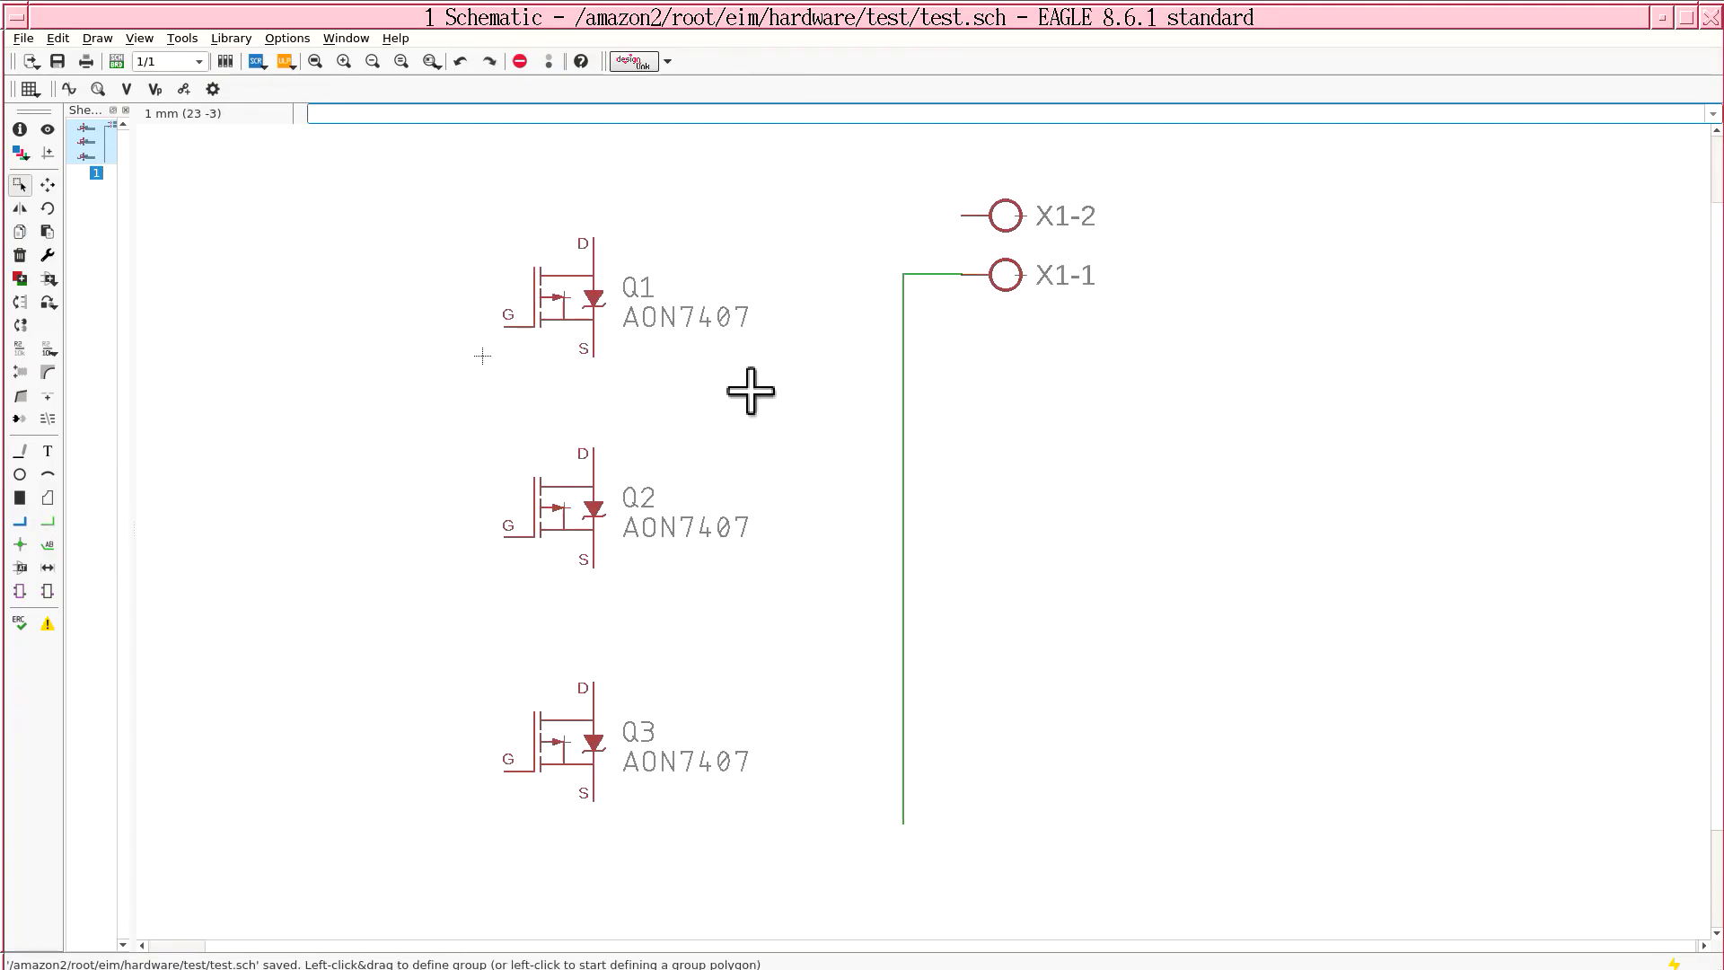
{"action": "left_click", "coordinate": [1710, 18]}
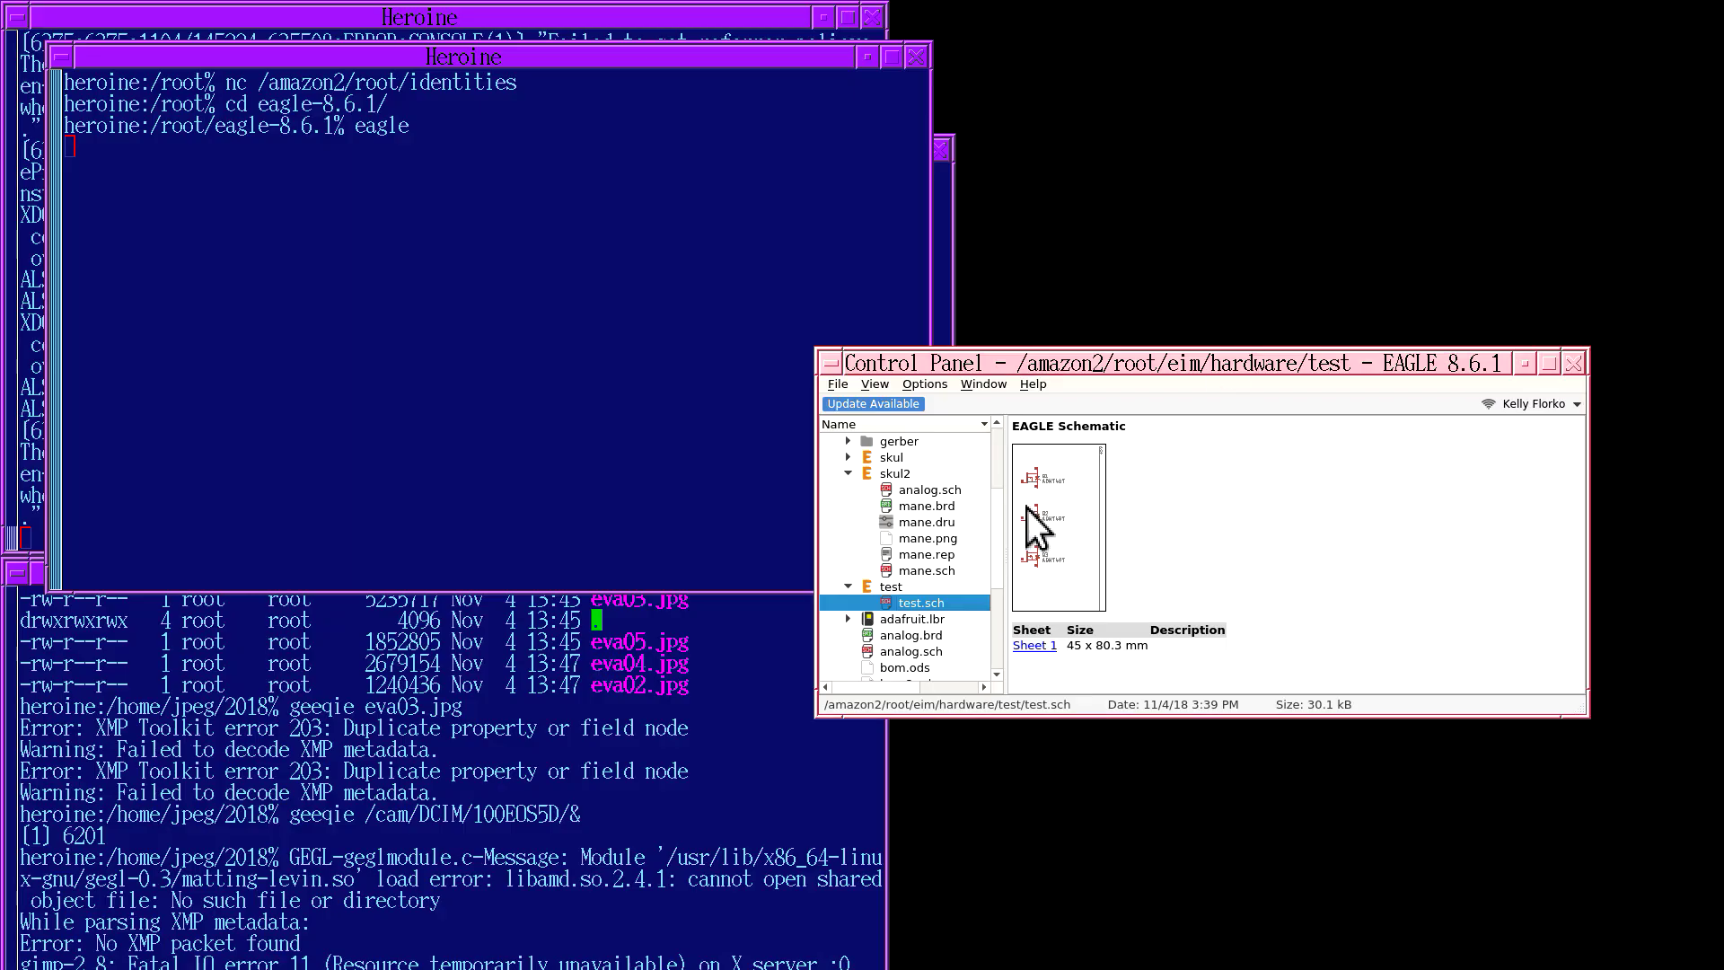
{"action": "double_click", "coordinate": [914, 605]}
{"action": "left_click", "coordinate": [1036, 638]}
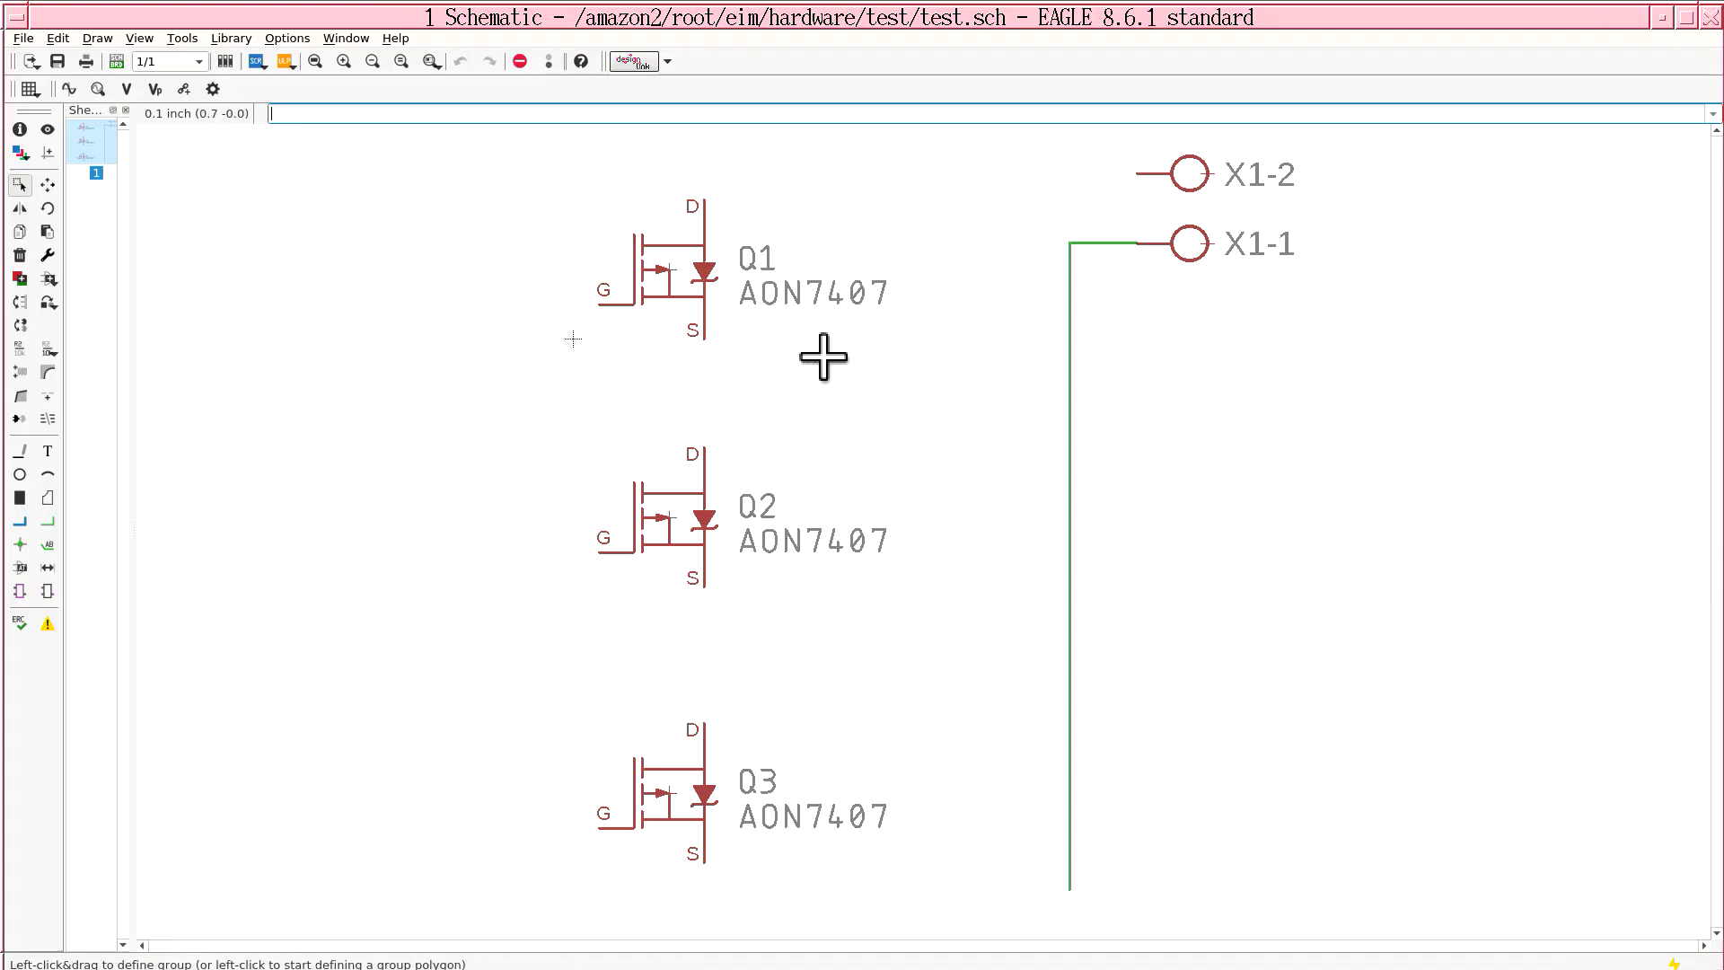
{"action": "left_click", "coordinate": [49, 521]}
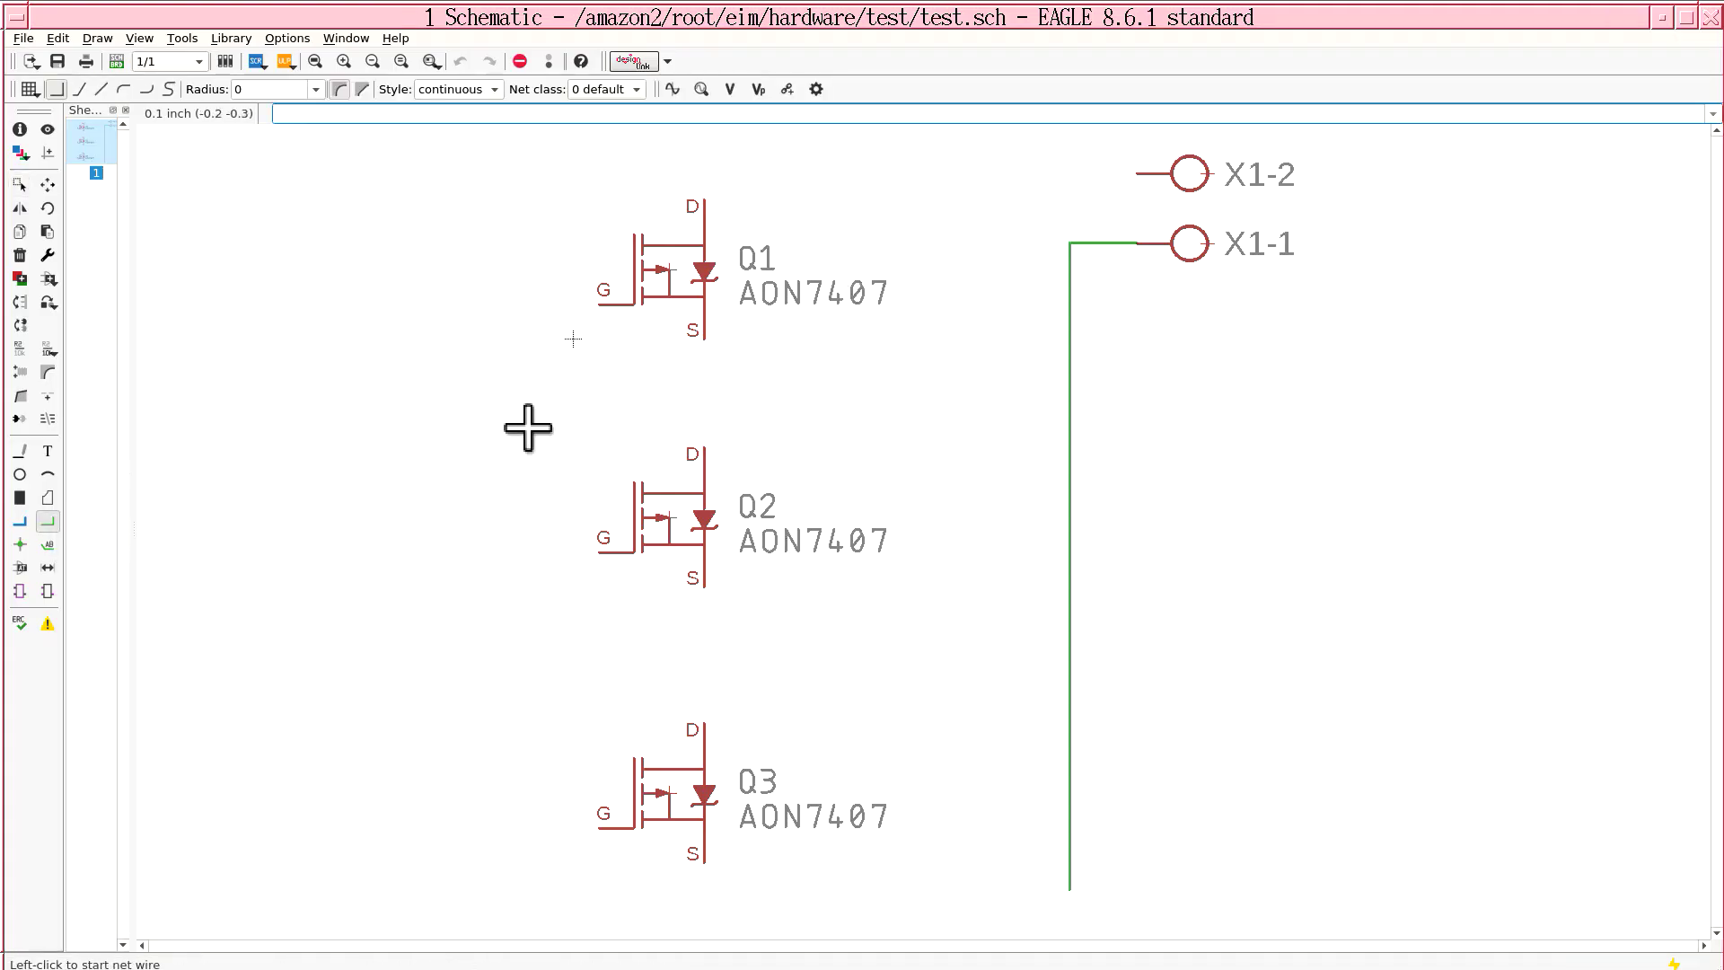
{"action": "left_click", "coordinate": [705, 338]}
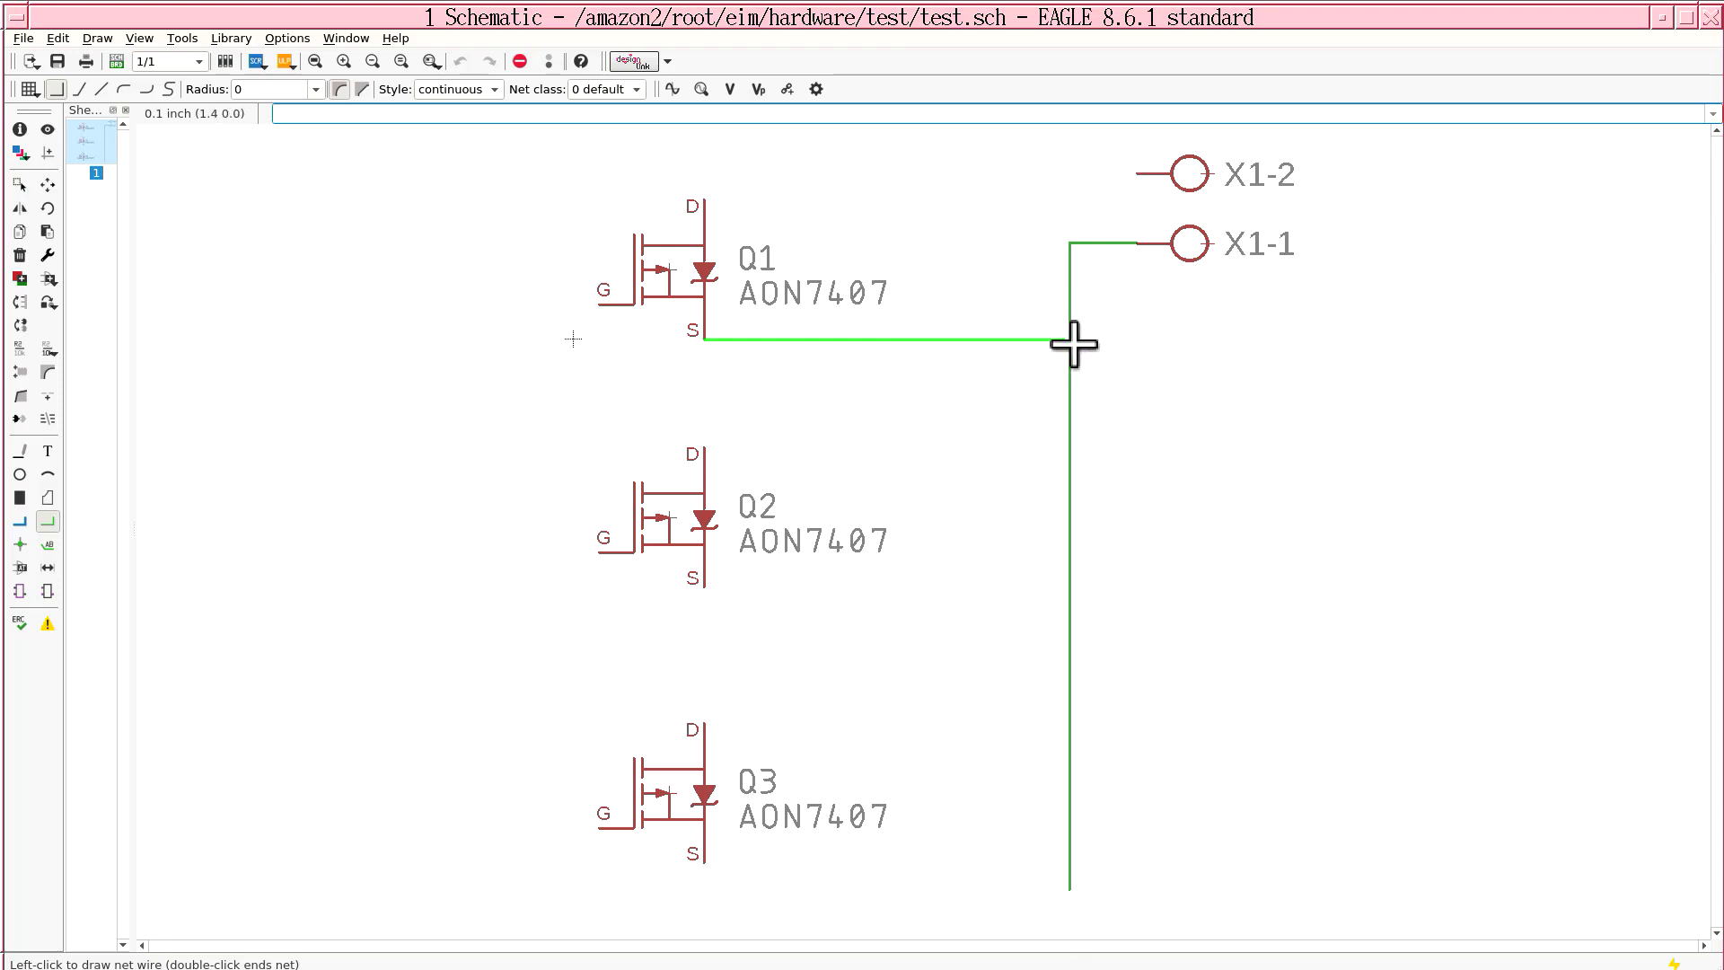
{"action": "scroll", "coordinate": [1072, 346], "scroll_direction": "up", "scroll_amount": 3}
{"action": "key", "text": "Escape"}
{"action": "scroll", "coordinate": [921, 400], "scroll_direction": "down", "scroll_amount": 2}
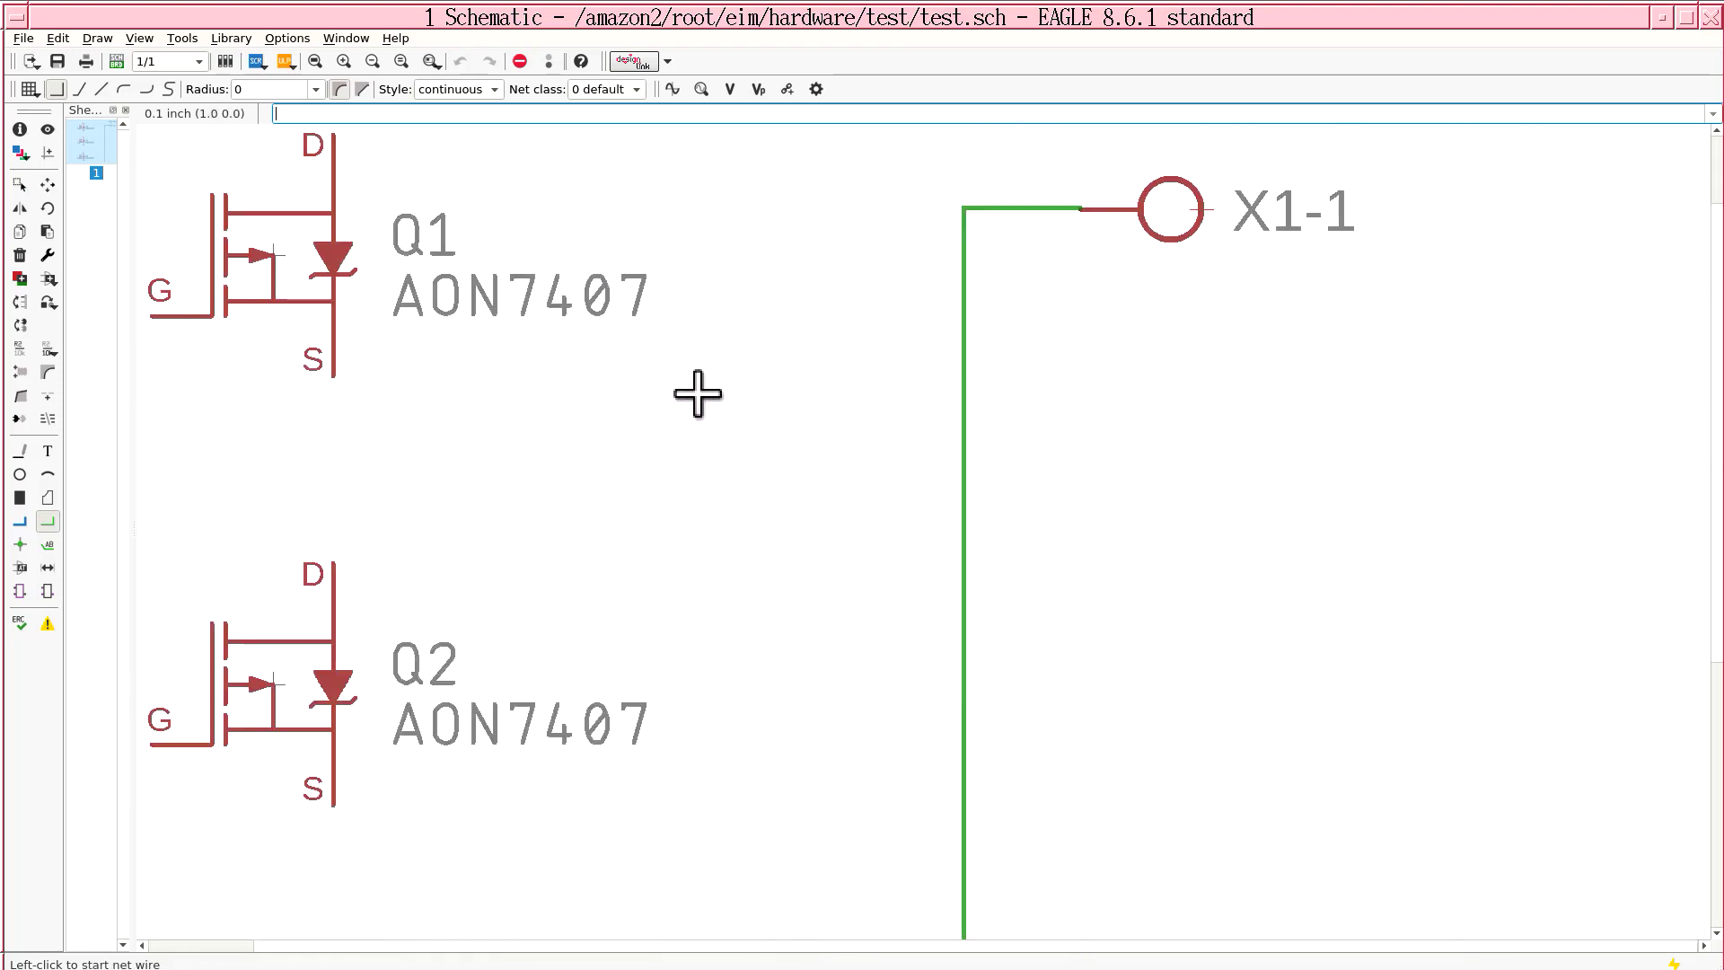
Set the schematic grid unit to mm and its size to 0.0001 mm
{"action": "left_click", "coordinate": [29, 89]}
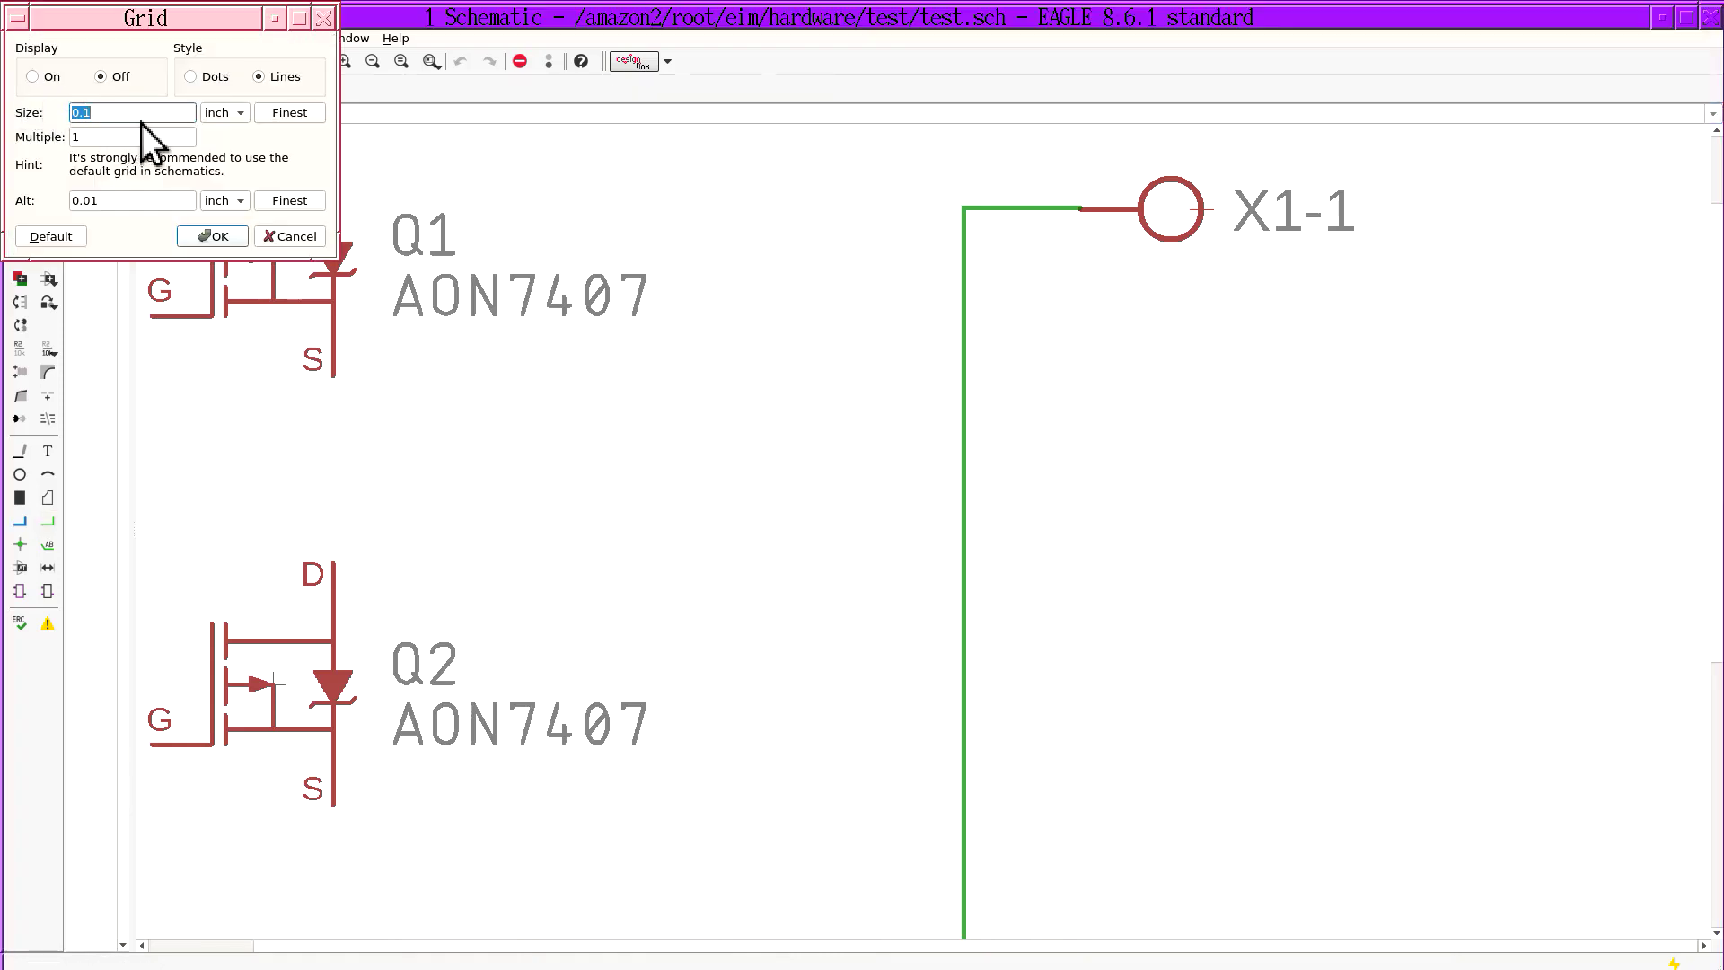
{"action": "left_click_drag", "start_coordinate": [148, 158], "coordinate": [824, 493], "text": "alt"}
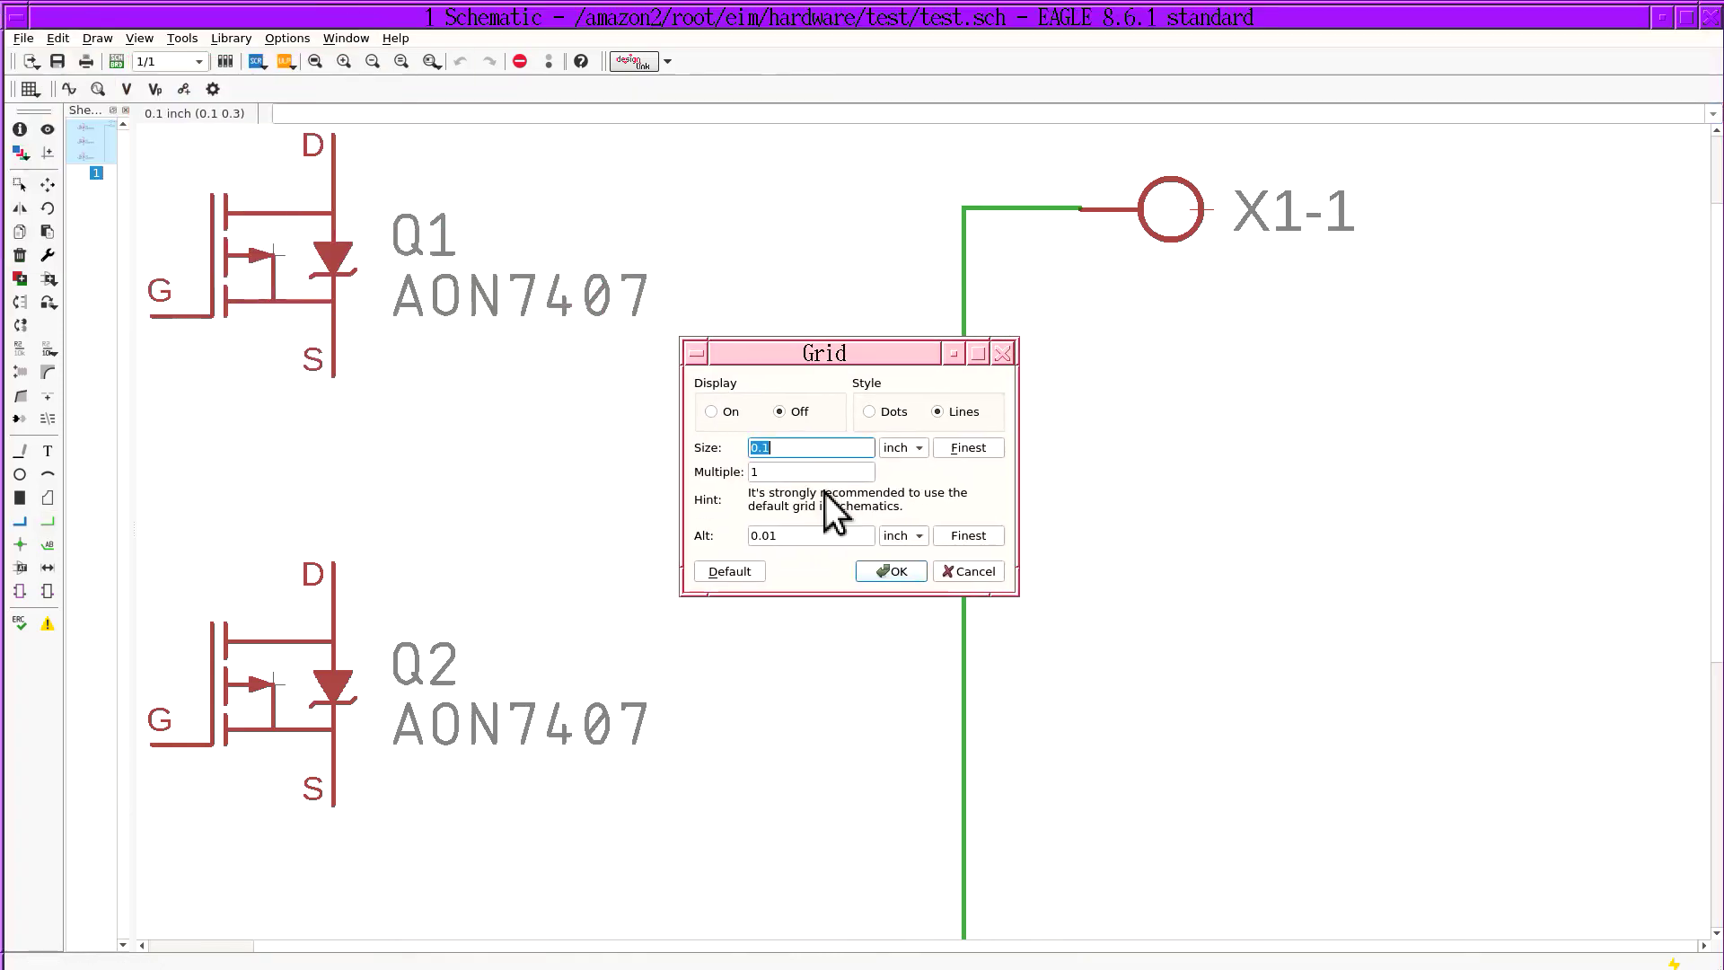
{"action": "left_click", "coordinate": [913, 449]}
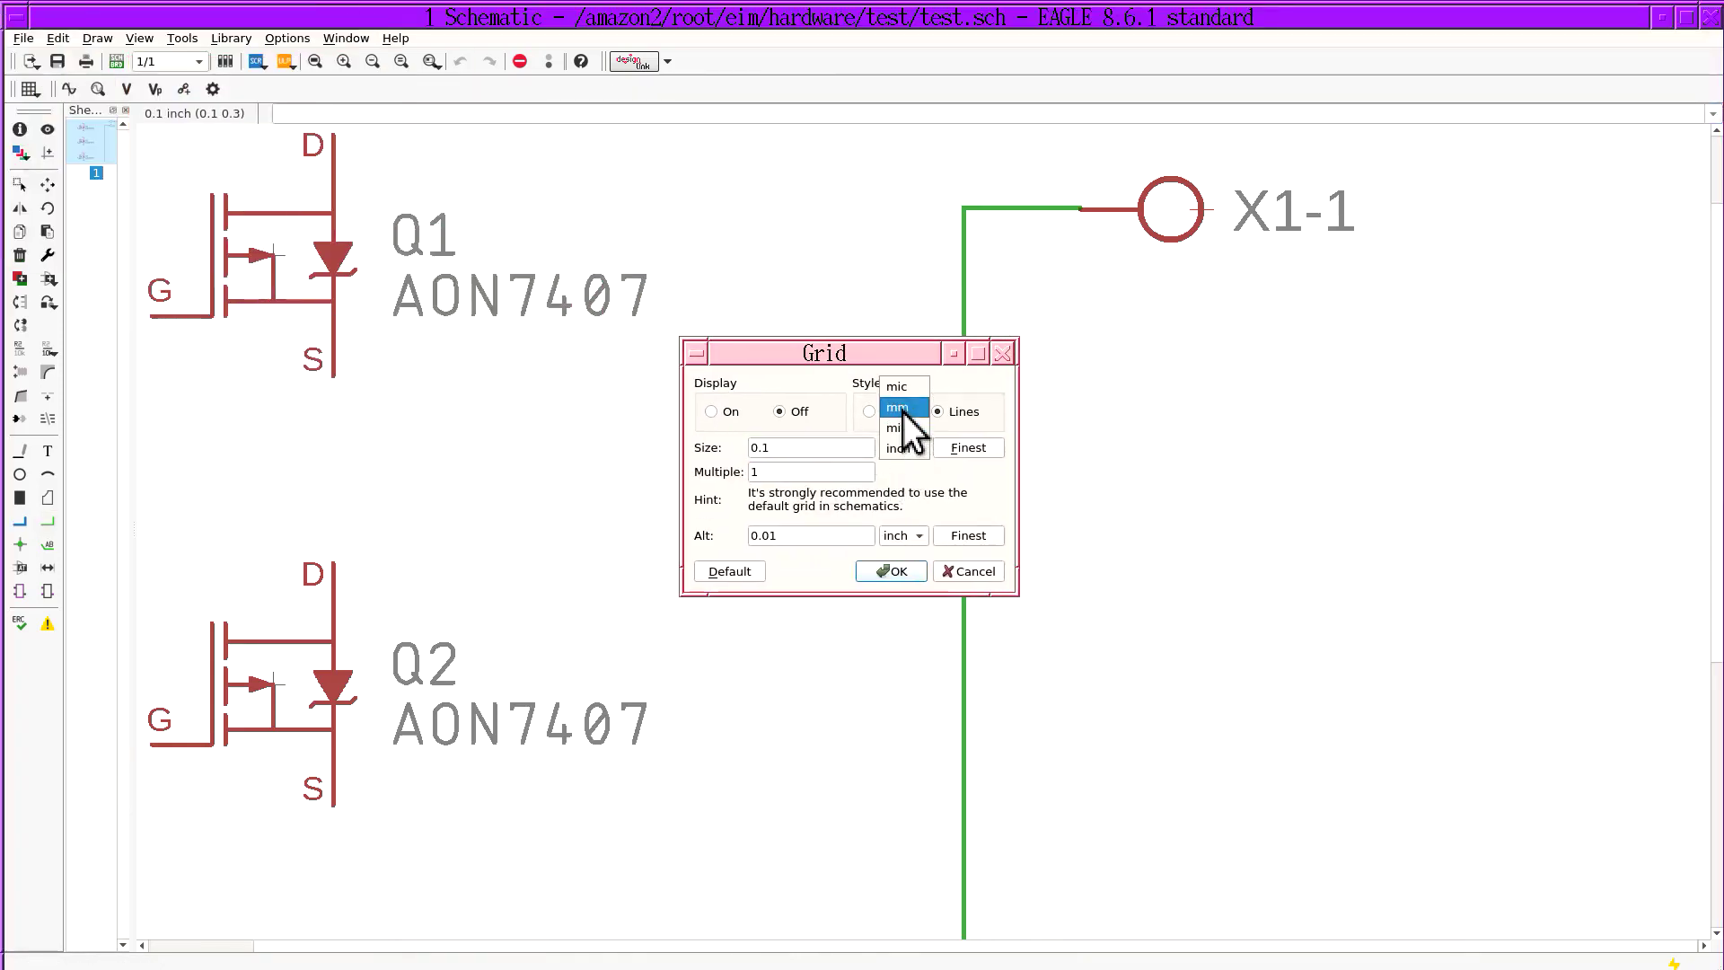
{"action": "left_click", "coordinate": [904, 413]}
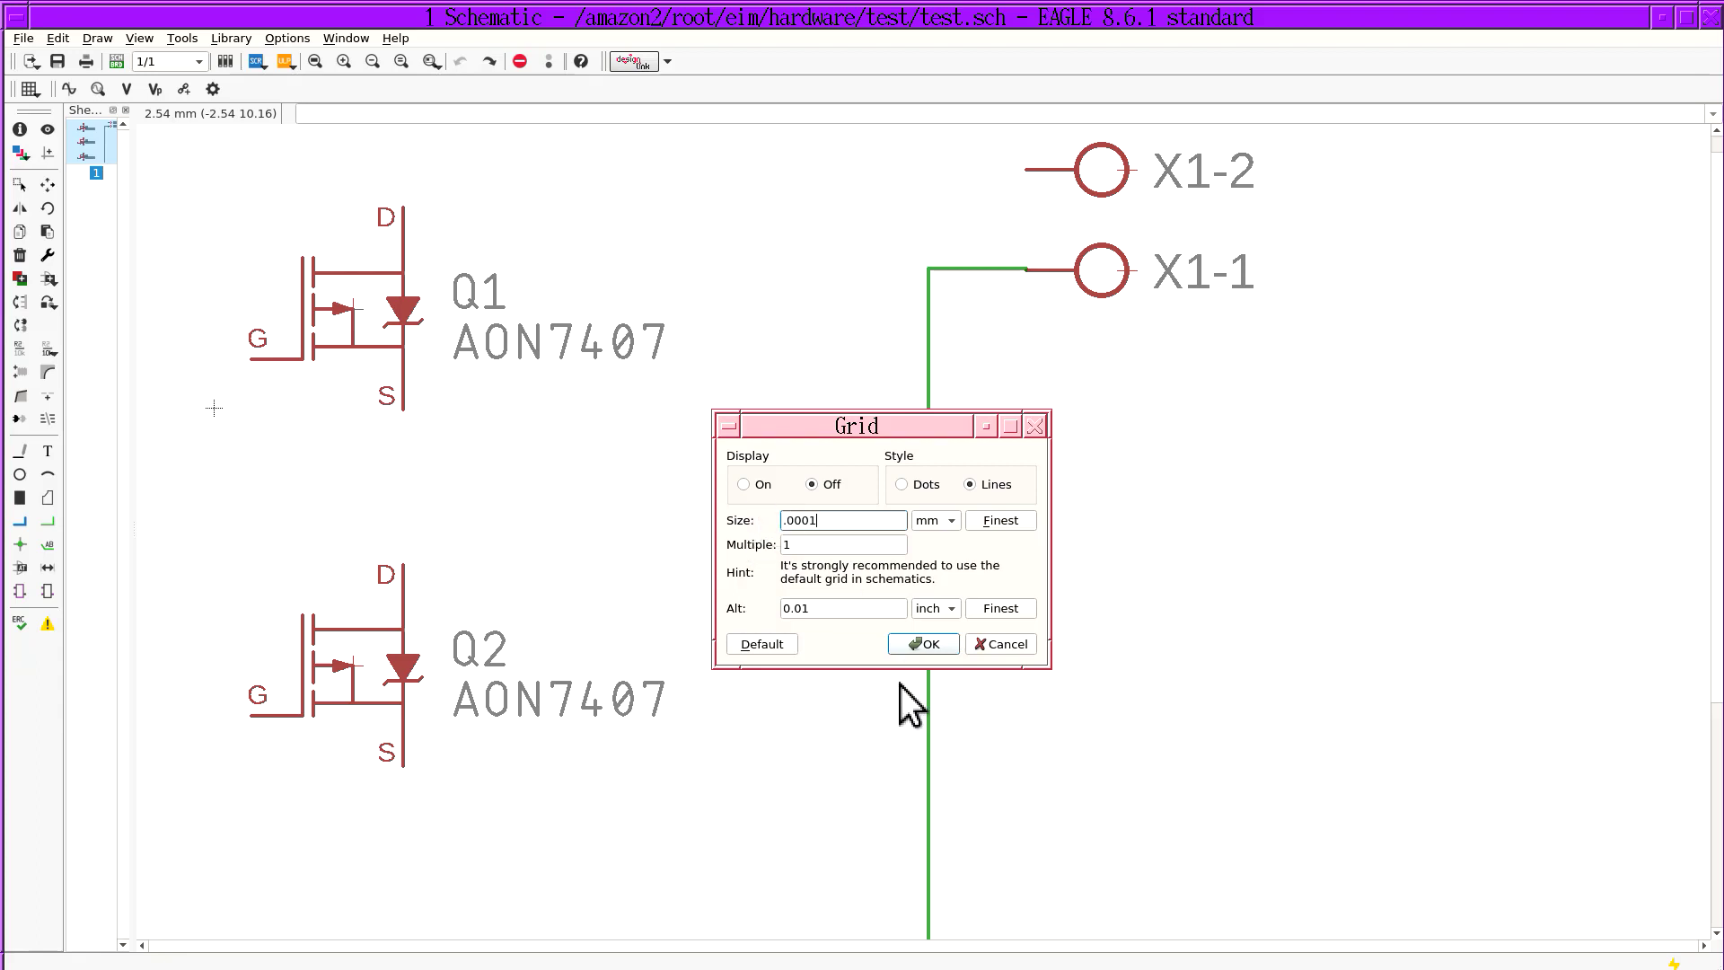
{"action": "left_click", "coordinate": [930, 646]}
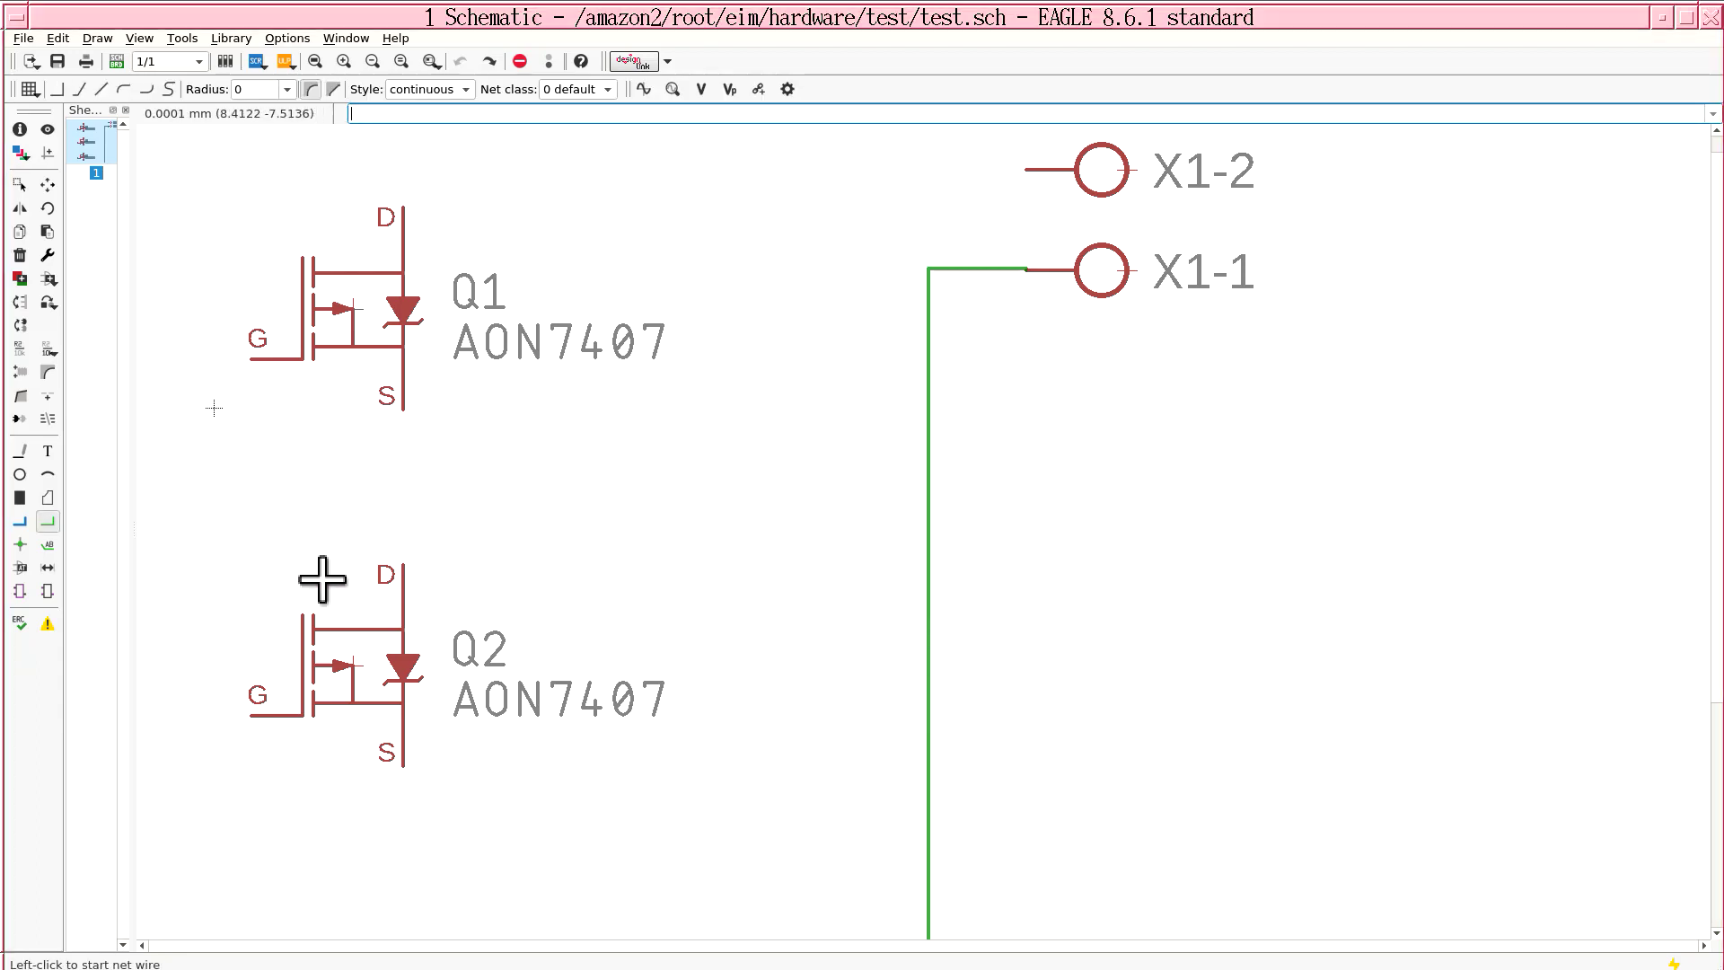
Draw horizontal nets from the source pins of Q1, Q2 and Q3 to the vertical X1-1 net
{"action": "left_click", "coordinate": [402, 410]}
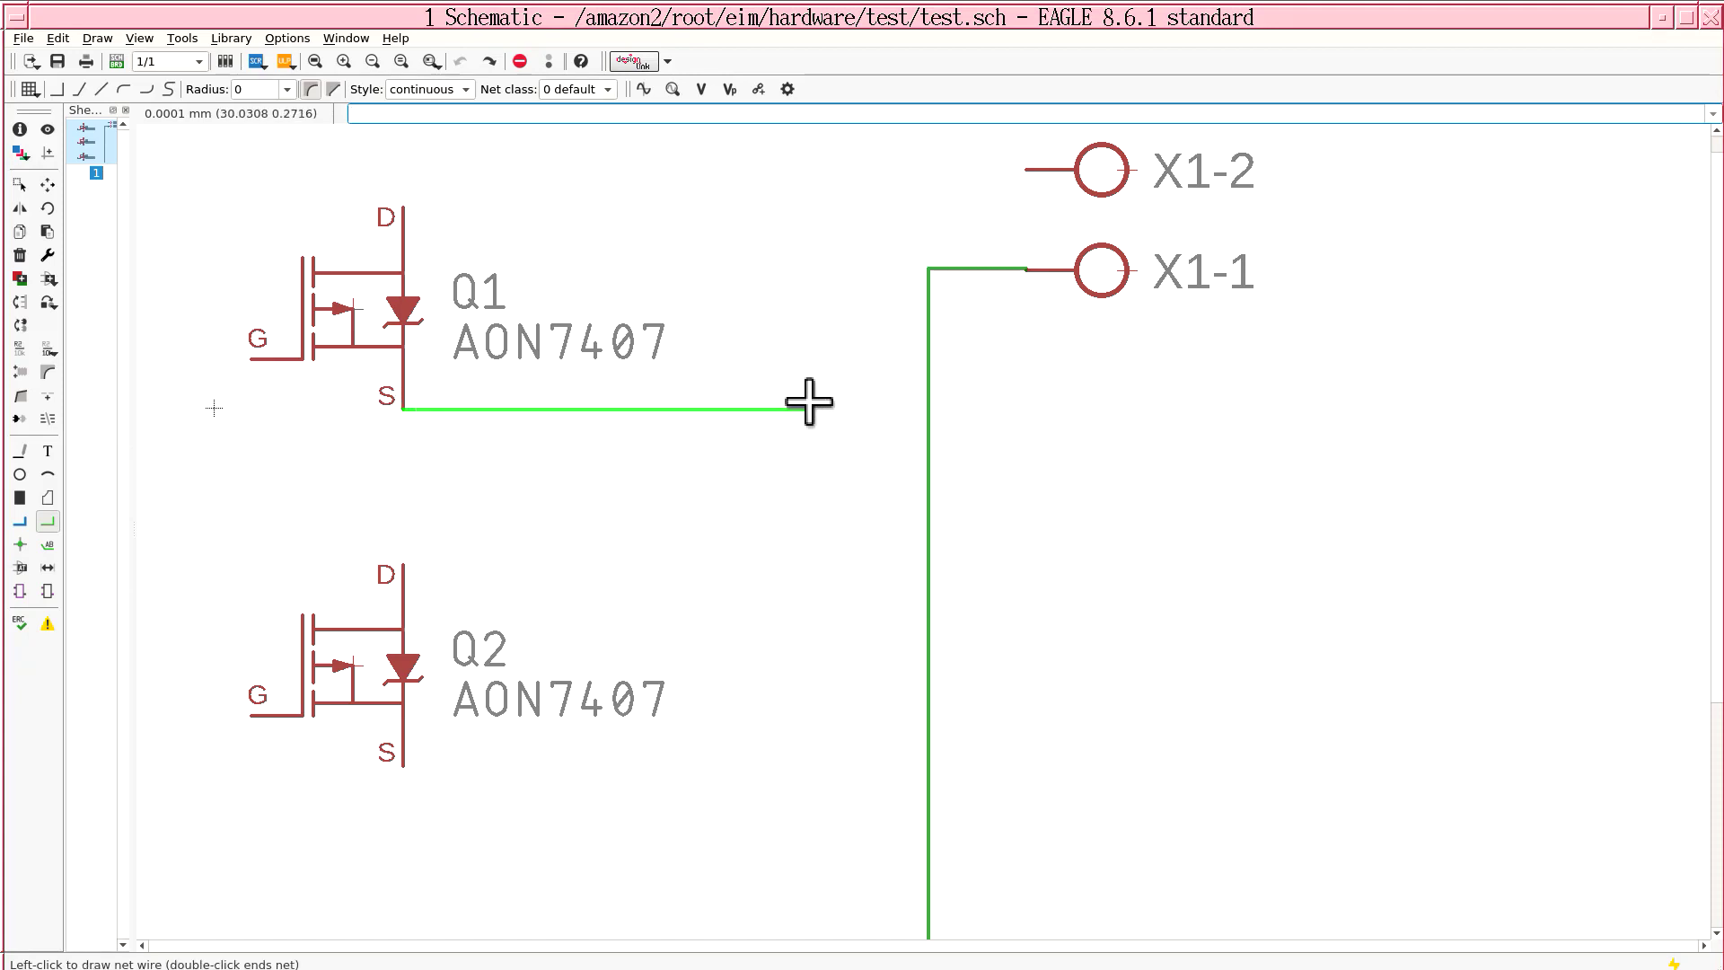
{"action": "scroll", "coordinate": [929, 410], "scroll_direction": "down", "scroll_amount": 3}
{"action": "left_click", "coordinate": [927, 411]}
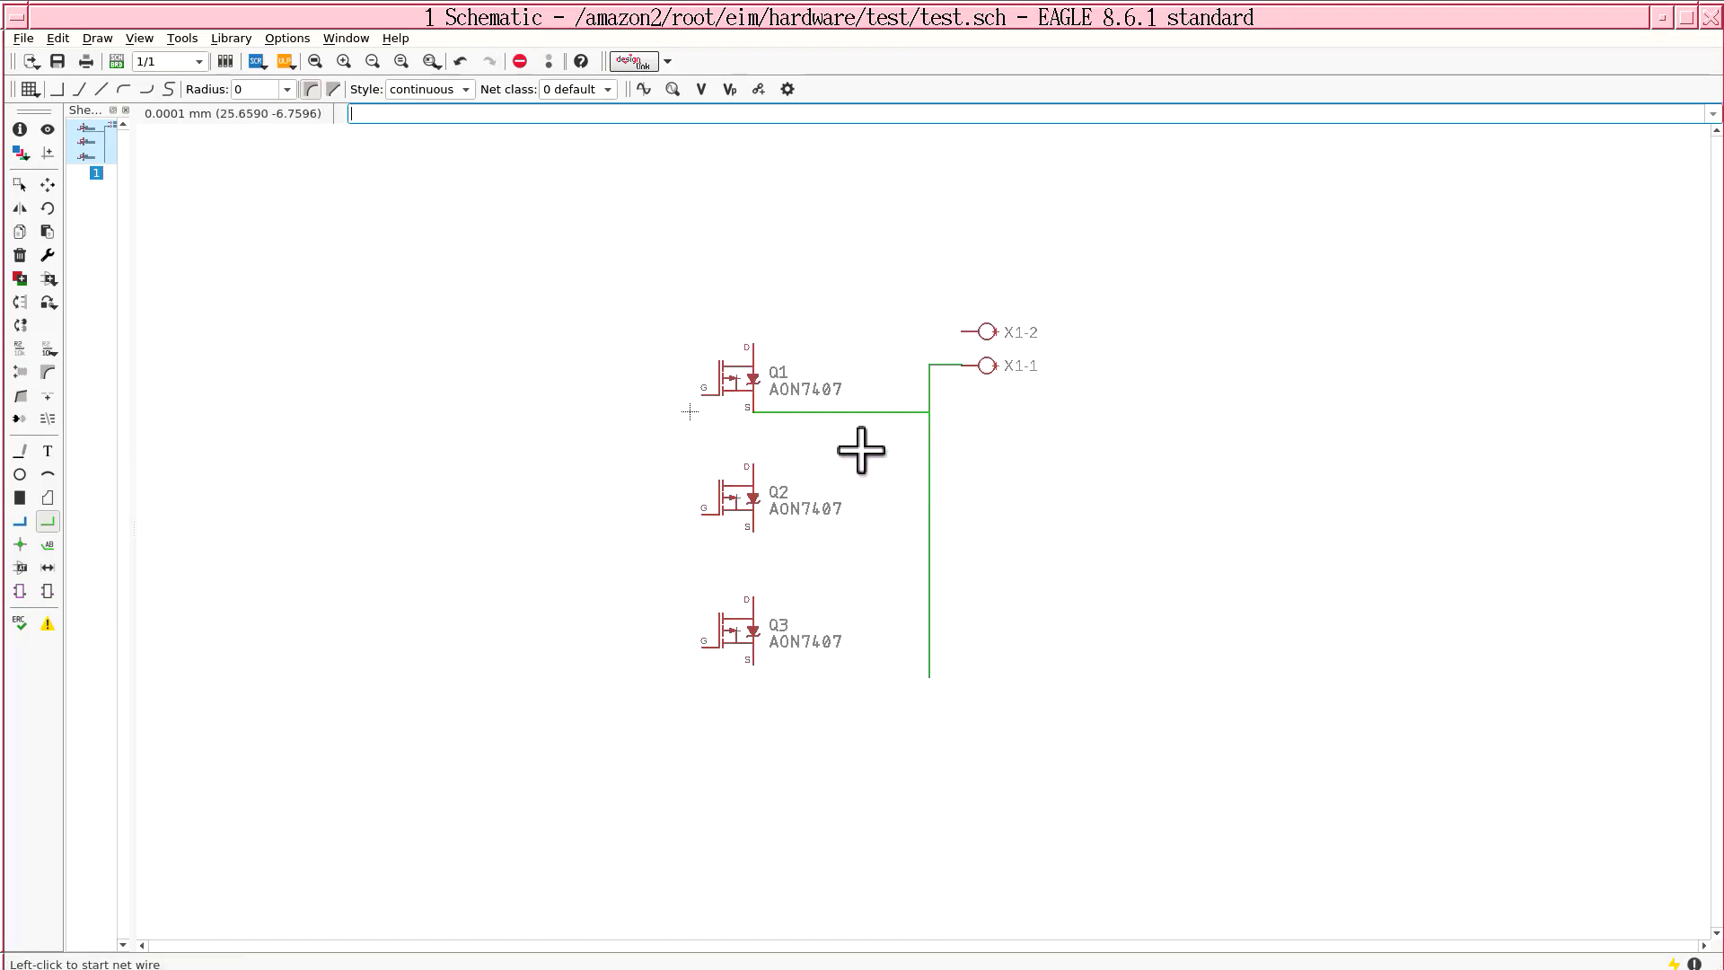
{"action": "left_click", "coordinate": [752, 532]}
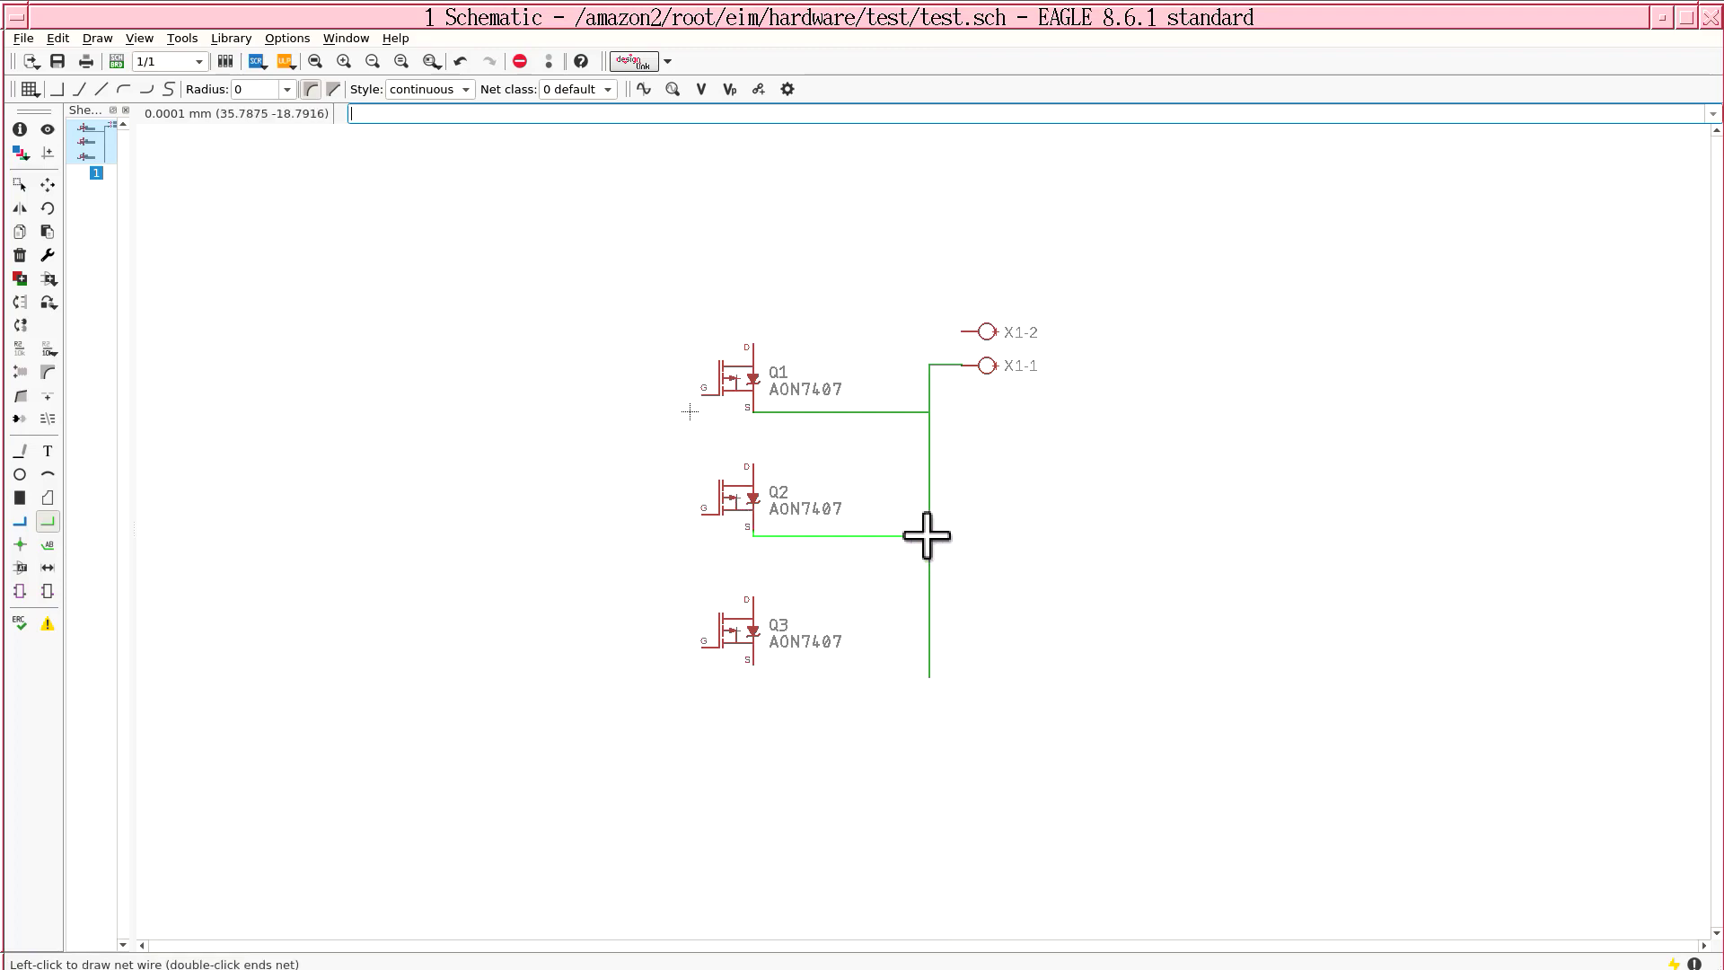
{"action": "left_click", "coordinate": [929, 531]}
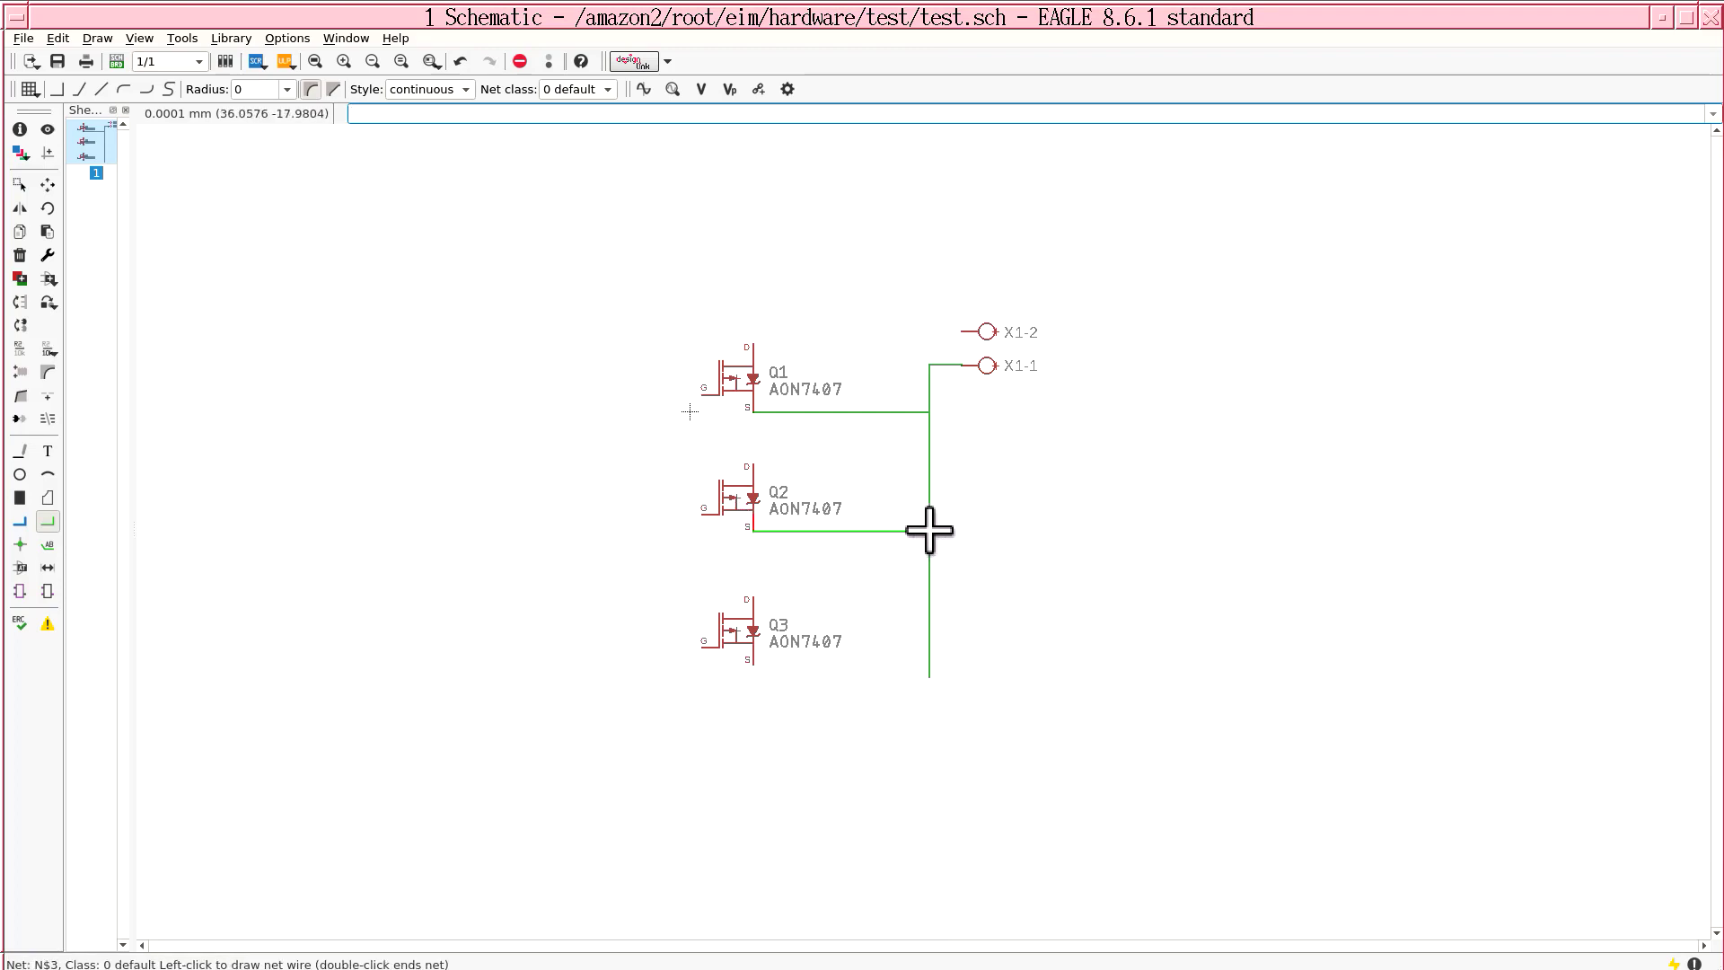
{"action": "left_click", "coordinate": [752, 663]}
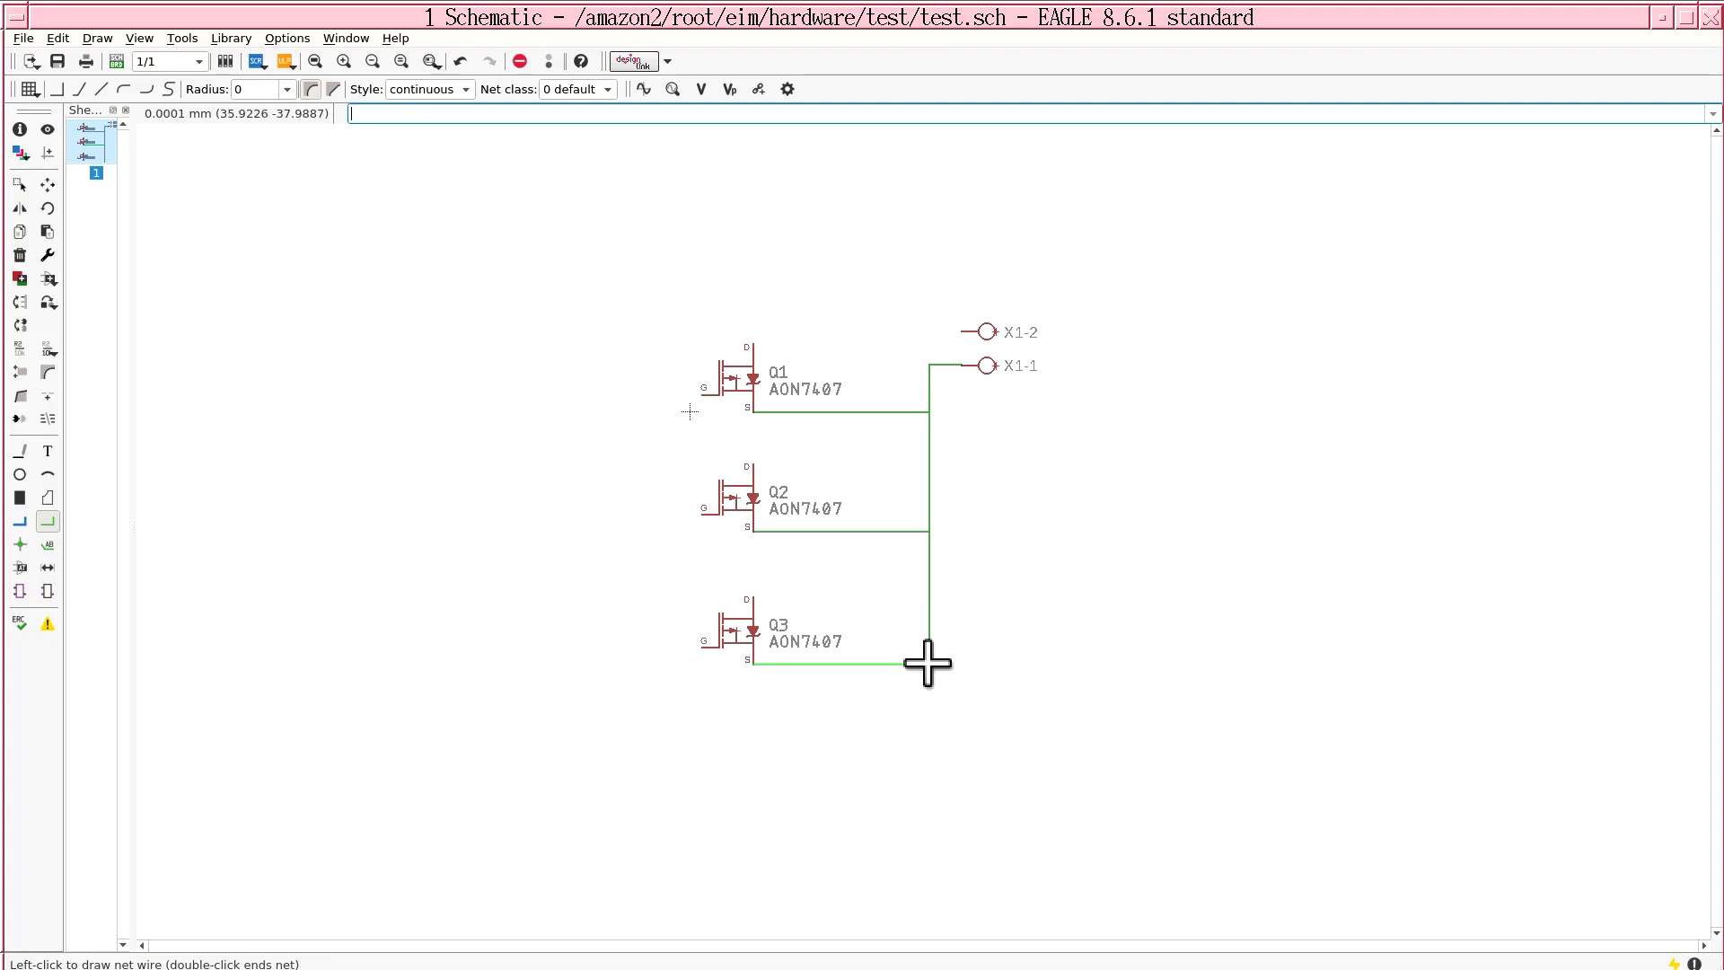
{"action": "left_click", "coordinate": [929, 663]}
{"action": "key", "text": "Escape"}
{"action": "scroll", "coordinate": [933, 520], "scroll_direction": "up", "scroll_amount": 5}
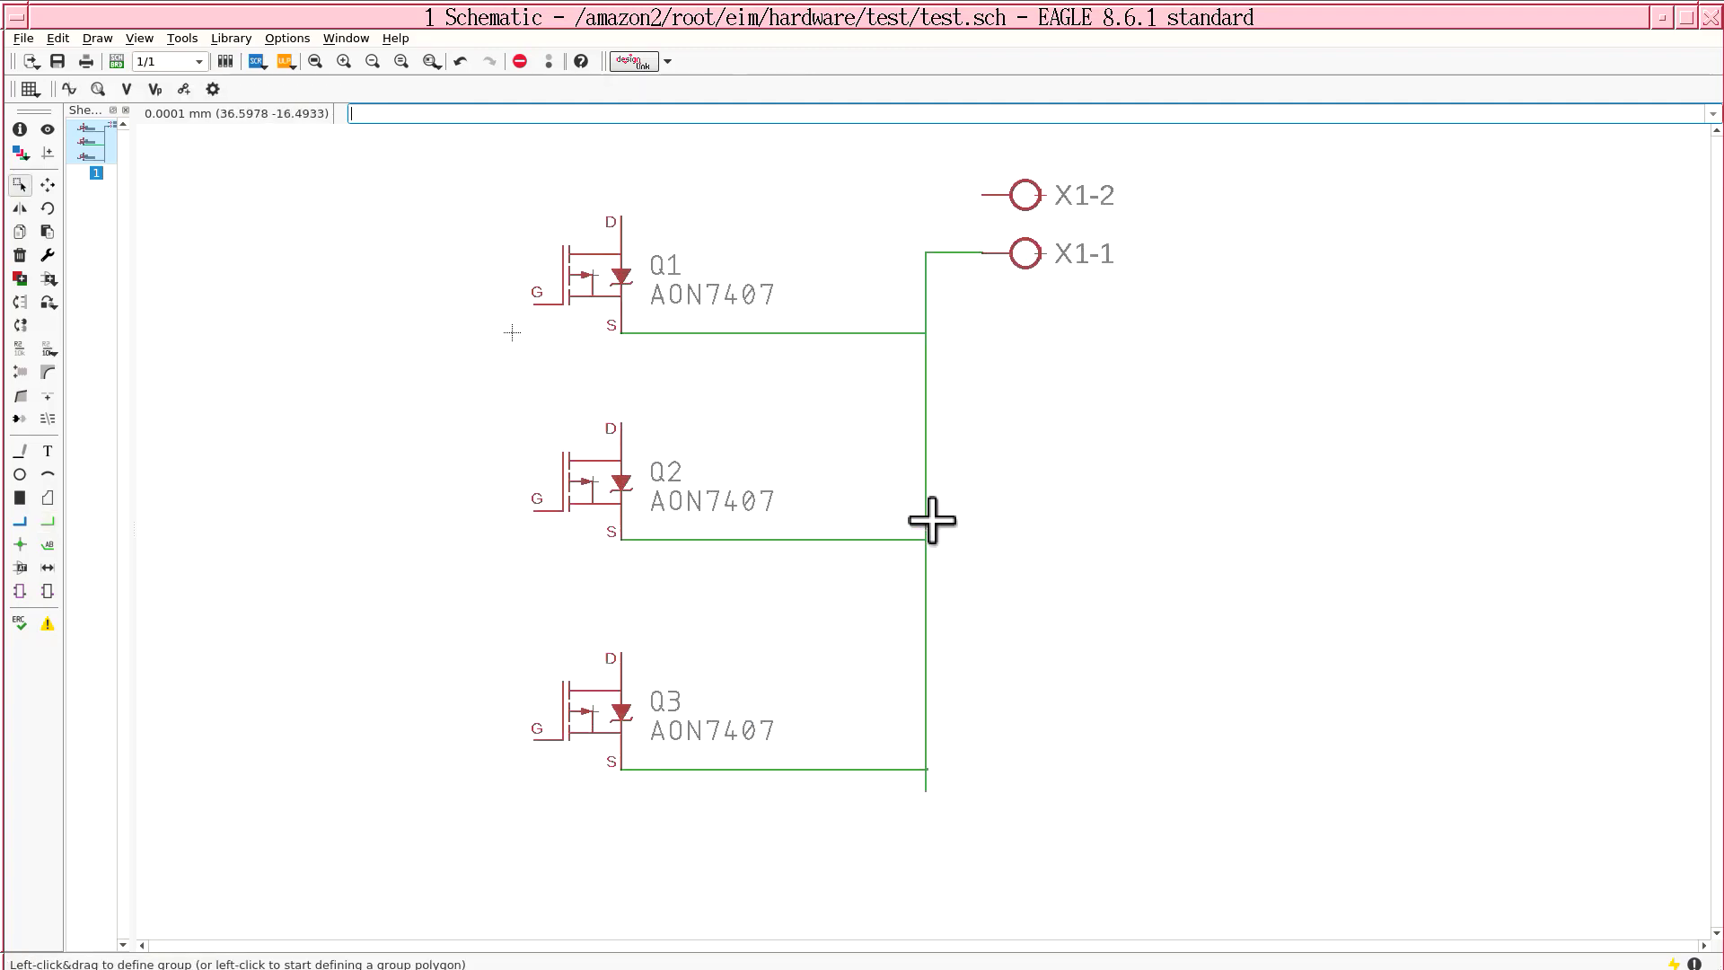
Test-move the vertical net toward the MOSFETs to check its connections, and return it to its original position
{"action": "scroll", "coordinate": [922, 519], "scroll_direction": "down", "scroll_amount": 3}
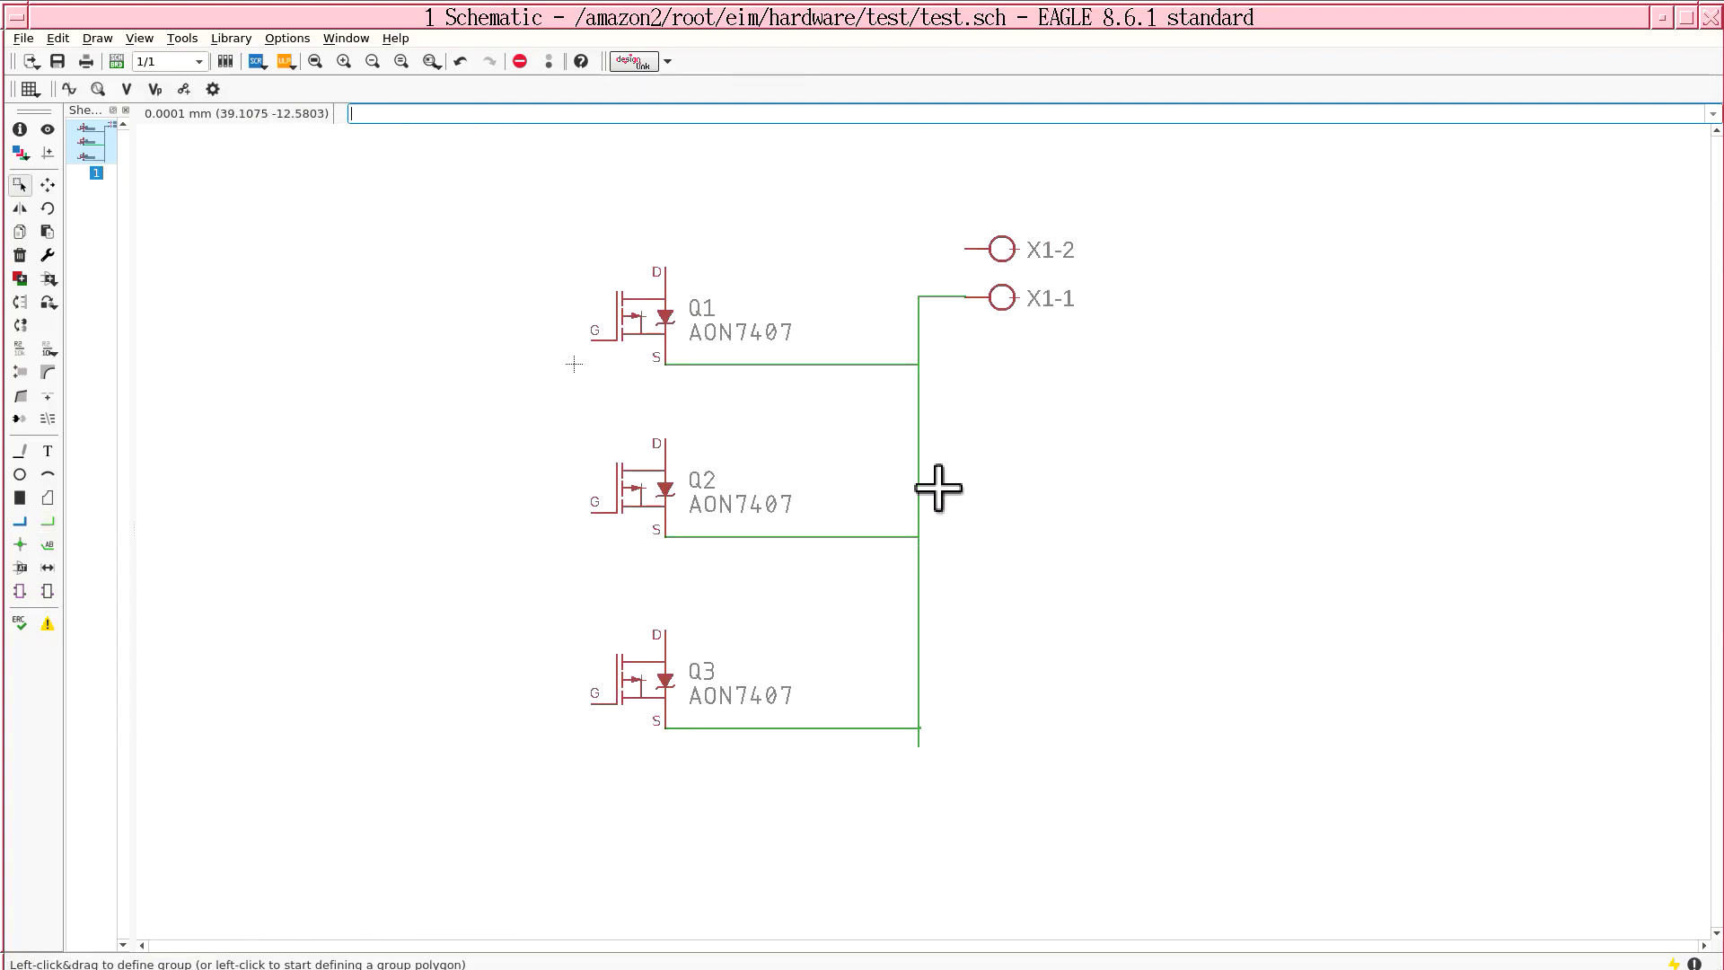
{"action": "left_click_drag", "start_coordinate": [917, 492], "coordinate": [882, 510]}
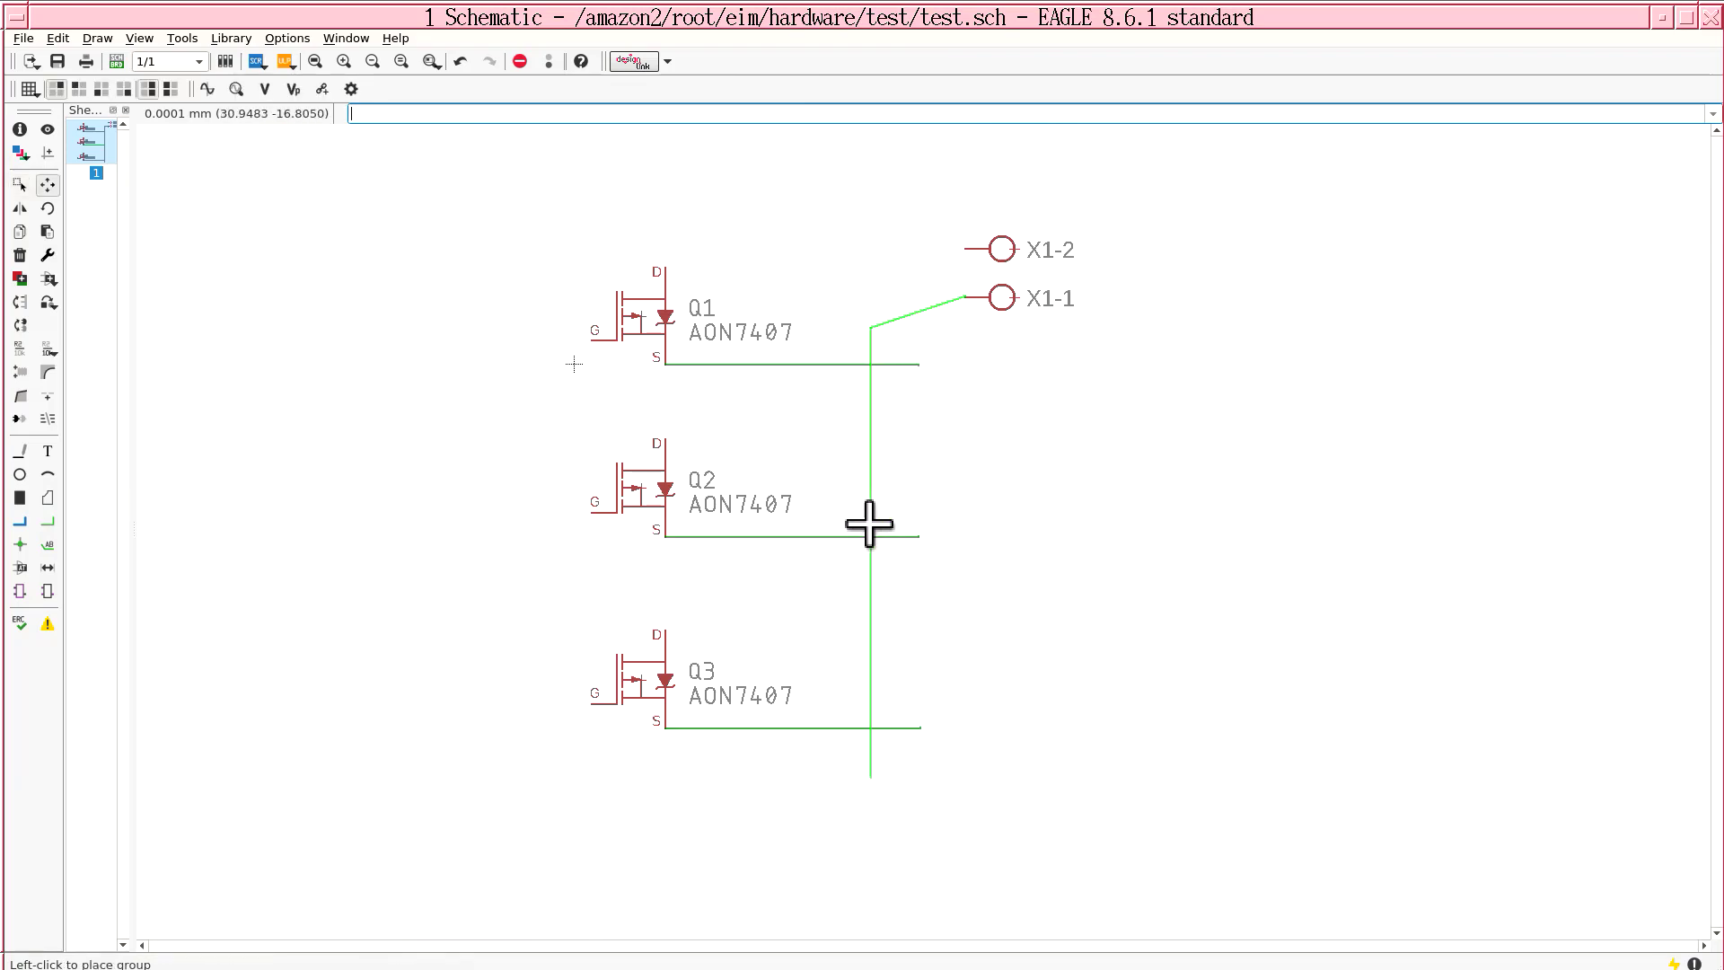
{"action": "left_click", "coordinate": [917, 489]}
Try to place junctions where the source nets of Q1, Q2 and Q3 meet the vertical net
{"action": "left_click", "coordinate": [19, 545]}
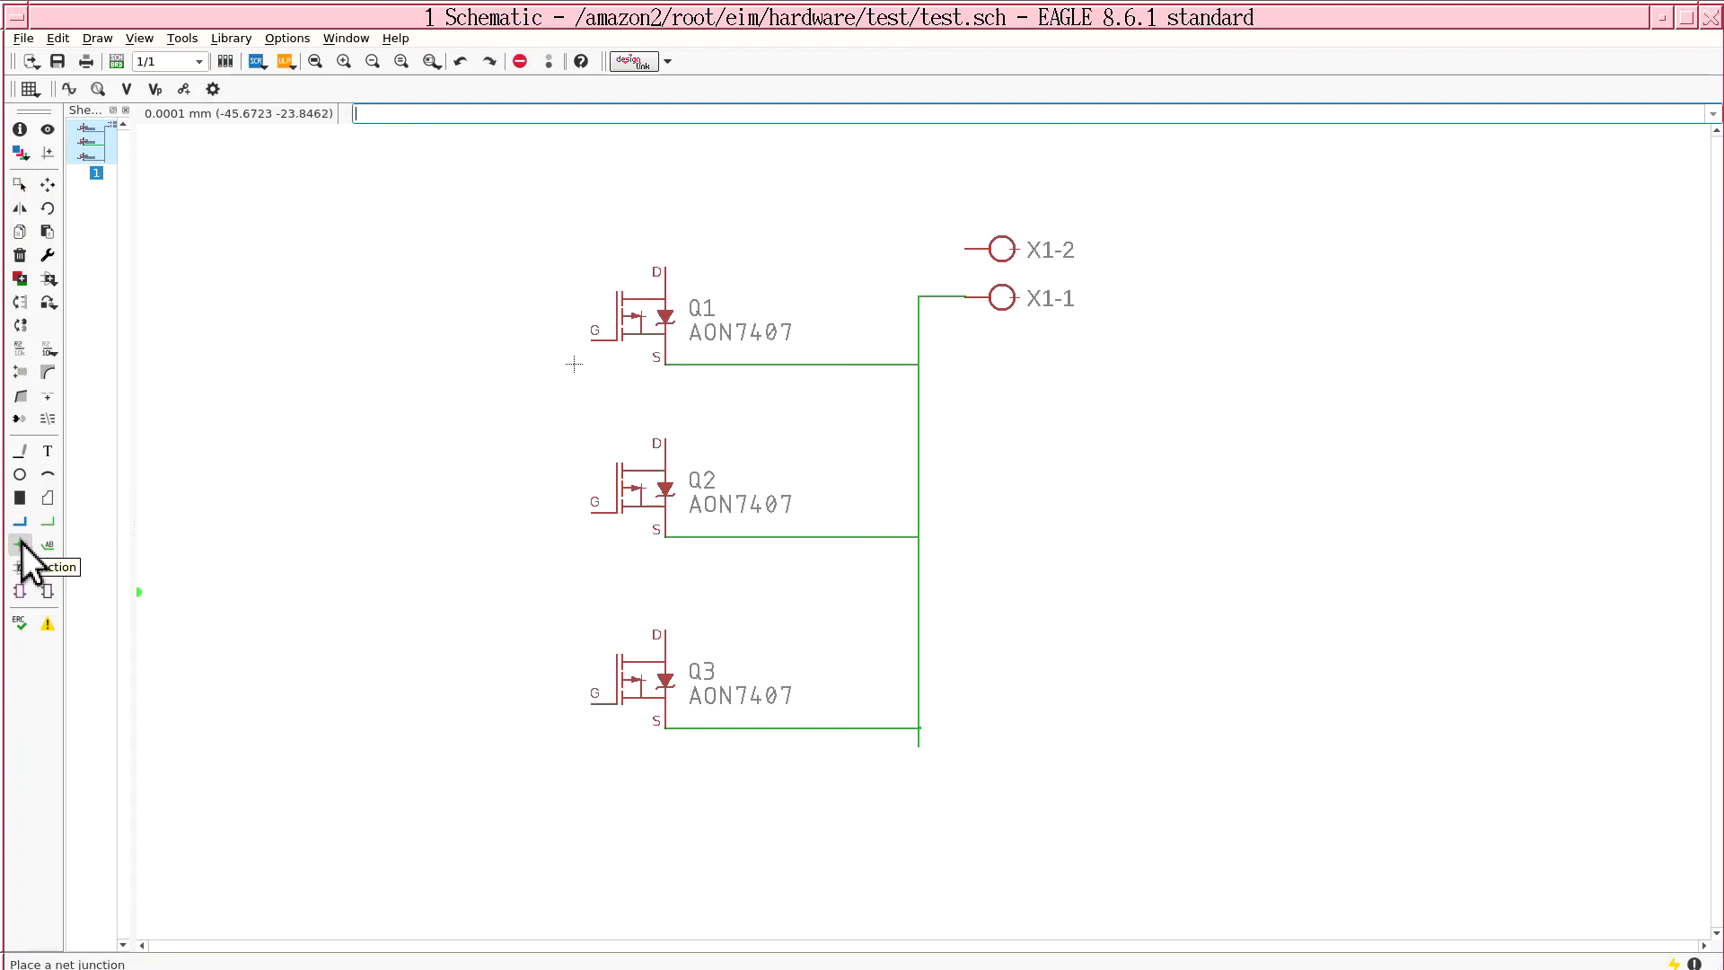
{"action": "scroll", "coordinate": [918, 363], "scroll_direction": "up", "scroll_amount": 5}
{"action": "left_click", "coordinate": [914, 361]}
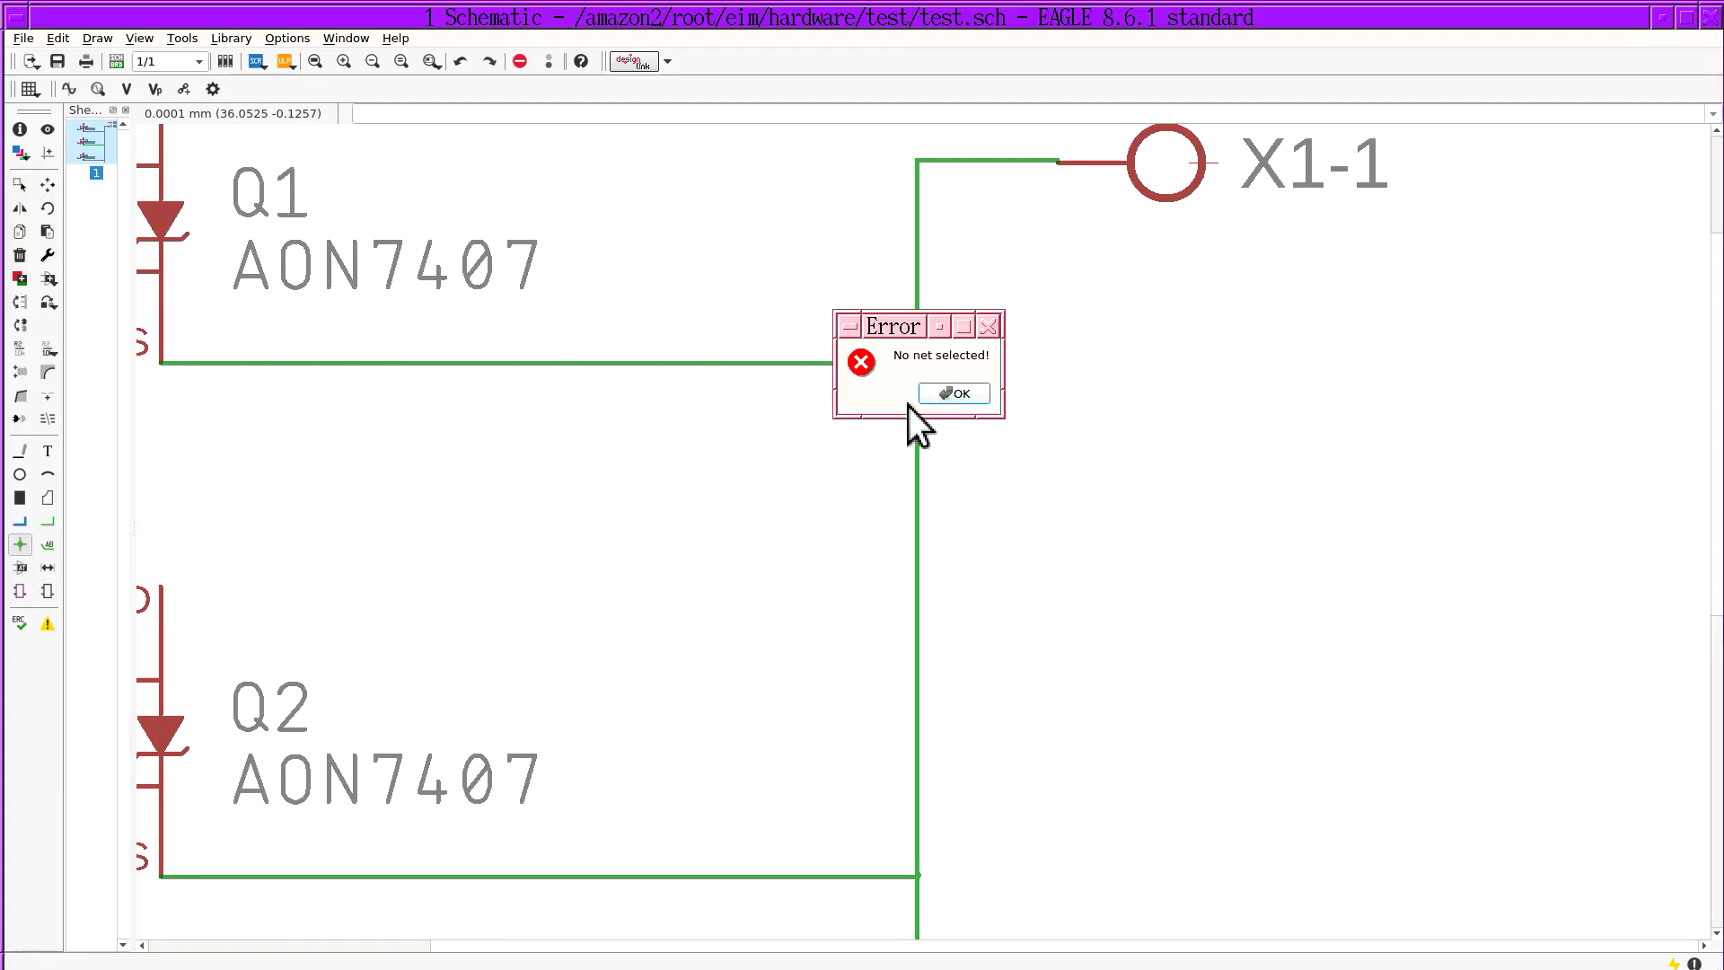
{"action": "left_click", "coordinate": [935, 390]}
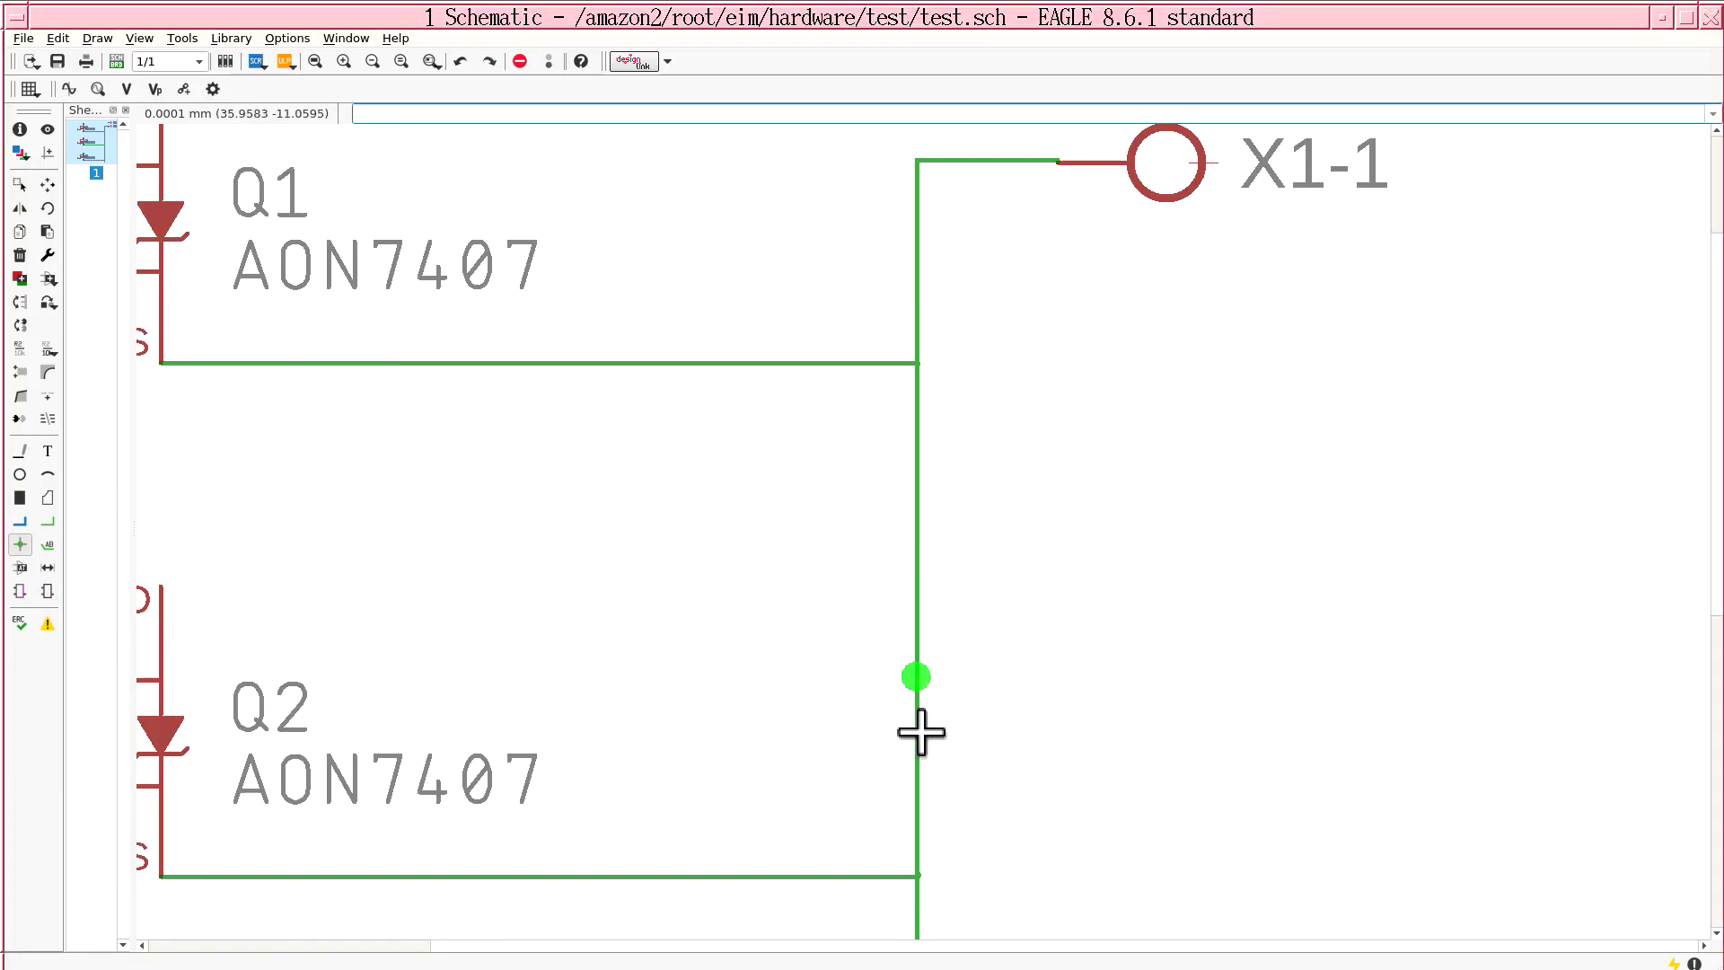
{"action": "left_click", "coordinate": [916, 875]}
{"action": "left_click", "coordinate": [938, 902]}
{"action": "scroll", "coordinate": [985, 882], "scroll_direction": "down", "scroll_amount": 5}
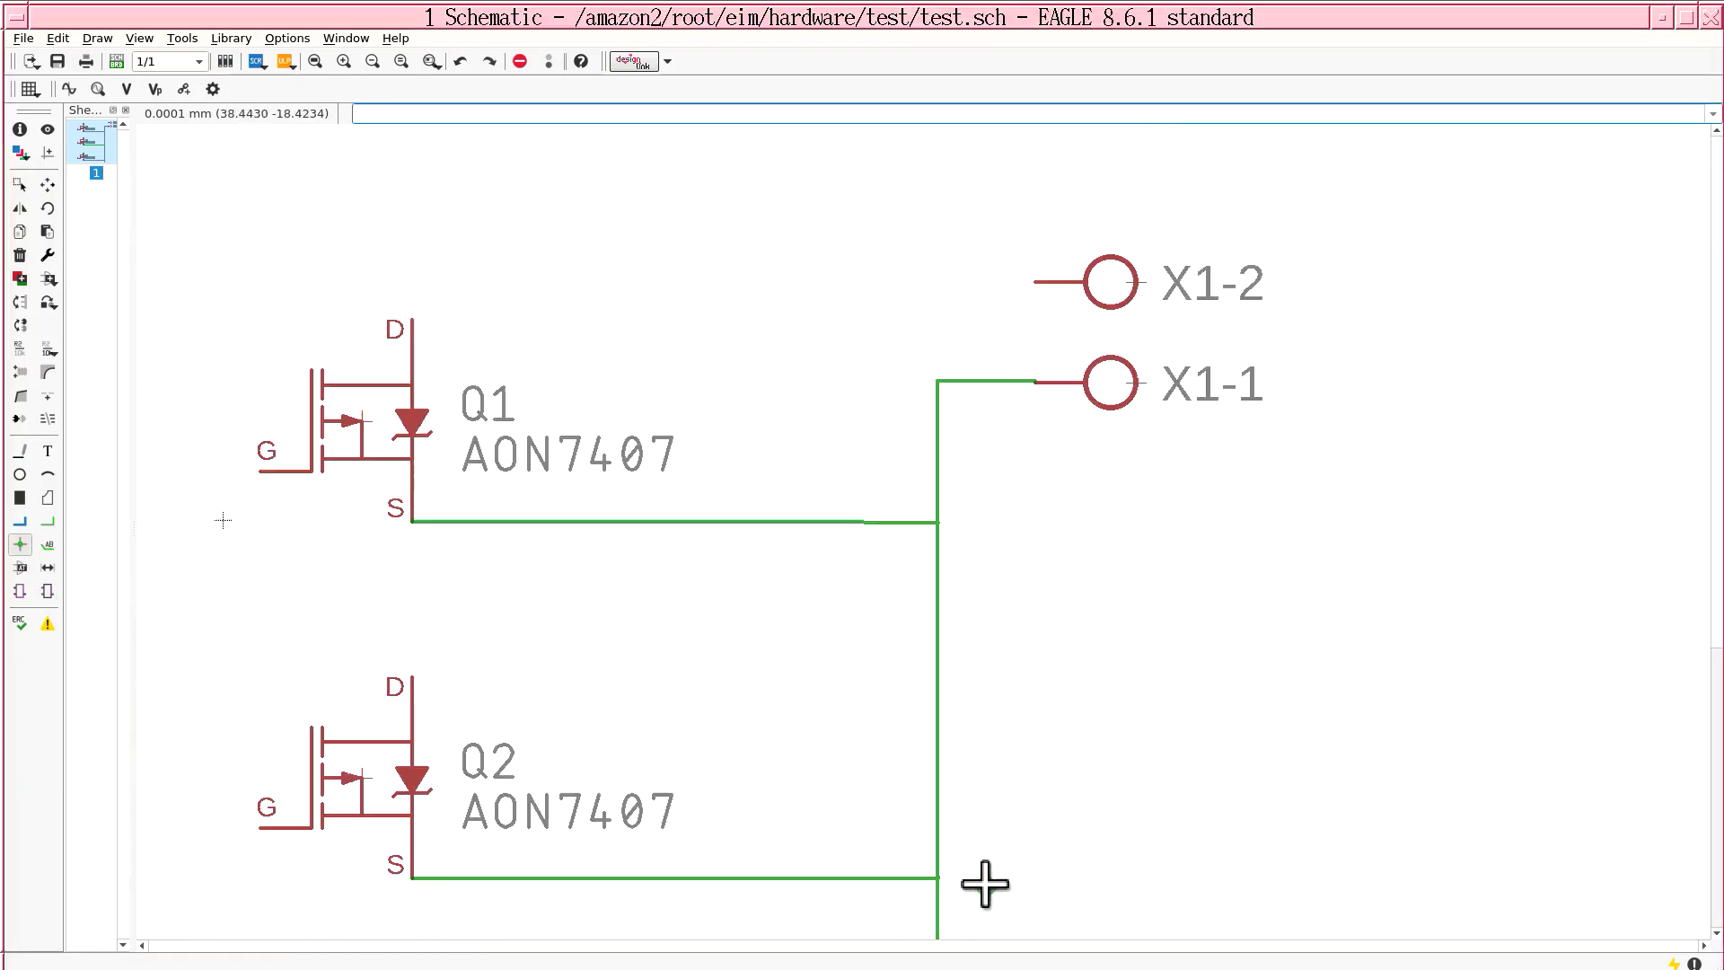
{"action": "middle_click_drag", "start_coordinate": [988, 862], "coordinate": [960, 439]}
{"action": "scroll", "coordinate": [927, 684], "scroll_direction": "up", "scroll_amount": 6}
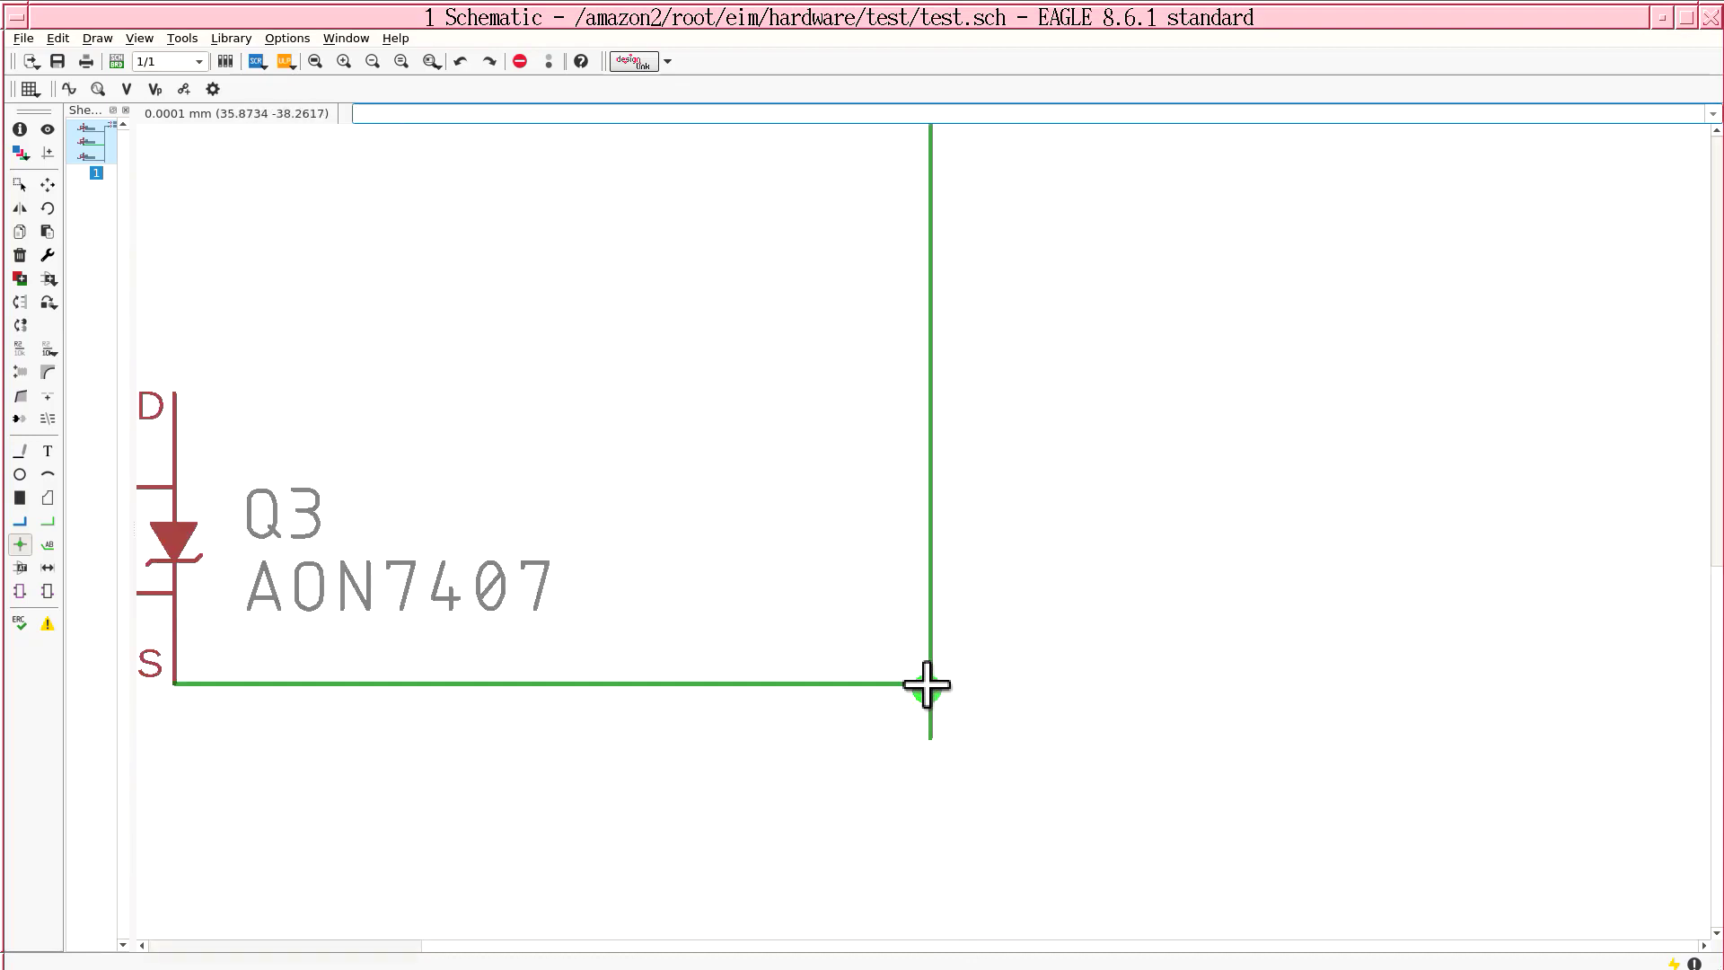
{"action": "left_click", "coordinate": [925, 685]}
{"action": "left_click", "coordinate": [942, 707]}
{"action": "scroll", "coordinate": [950, 666], "scroll_direction": "down", "scroll_amount": 6}
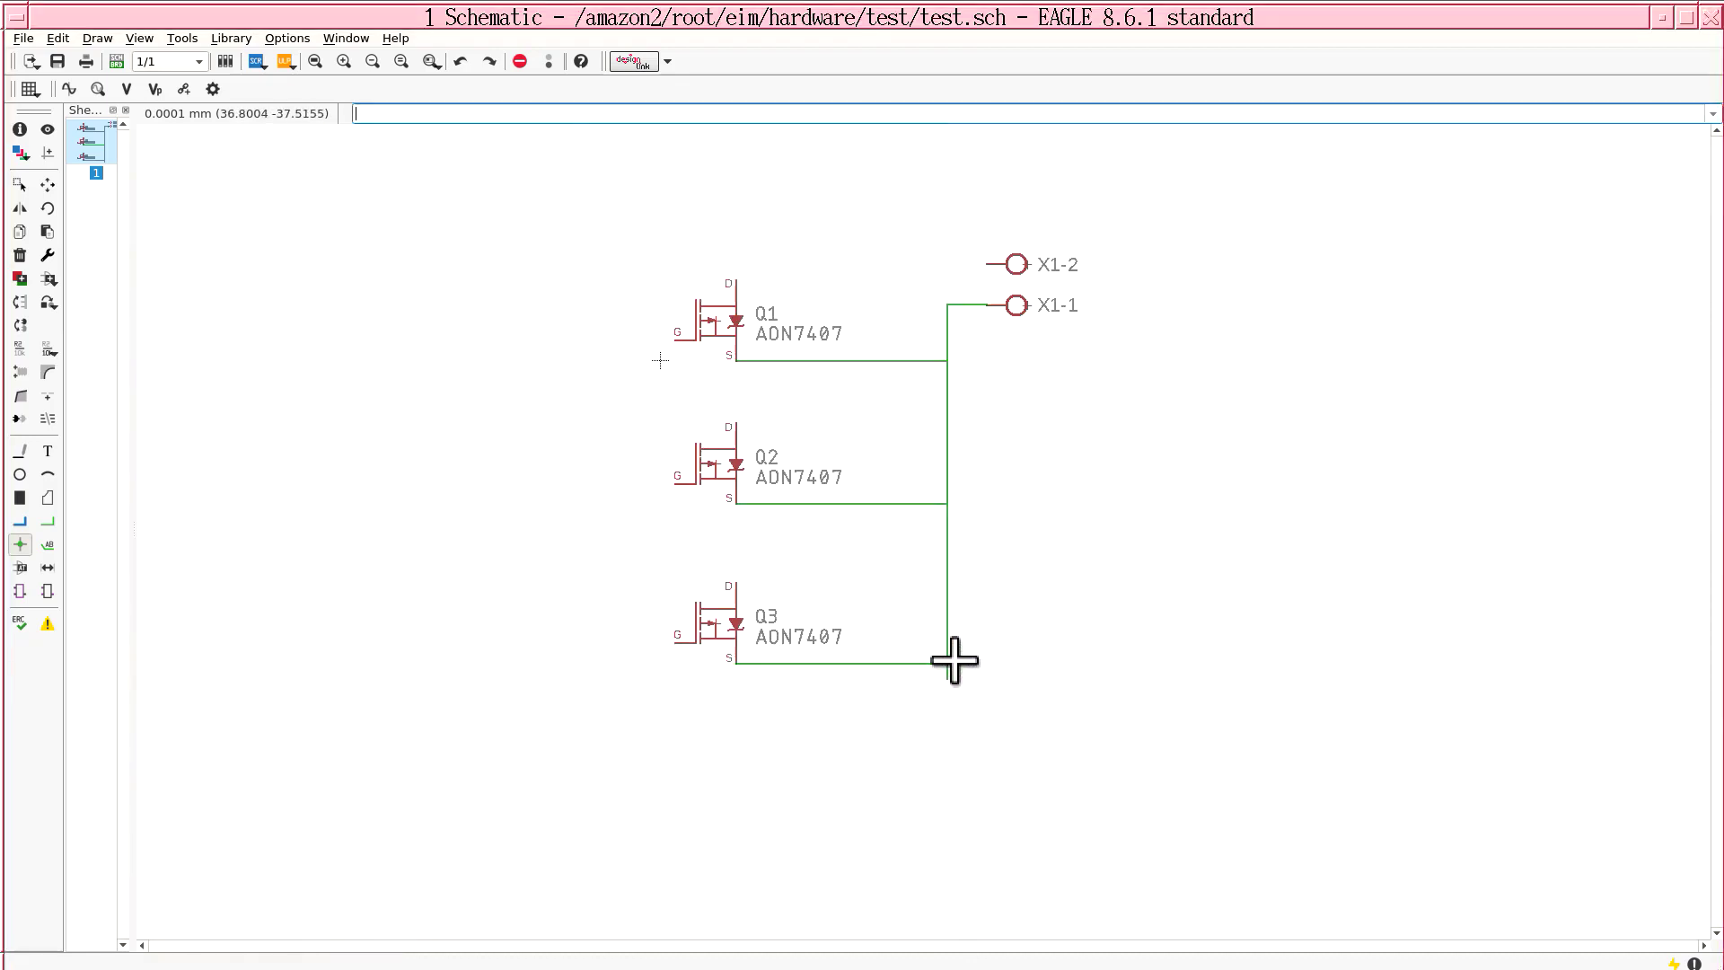
Retry placing a junction where Q1's source net meets the vertical net, and leave the Junction tool
{"action": "scroll", "coordinate": [946, 361], "scroll_direction": "up", "scroll_amount": 6}
{"action": "left_click", "coordinate": [946, 361]}
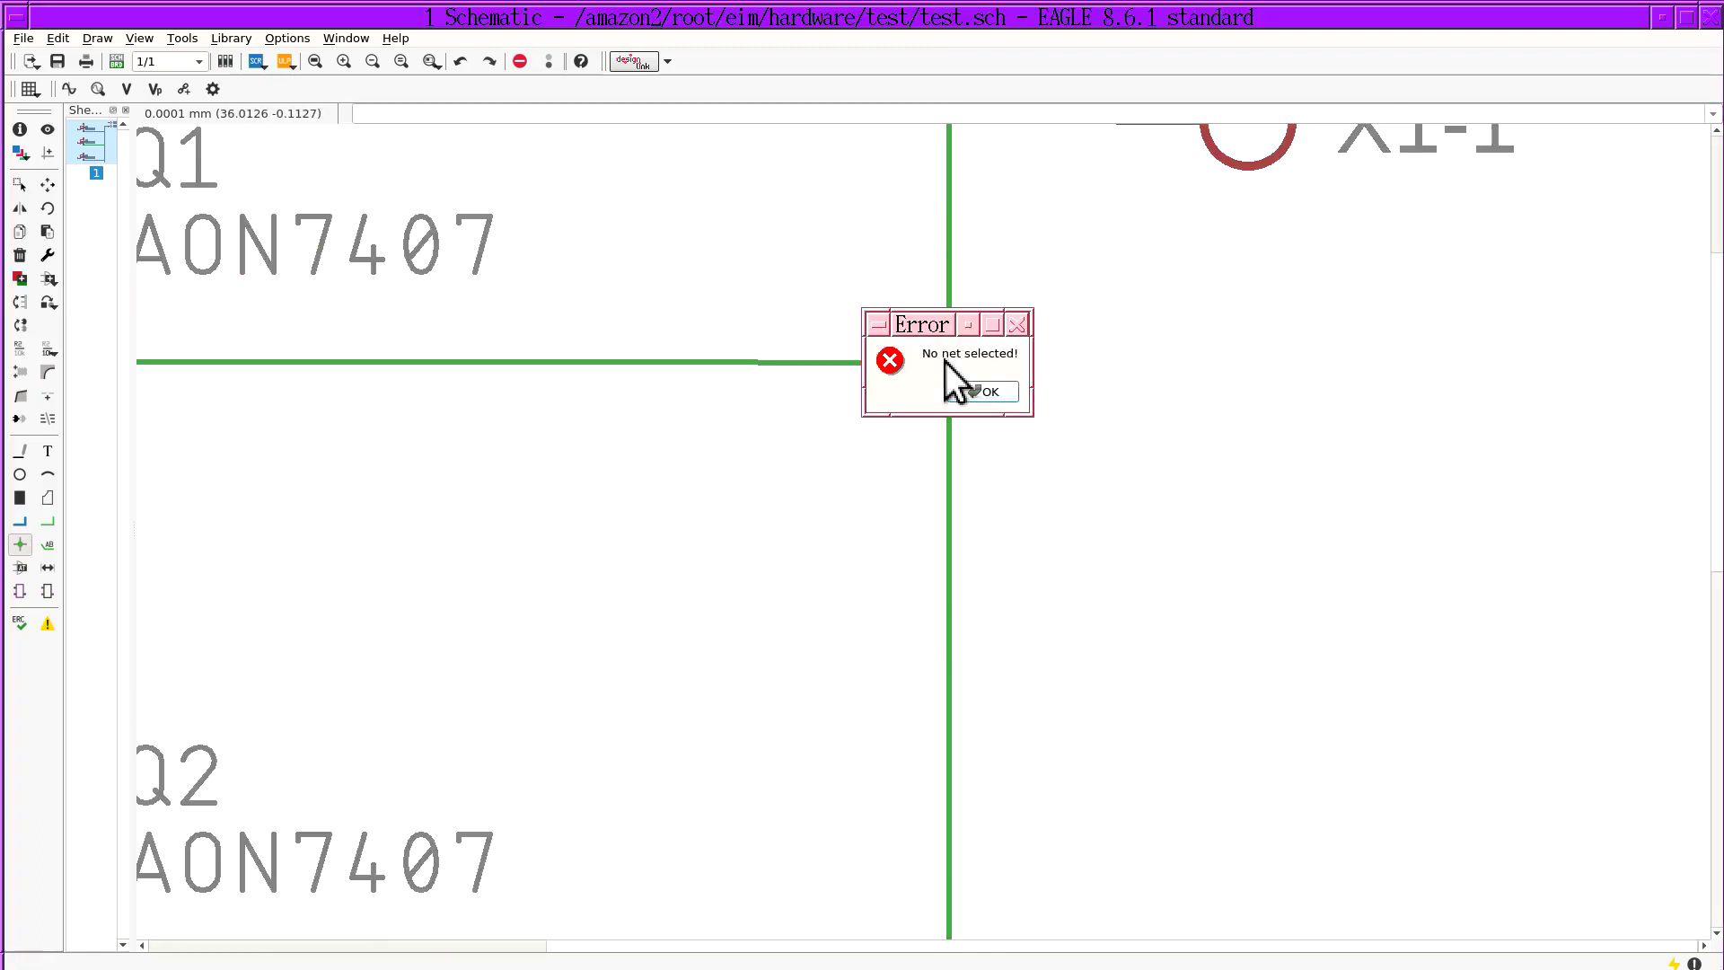
{"action": "left_click", "coordinate": [980, 392]}
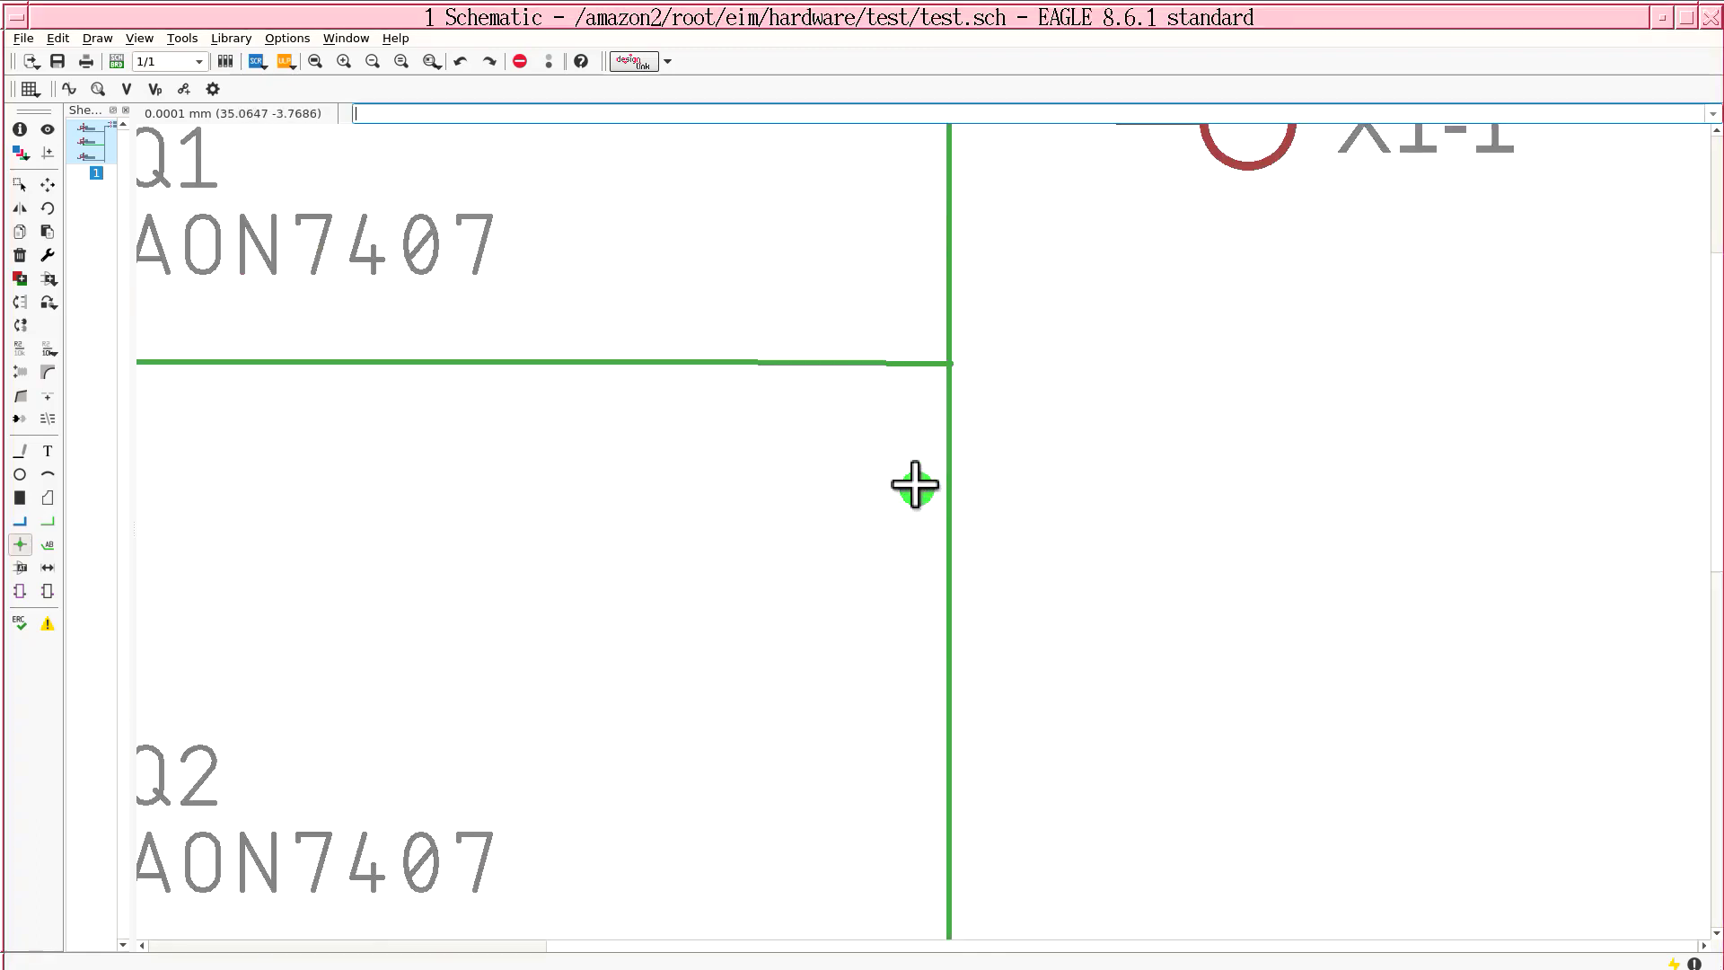
{"action": "left_click", "coordinate": [950, 360]}
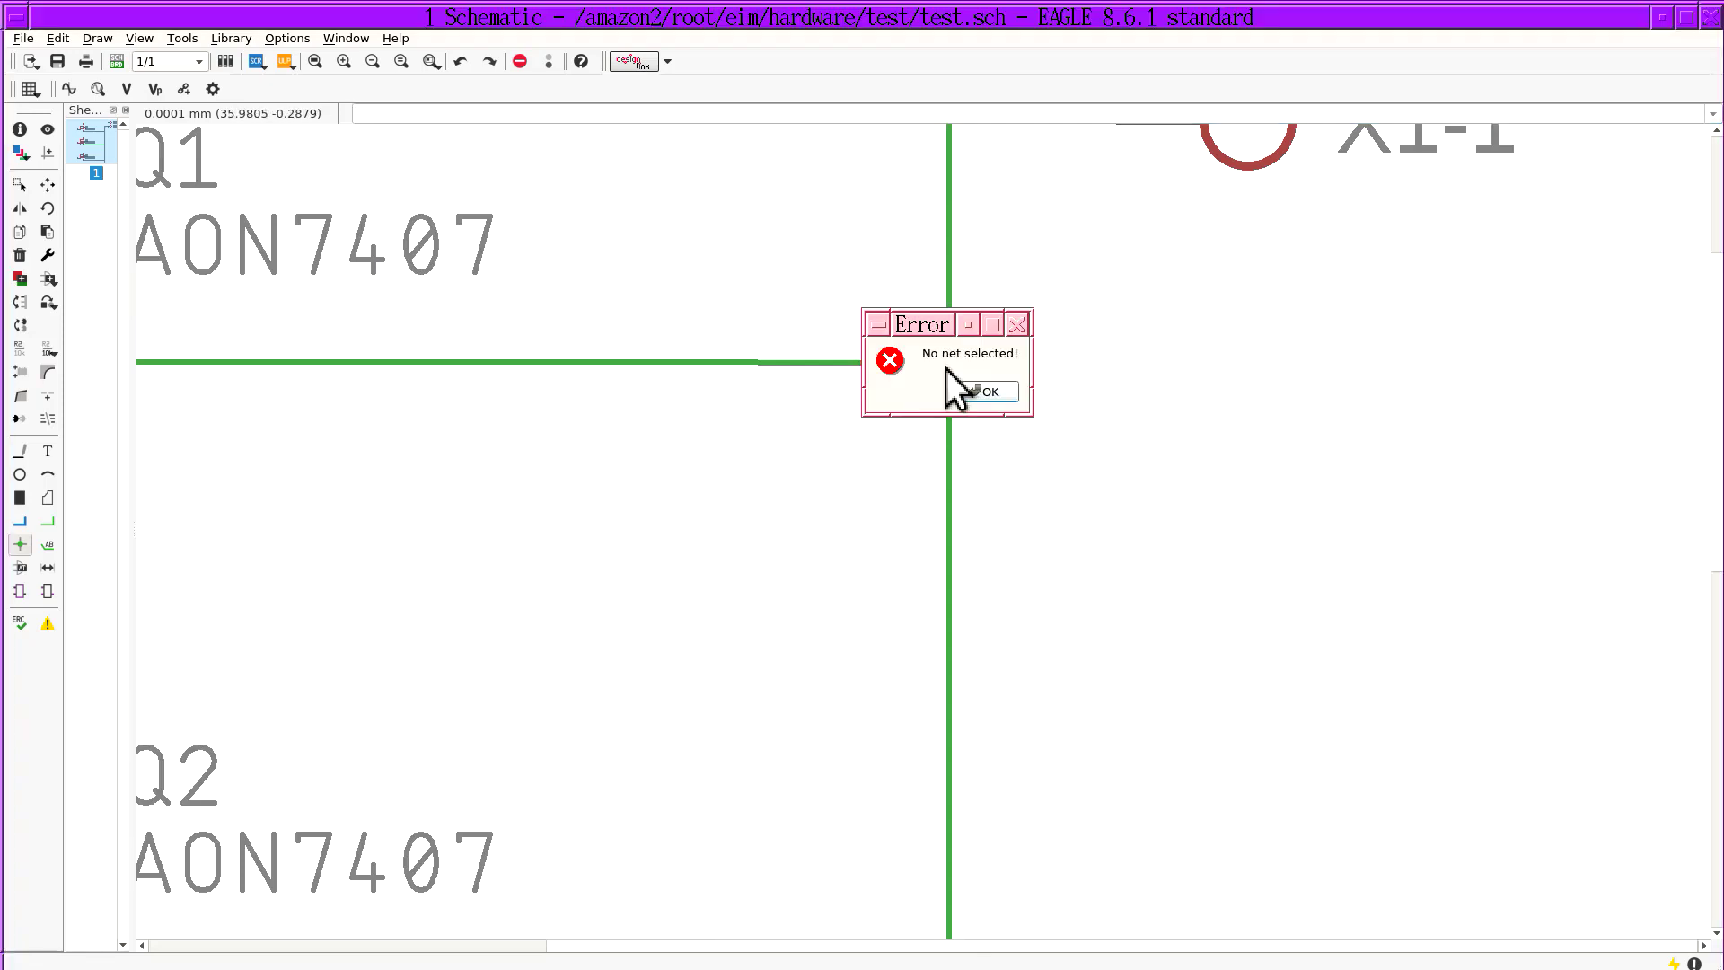
{"action": "left_click", "coordinate": [960, 385]}
{"action": "scroll", "coordinate": [912, 386], "scroll_direction": "down", "scroll_amount": 6}
{"action": "key", "text": "Escape"}
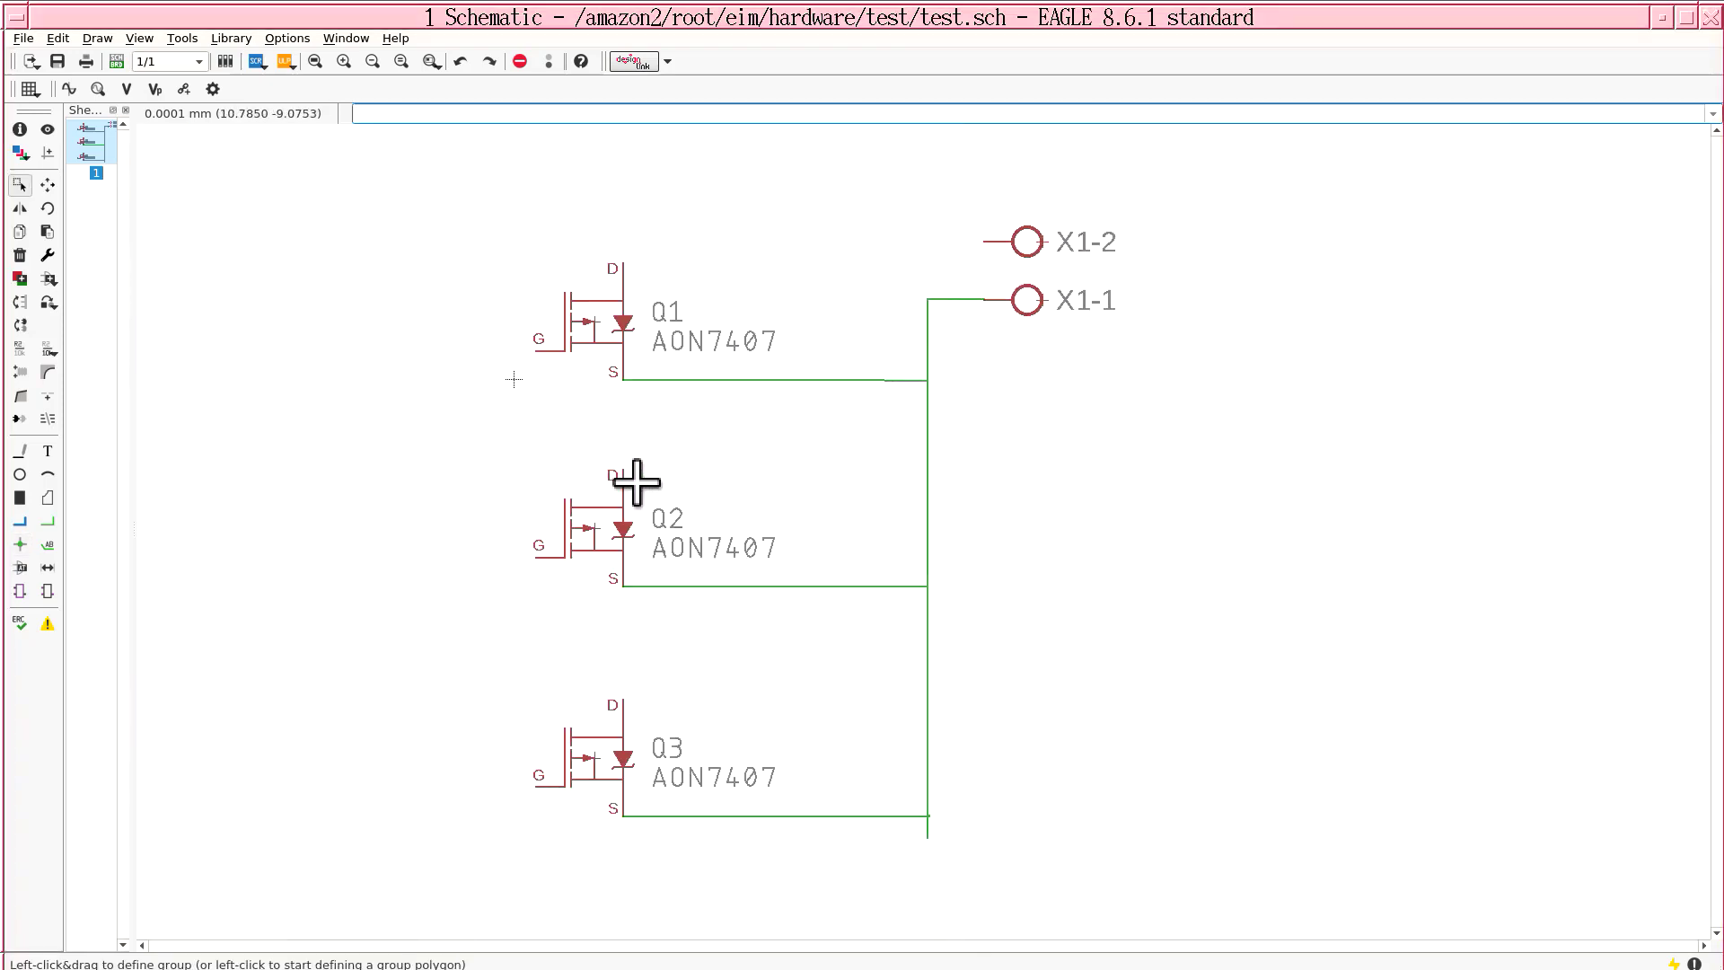
Draw a net from Q1's source pin to connector pin X1-1 and merge the net segments under the name N$2
{"action": "left_click", "coordinate": [49, 525]}
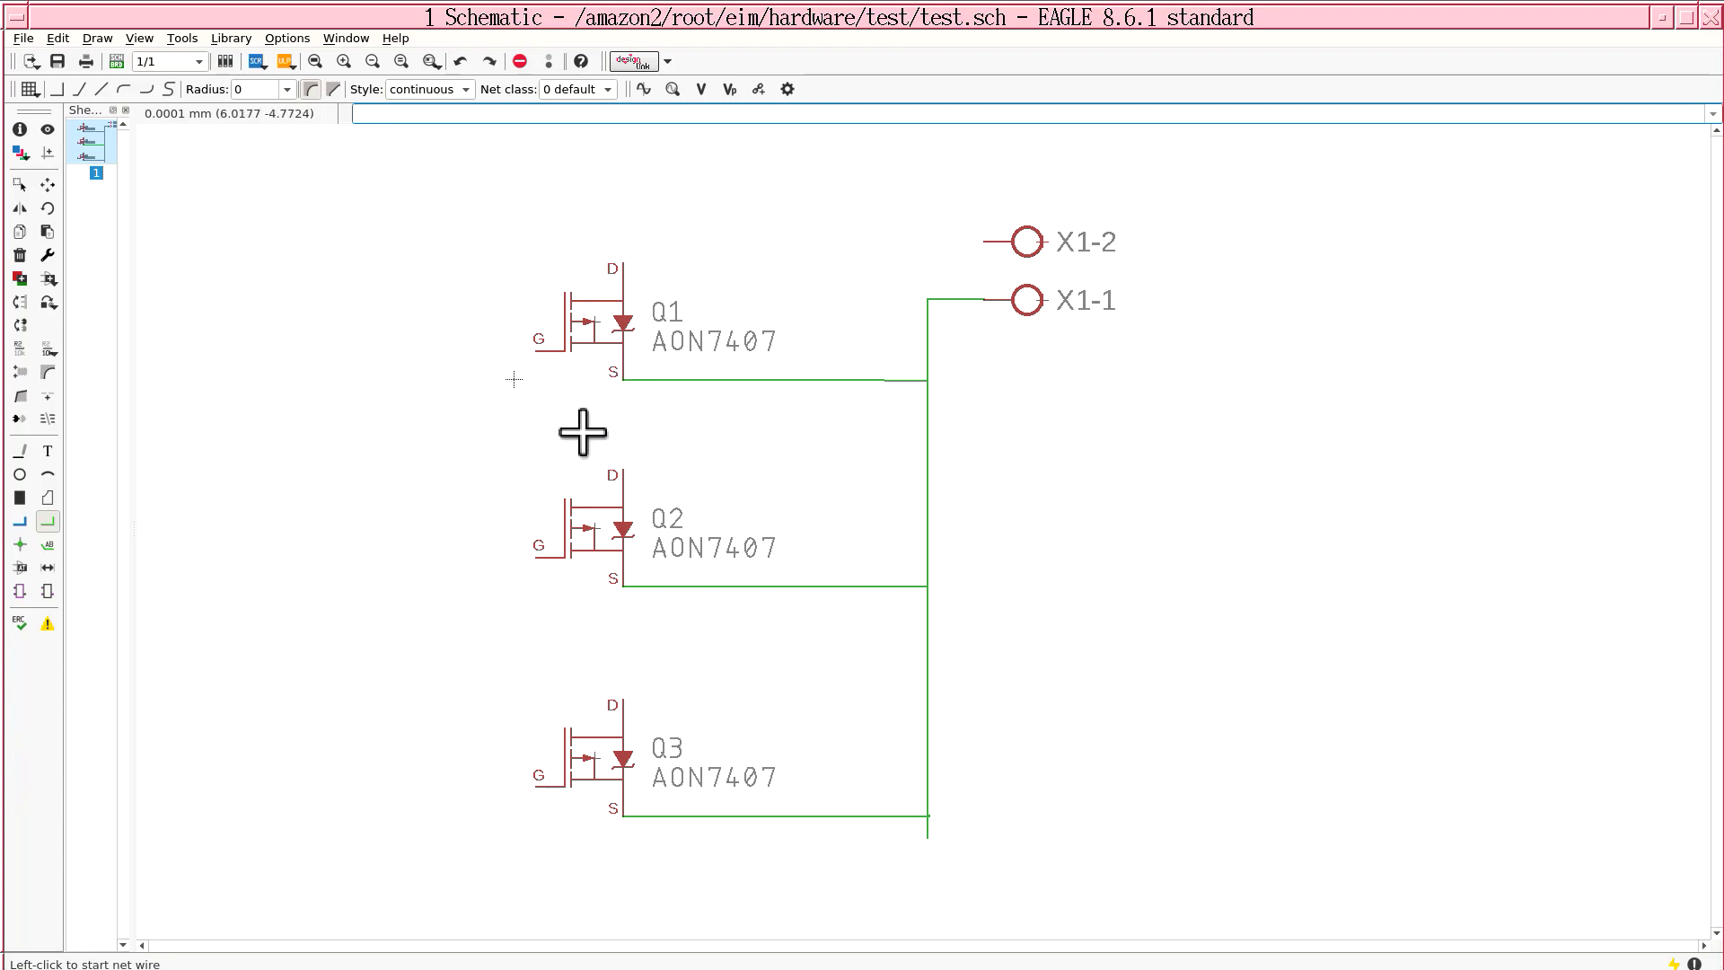
{"action": "left_click", "coordinate": [622, 380]}
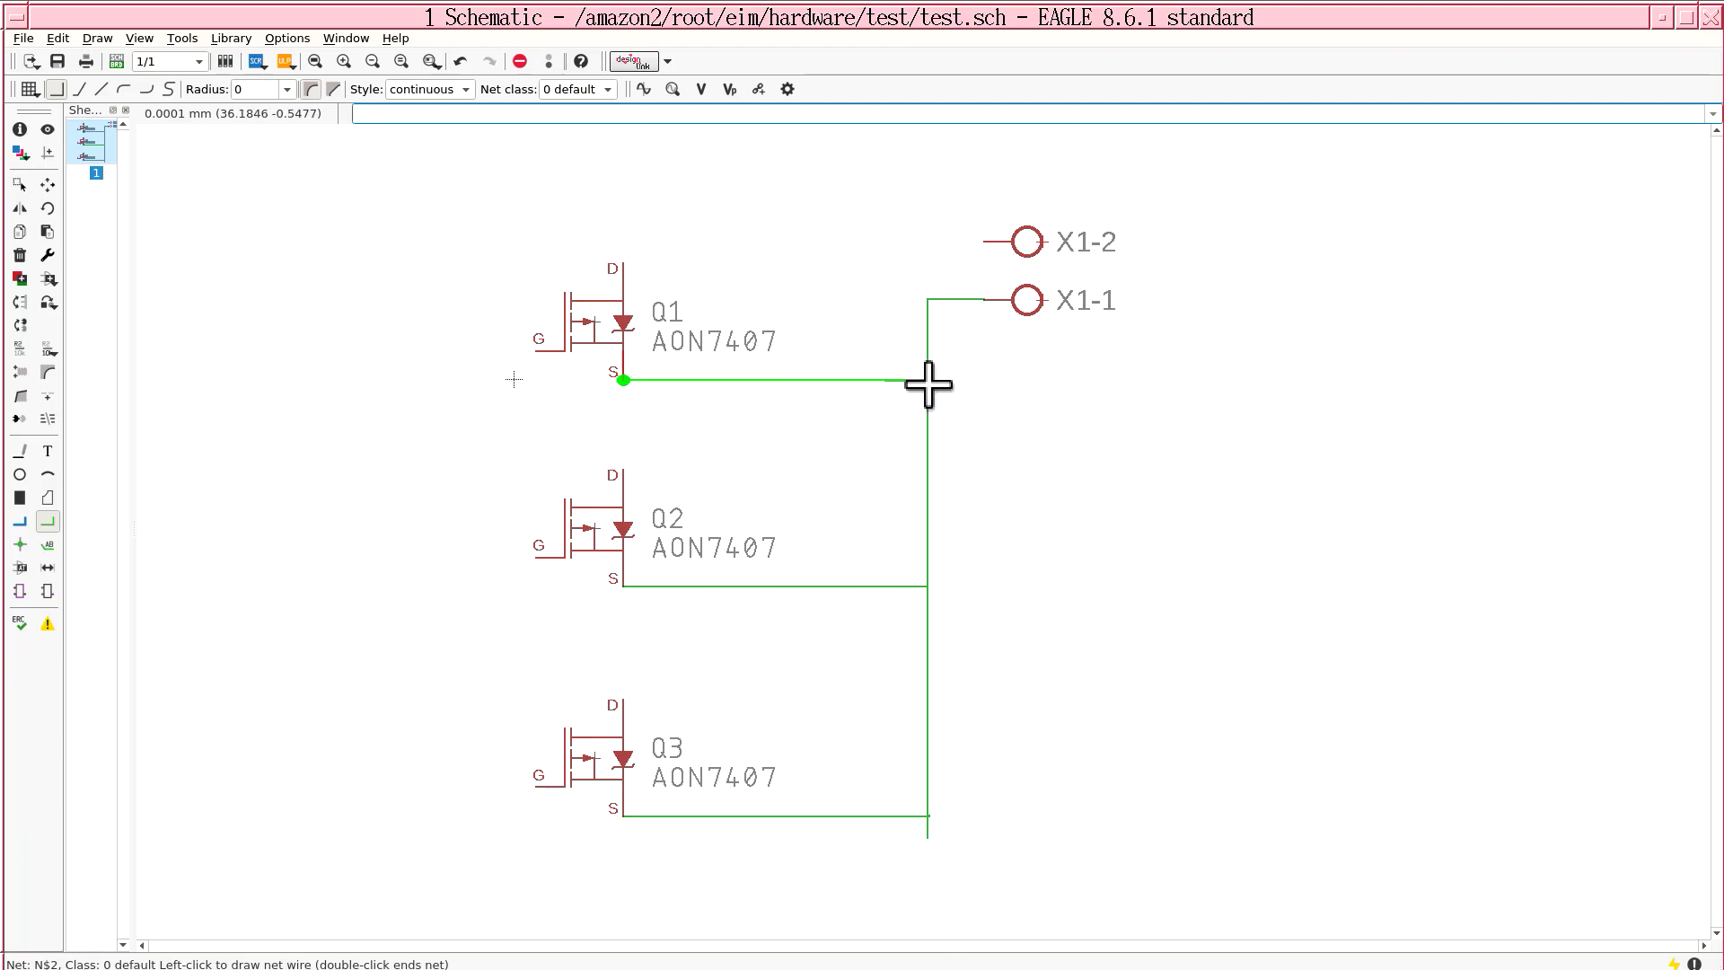
{"action": "left_click", "coordinate": [926, 298]}
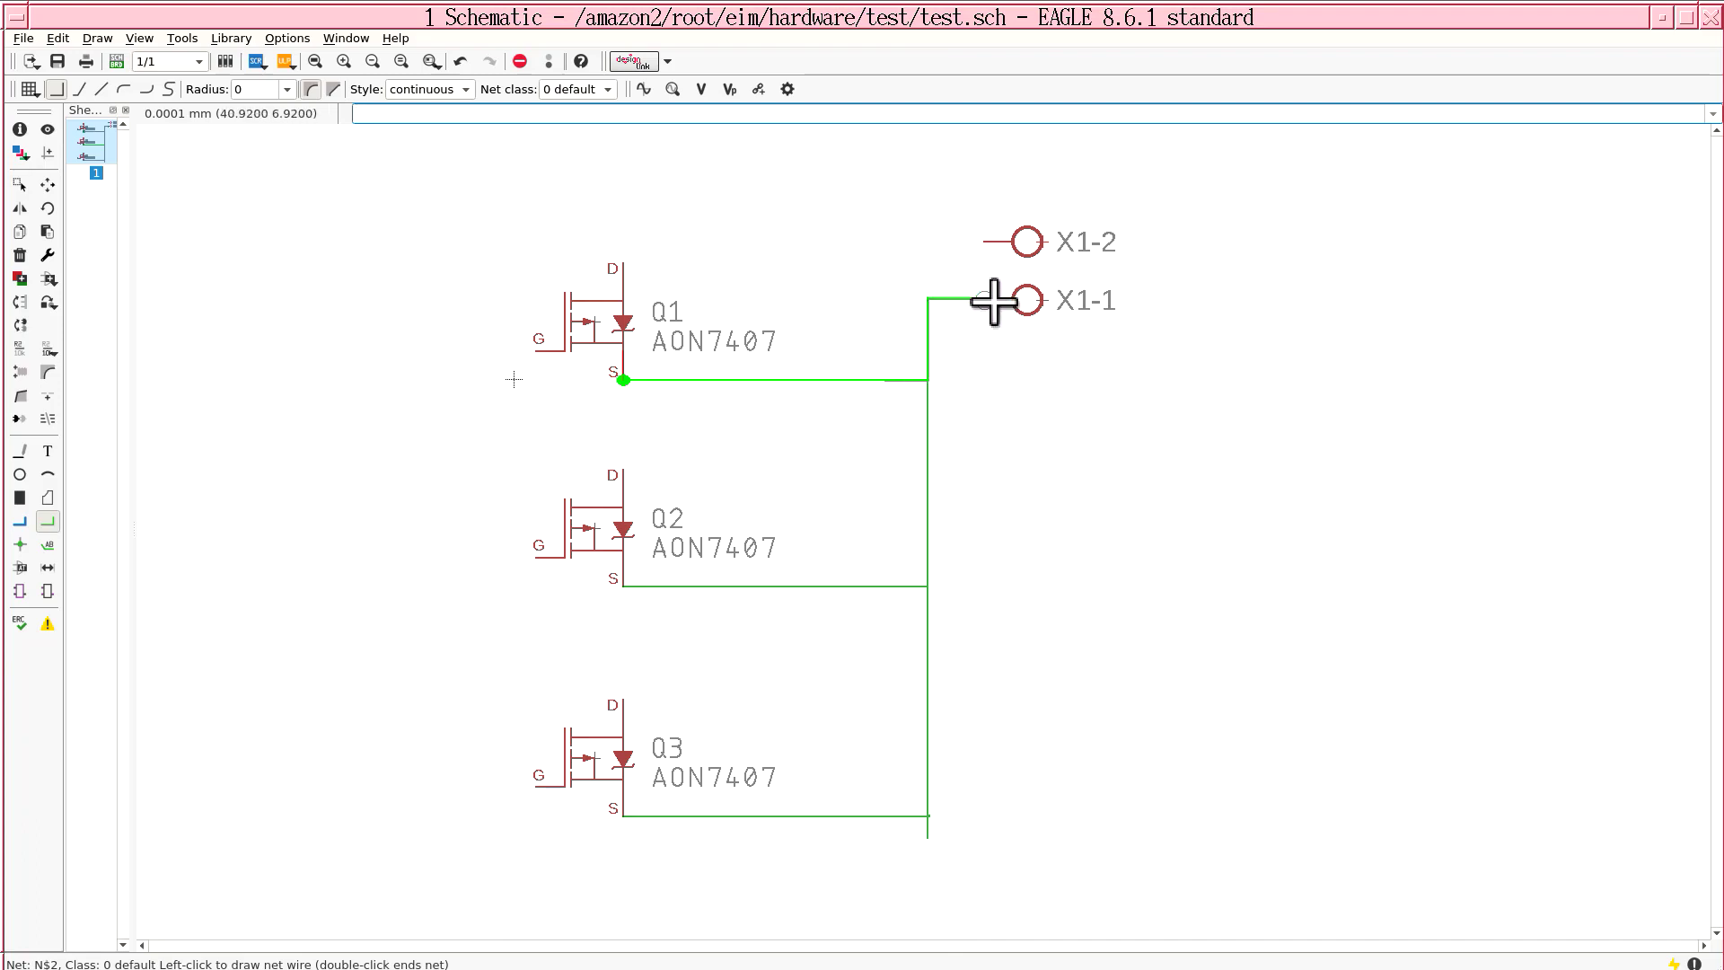
{"action": "left_click", "coordinate": [988, 299]}
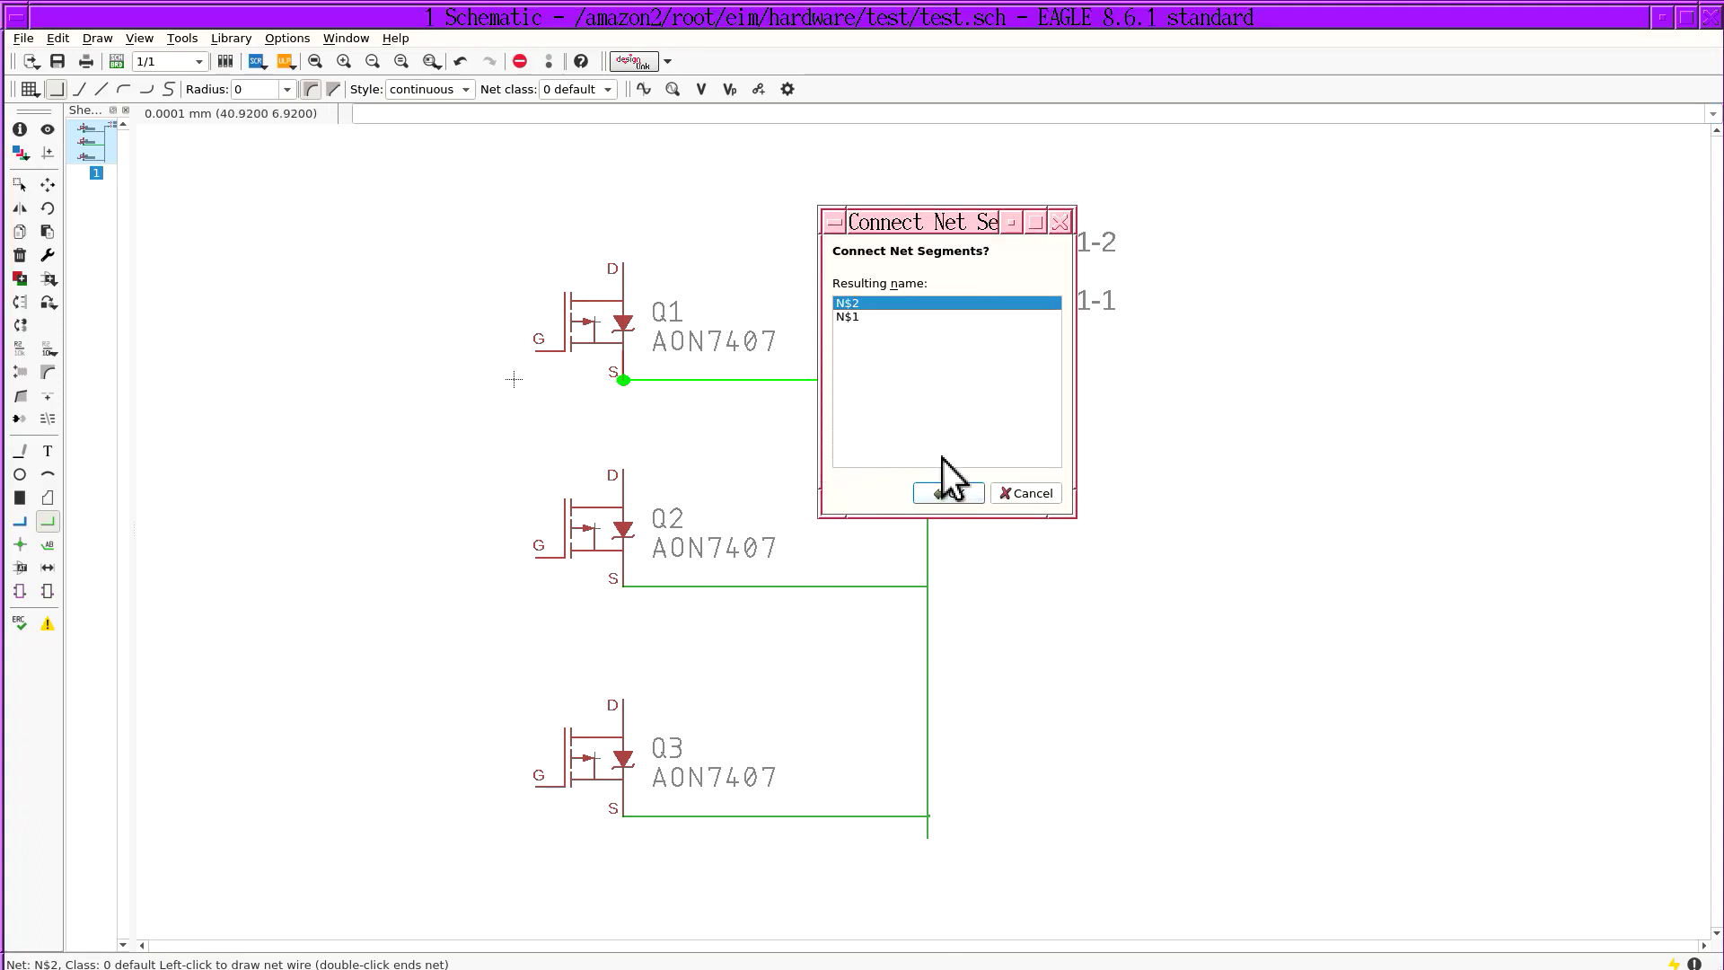
{"action": "left_click", "coordinate": [947, 496]}
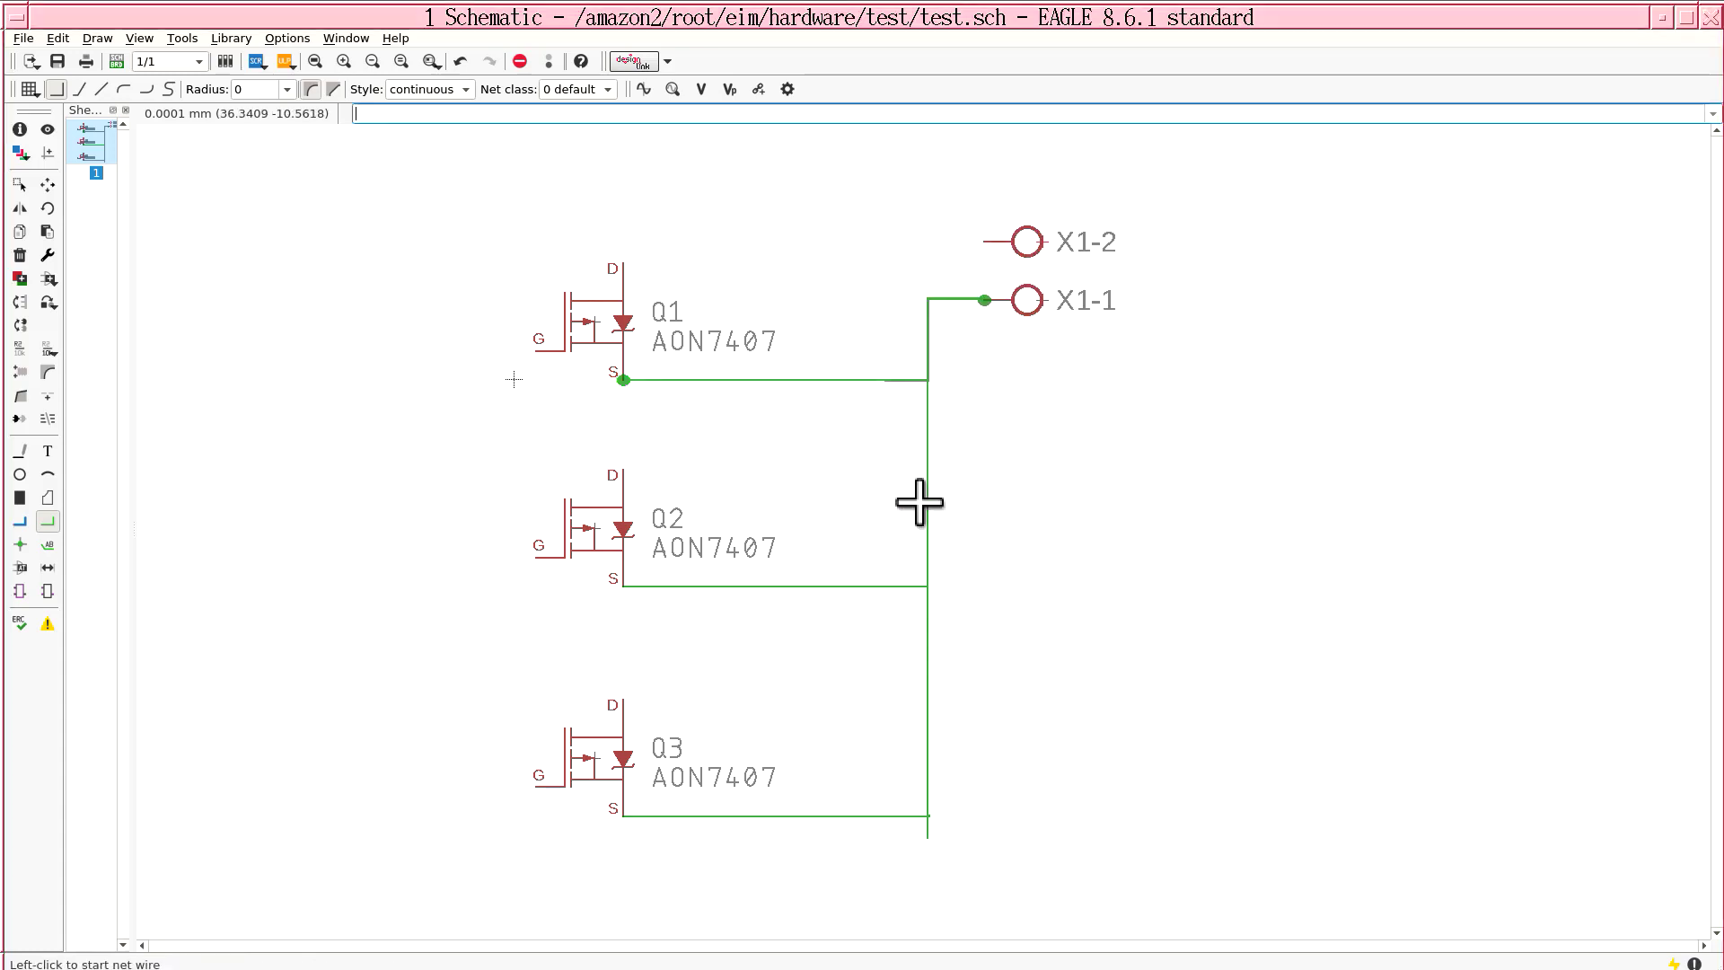
Undo the last group move and remove the duplicate segment overlapping Q1's horizontal source net
{"action": "key", "text": "Escape"}
{"action": "key", "text": "ctrl+z"}
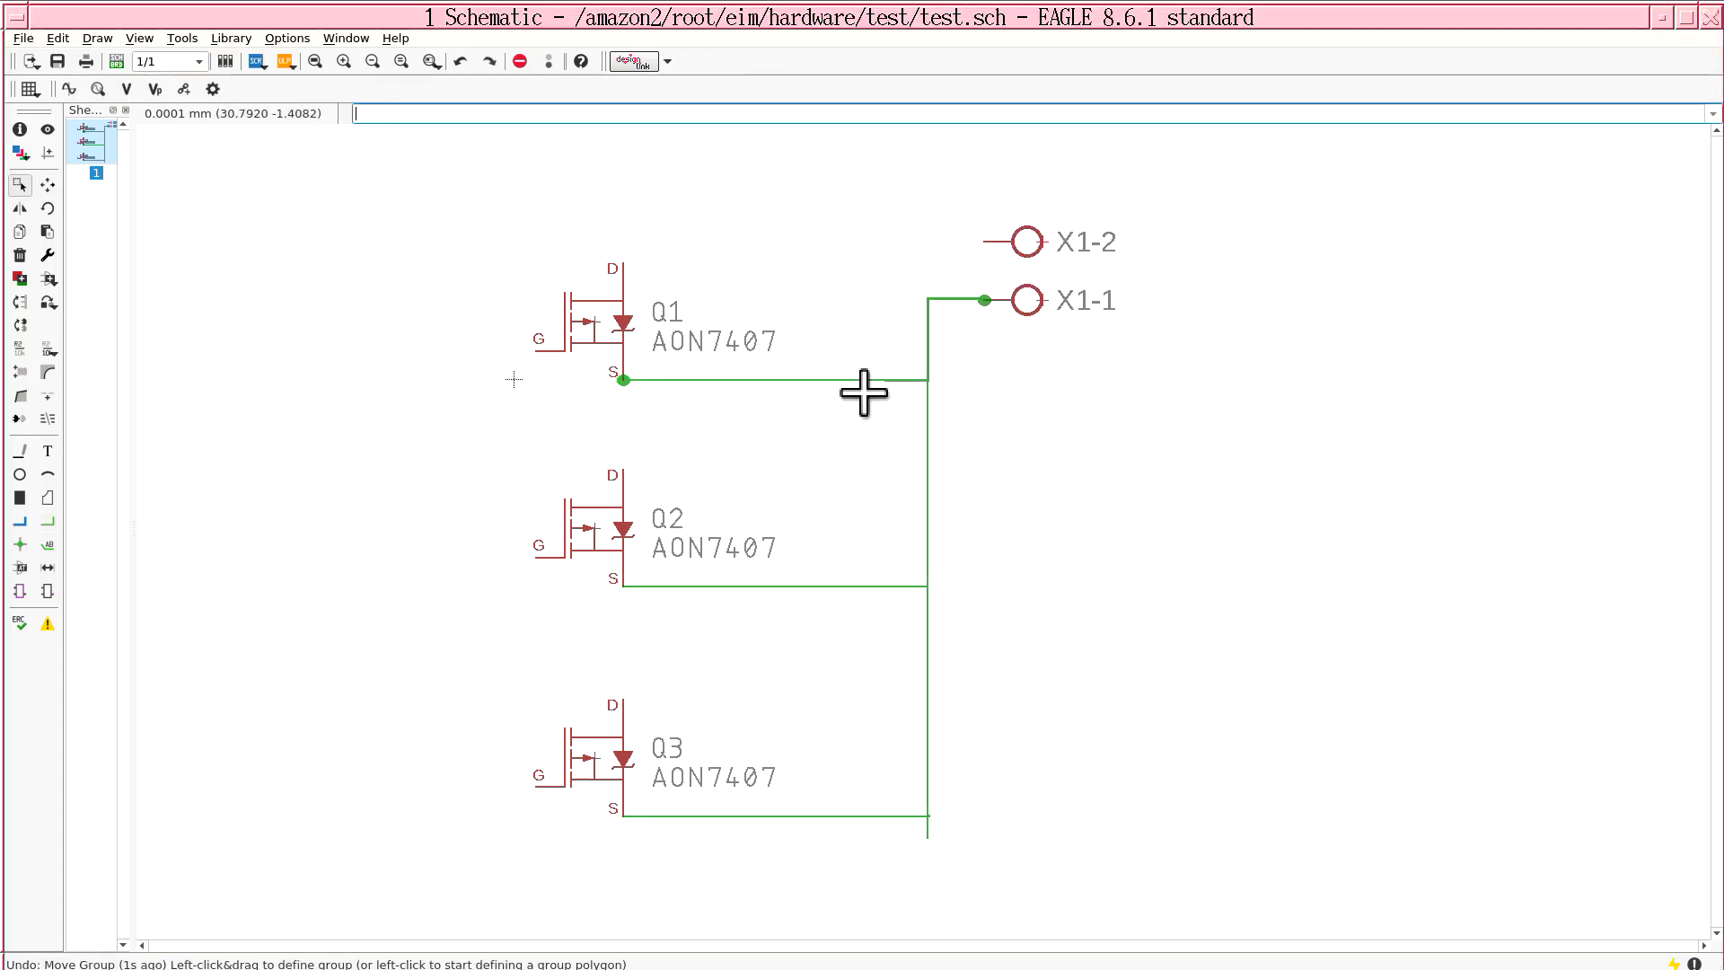
{"action": "left_click_drag", "start_coordinate": [863, 382], "coordinate": [823, 437]}
{"action": "left_click", "coordinate": [837, 449]}
{"action": "key", "text": "Escape"}
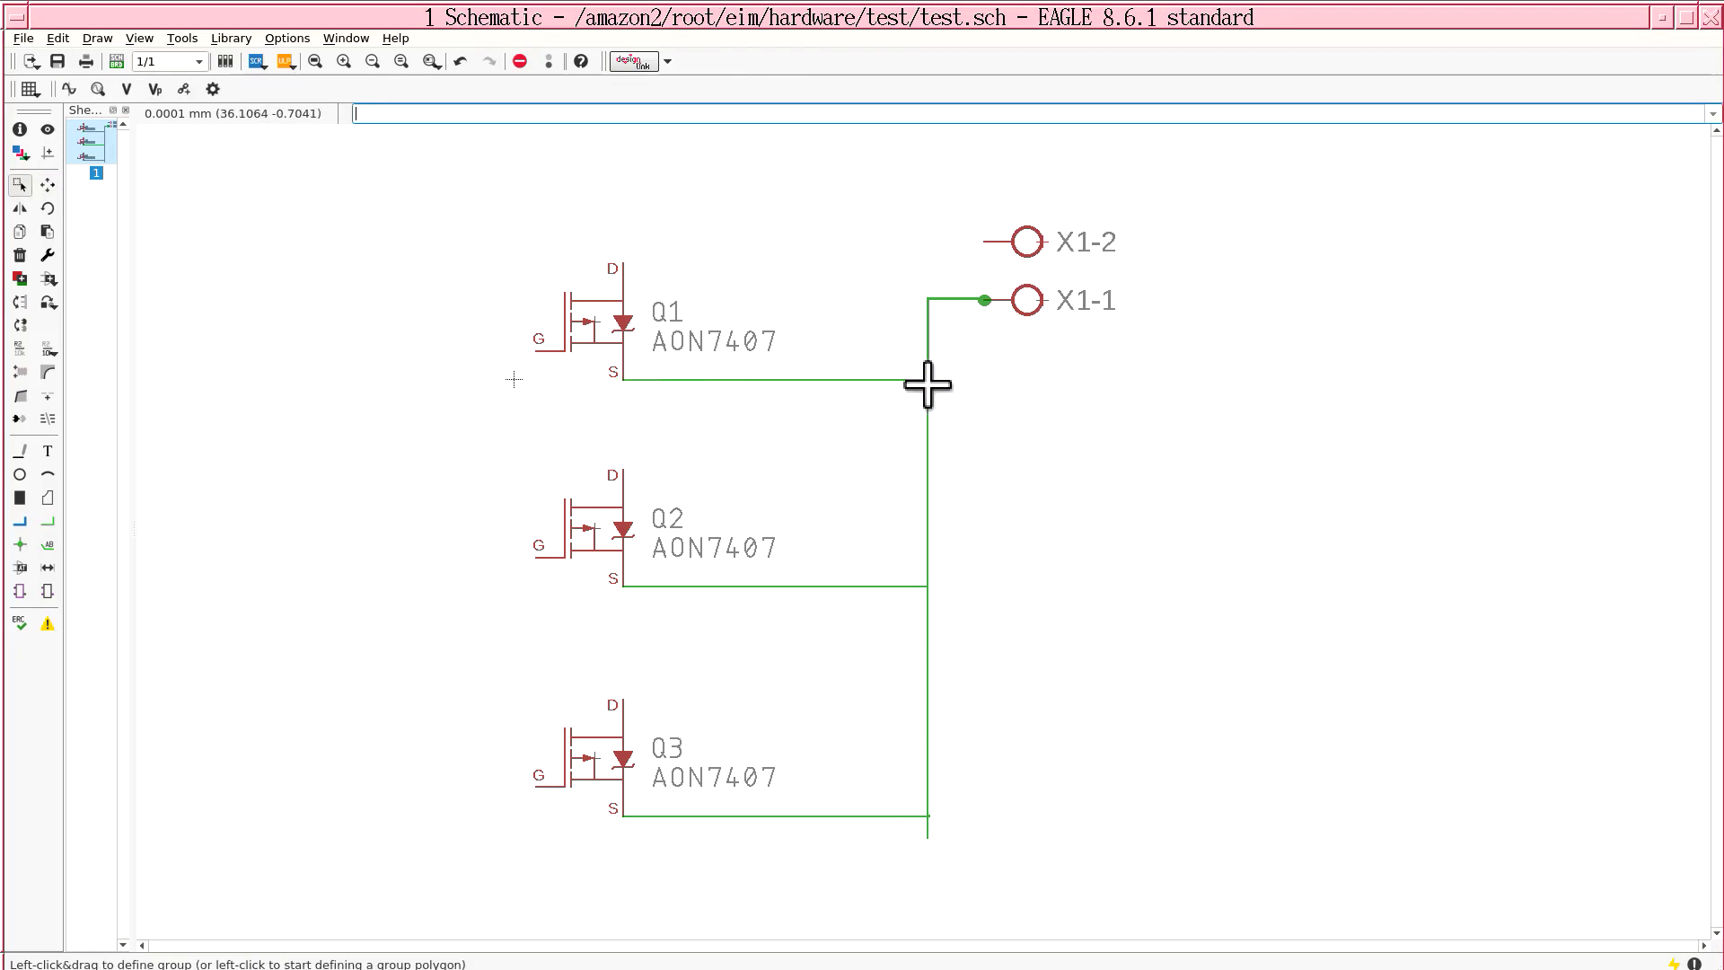
Try again to place a junction at the meeting point of Q1's source net and the redrawn X1-1 net
{"action": "scroll", "coordinate": [927, 384], "scroll_direction": "up", "scroll_amount": 4}
{"action": "scroll", "coordinate": [928, 384], "scroll_direction": "down", "scroll_amount": 4}
{"action": "left_click", "coordinate": [20, 545]}
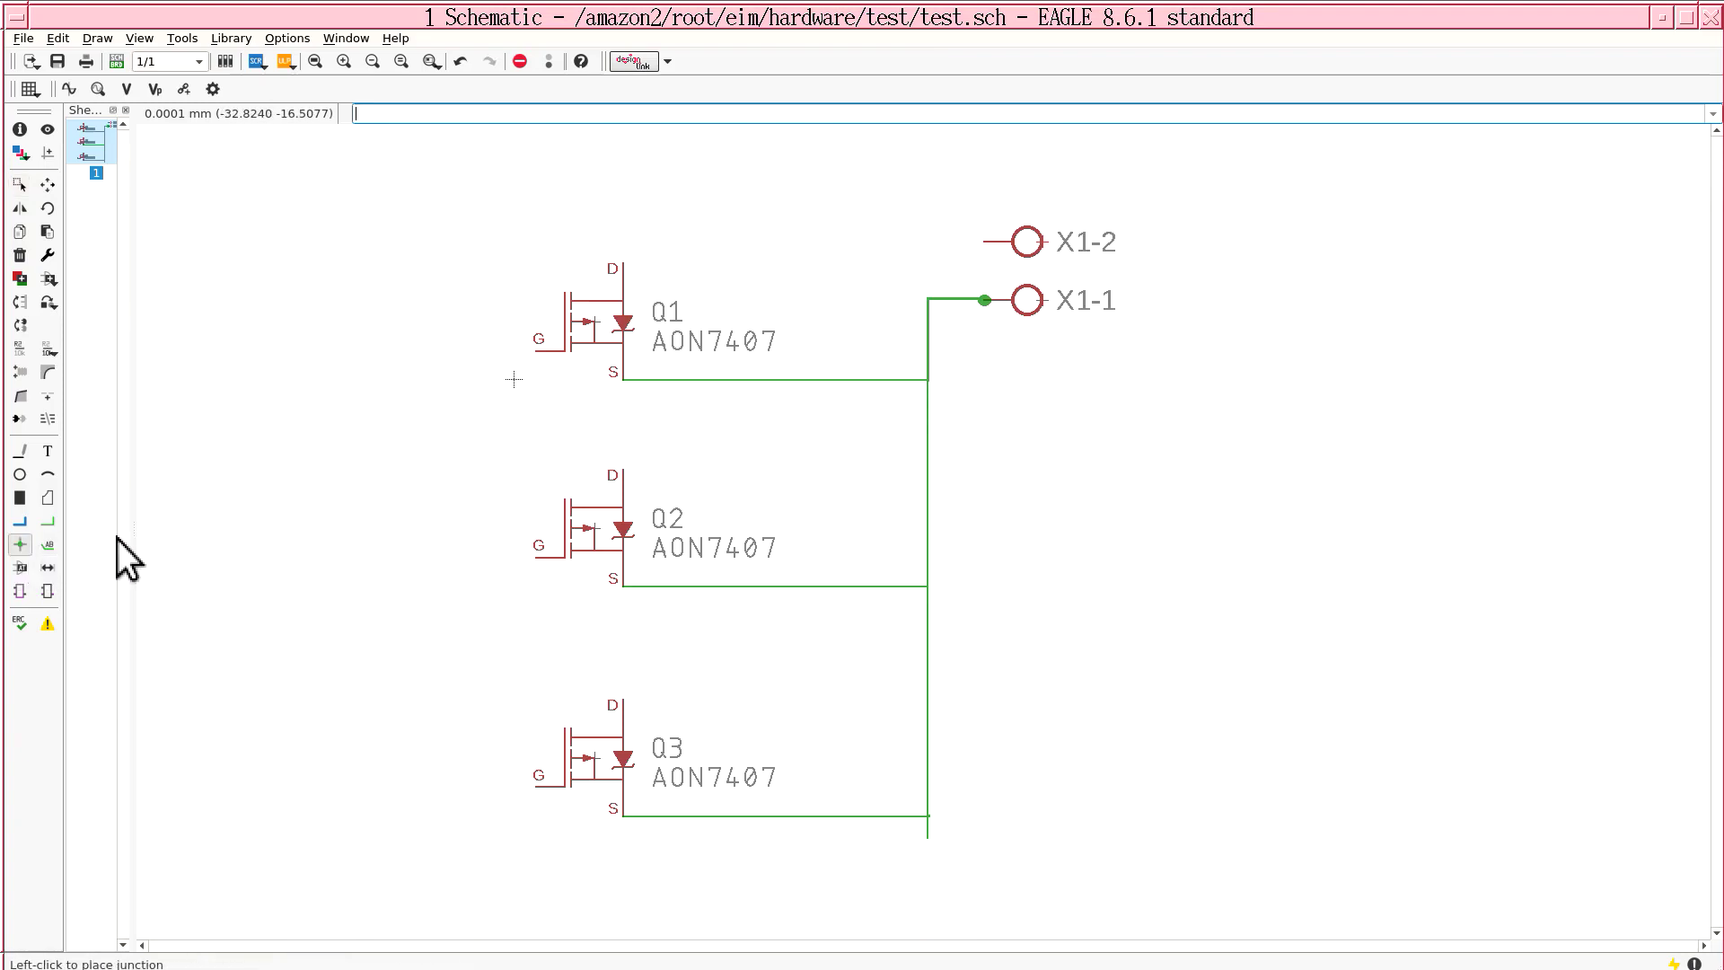
{"action": "scroll", "coordinate": [930, 386], "scroll_direction": "up", "scroll_amount": 2}
{"action": "scroll", "coordinate": [930, 386], "scroll_direction": "up", "scroll_amount": 10}
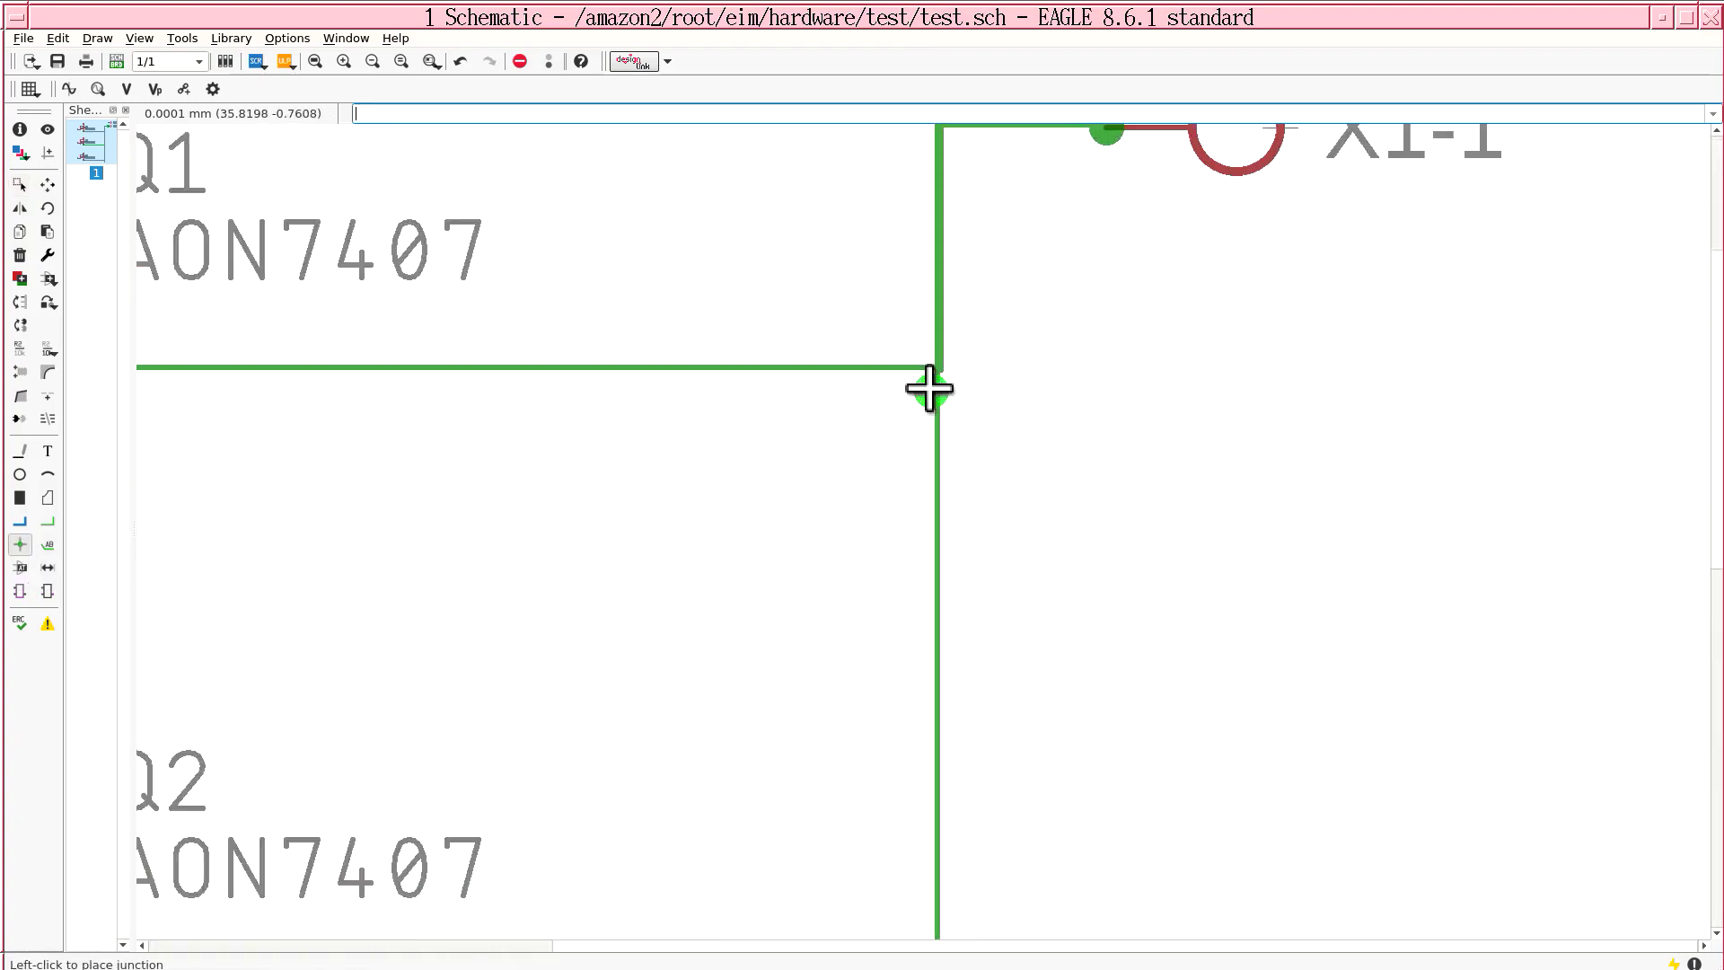
{"action": "left_click", "coordinate": [941, 351]}
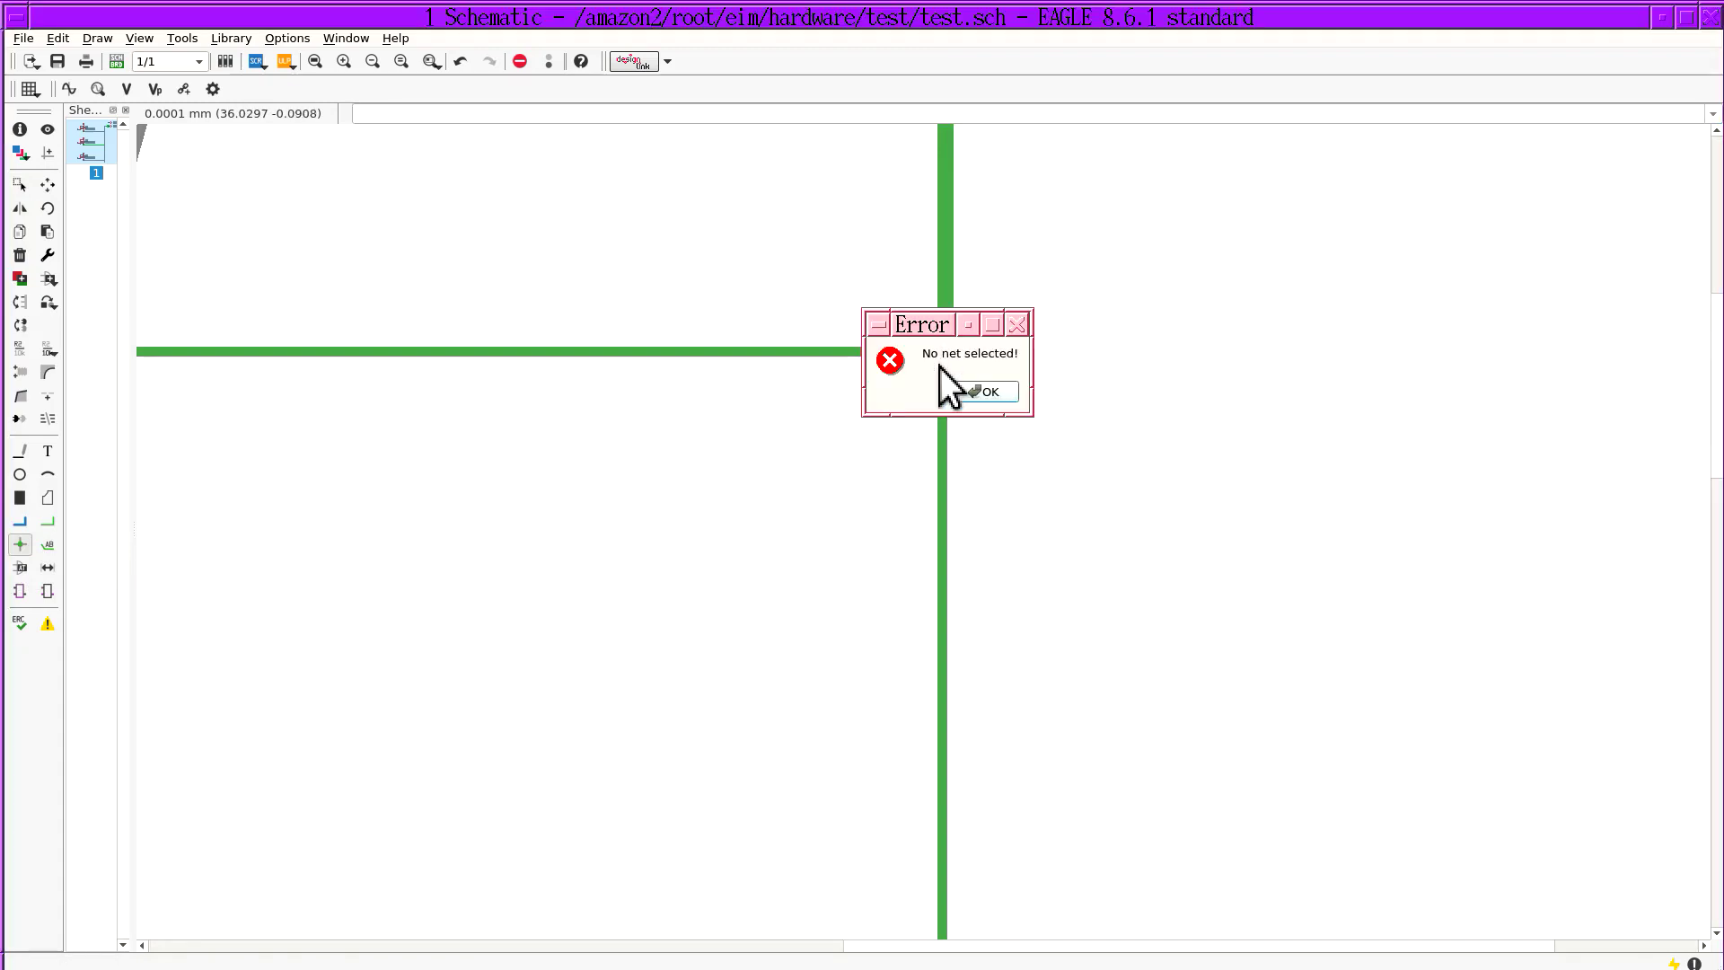
{"action": "left_click", "coordinate": [957, 394]}
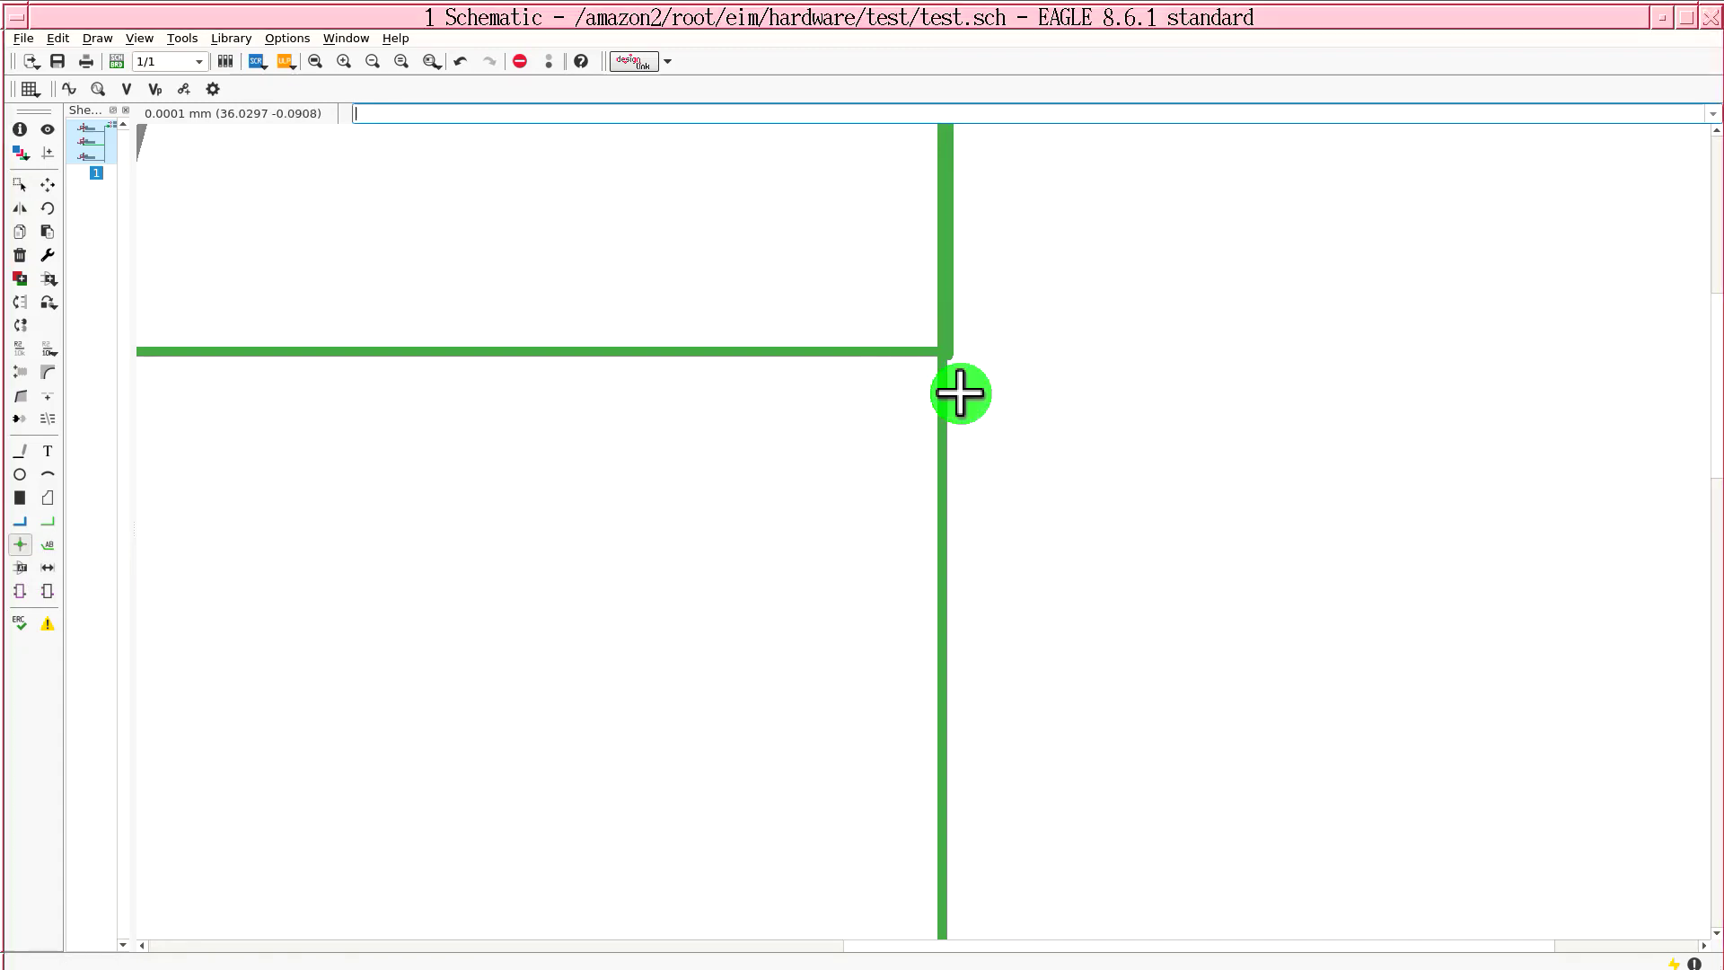
{"action": "left_click", "coordinate": [940, 350]}
{"action": "left_click", "coordinate": [953, 389]}
{"action": "left_click", "coordinate": [938, 354]}
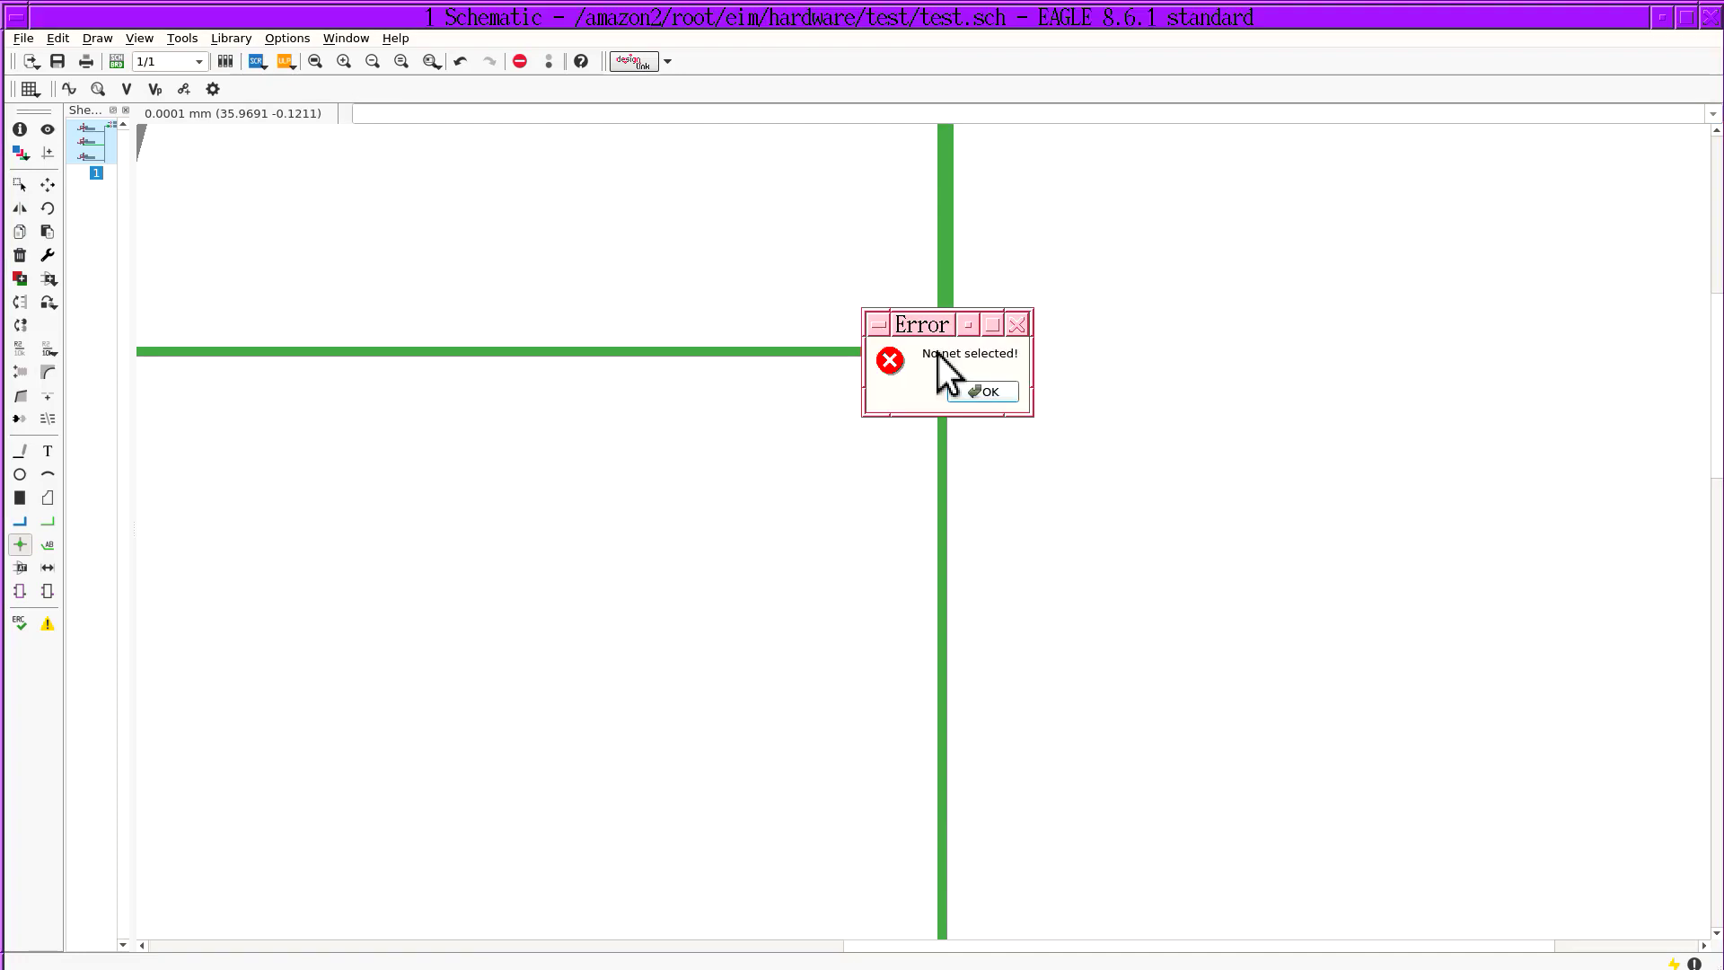
{"action": "key", "text": "Escape"}
{"action": "key", "text": "Escape"}
{"action": "scroll", "coordinate": [889, 359], "scroll_direction": "down", "scroll_amount": 10}
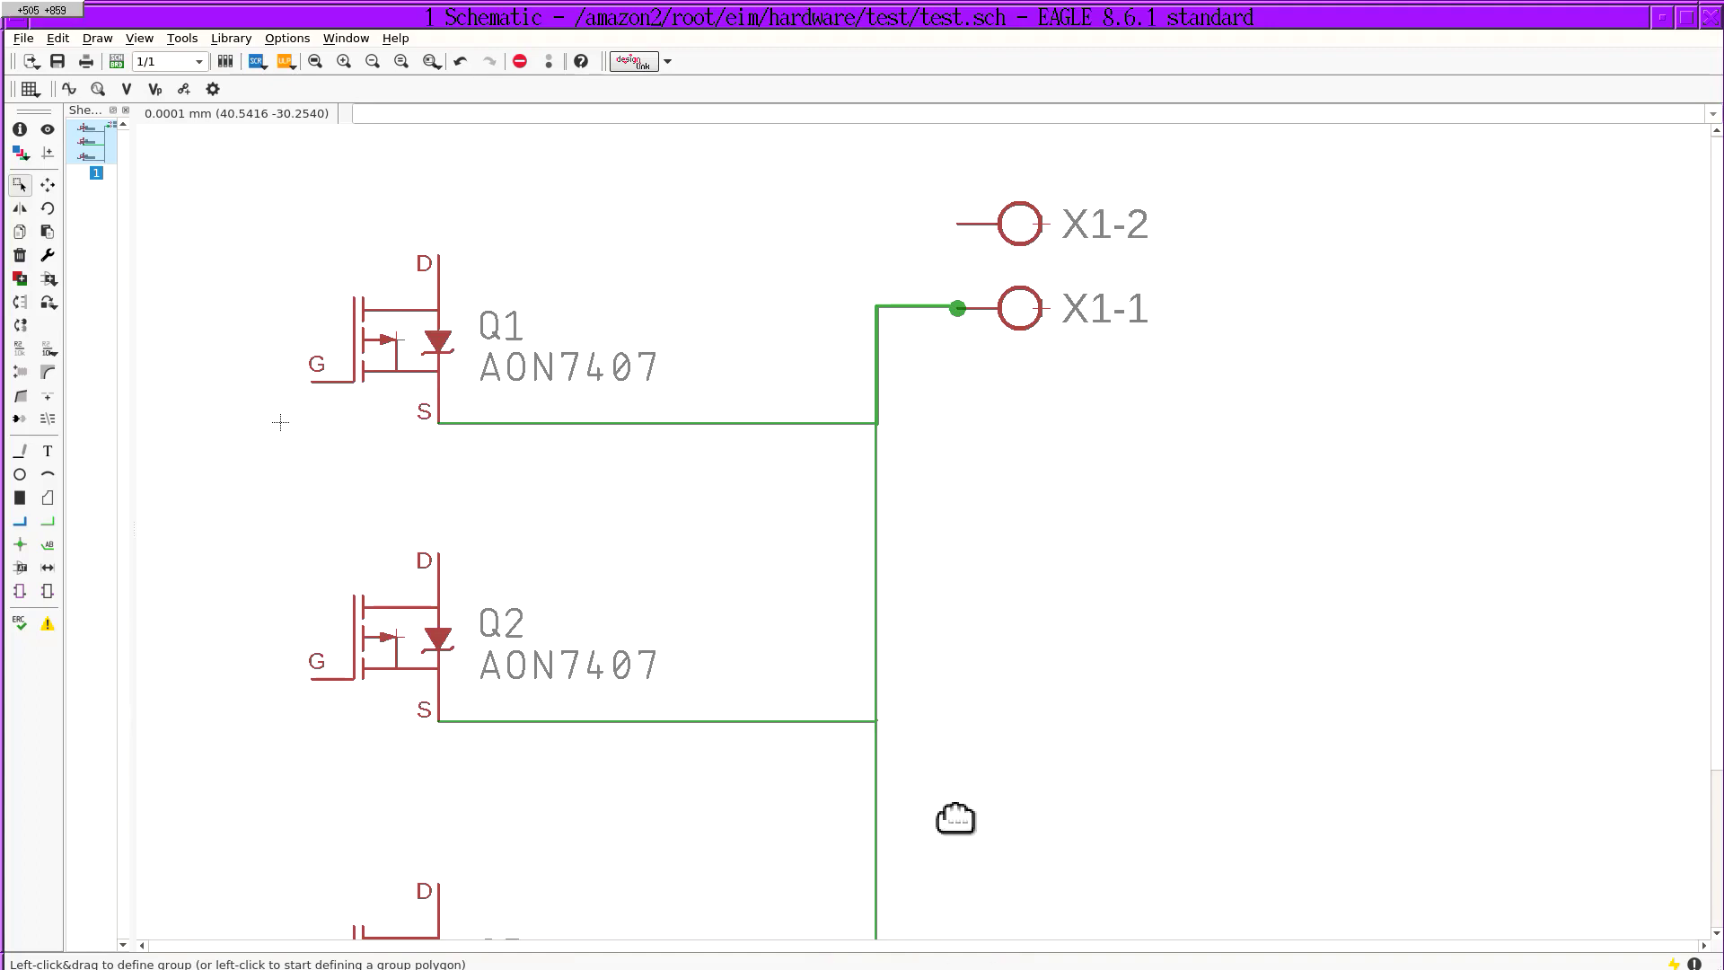
Read the element14 thread "No net selected!" in the browser for advice on connecting nets, and return to the EAGLE schematic
{"action": "left_click", "coordinate": [997, 968]}
{"action": "left_click_drag", "start_coordinate": [997, 969], "coordinate": [987, 302], "text": "alt"}
{"action": "scroll", "coordinate": [978, 374], "scroll_direction": "up", "scroll_amount": 6}
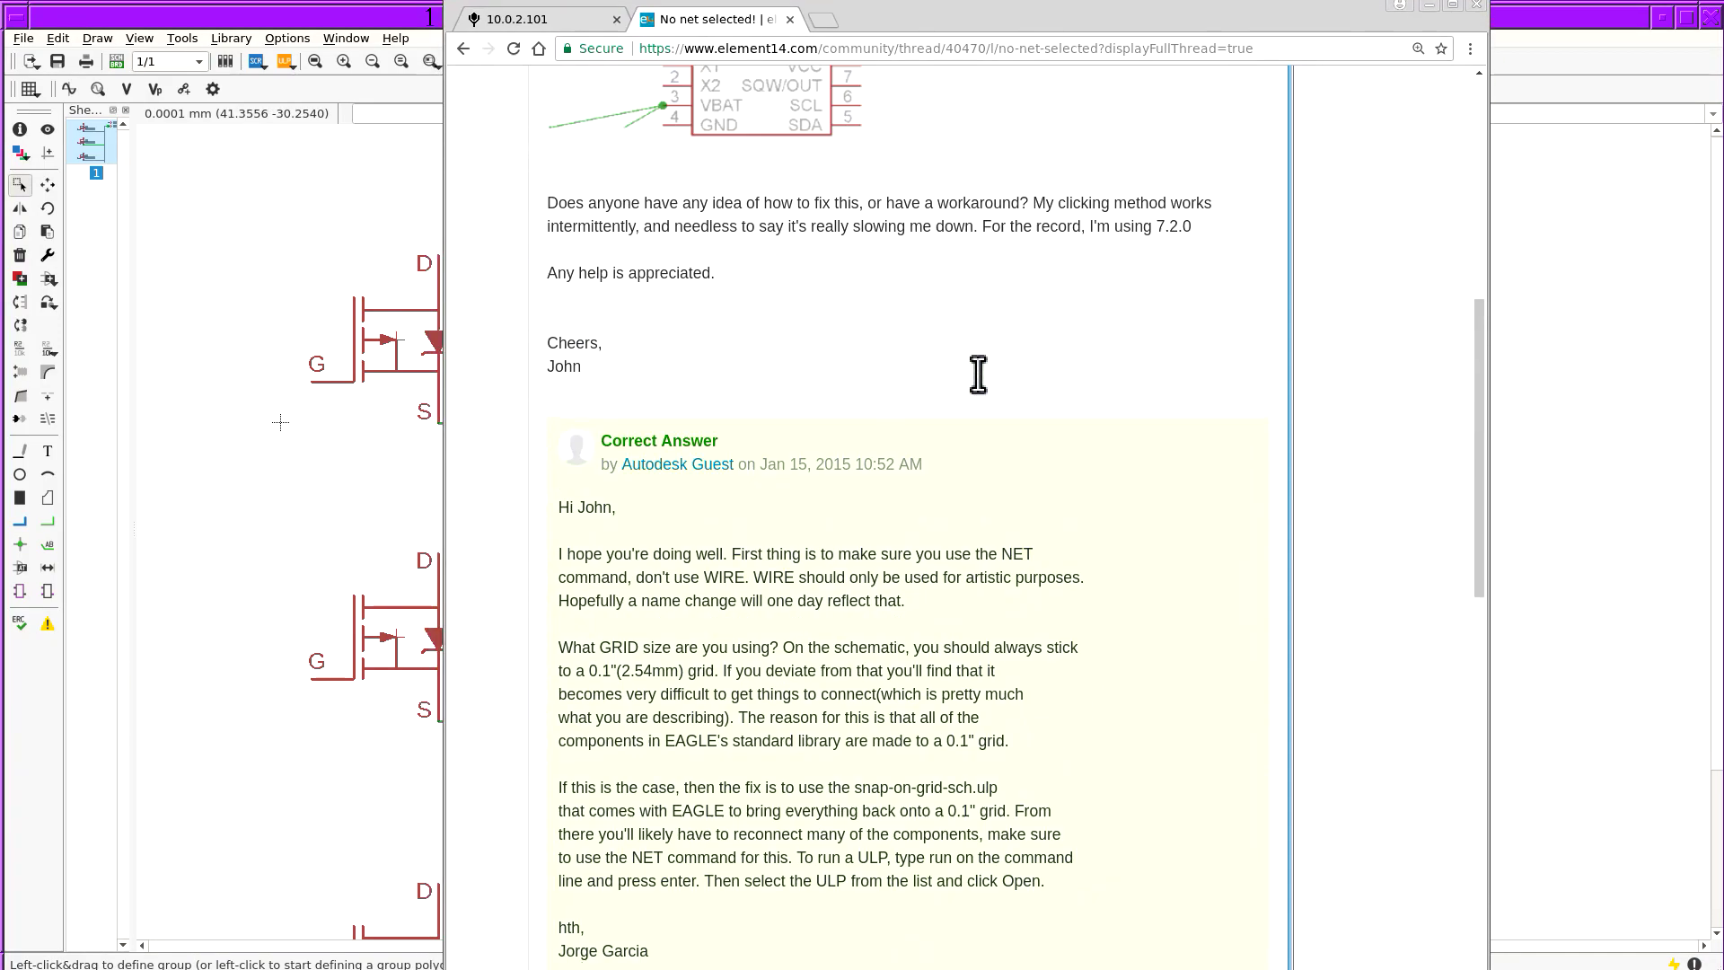
{"action": "scroll", "coordinate": [978, 374], "scroll_direction": "up", "scroll_amount": 6}
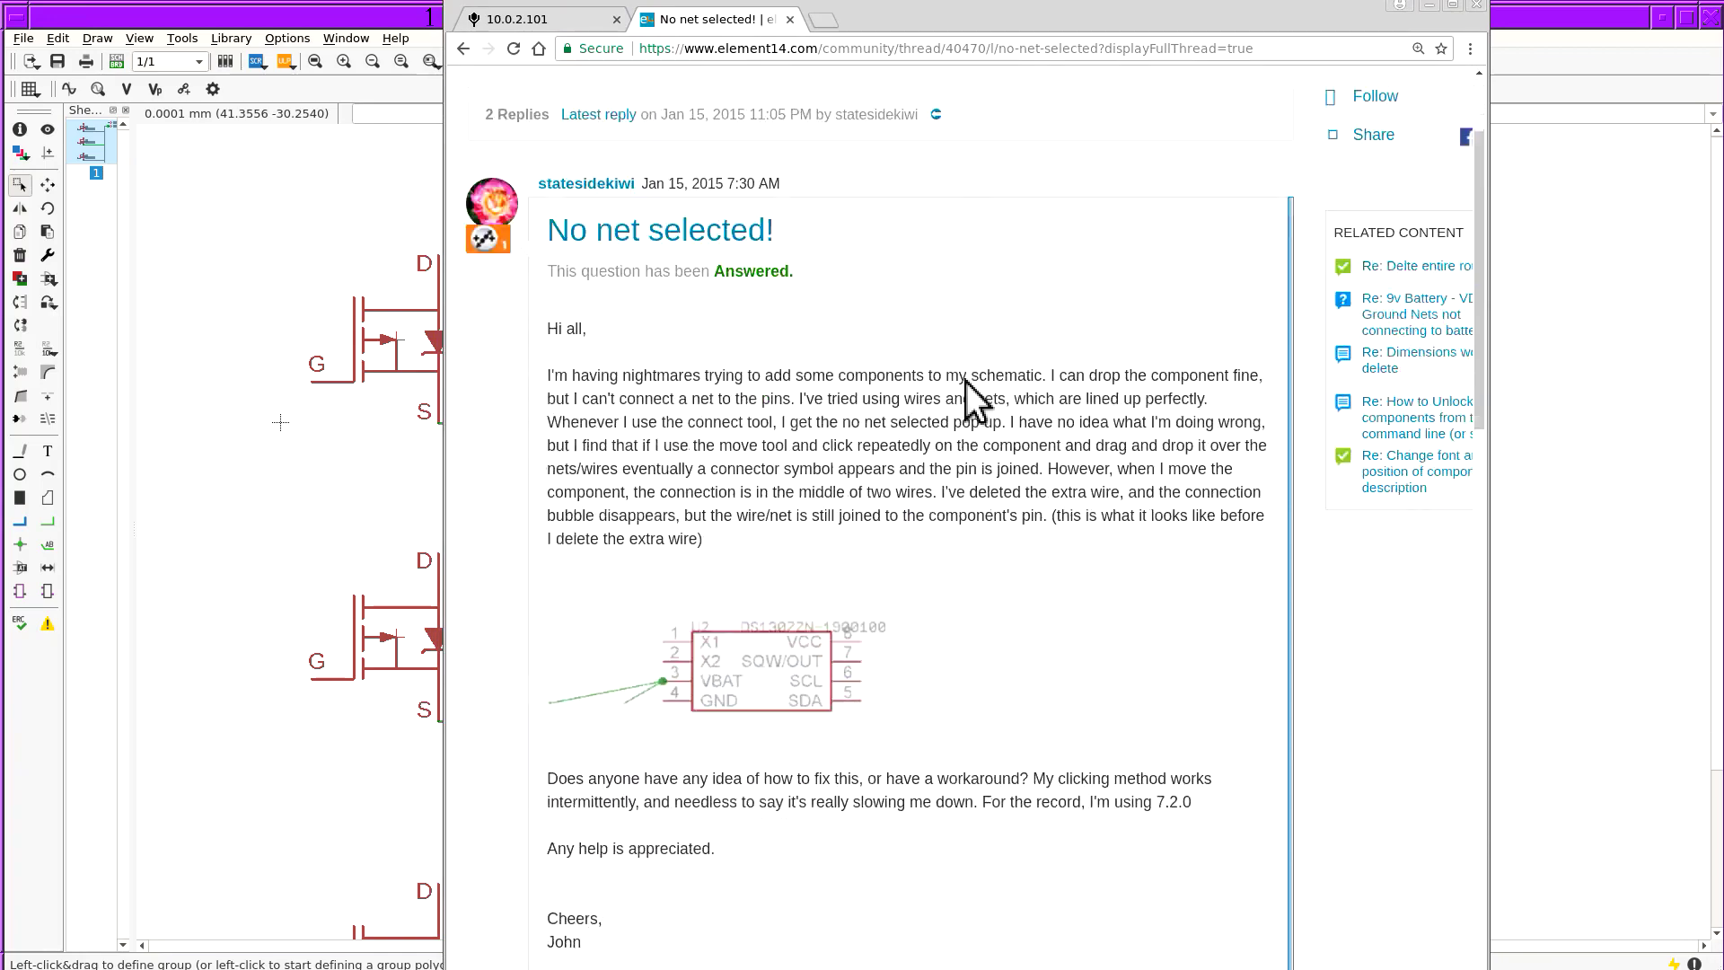
{"action": "scroll", "coordinate": [890, 384], "scroll_direction": "down", "scroll_amount": 15}
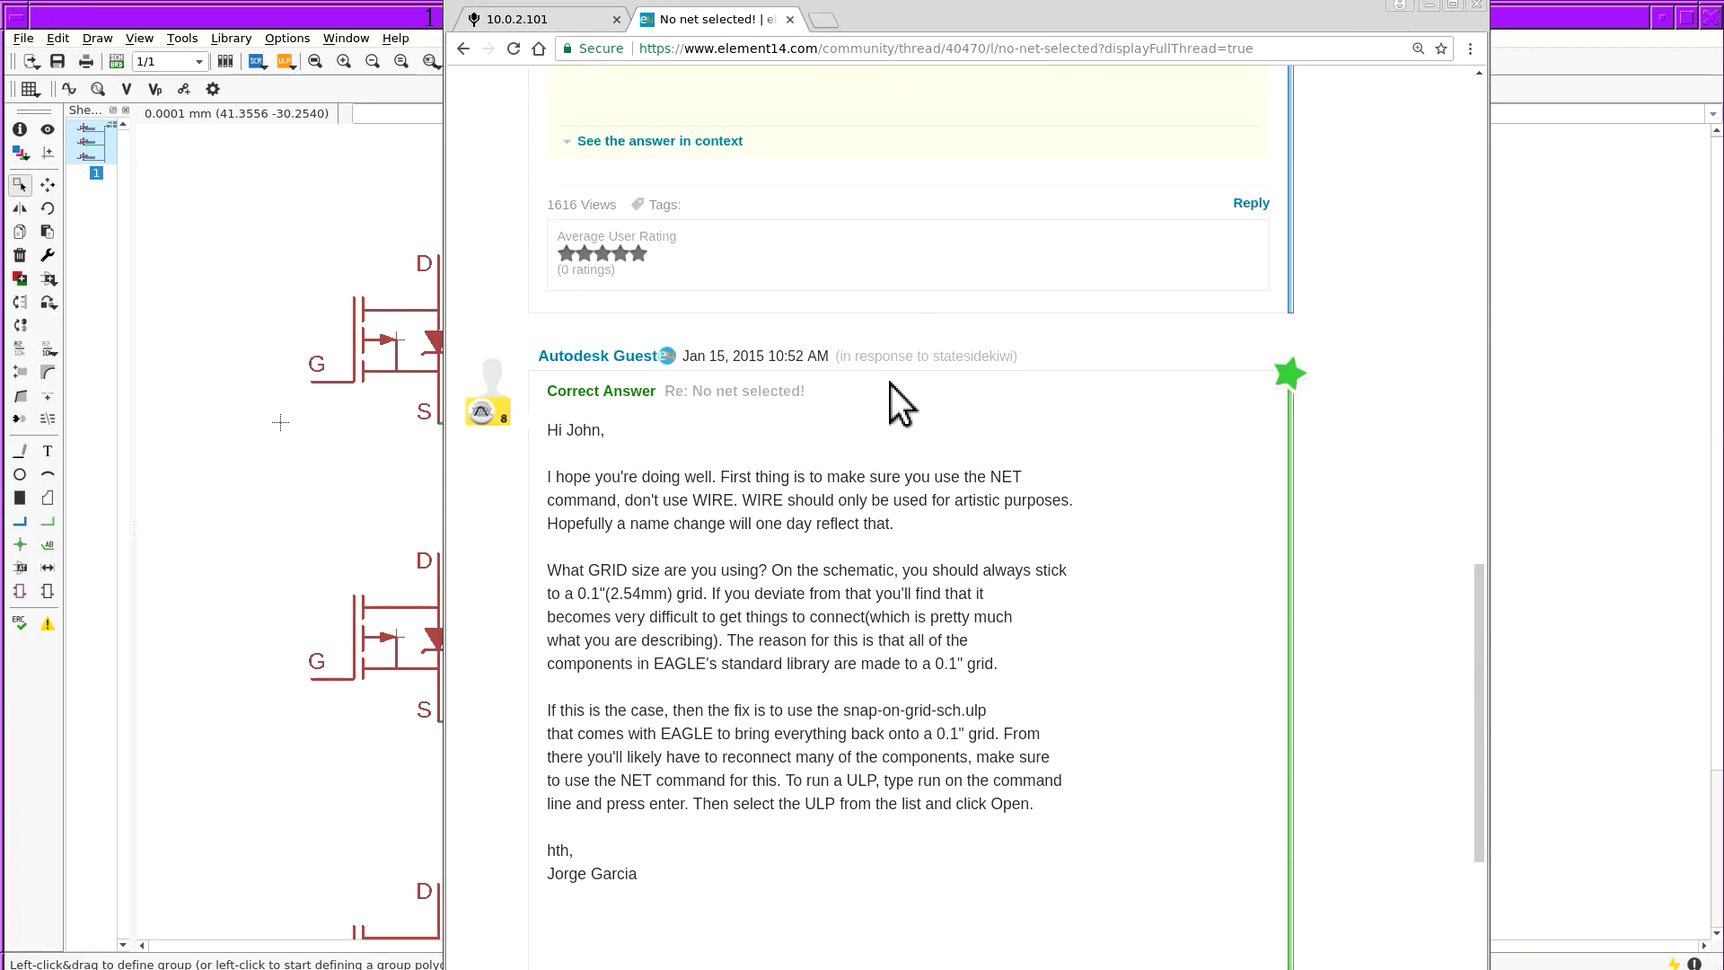
{"action": "scroll", "coordinate": [890, 384], "scroll_direction": "down", "scroll_amount": 10}
{"action": "left_click_drag", "start_coordinate": [898, 12], "coordinate": [908, 969], "text": "alt"}
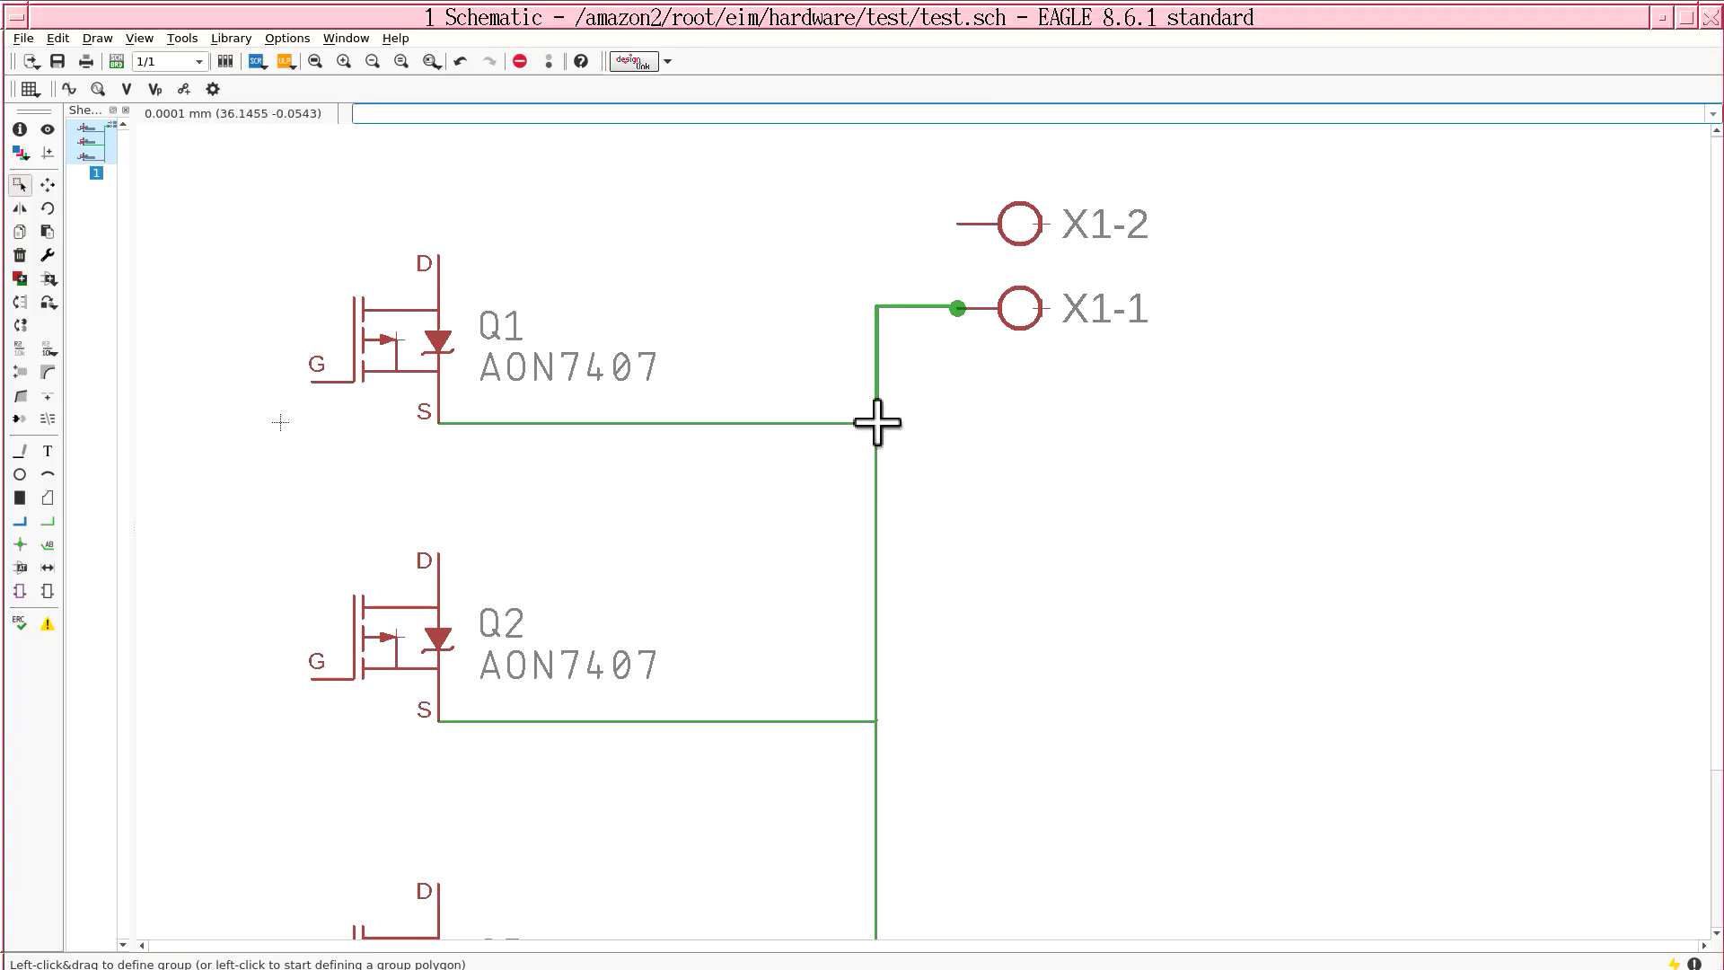
Remove the junction dot at X1-1 and reposition the overlapping nets so a junction forms where Q1's source net meets the vertical net
{"action": "left_click", "coordinate": [954, 308]}
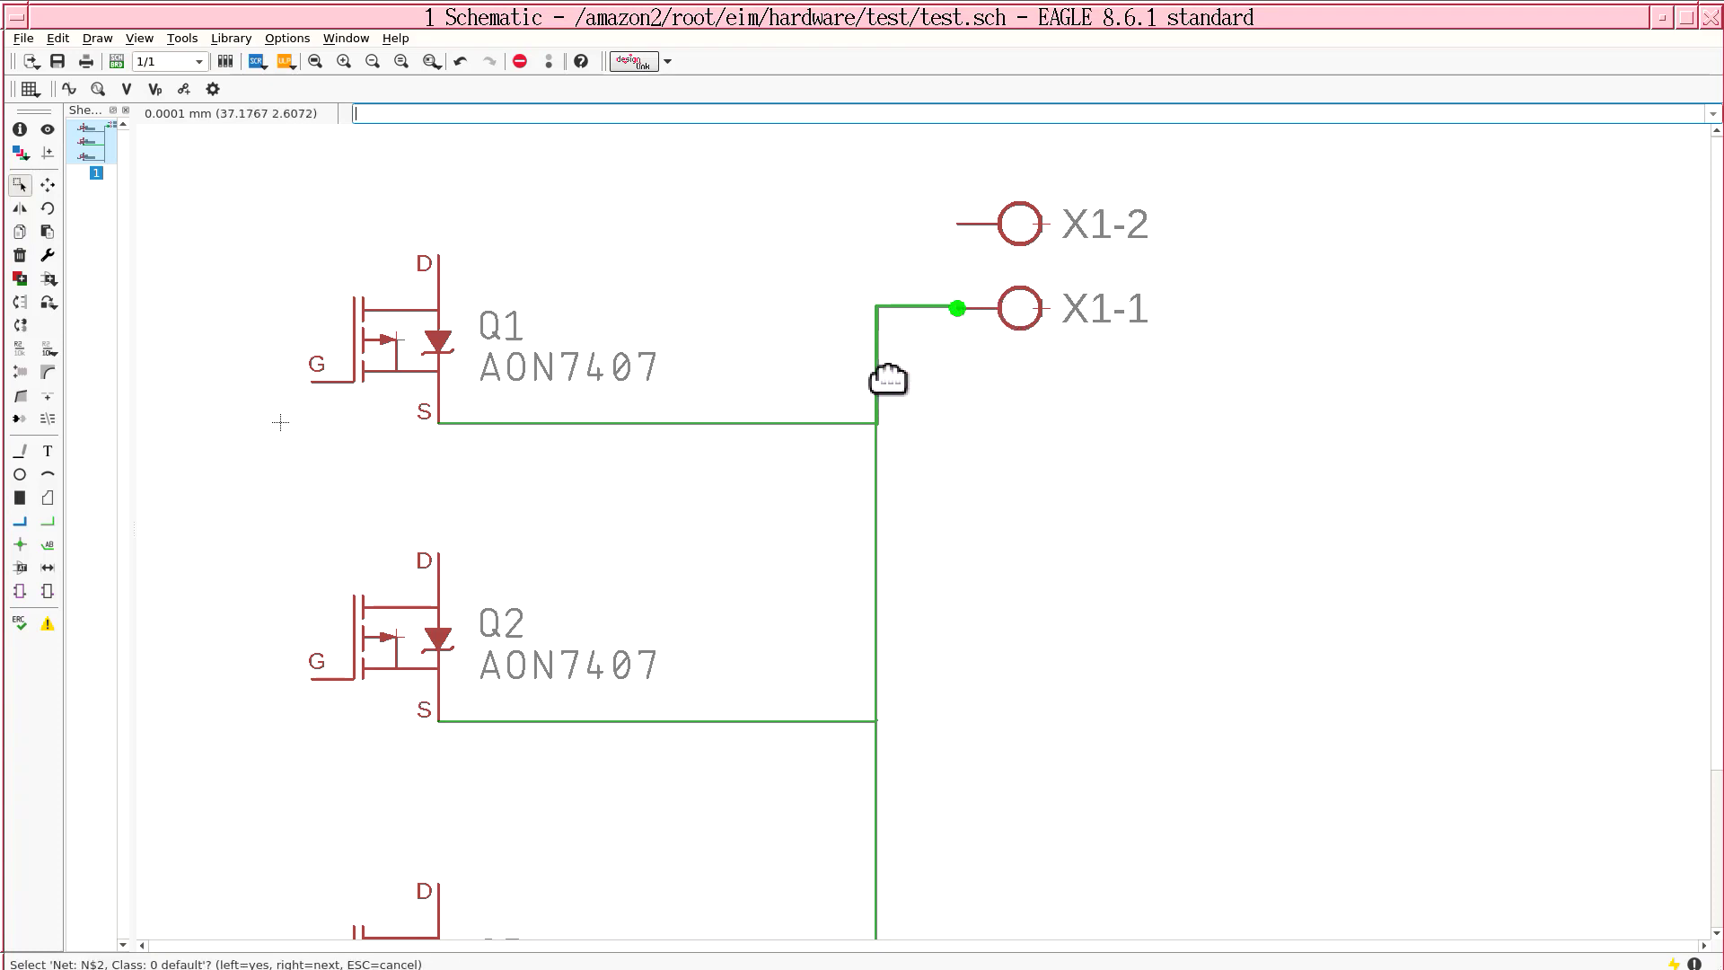
{"action": "left_click", "coordinate": [954, 309]}
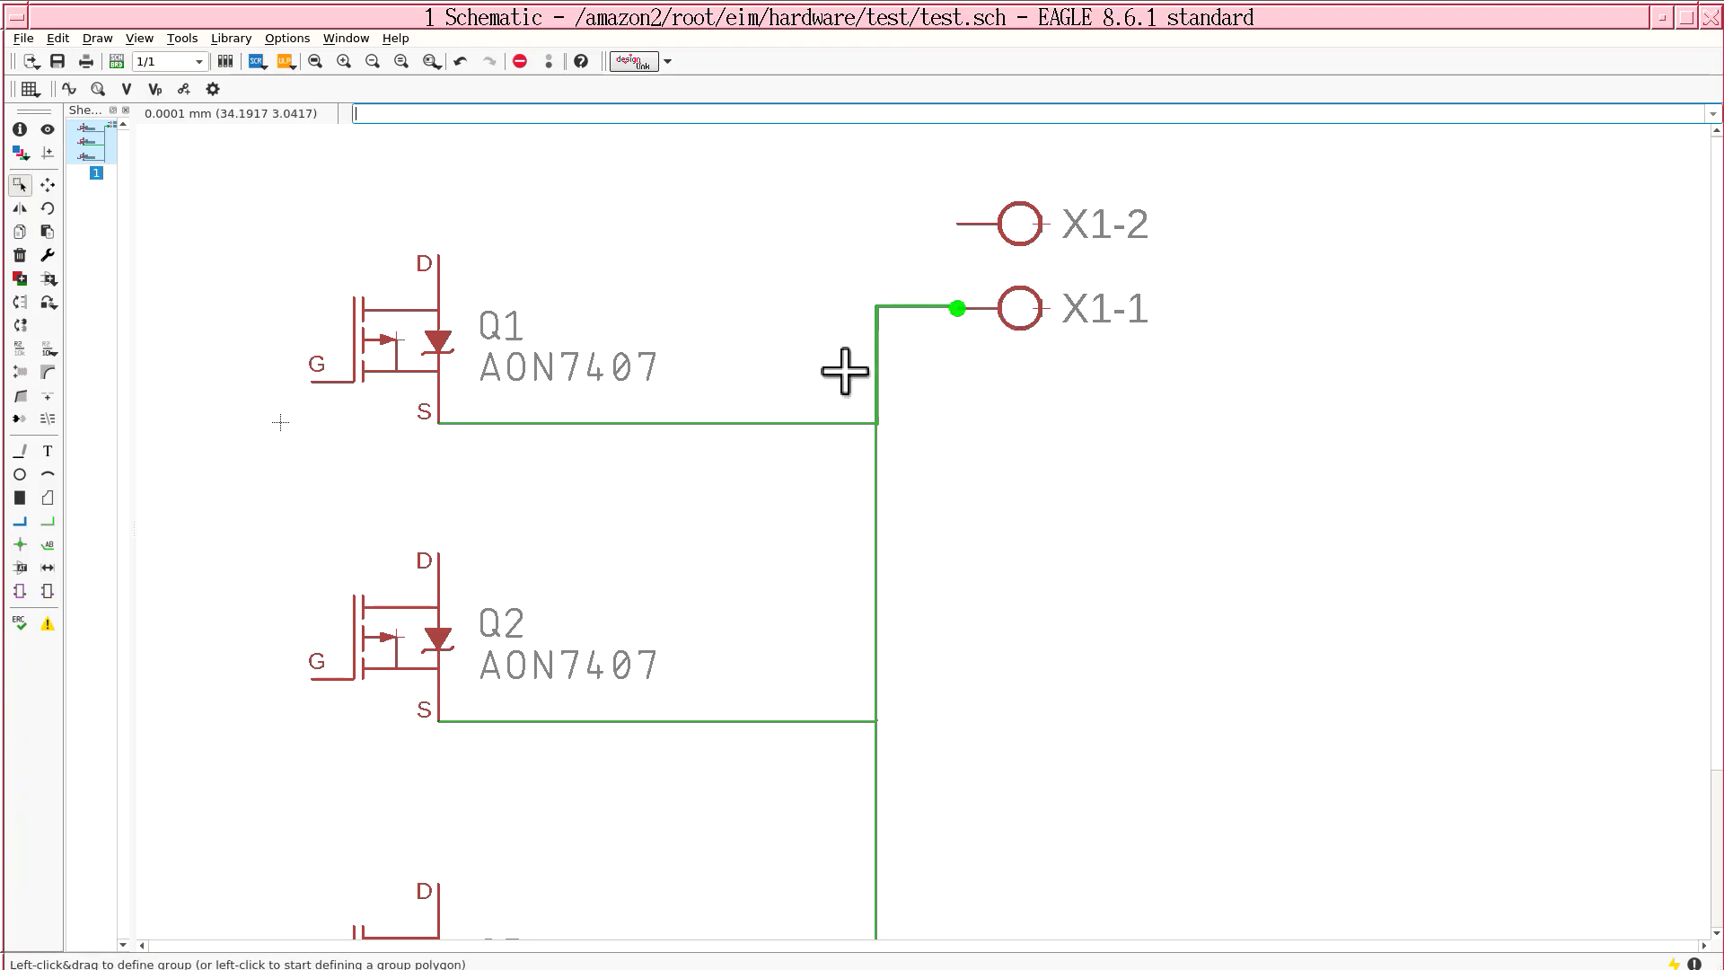
{"action": "left_click_drag", "start_coordinate": [957, 310], "coordinate": [870, 309]}
{"action": "left_click", "coordinate": [869, 309]}
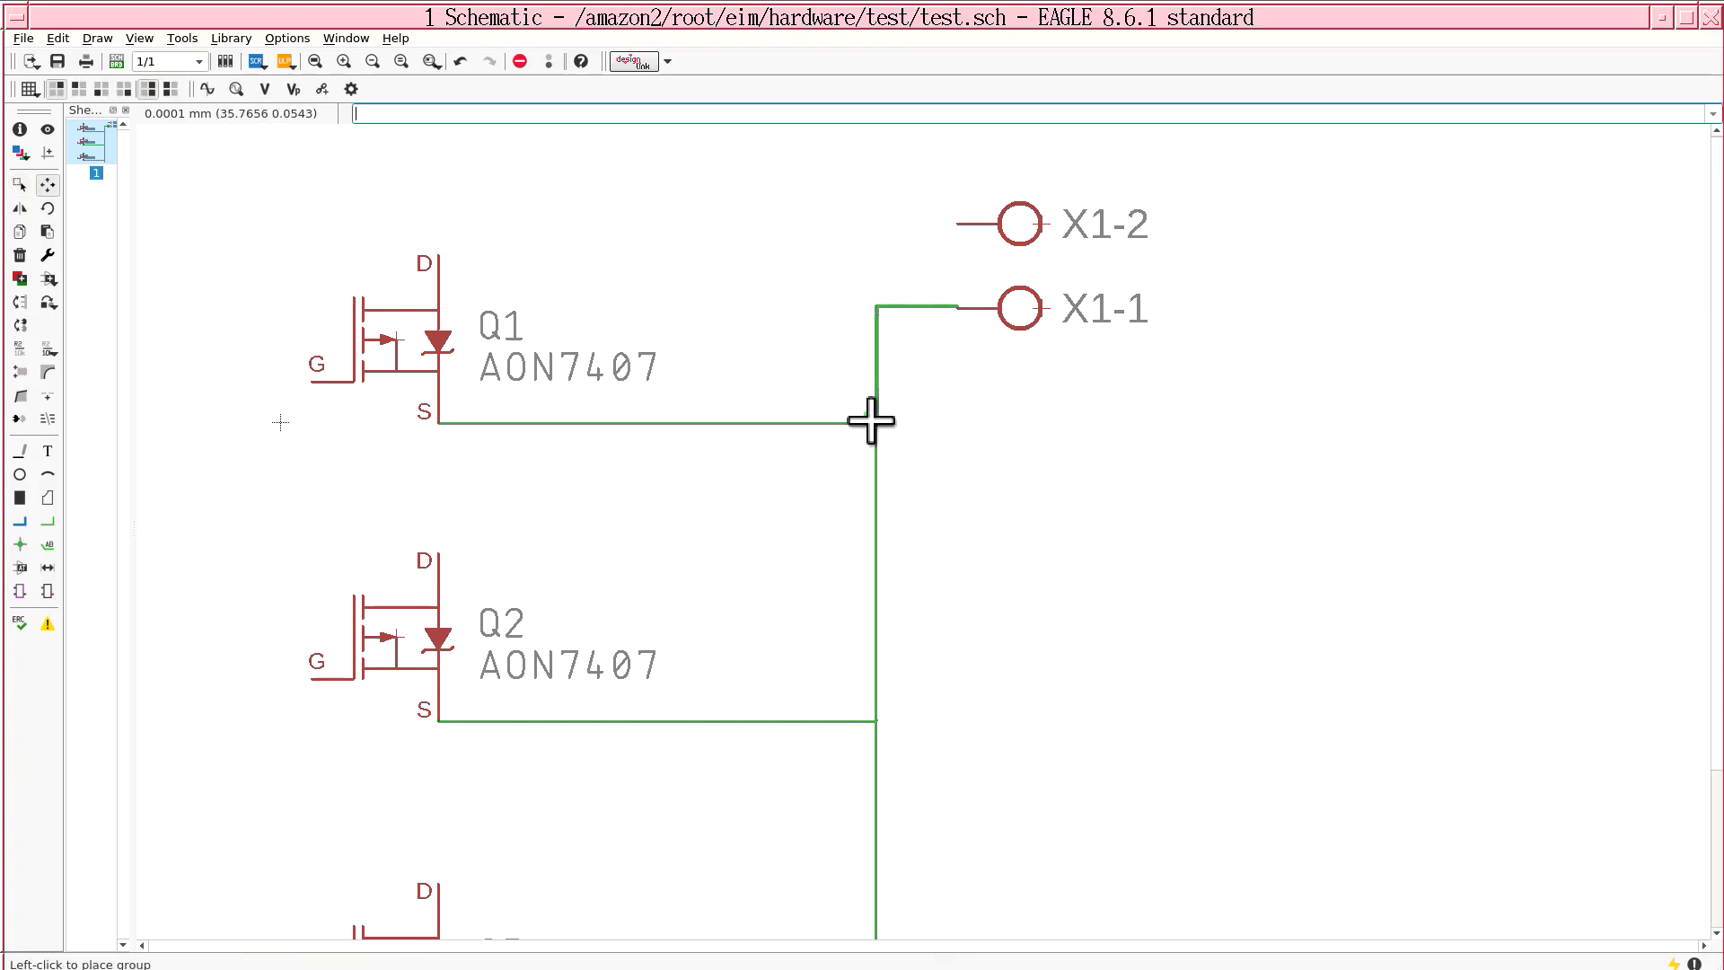
{"action": "left_click", "coordinate": [876, 427]}
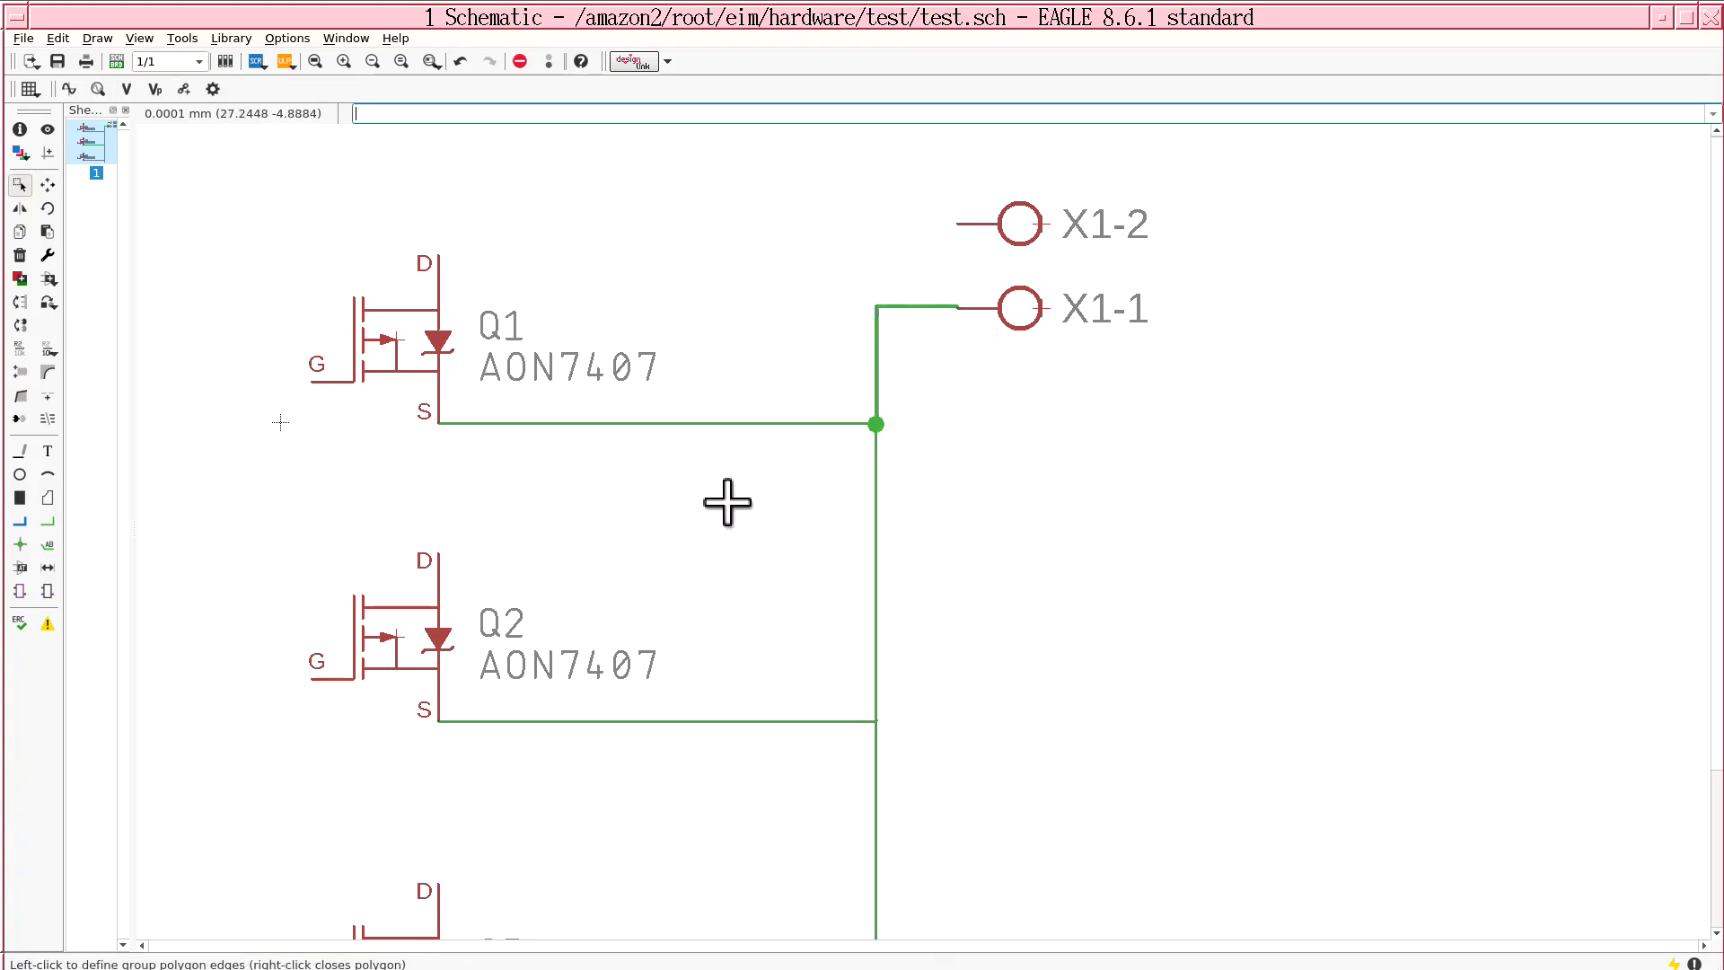
{"action": "mouse_move", "coordinate": [801, 420]}
{"action": "left_mouse_down"}
{"action": "mouse_move", "coordinate": [722, 441]}
{"action": "mouse_move", "coordinate": [800, 419]}
{"action": "left_mouse_up"}
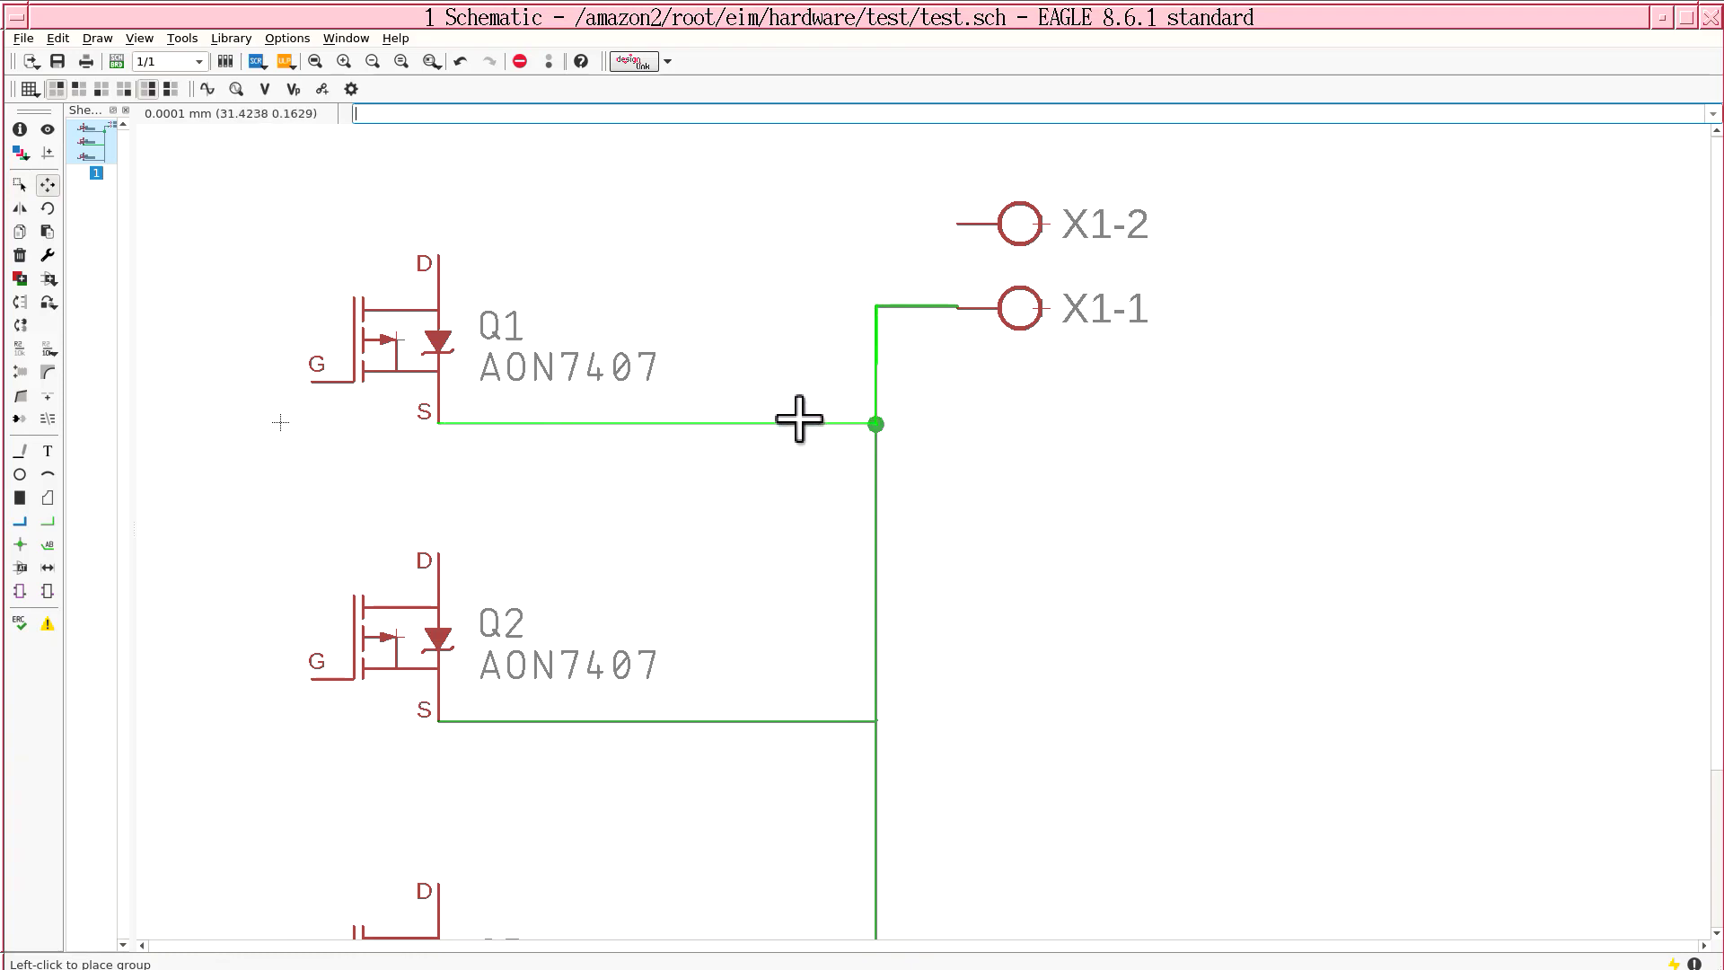
{"action": "left_click", "coordinate": [880, 307]}
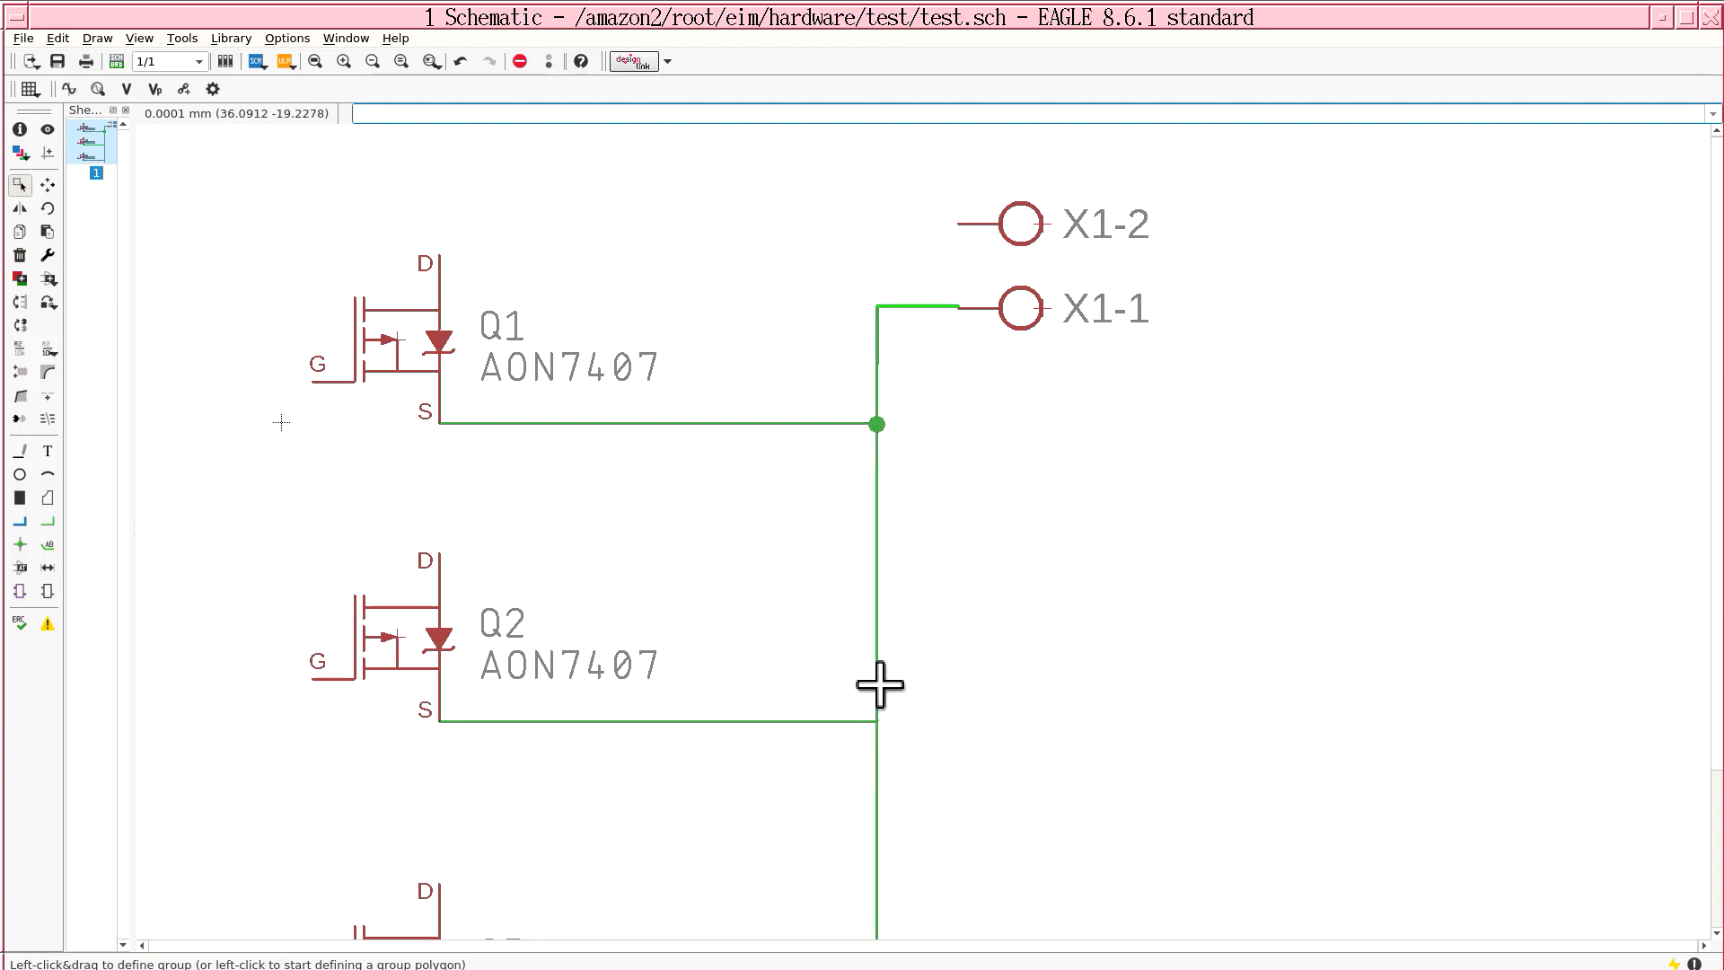
Delete the horizontal net running from Q2's source pin to the vertical net
{"action": "scroll", "coordinate": [878, 664], "scroll_direction": "down", "scroll_amount": 3}
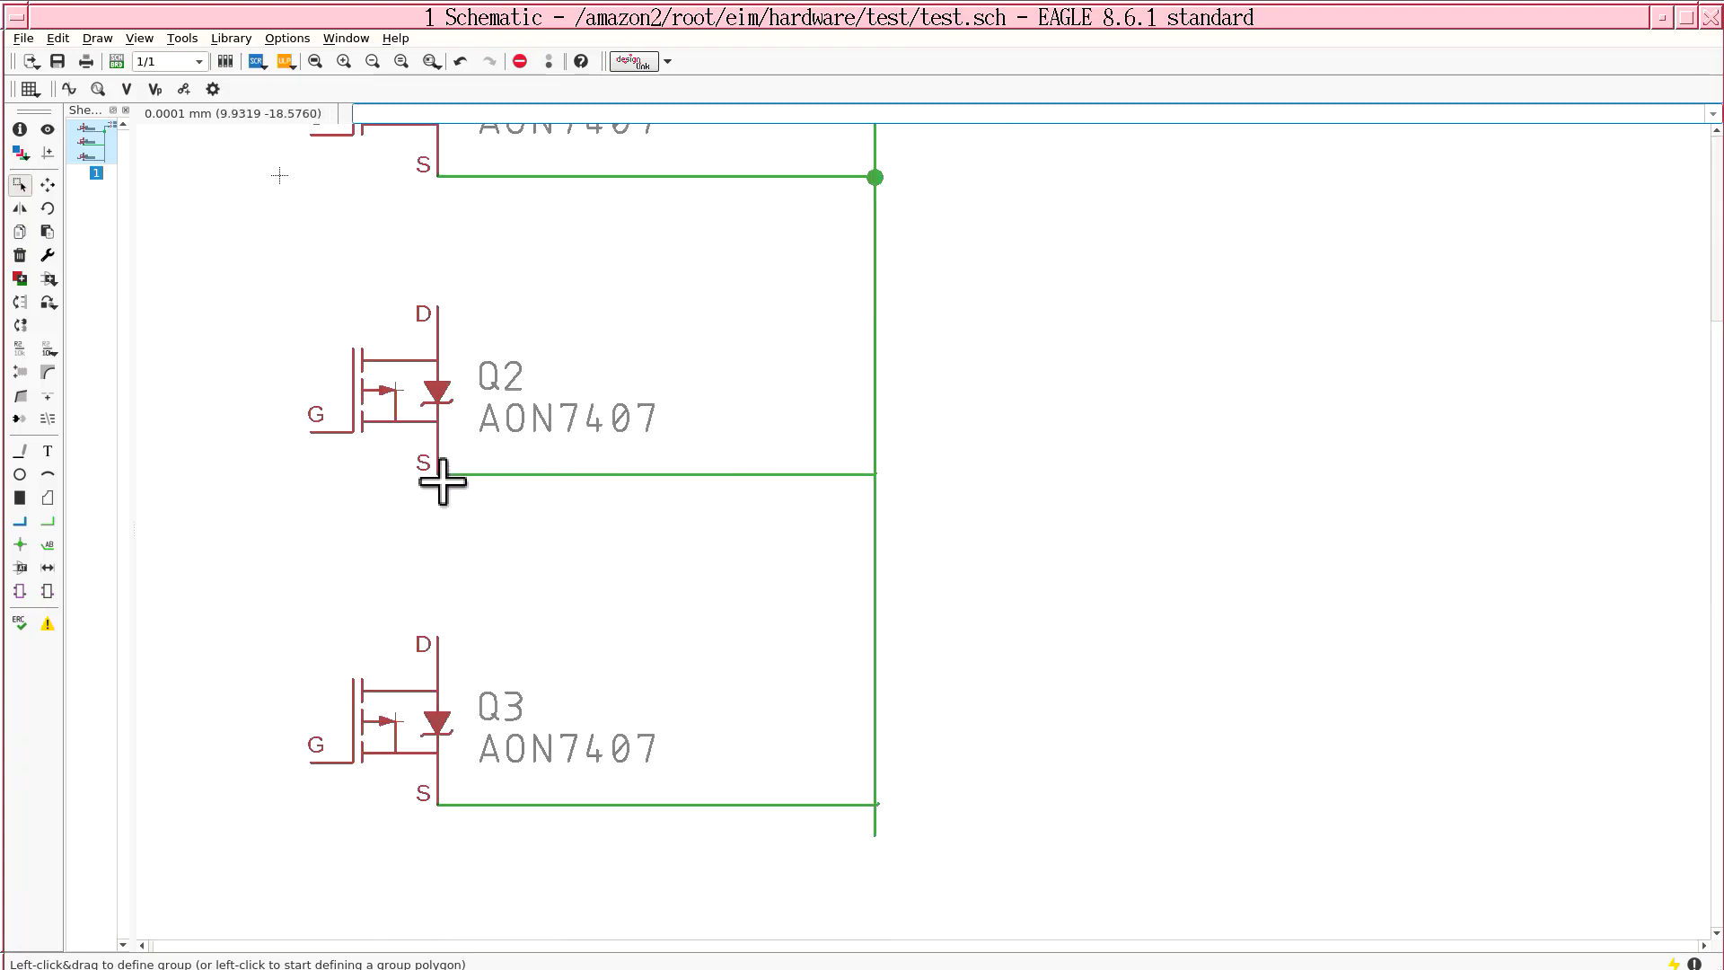
{"action": "key", "text": "Delete"}
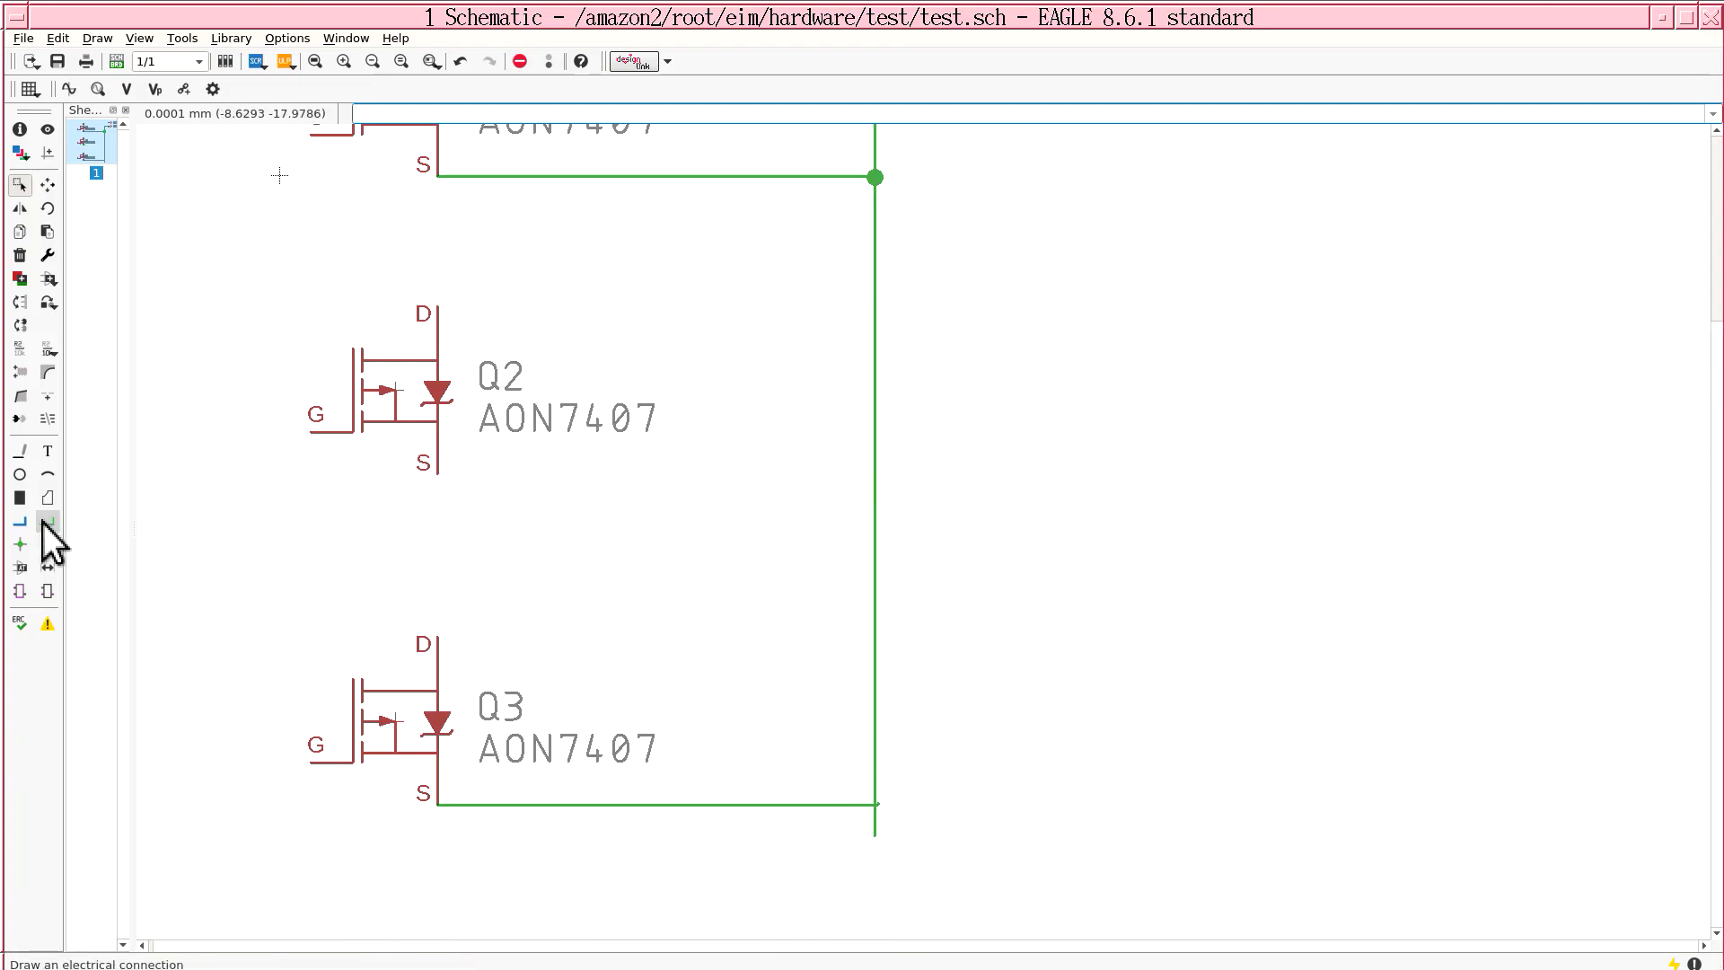
Draw a net from Q2's source pin across to the vertical net and on up to X1-1
{"action": "left_click", "coordinate": [47, 524]}
{"action": "left_click", "coordinate": [438, 469]}
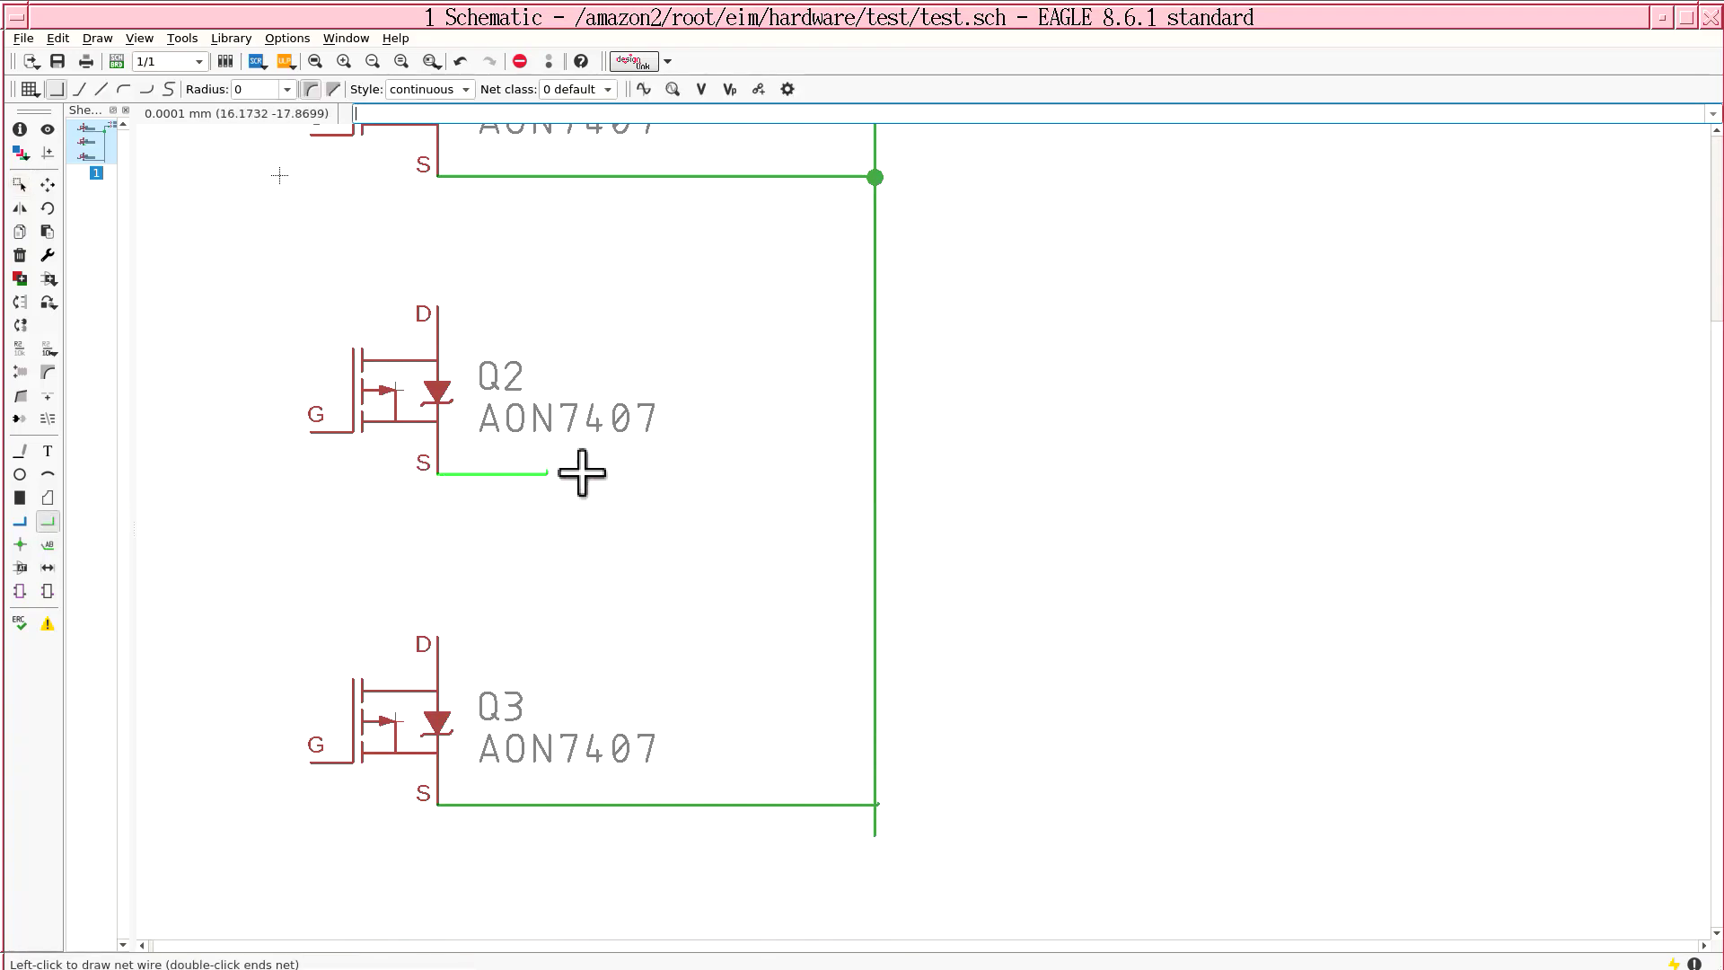
{"action": "left_click", "coordinate": [876, 473]}
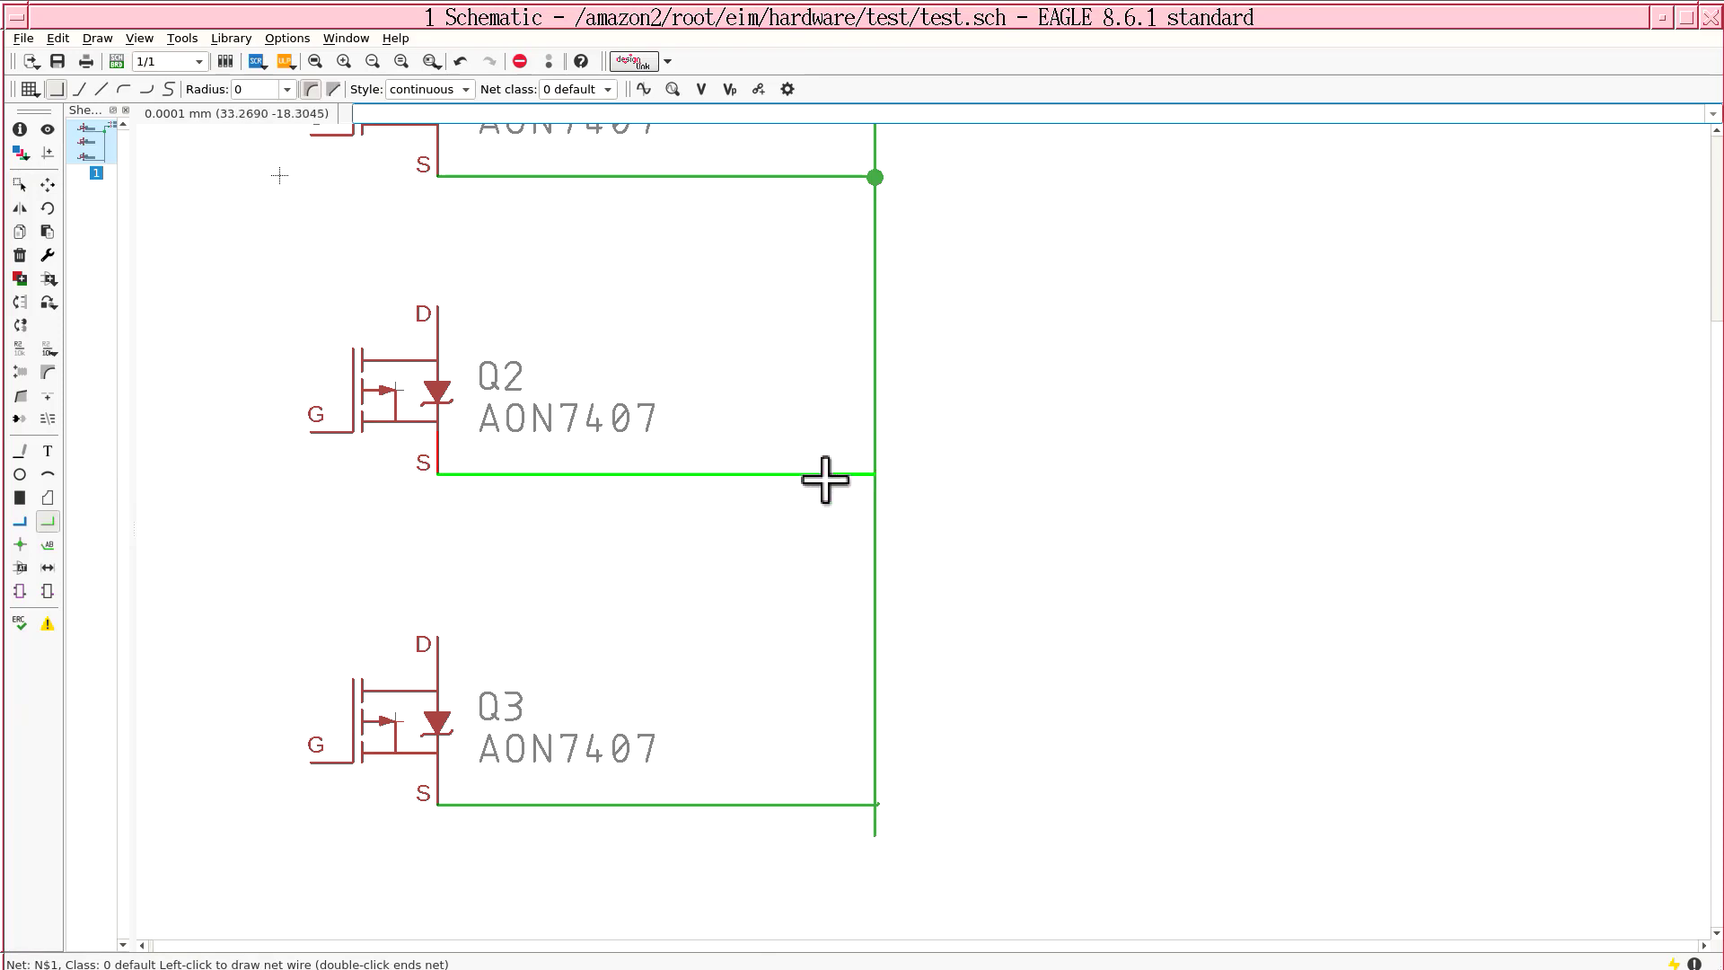
{"action": "scroll", "coordinate": [802, 503], "scroll_direction": "down", "scroll_amount": 2}
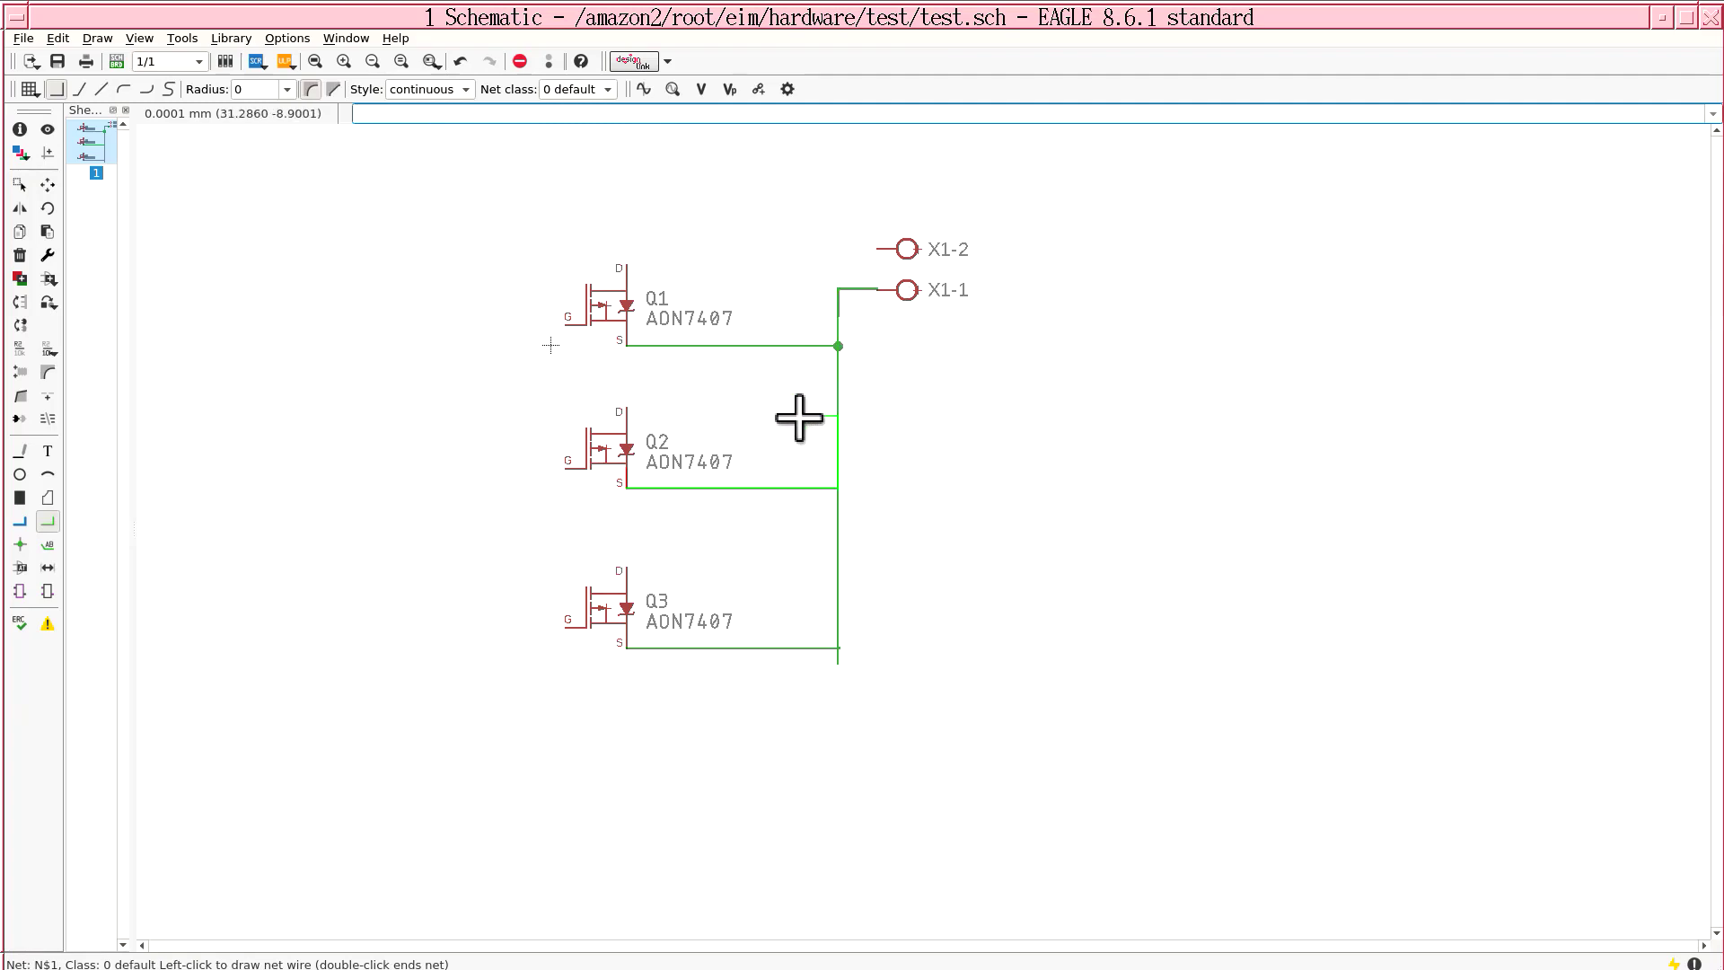
{"action": "left_click", "coordinate": [872, 288]}
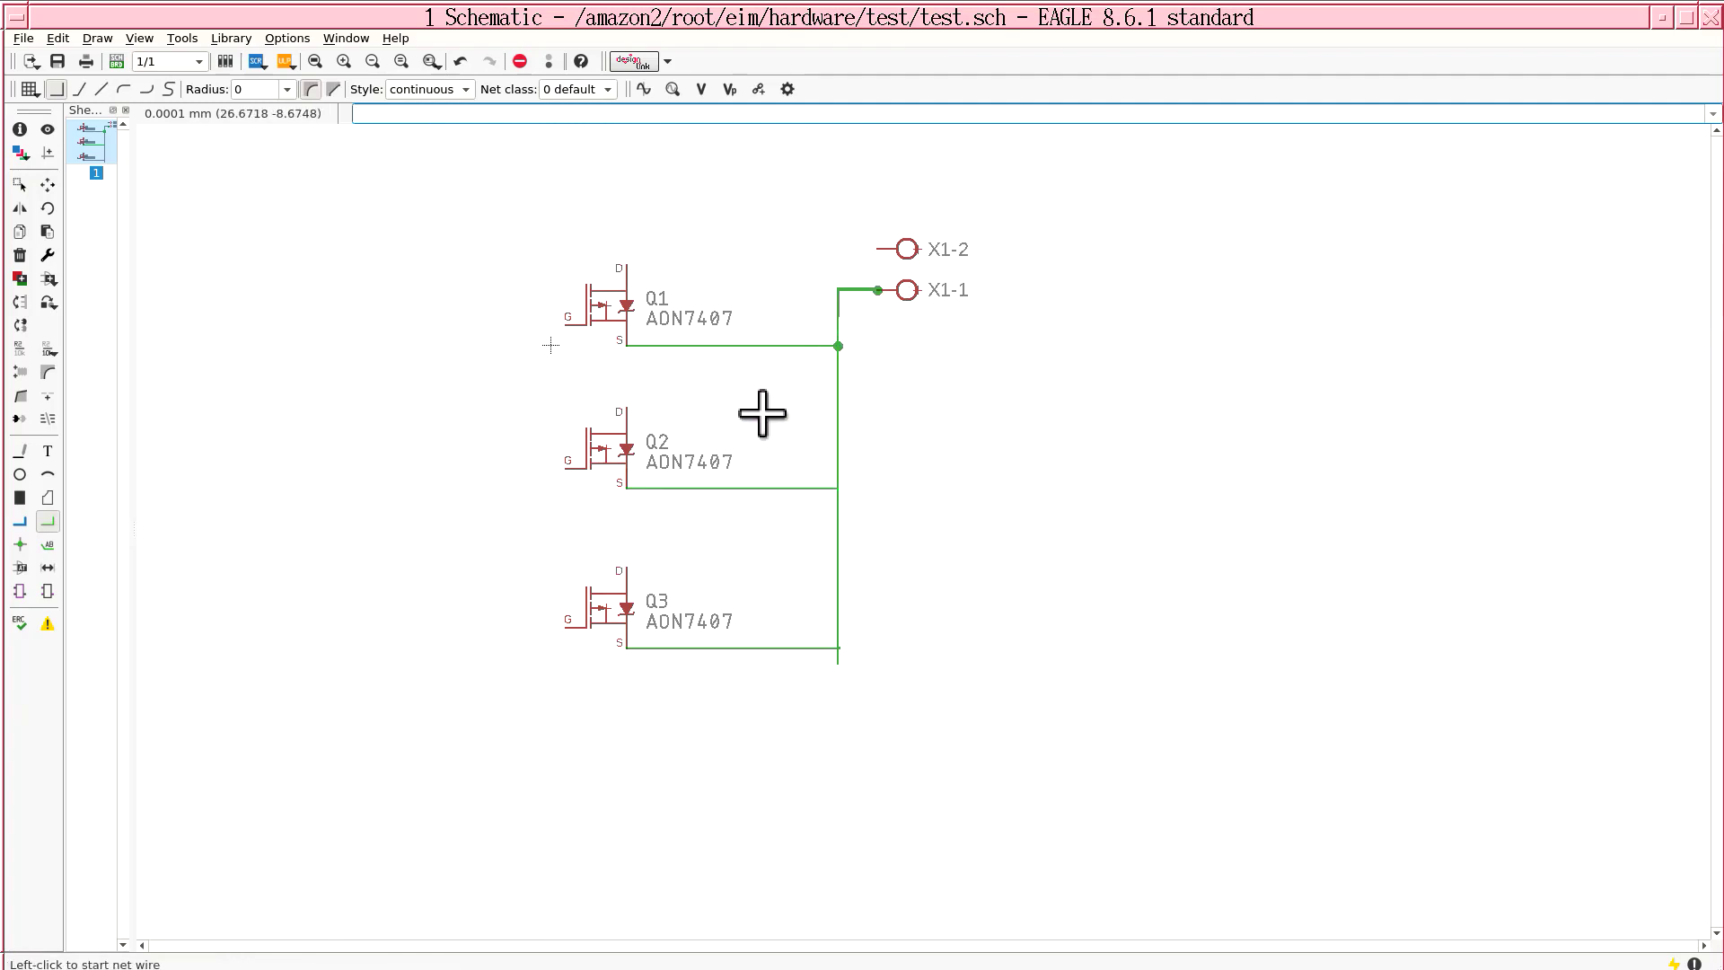
{"action": "key", "text": "Escape"}
Move the junction dot from X1-1 to the point where Q2's source net meets the vertical net
{"action": "scroll", "coordinate": [857, 335], "scroll_direction": "up", "scroll_amount": 5}
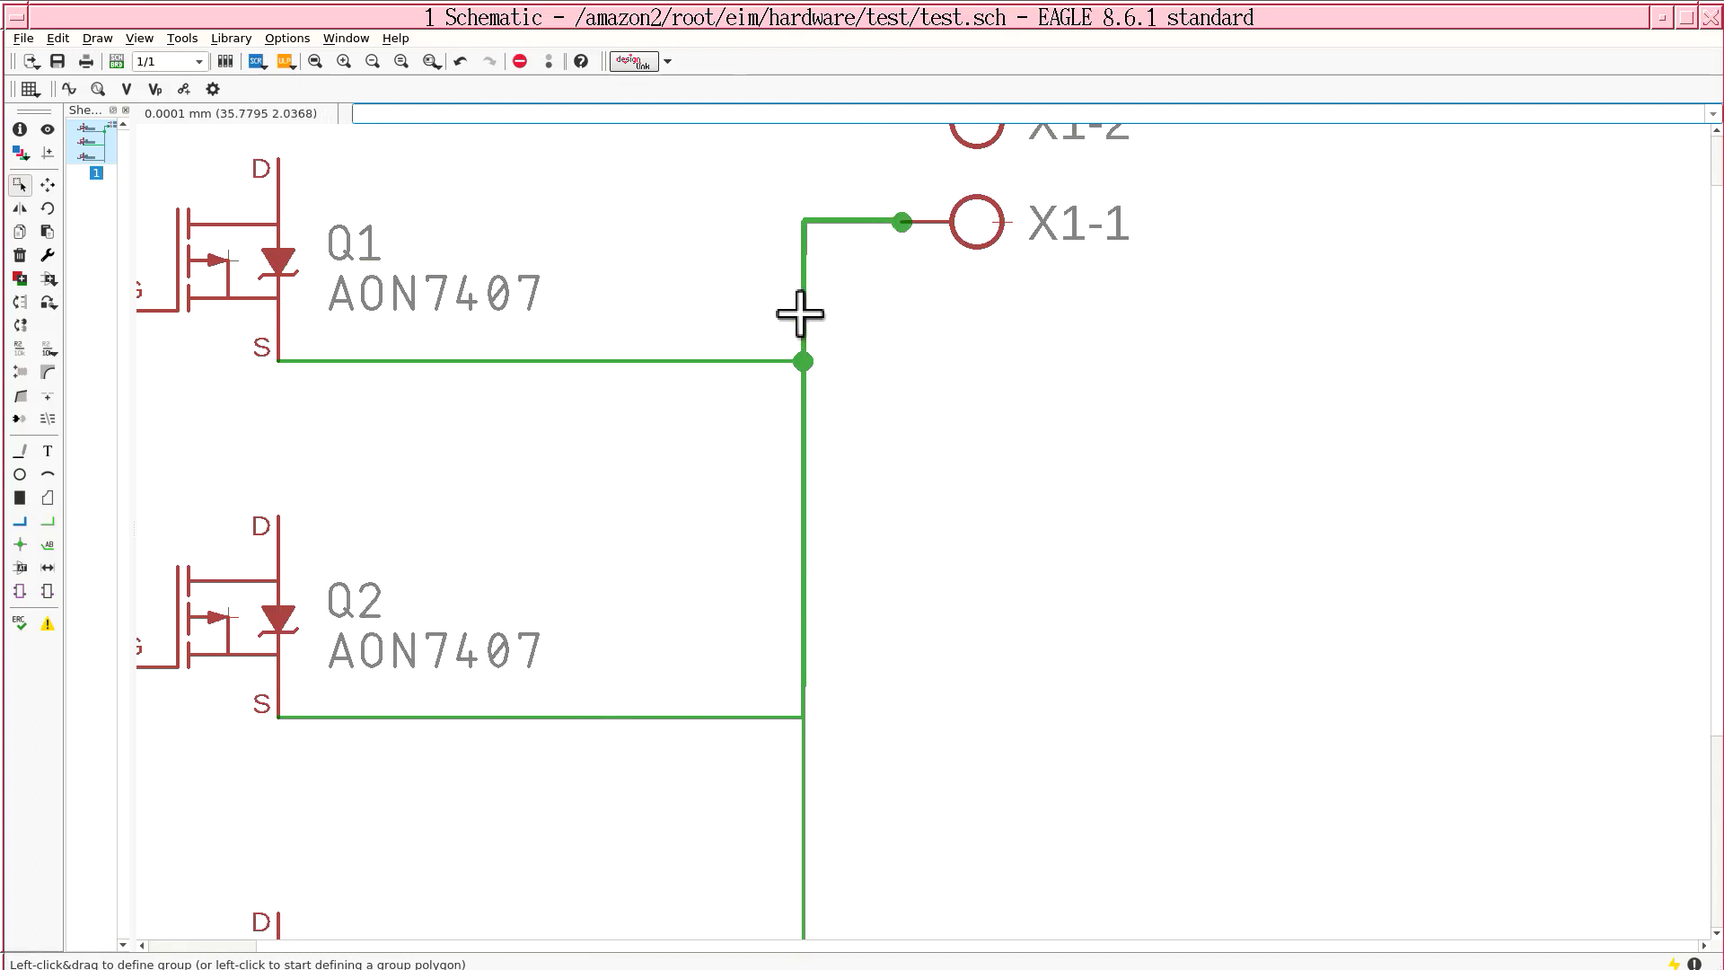
{"action": "left_click", "coordinate": [902, 223]}
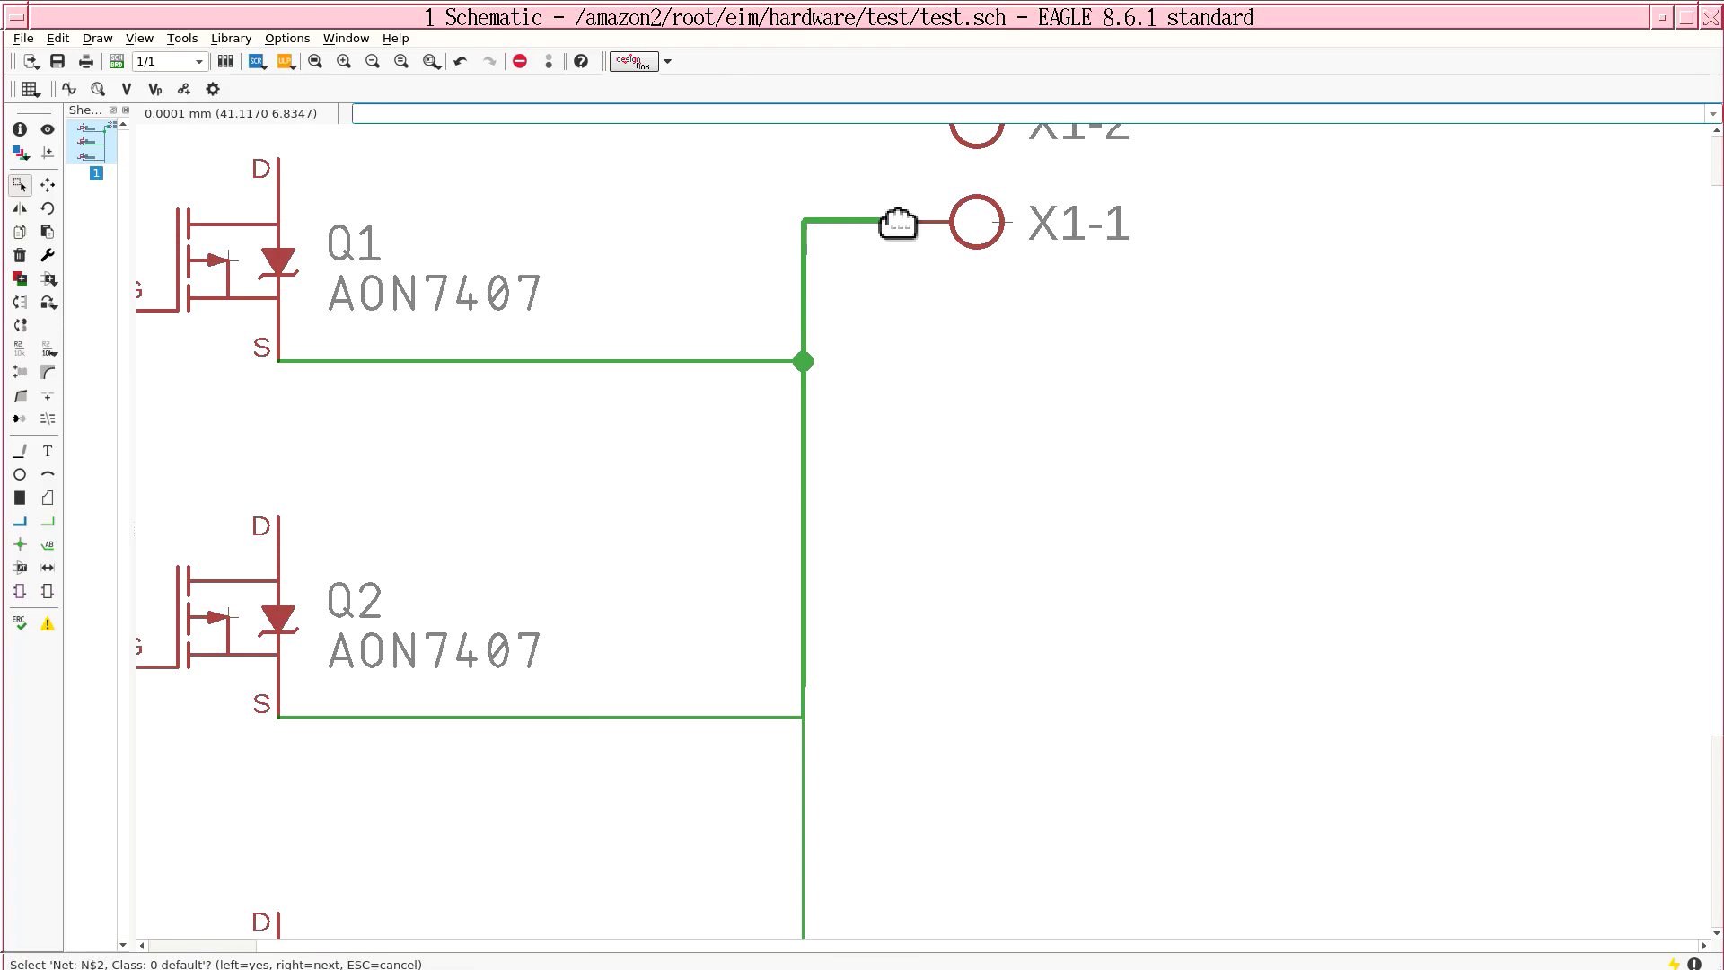
{"action": "left_click", "coordinate": [899, 222]}
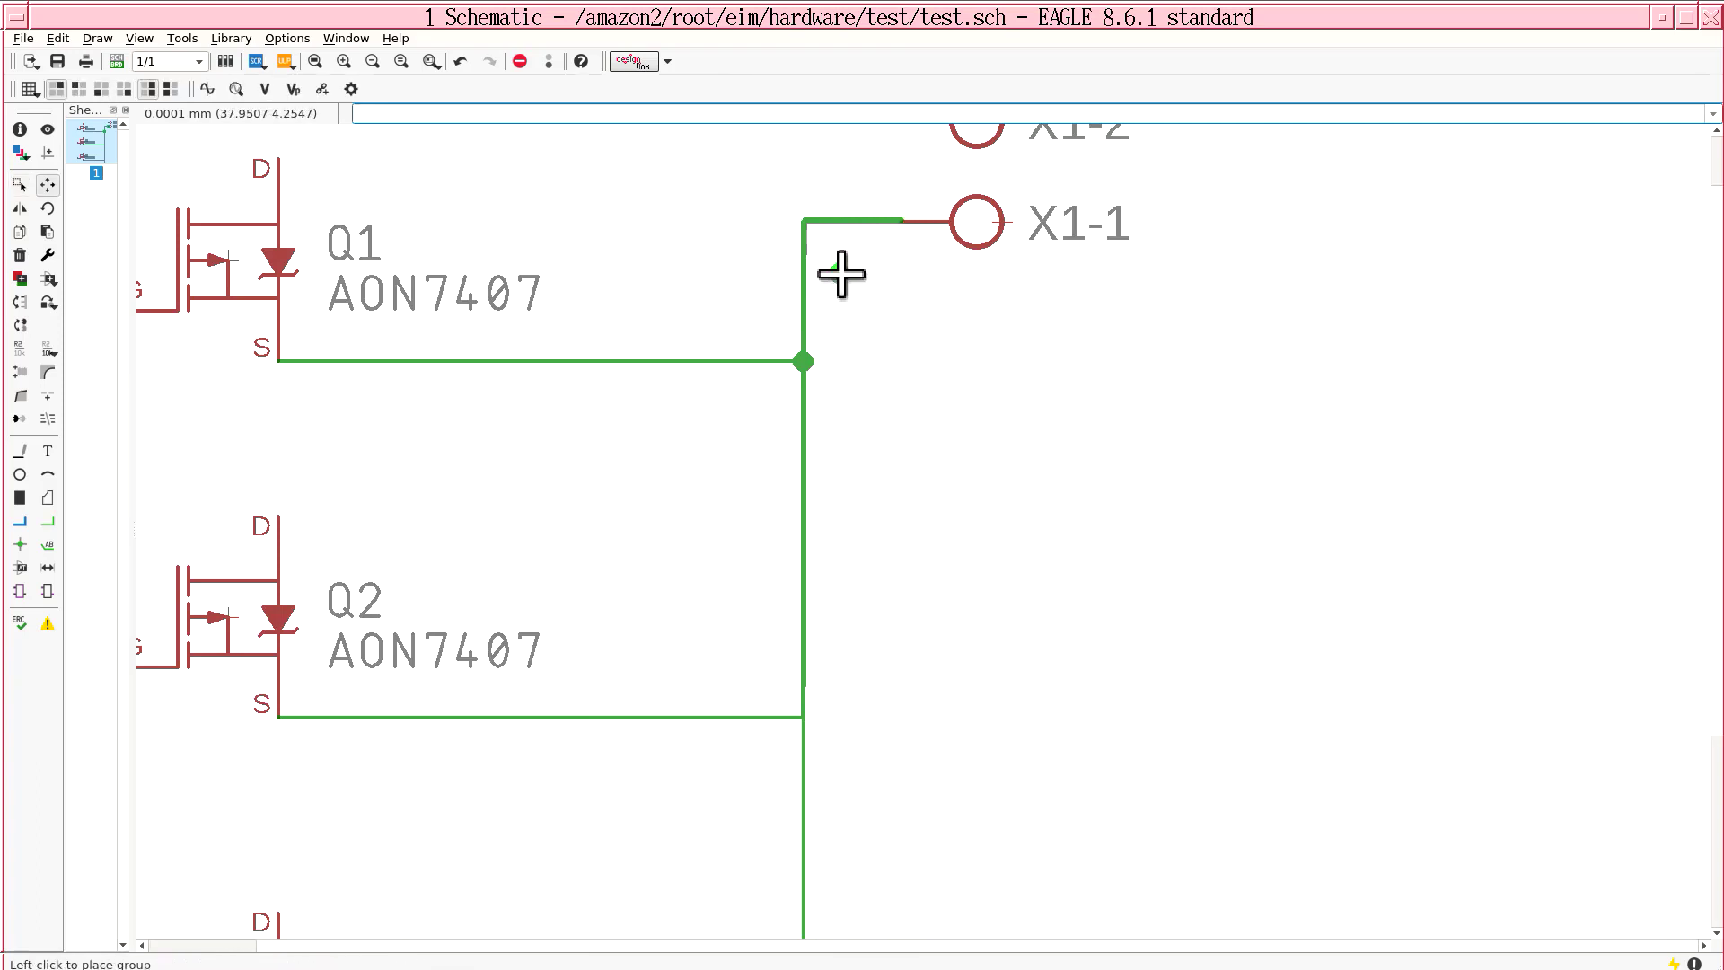
{"action": "left_click", "coordinate": [805, 719]}
{"action": "key", "text": "ctrl+g"}
{"action": "scroll", "coordinate": [840, 665], "scroll_direction": "down", "scroll_amount": 2}
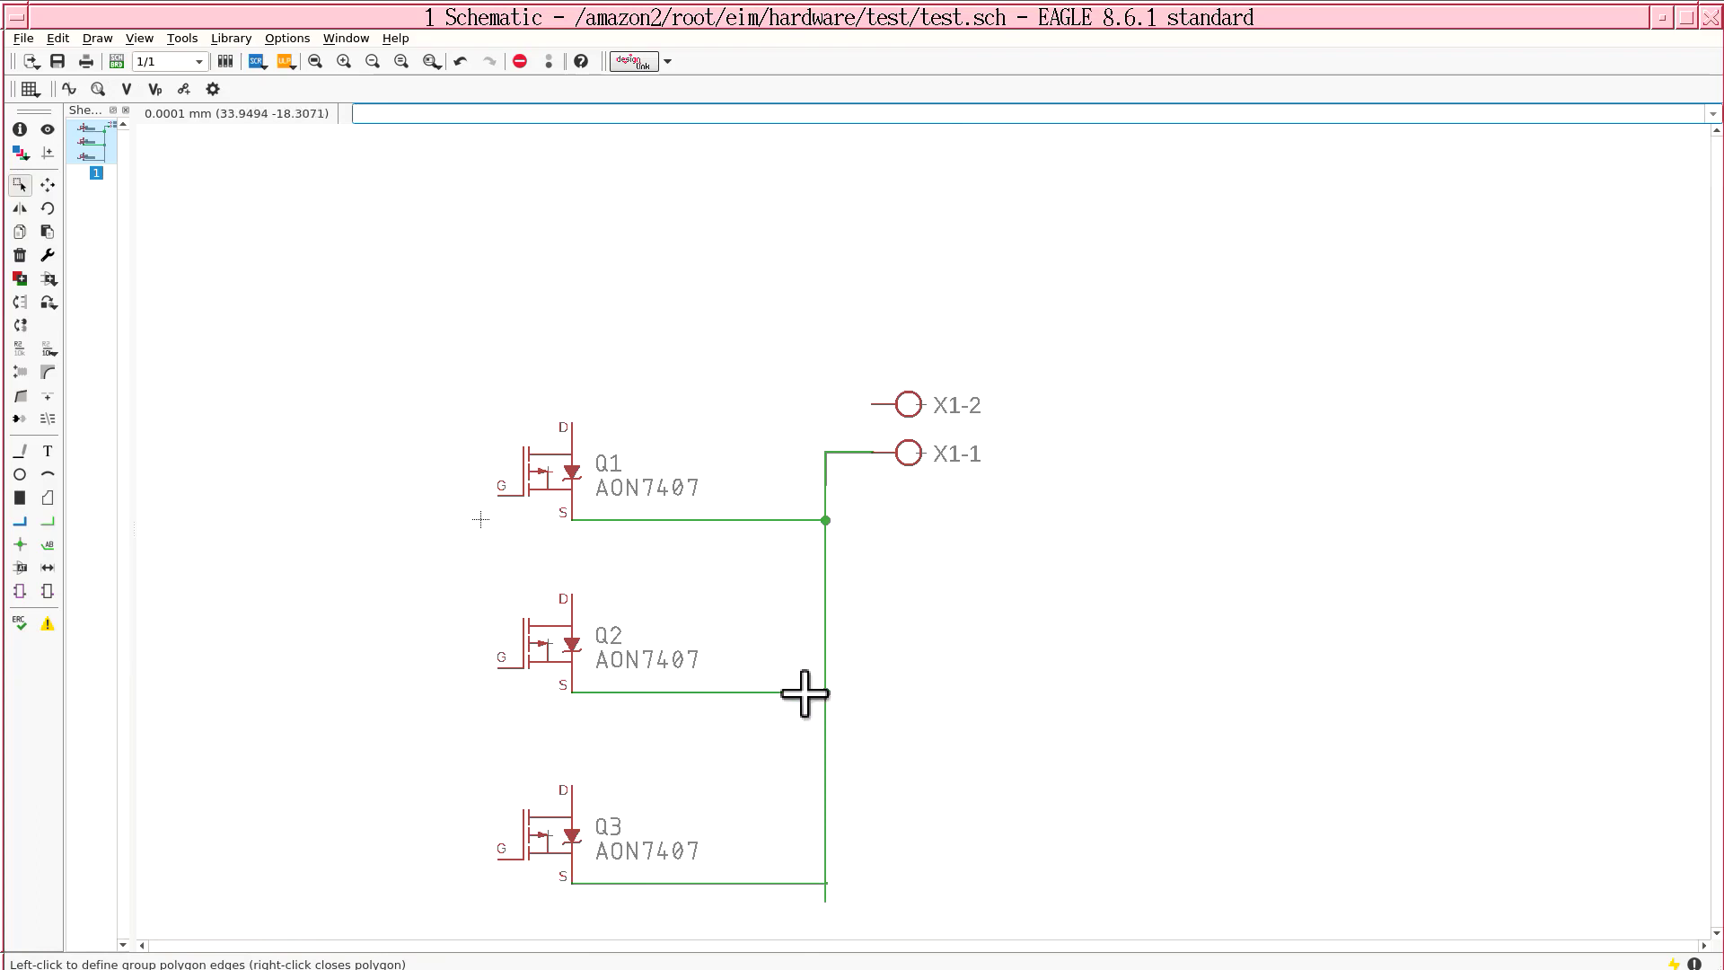
{"action": "key", "text": "F7"}
{"action": "left_click", "coordinate": [805, 693]}
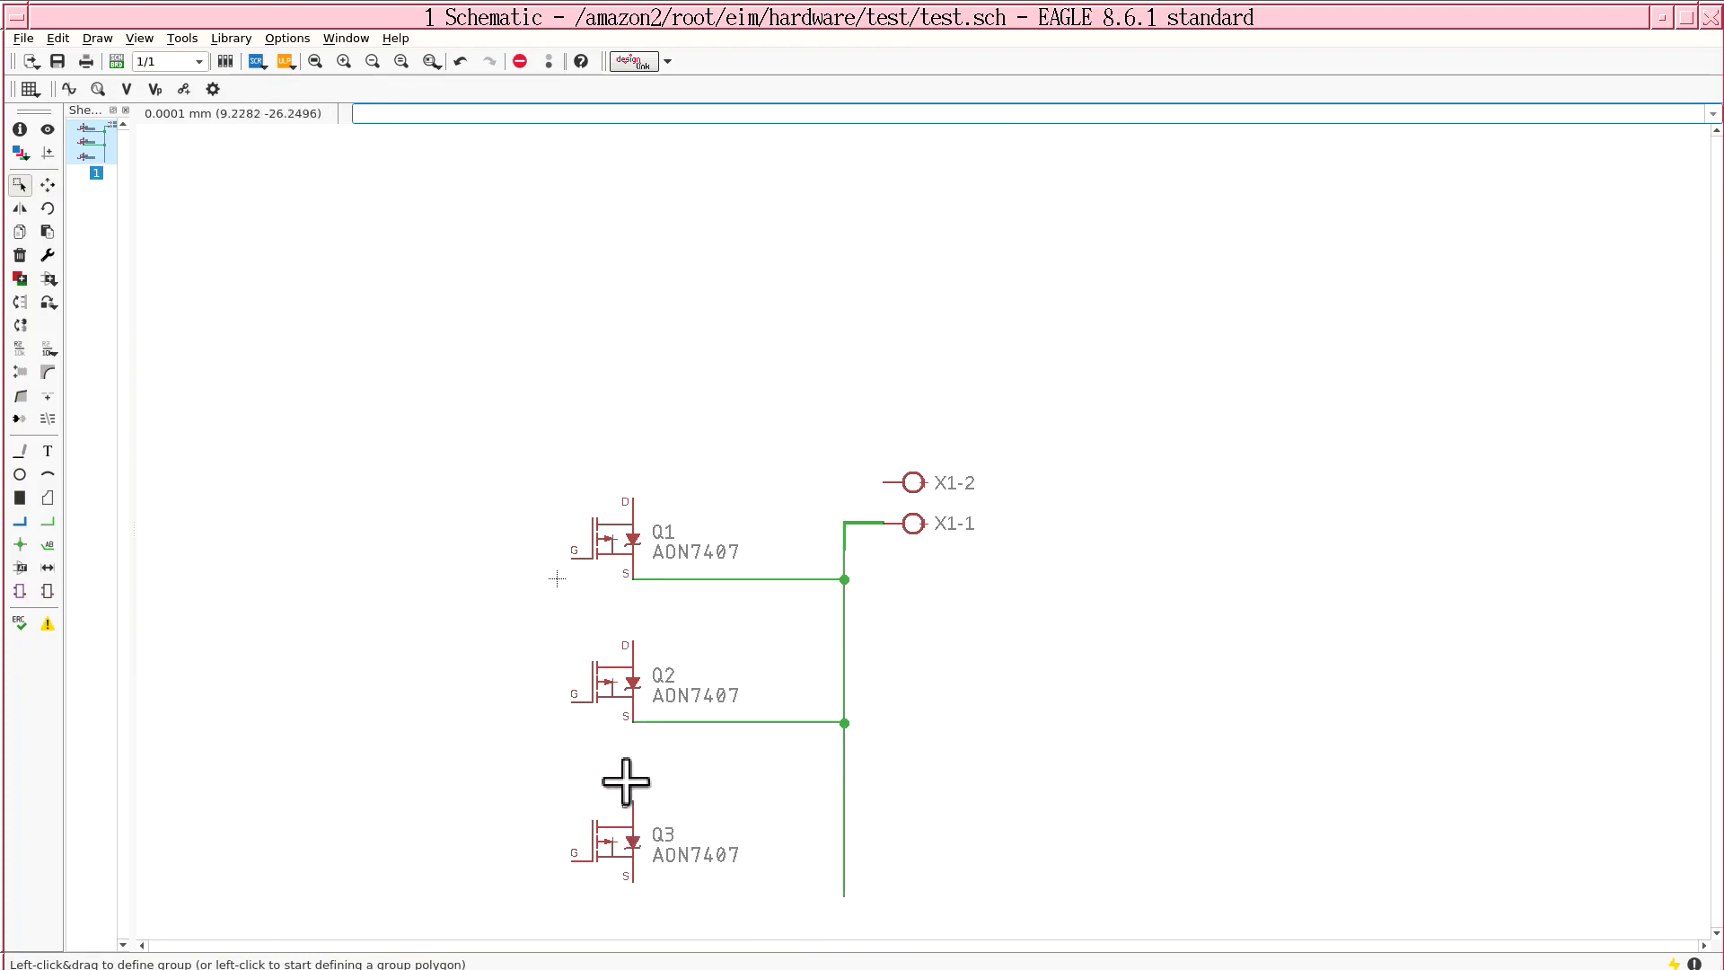
Draw a net from Q3's source pin to the vertical net and up to X1-1, and take the junction dot off X1-1
{"action": "key", "text": "alt+n"}
{"action": "left_click", "coordinate": [632, 882]}
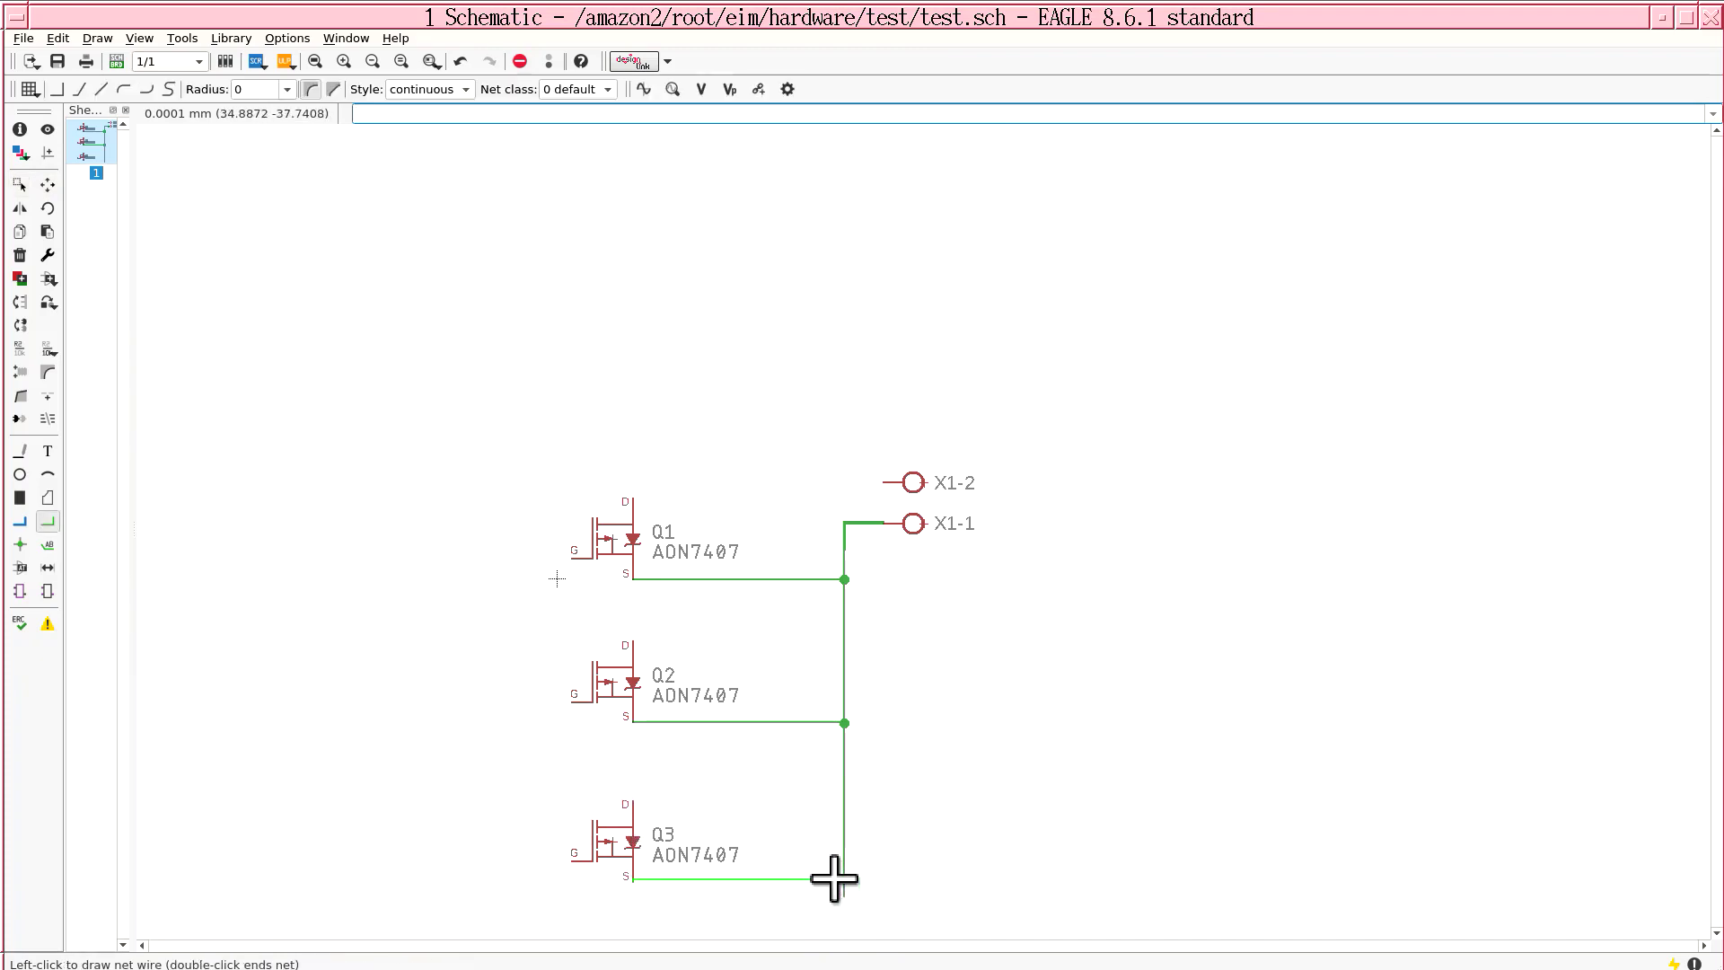
{"action": "left_click", "coordinate": [842, 881]}
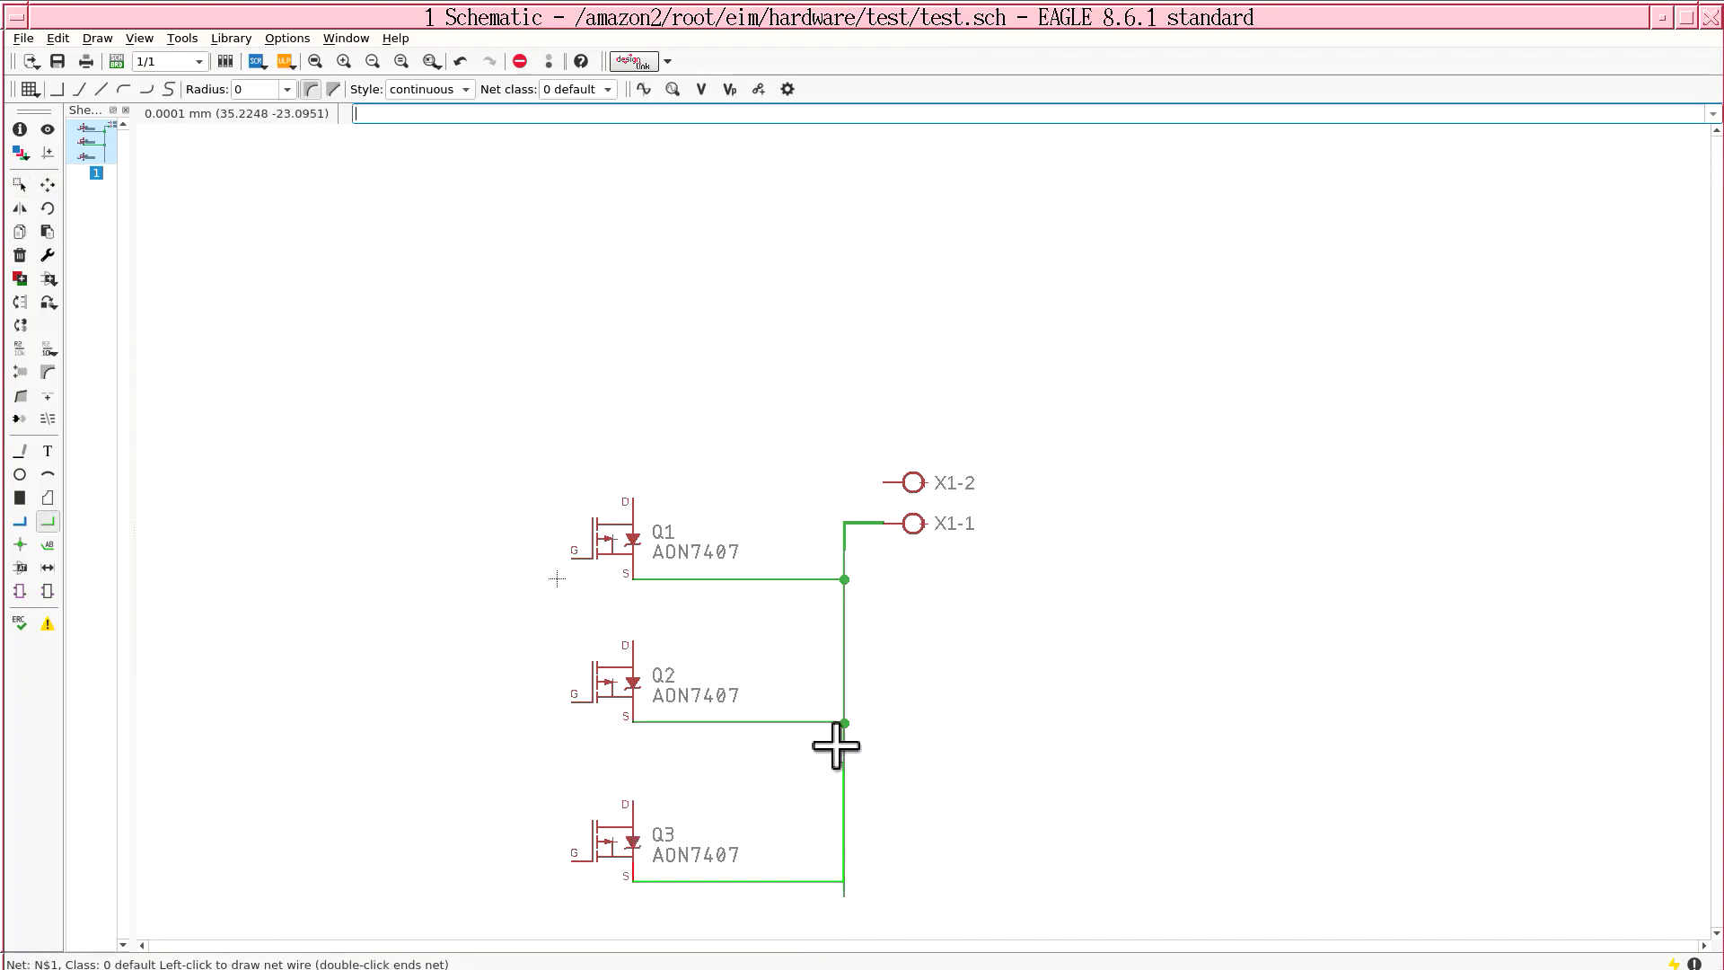
{"action": "double_click", "coordinate": [882, 523]}
{"action": "key", "text": "Escape"}
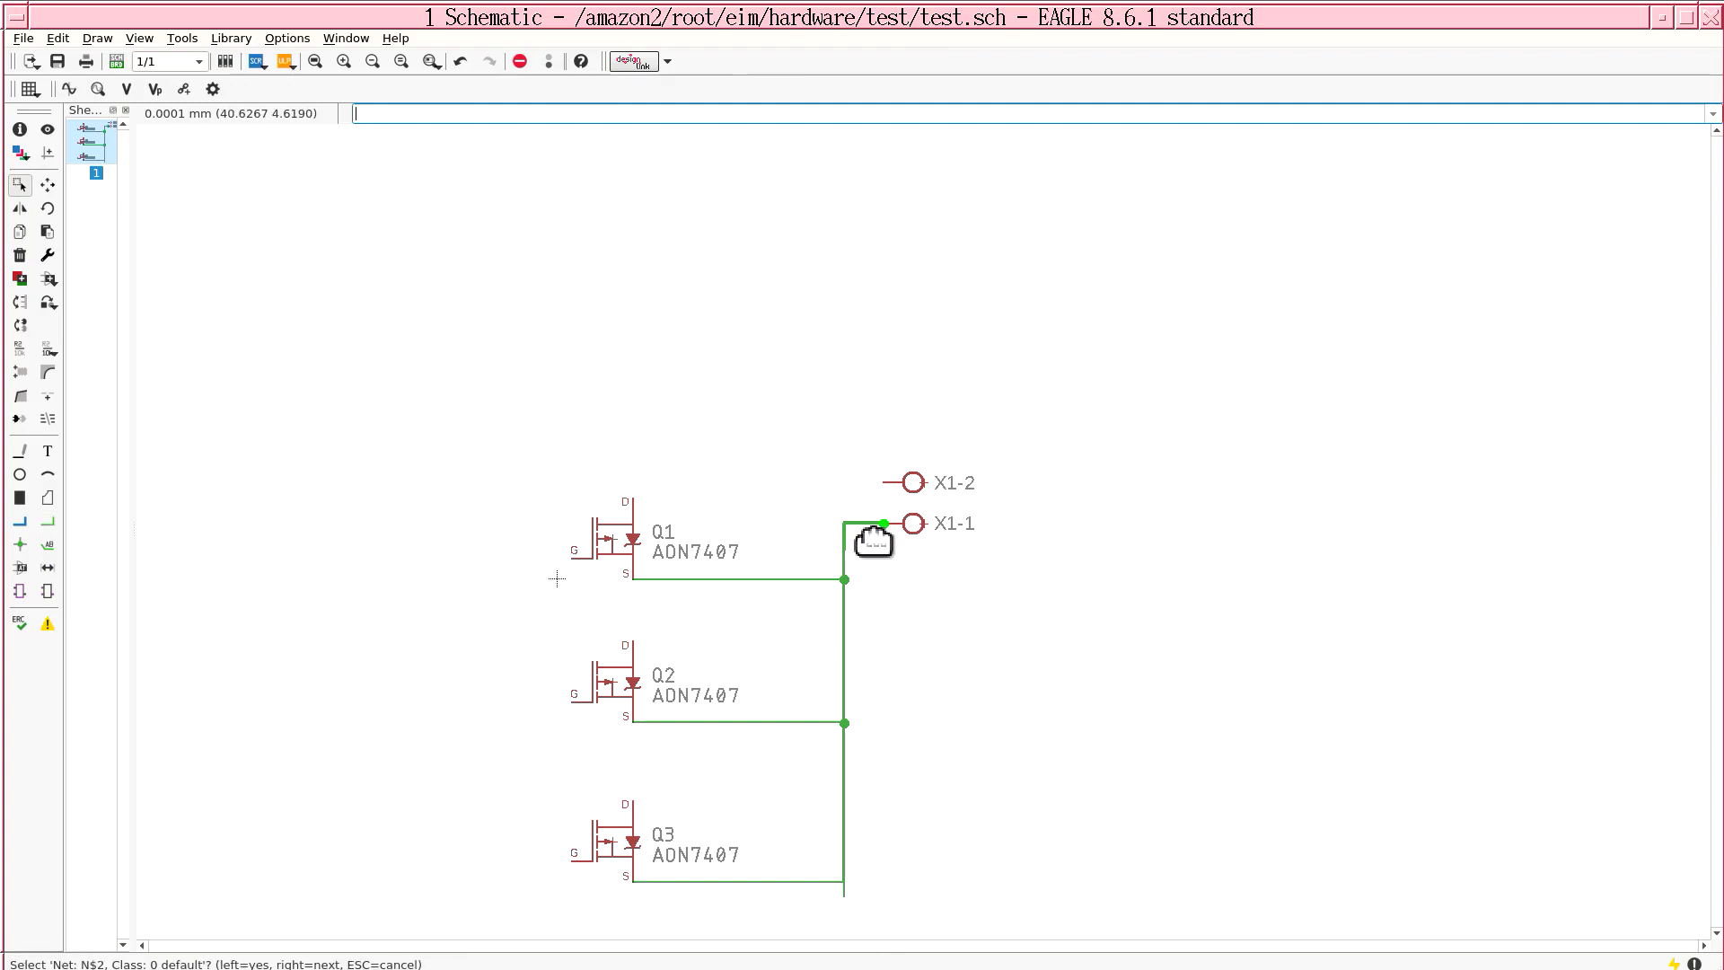
{"action": "middle_click_drag", "start_coordinate": [883, 655], "coordinate": [928, 433]}
{"action": "scroll", "coordinate": [900, 559], "scroll_direction": "up", "scroll_amount": 3}
{"action": "scroll", "coordinate": [870, 577], "scroll_direction": "down", "scroll_amount": 1}
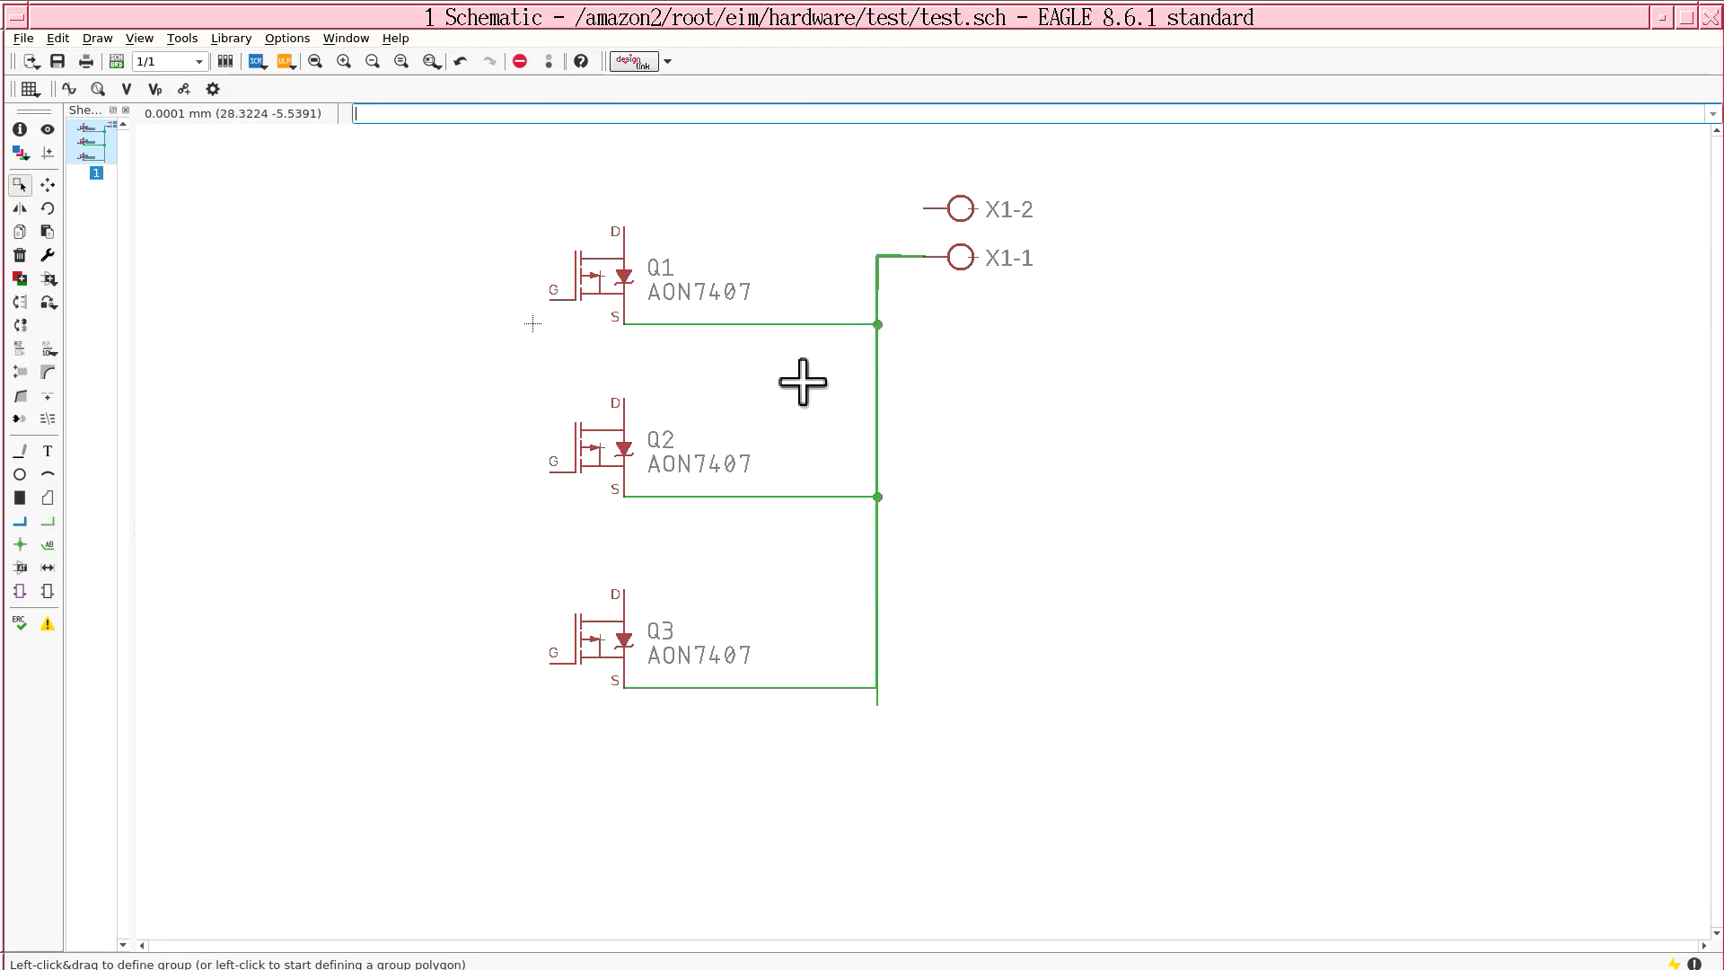
Try to place a junction where Q3's source net meets the vertical net
{"action": "left_click", "coordinate": [20, 544]}
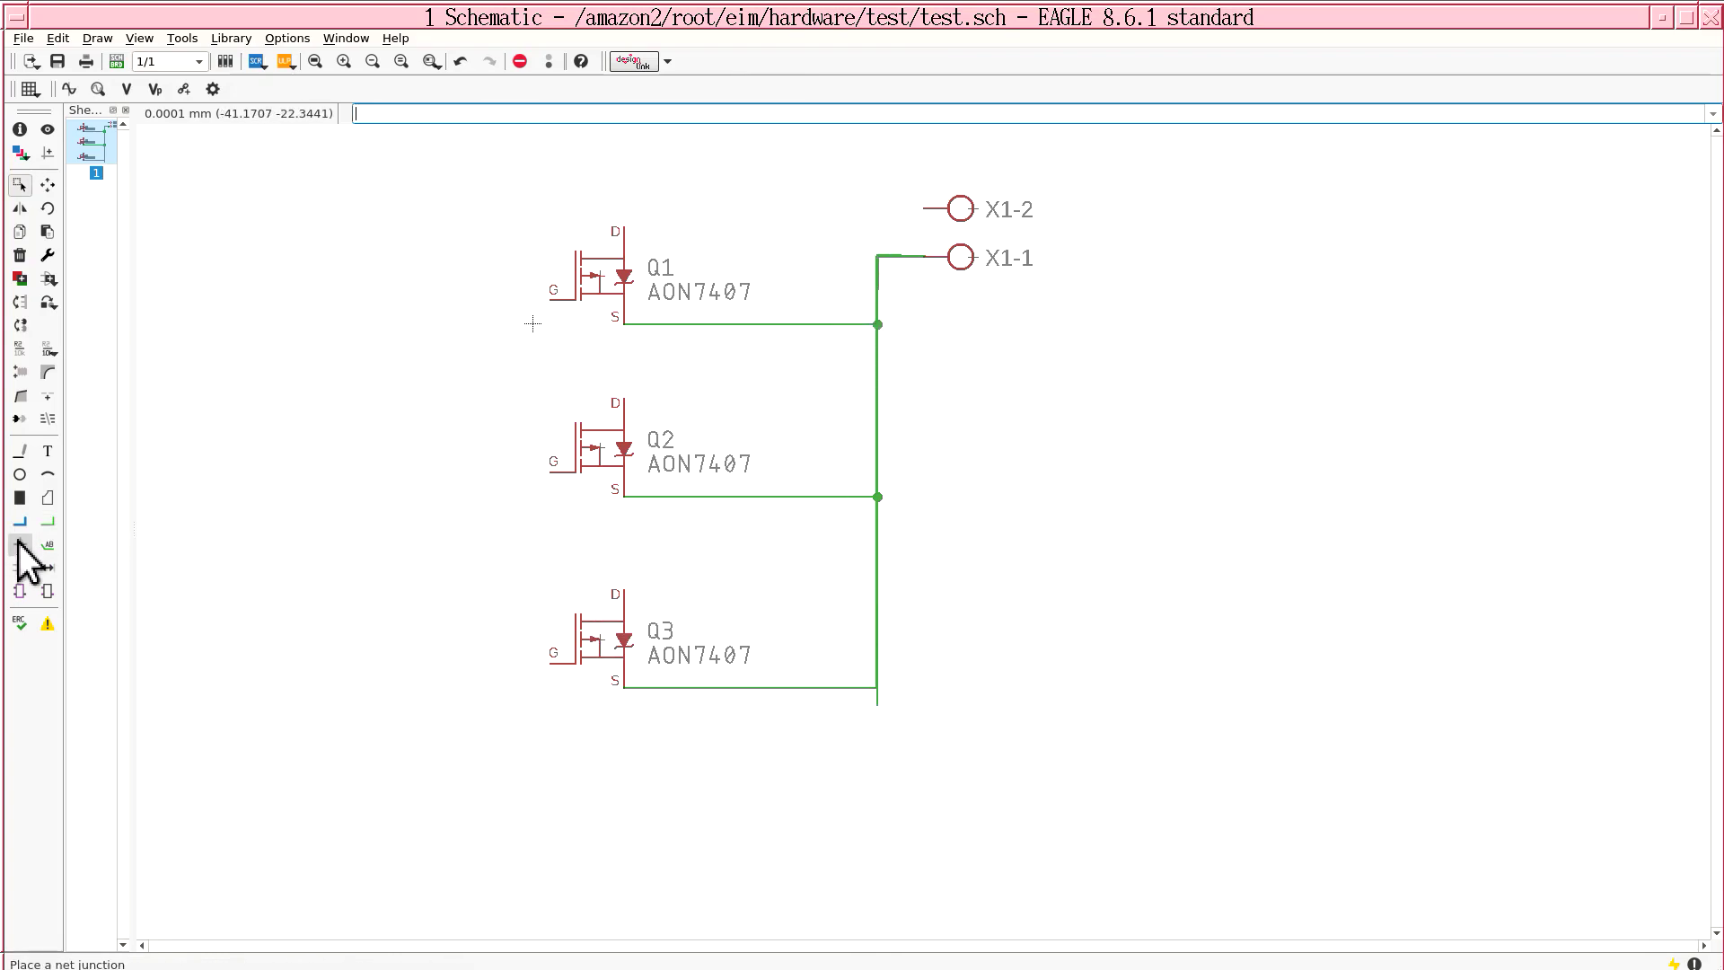
{"action": "left_click", "coordinate": [876, 689]}
{"action": "left_click", "coordinate": [894, 717]}
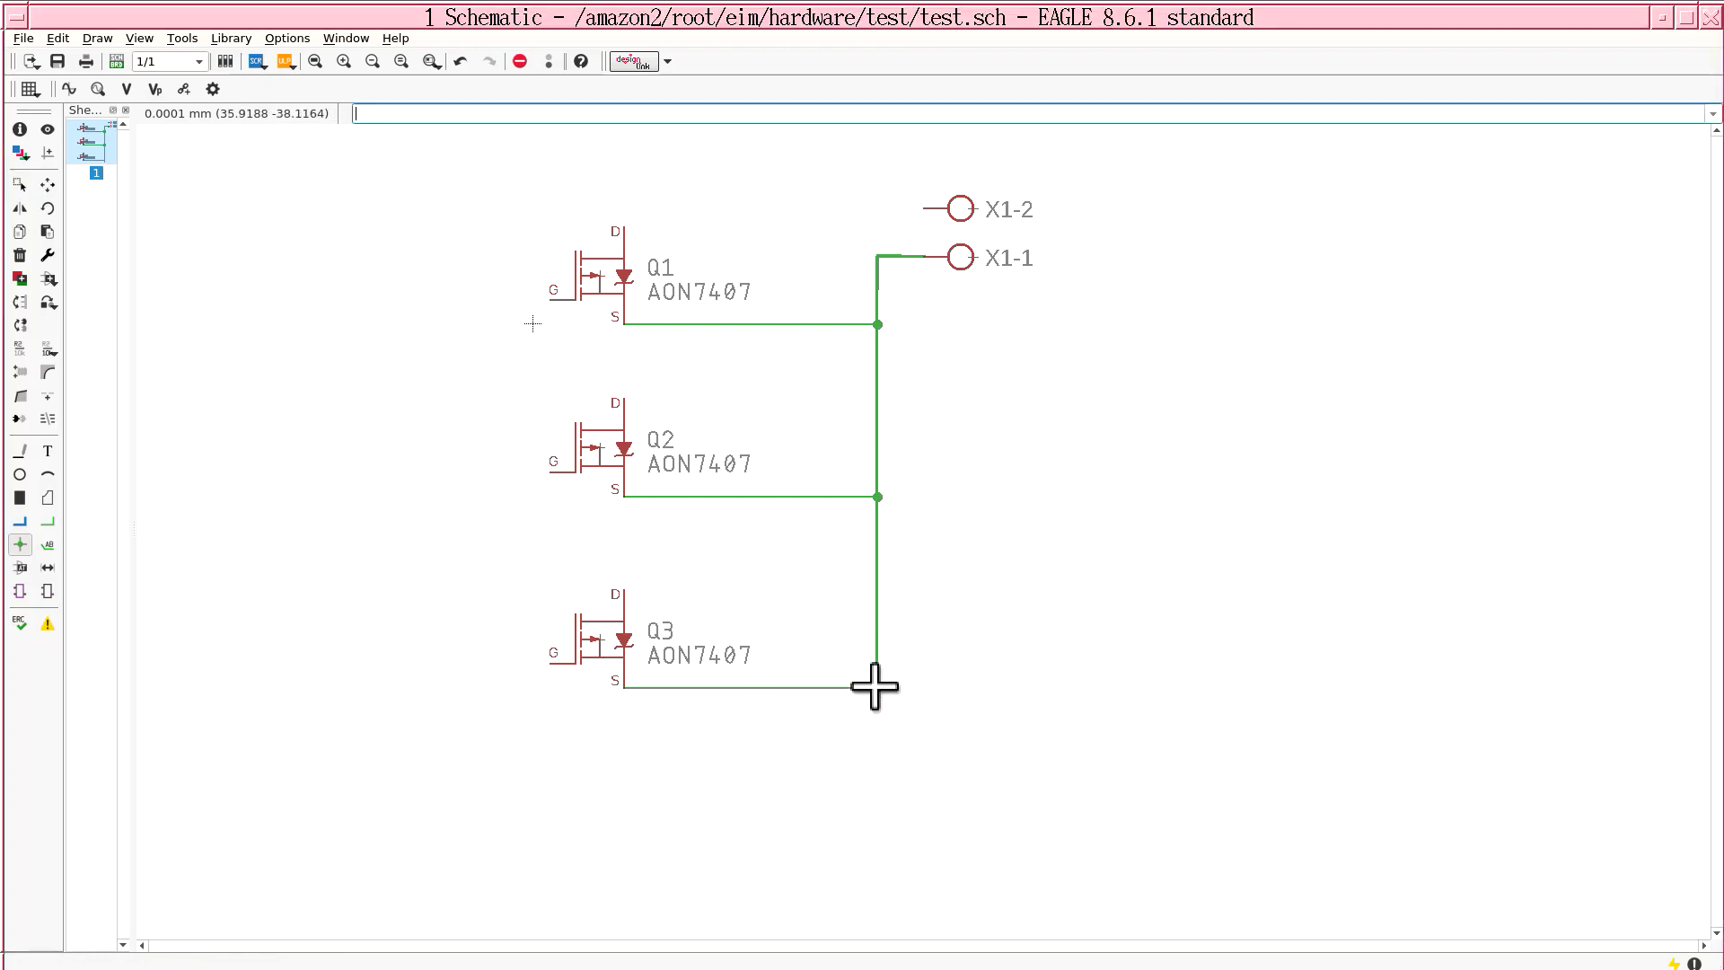
{"action": "left_click", "coordinate": [877, 686]}
{"action": "left_click", "coordinate": [889, 716]}
{"action": "left_click", "coordinate": [875, 689]}
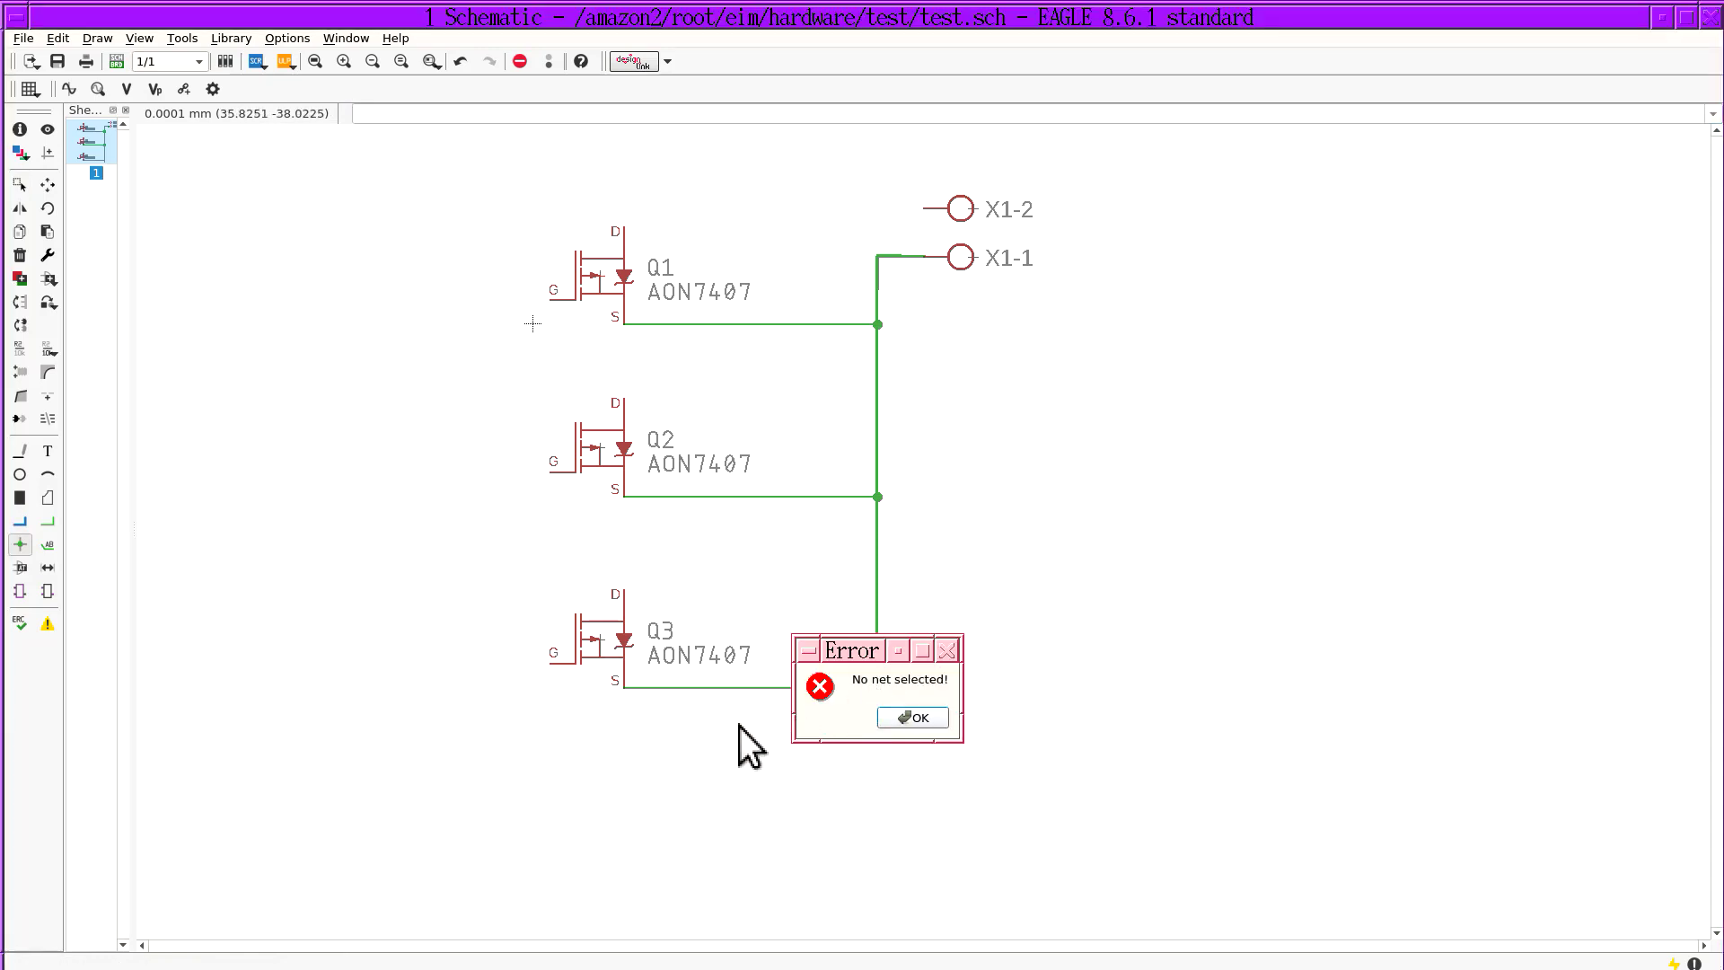
{"action": "left_click", "coordinate": [893, 717]}
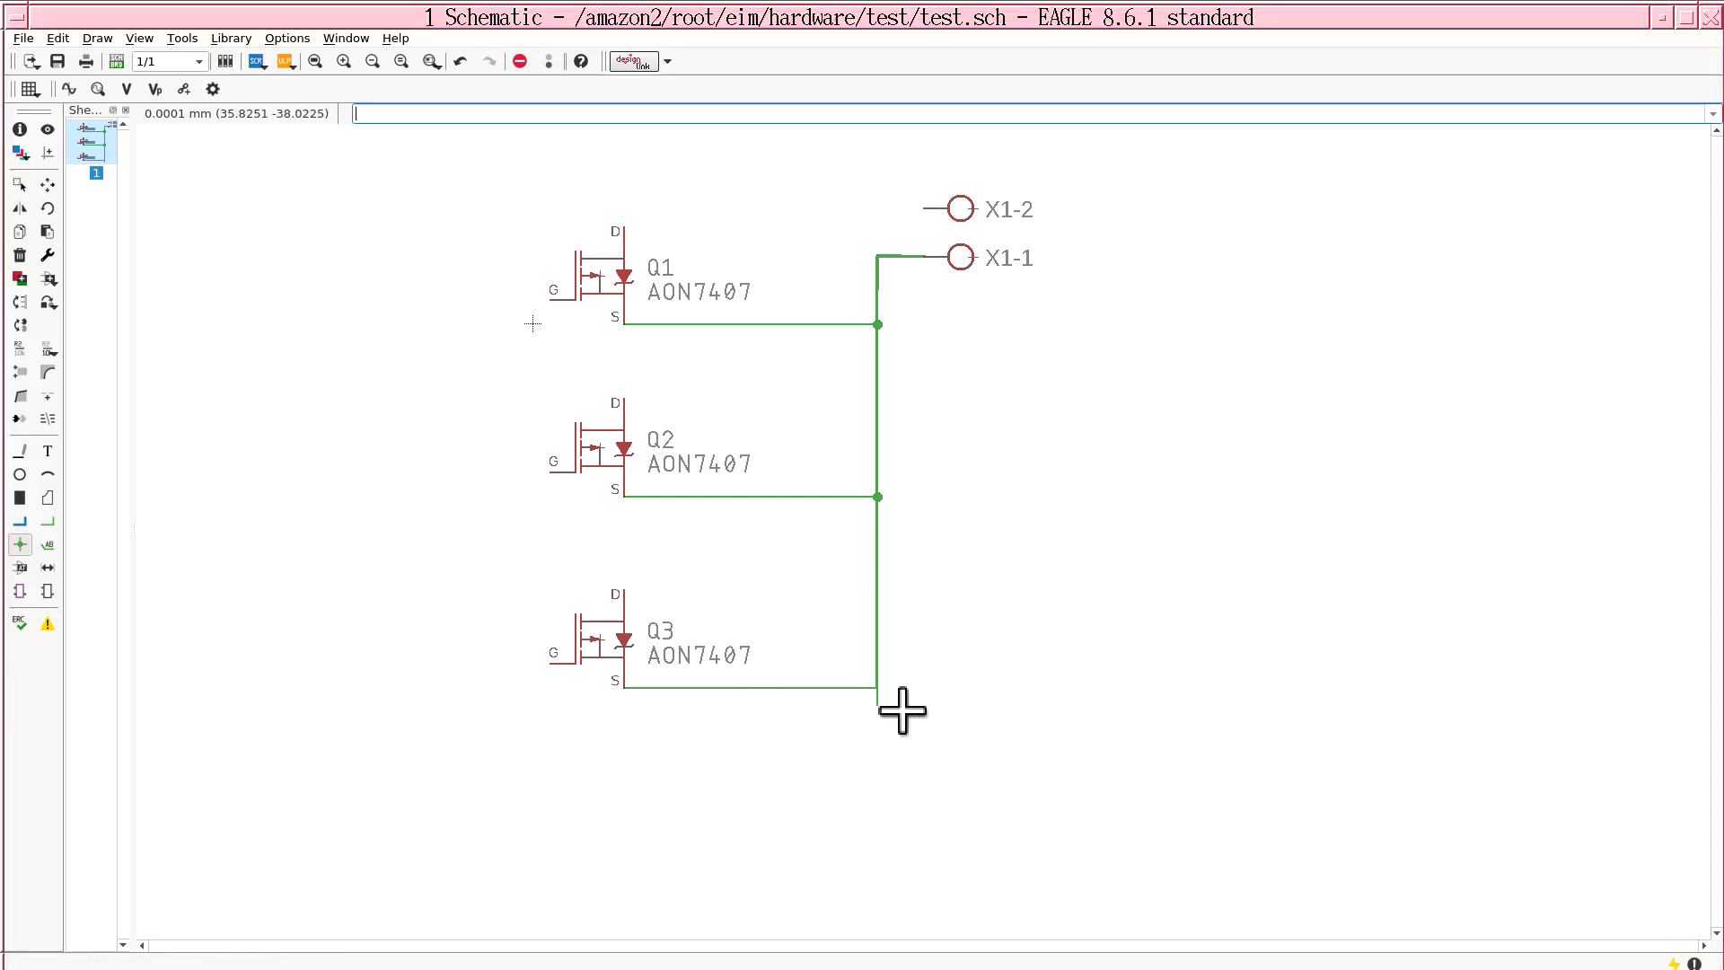
Draw a helper net down and to the right from Q3's source pin so that a junction forms at the pin
{"action": "left_click", "coordinate": [47, 522]}
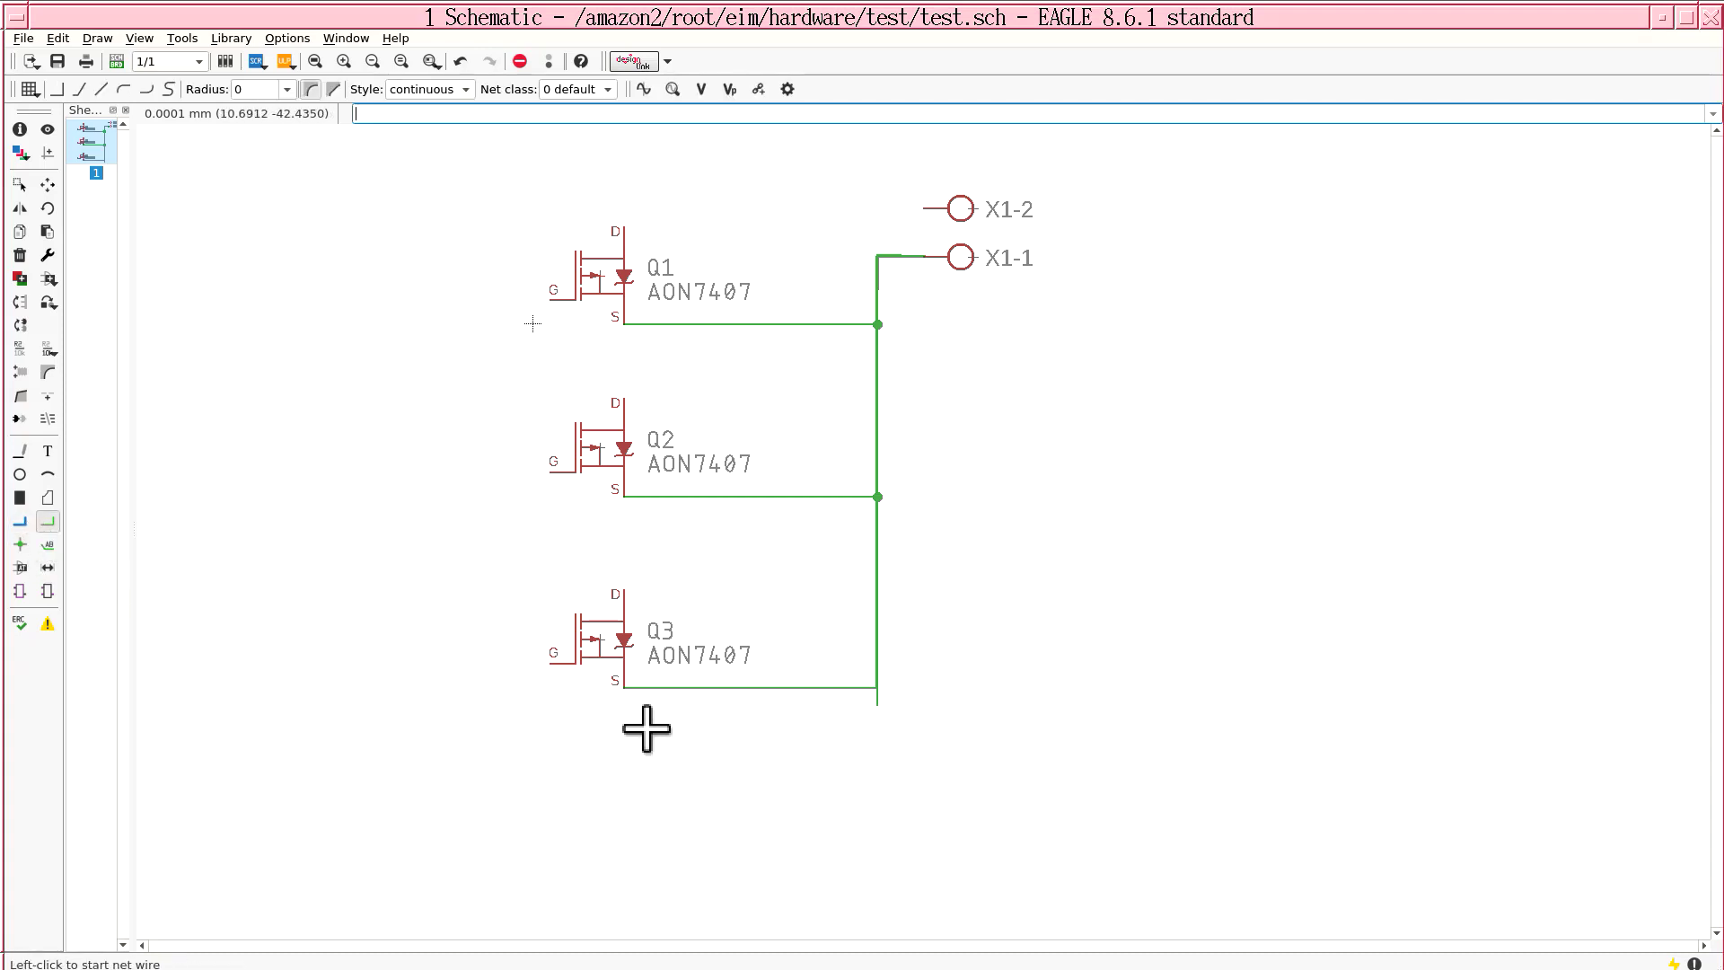
{"action": "left_click", "coordinate": [622, 688]}
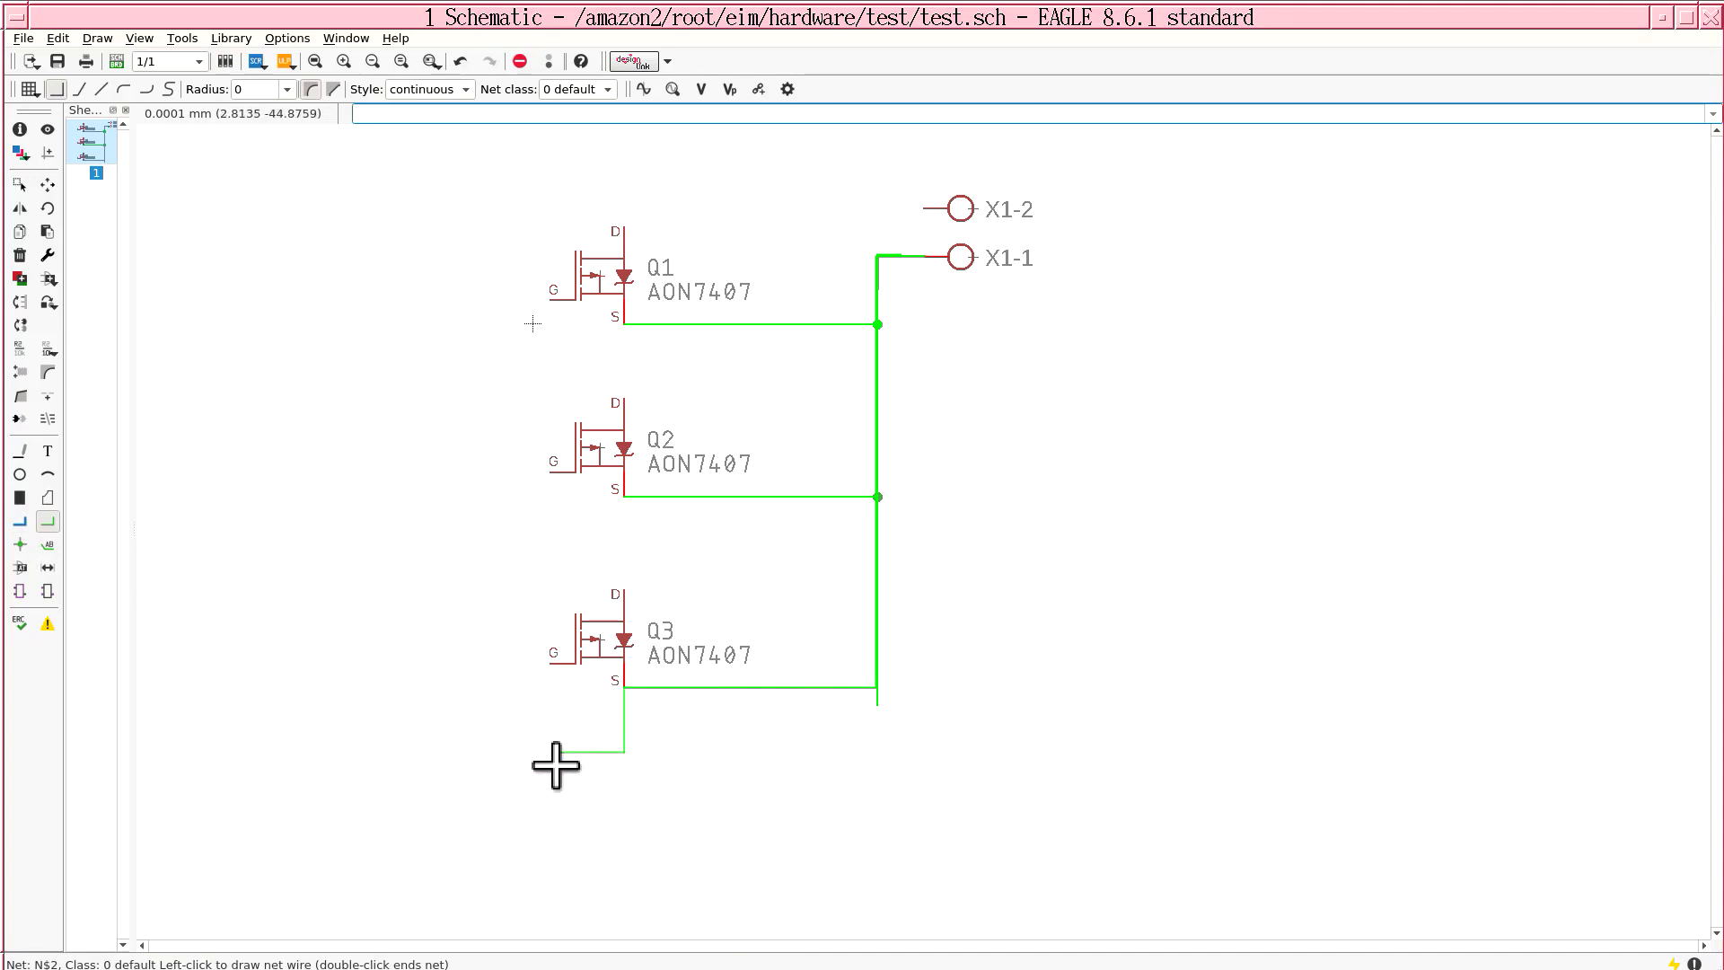
{"action": "left_click", "coordinate": [689, 771]}
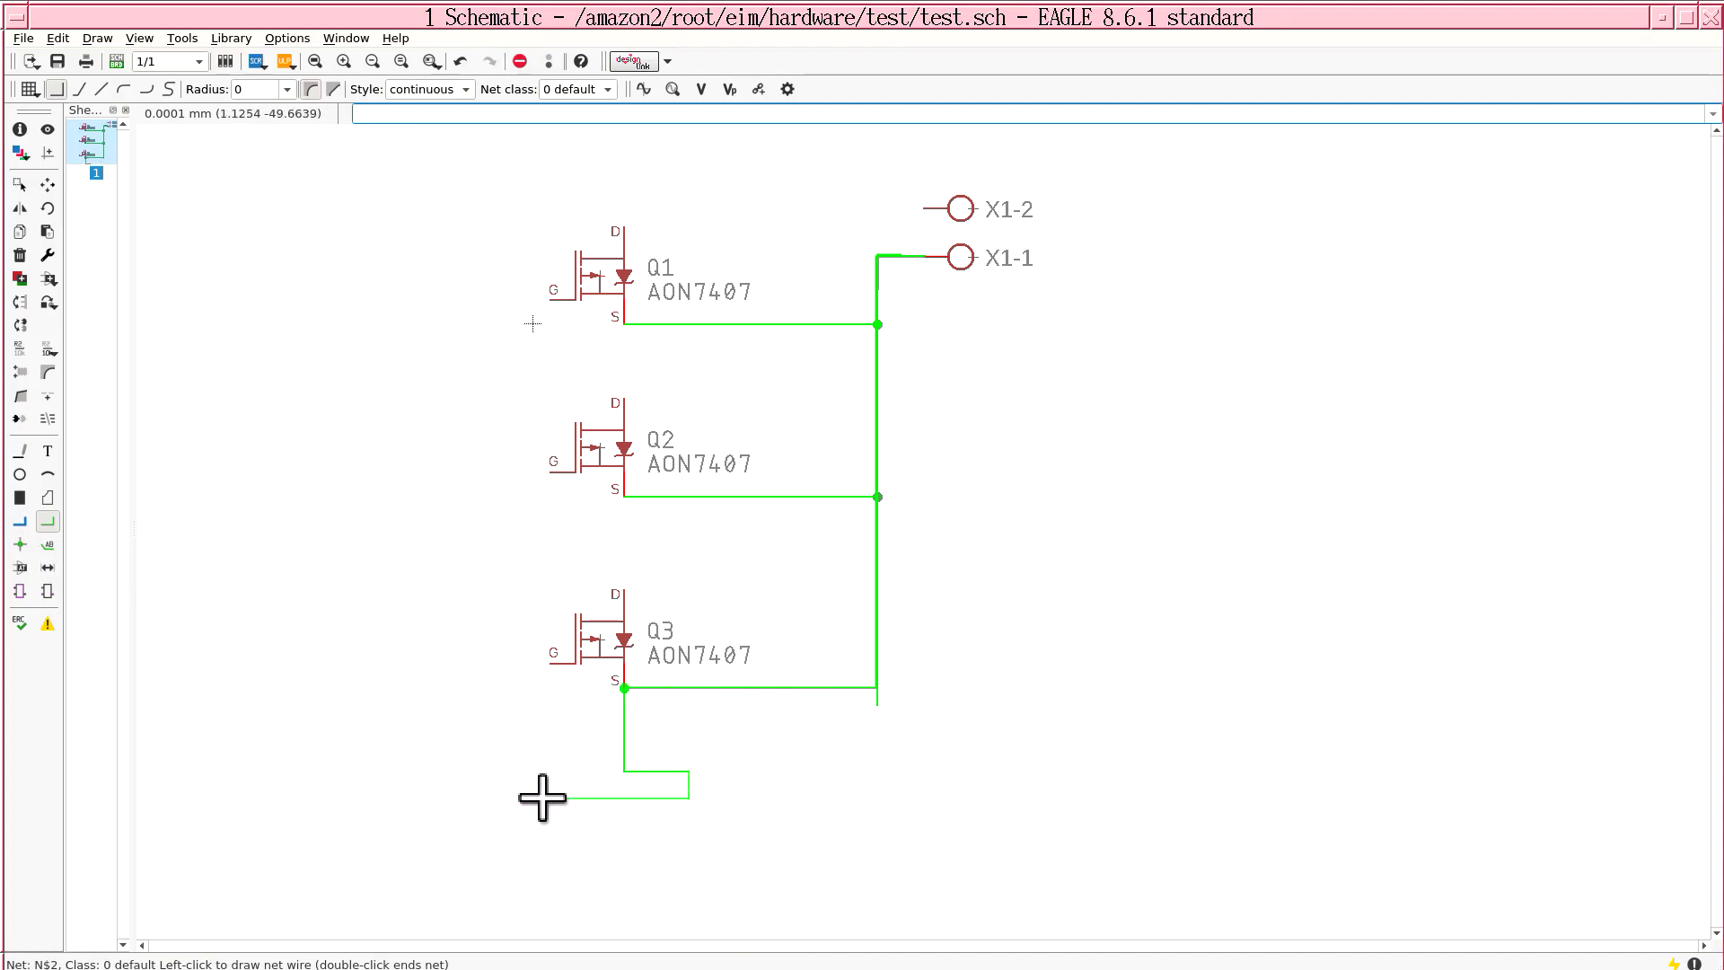
{"action": "key", "text": "Escape"}
{"action": "key", "text": "Escape"}
Move the junction dot from Q3's source pin to the point where its source net meets the vertical net
{"action": "left_click_drag", "start_coordinate": [623, 692], "coordinate": [599, 719]}
{"action": "left_click", "coordinate": [621, 691]}
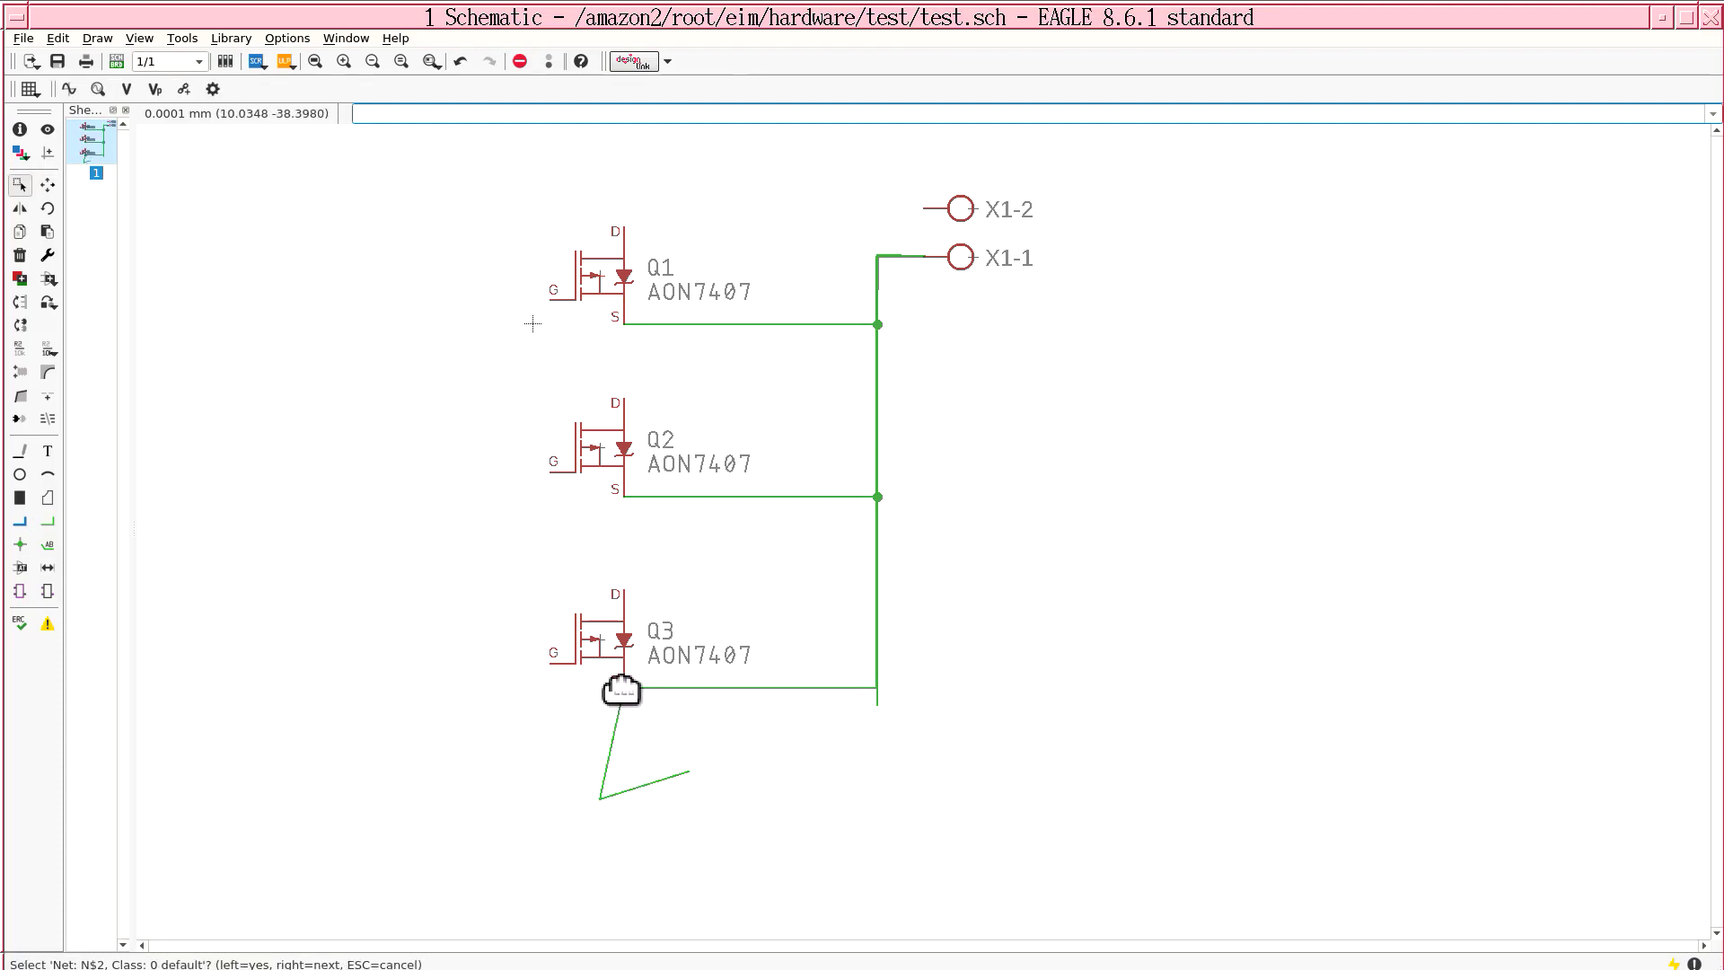
{"action": "key", "text": "Escape"}
{"action": "left_click", "coordinate": [625, 689]}
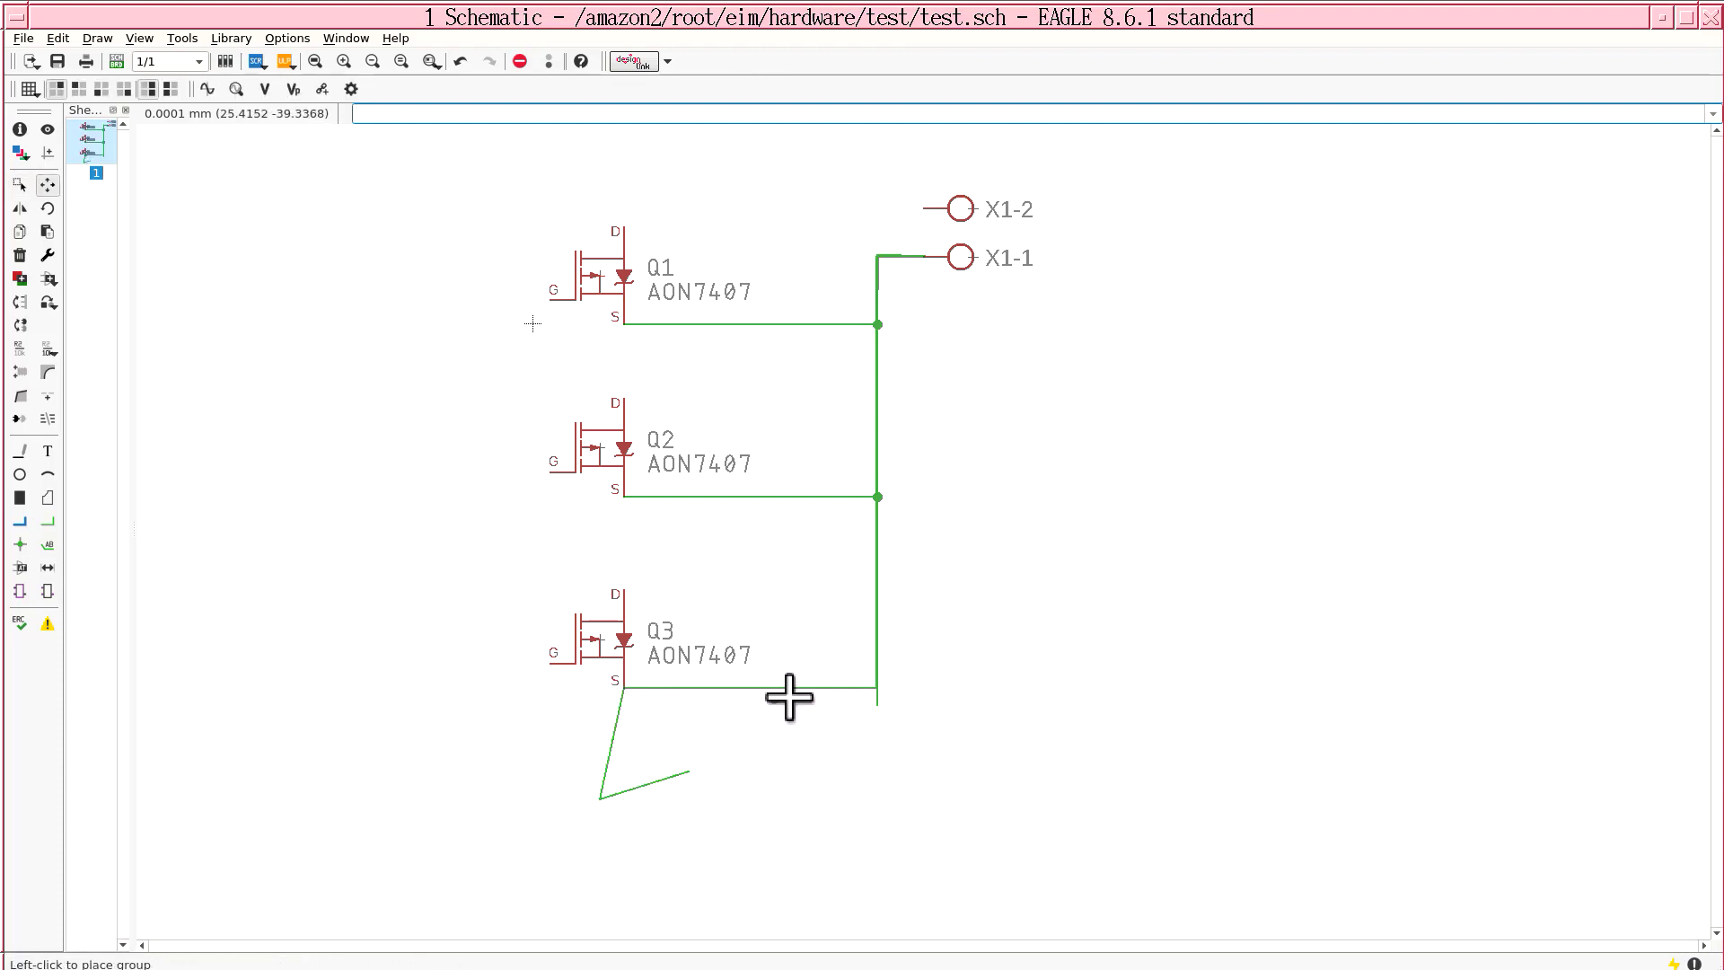
{"action": "left_click", "coordinate": [877, 688]}
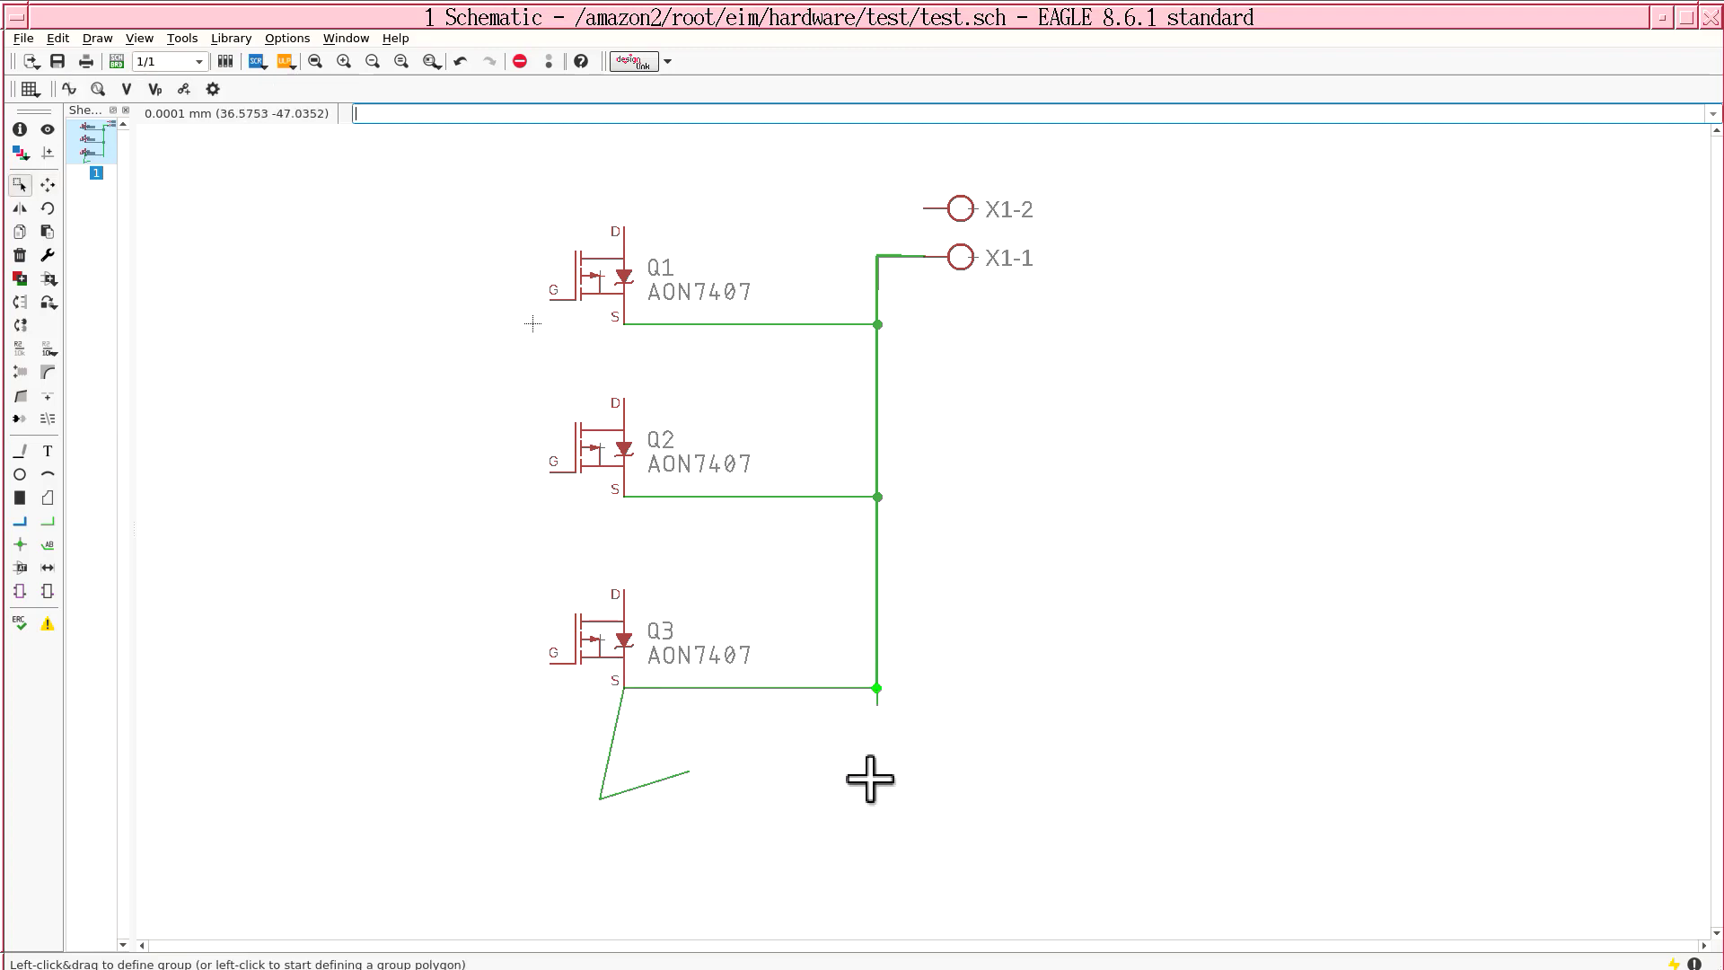
{"action": "right_click", "coordinate": [880, 707], "text": "ctrl"}
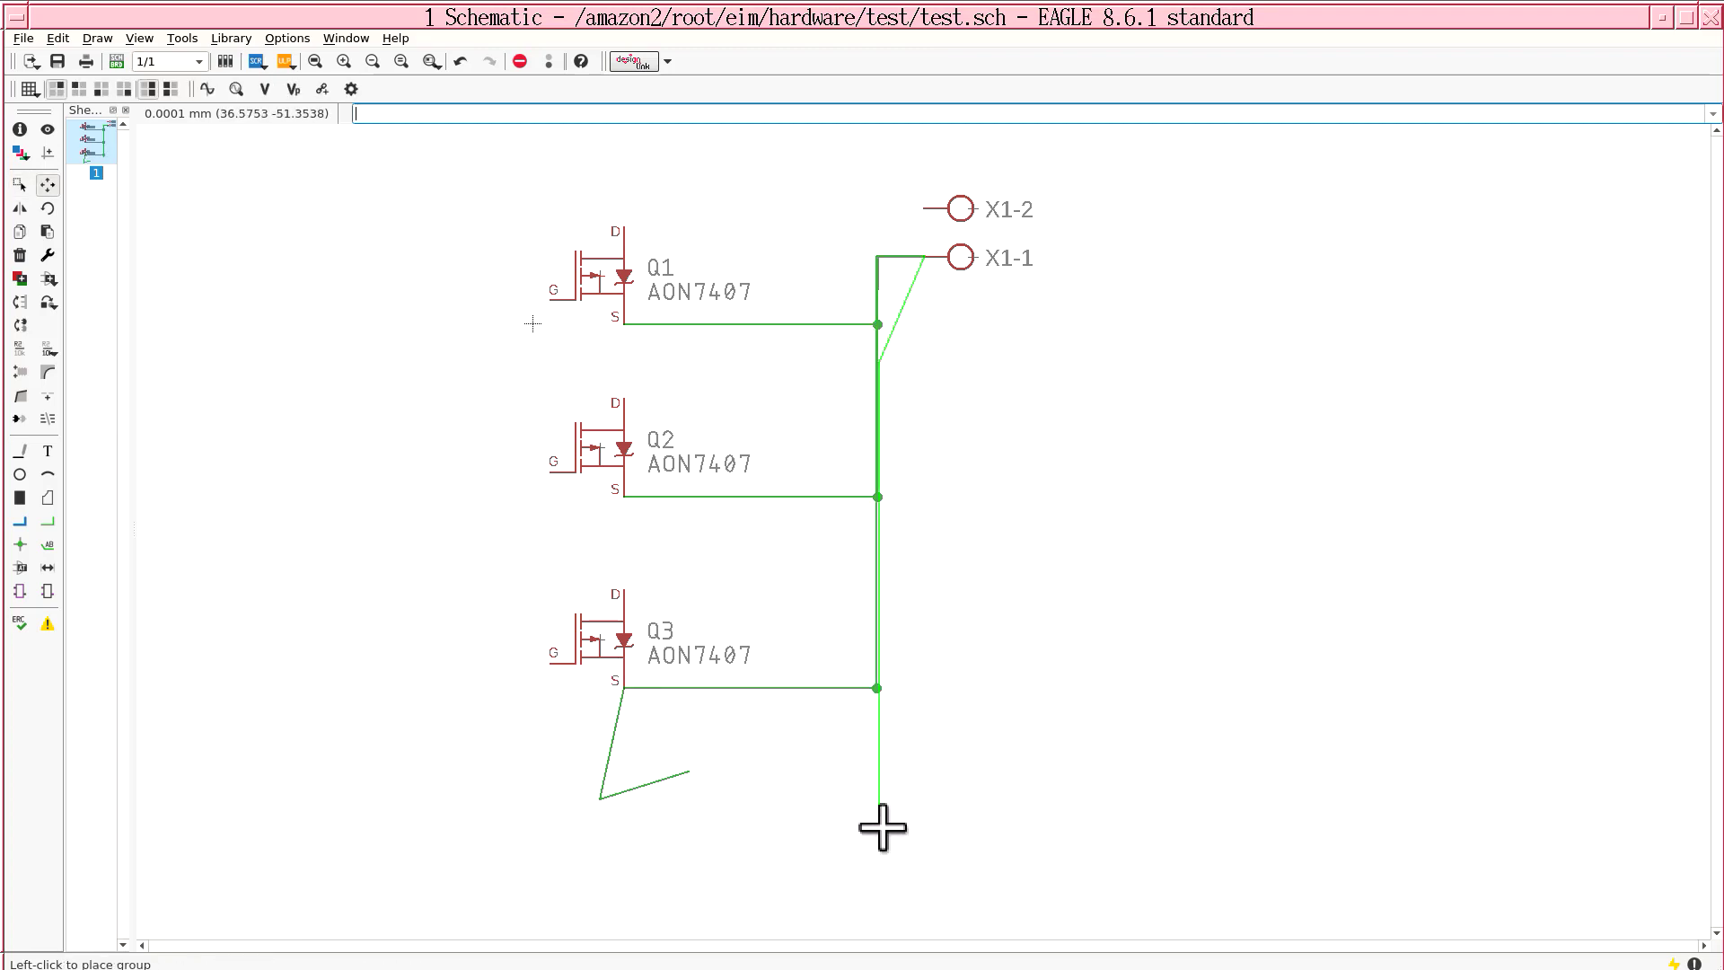
{"action": "left_click", "coordinate": [880, 707]}
{"action": "scroll", "coordinate": [873, 687], "scroll_direction": "up", "scroll_amount": 4}
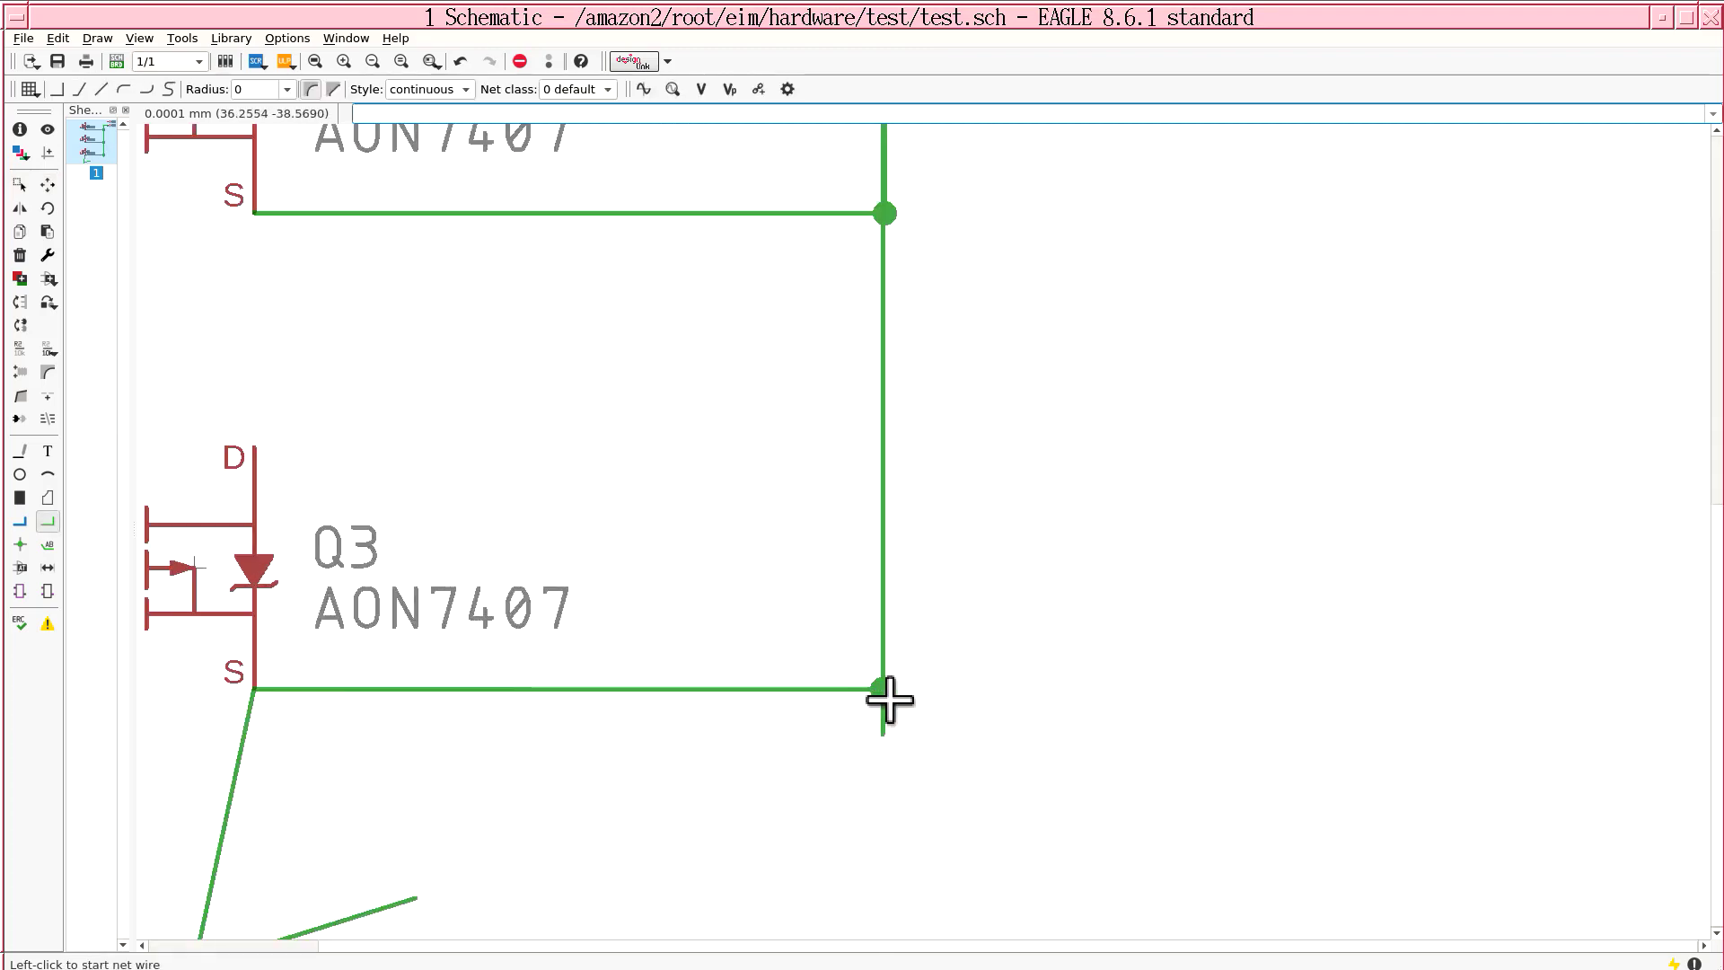
Delete the leftover slanted net segments below Q3's source pin
{"action": "scroll", "coordinate": [890, 700], "scroll_direction": "down", "scroll_amount": 4}
{"action": "key", "text": "Escape"}
{"action": "left_click", "coordinate": [596, 811]}
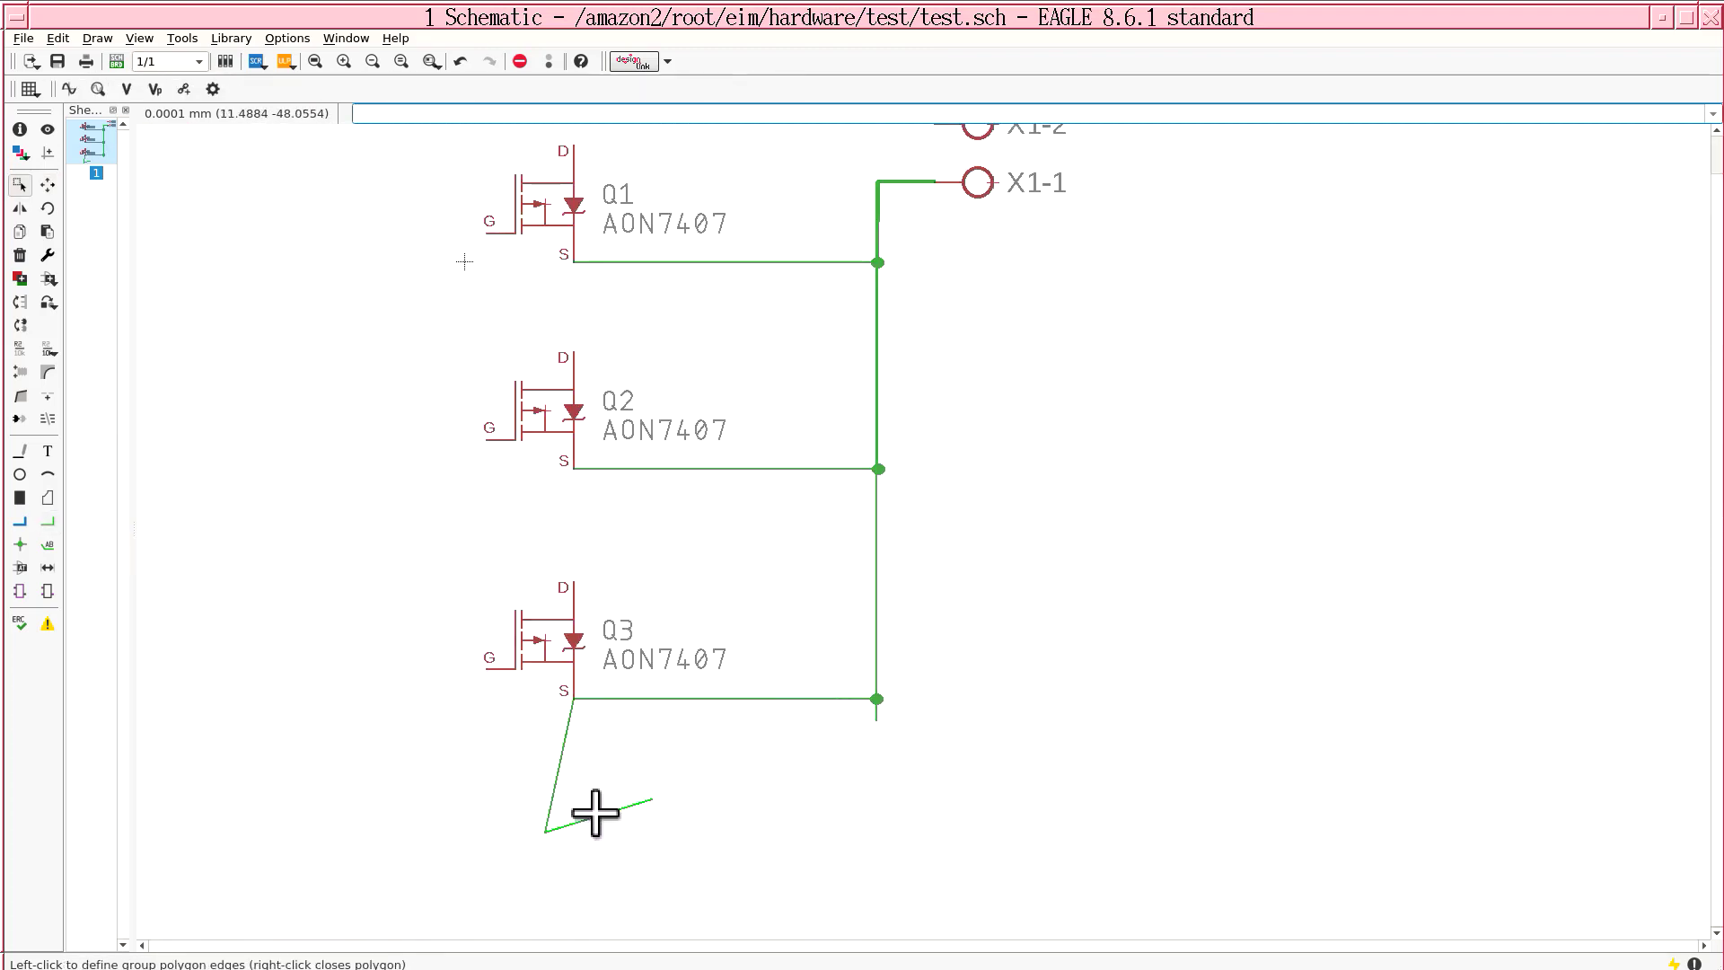
{"action": "key", "text": "Escape"}
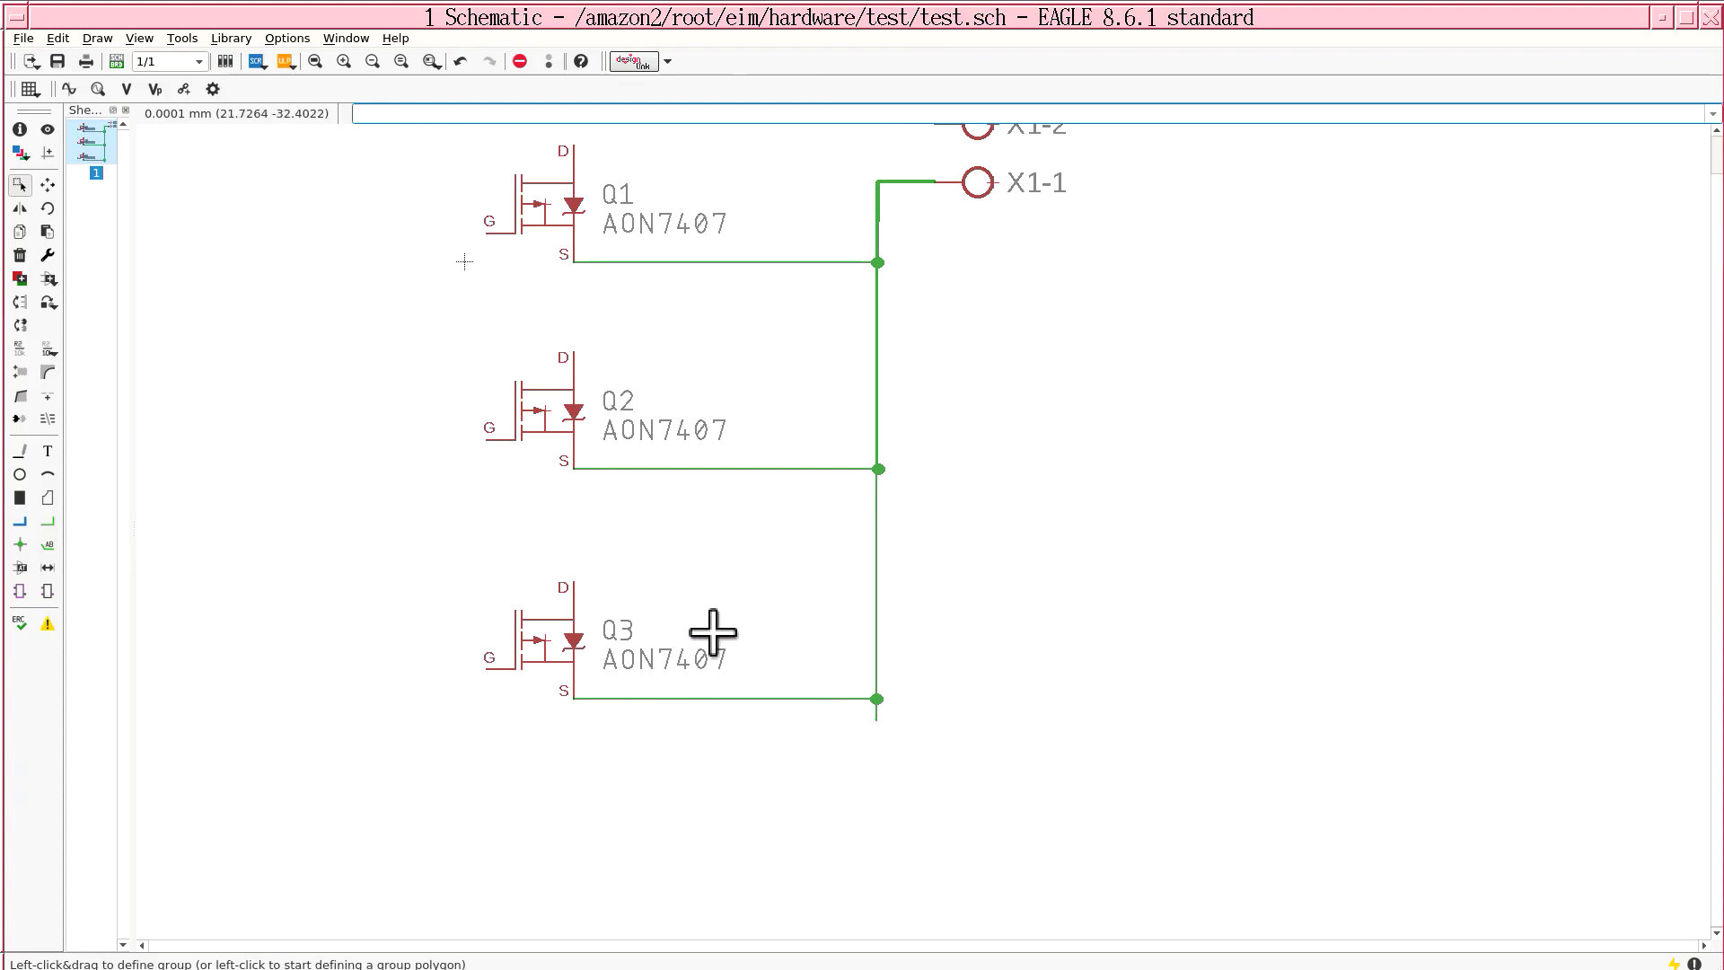
Try moving the net at Q3's source, and undo the move
{"action": "mouse_move", "coordinate": [825, 700]}
{"action": "left_mouse_down"}
{"action": "mouse_move", "coordinate": [762, 769]}
{"action": "mouse_move", "coordinate": [788, 715]}
{"action": "mouse_move", "coordinate": [823, 700]}
{"action": "left_mouse_up"}
{"action": "left_click", "coordinate": [748, 718]}
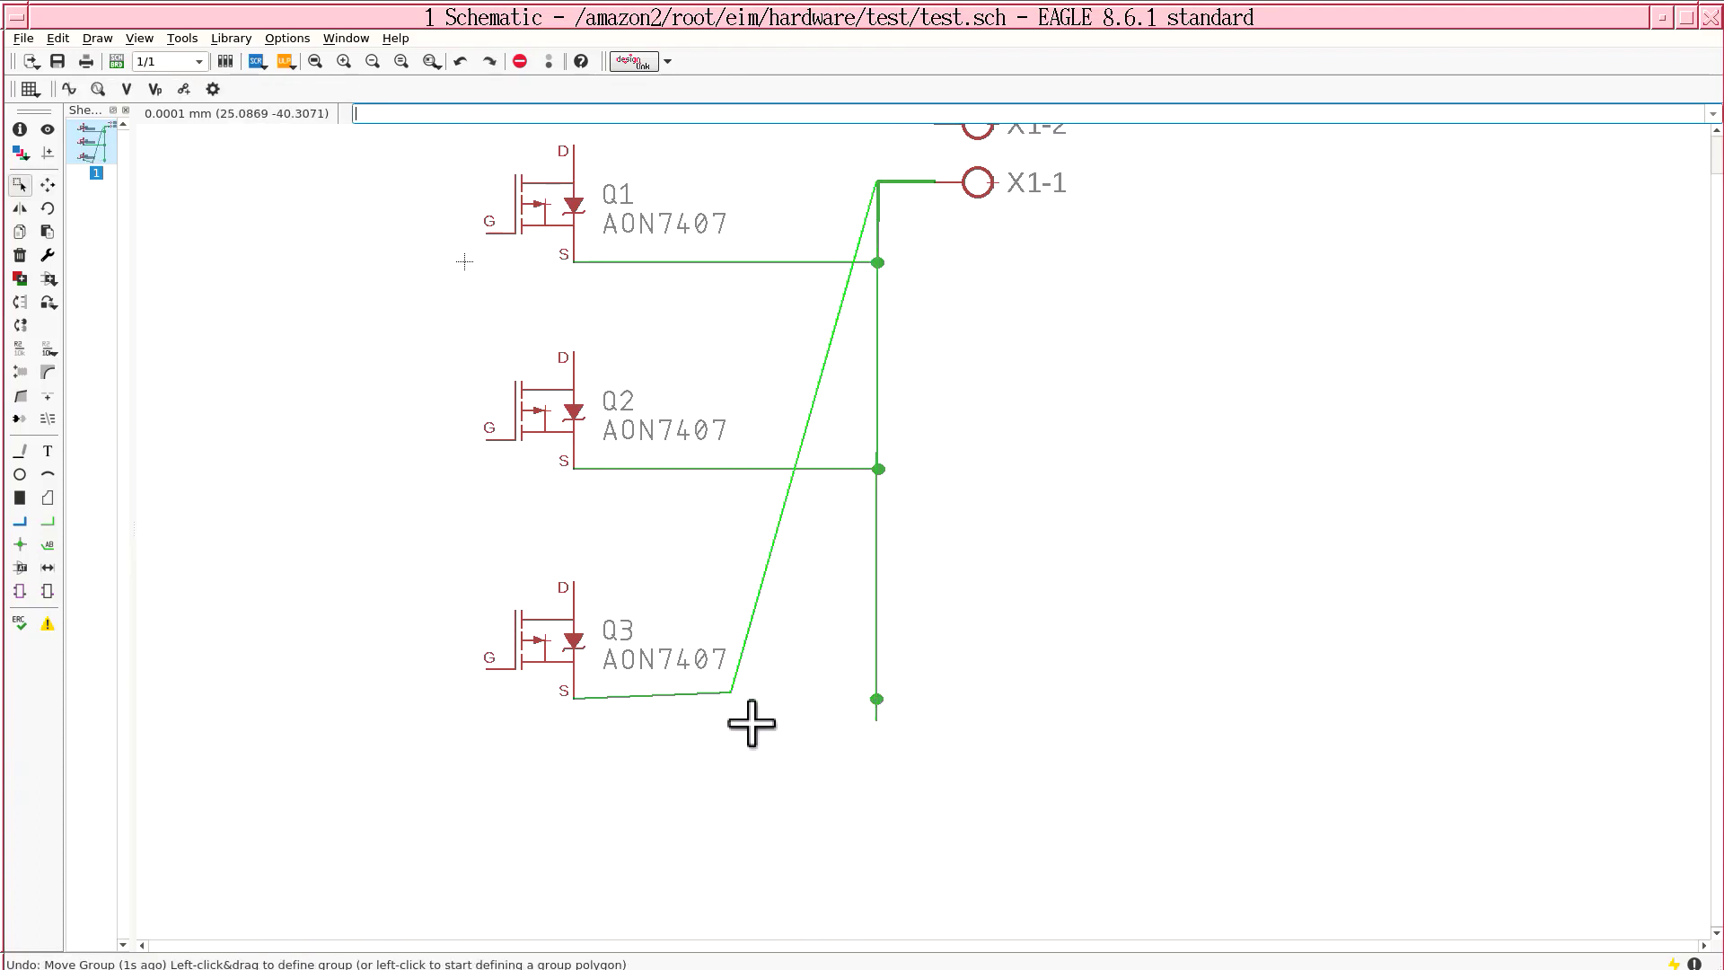
{"action": "key", "text": "ctrl+z"}
Extend the lower end of the vertical net further below Q3's source junction
{"action": "left_click_drag", "start_coordinate": [876, 717], "coordinate": [876, 825]}
{"action": "scroll", "coordinate": [888, 626], "scroll_direction": "down", "scroll_amount": 1}
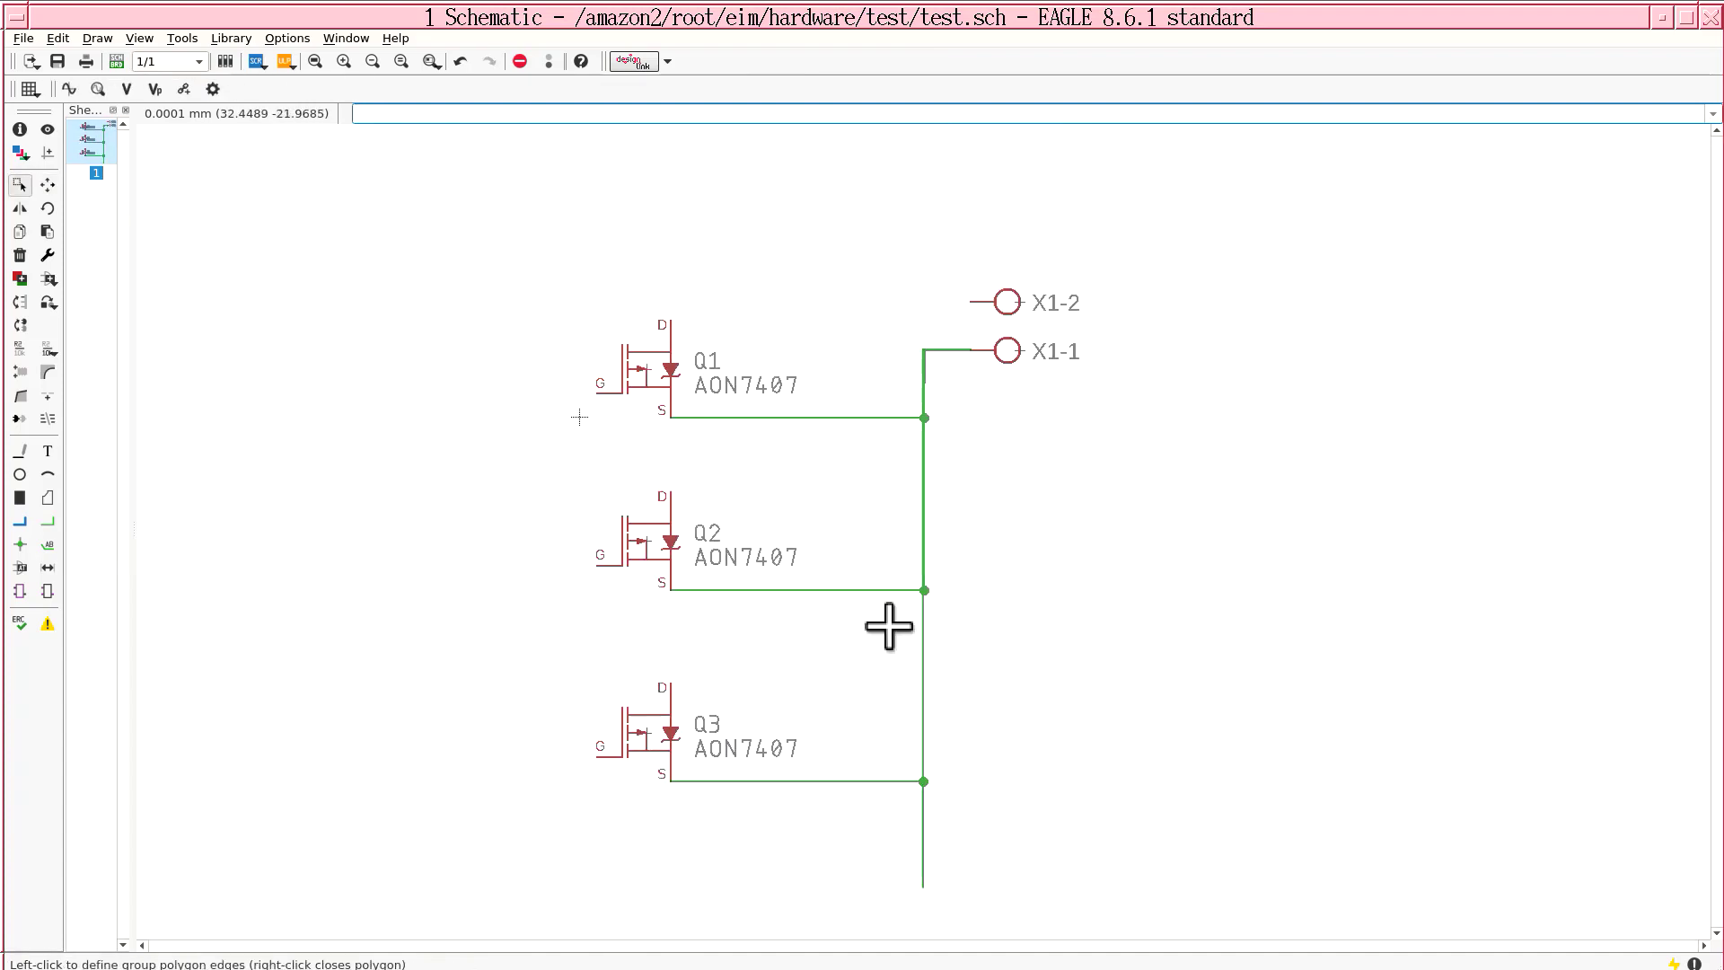